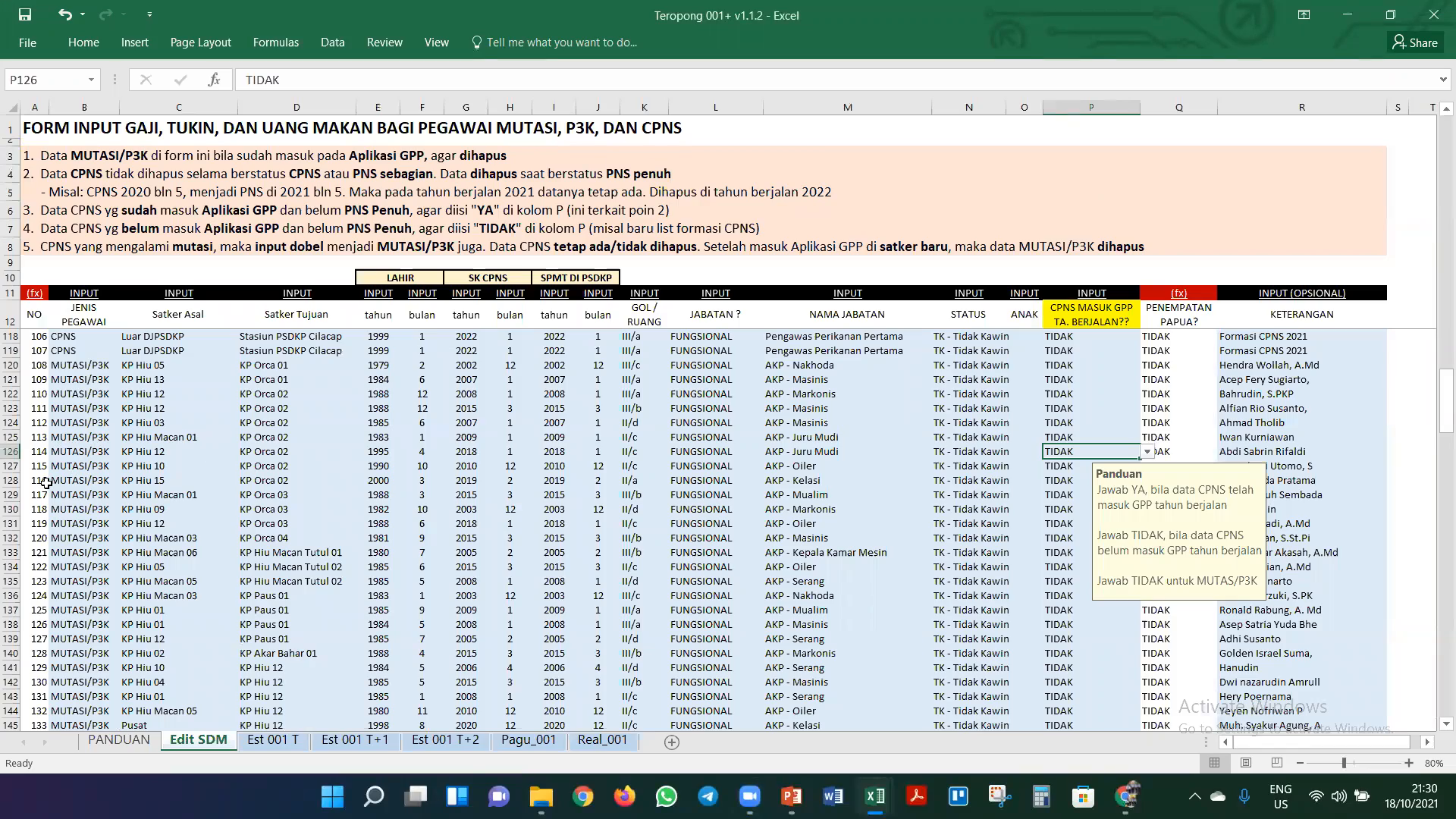
- Look at the JENIS PEGAWAI options offered in the first empty row, 233, without choosing one
scroll(99, 458, "down", 8)
scroll(99, 458, "down", 20)
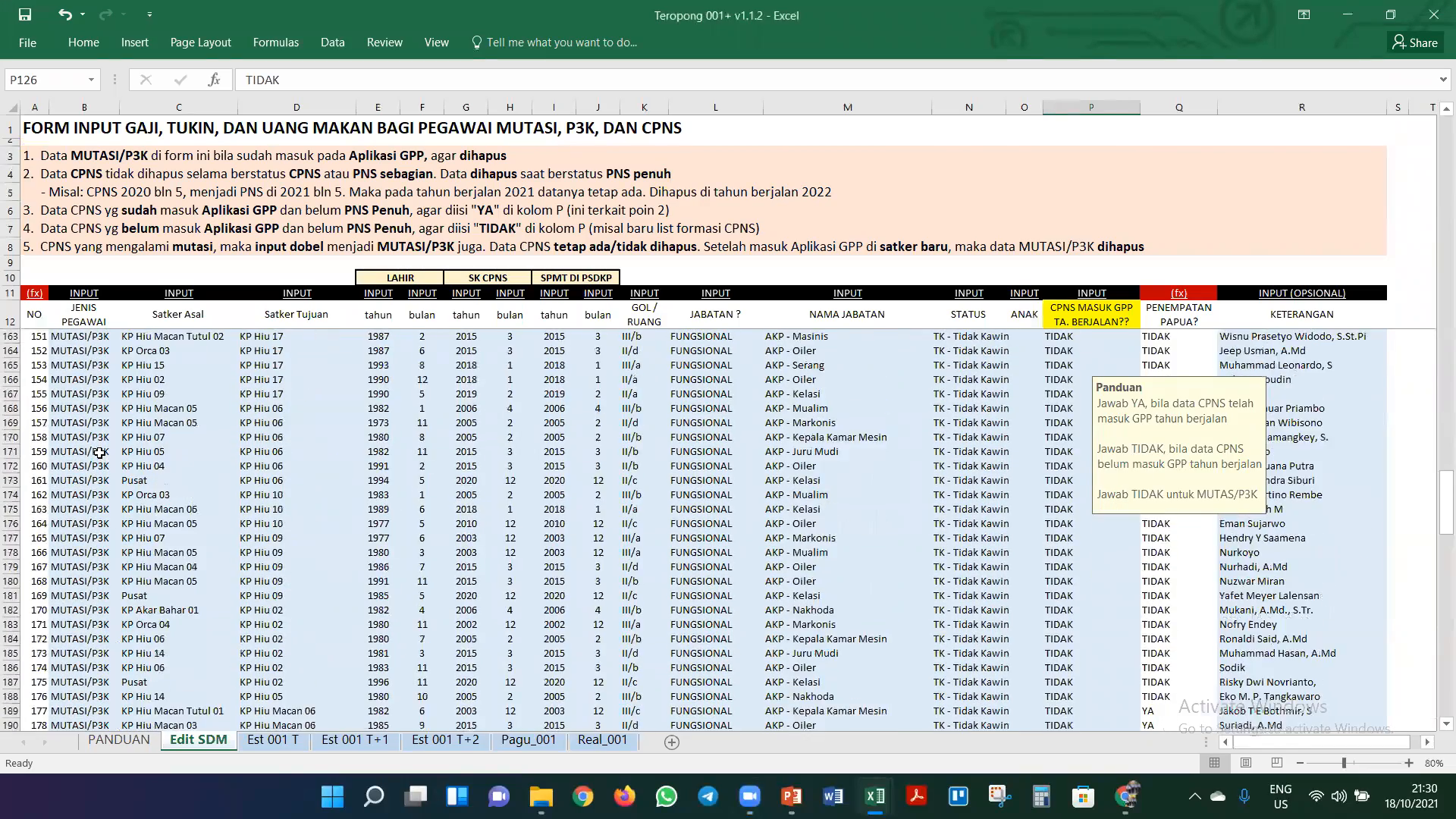
scroll(81, 436, "down", 10)
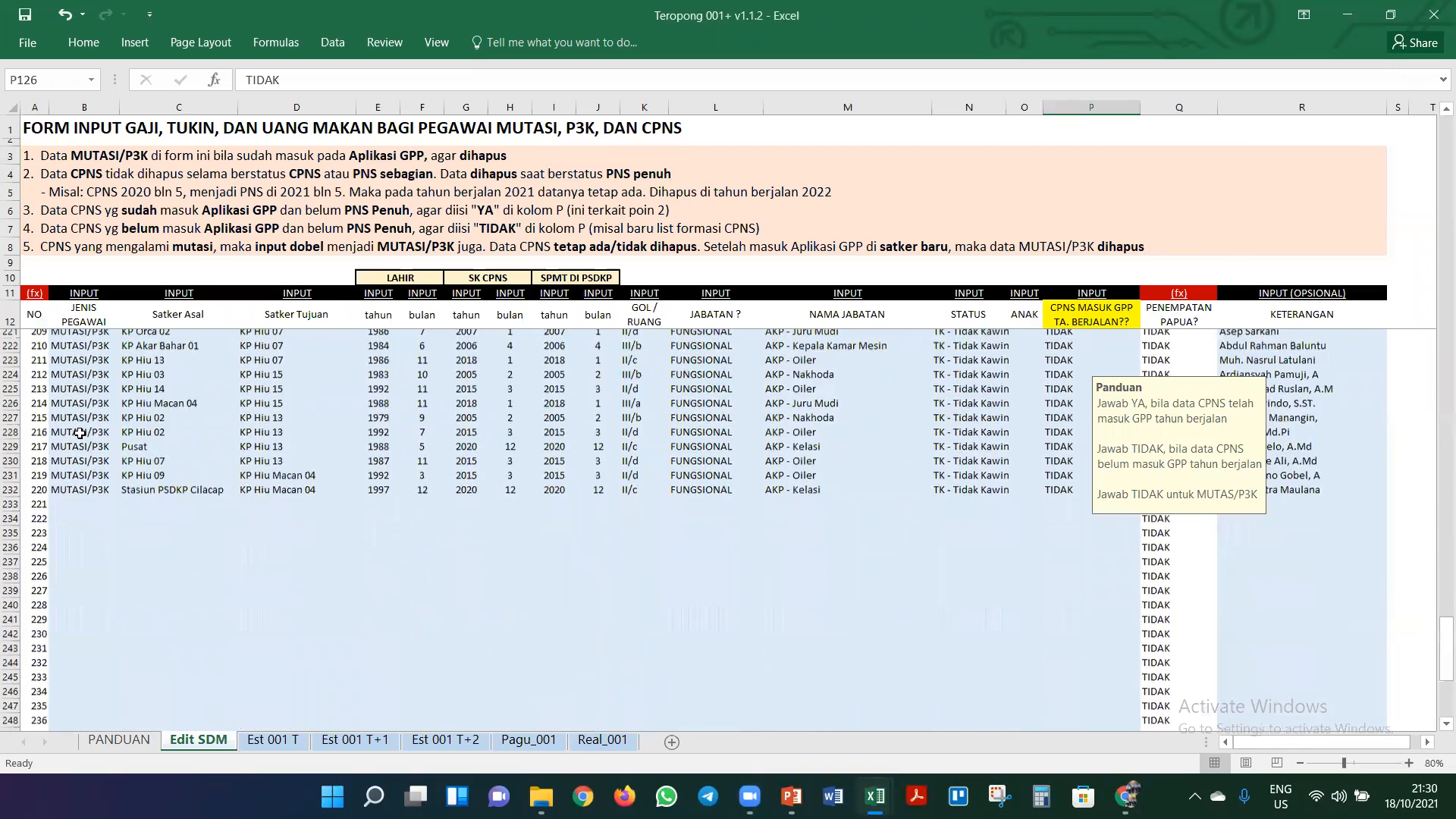
left_click(78, 349)
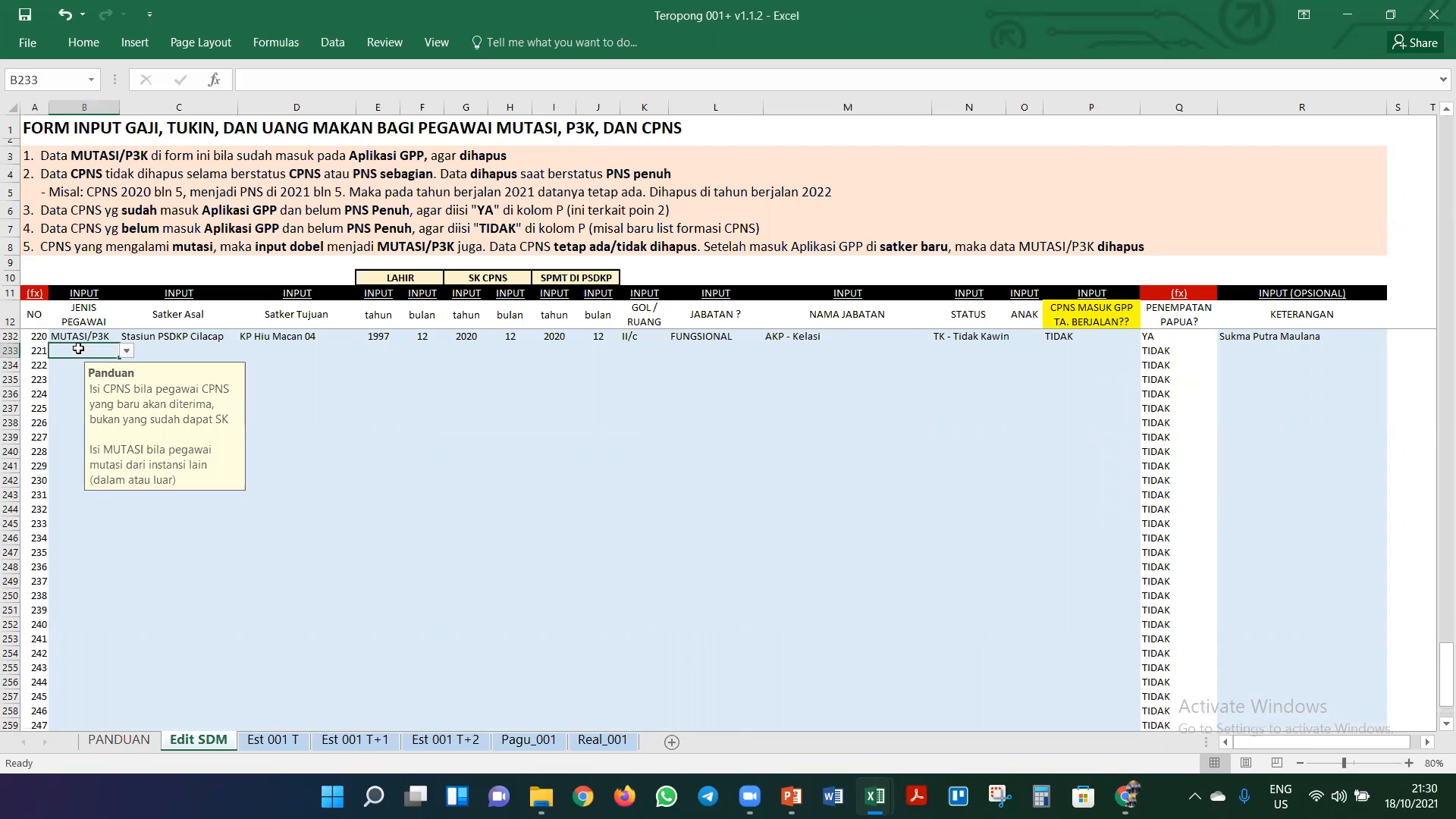
left_click(126, 351)
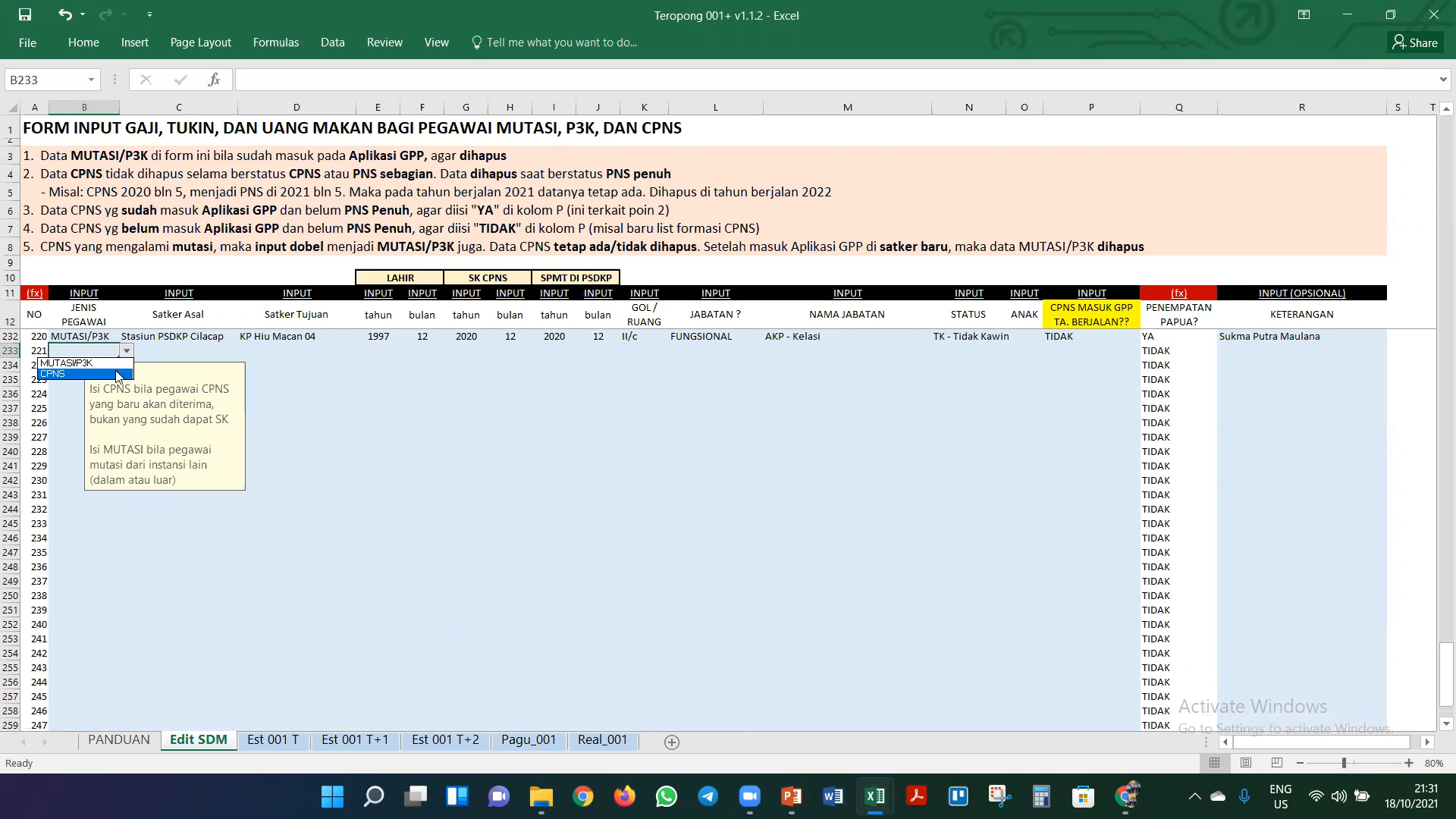
key("Escape")
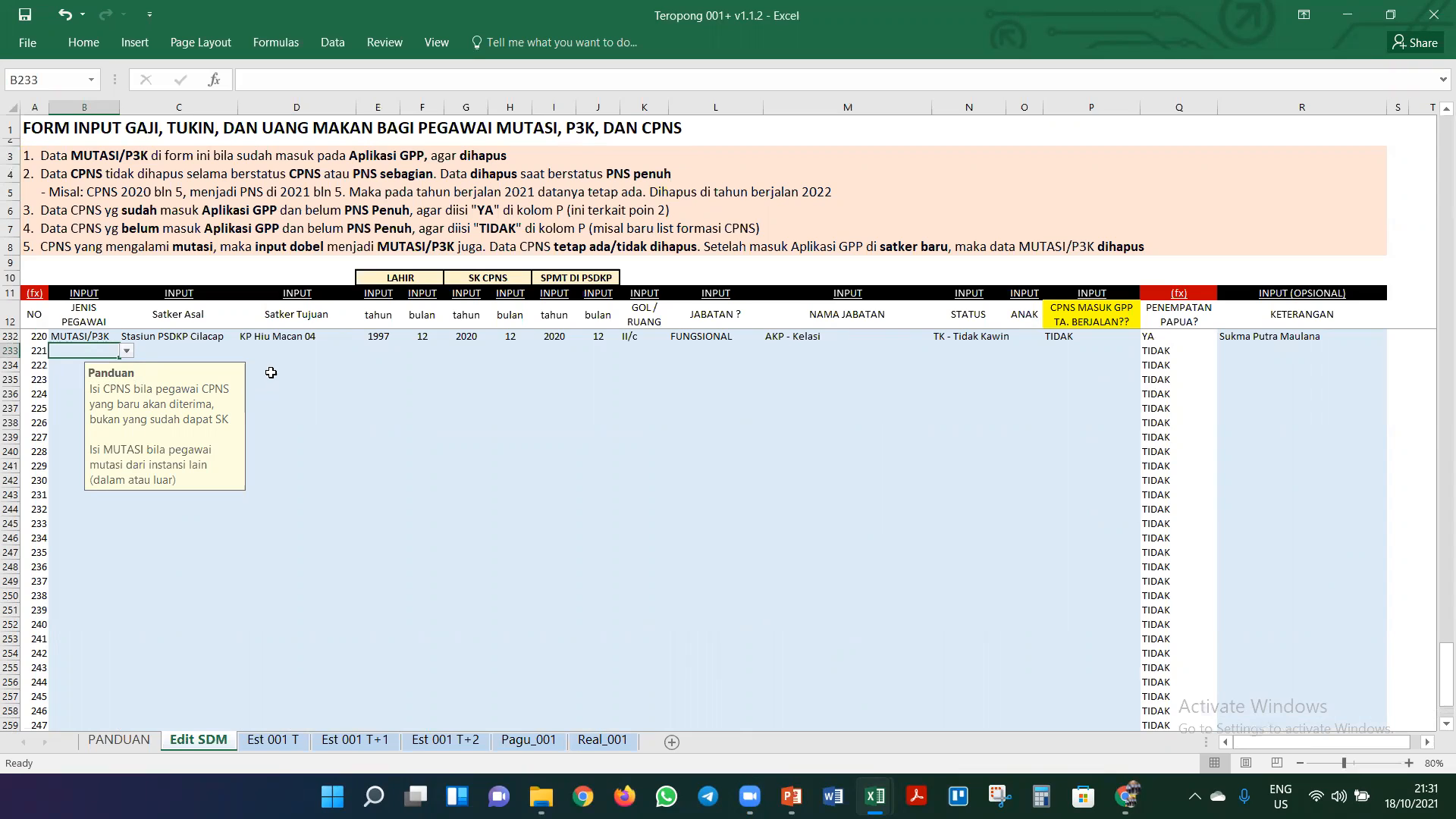
- Set JENIS PEGAWAI to CPNS and Satker Asal to Luar DJPSDKP in row 234
left_click(73, 368)
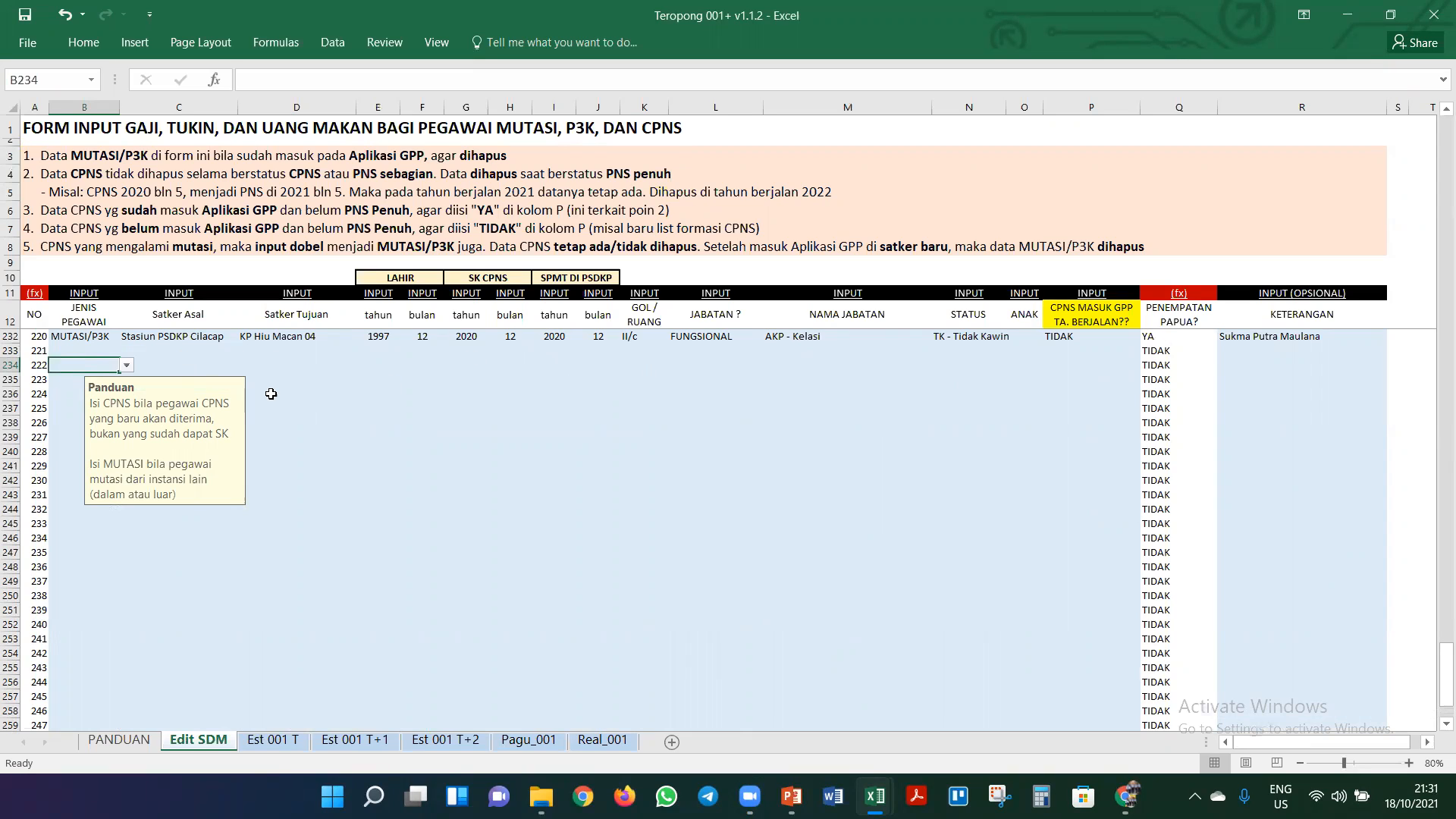
left_click(128, 366)
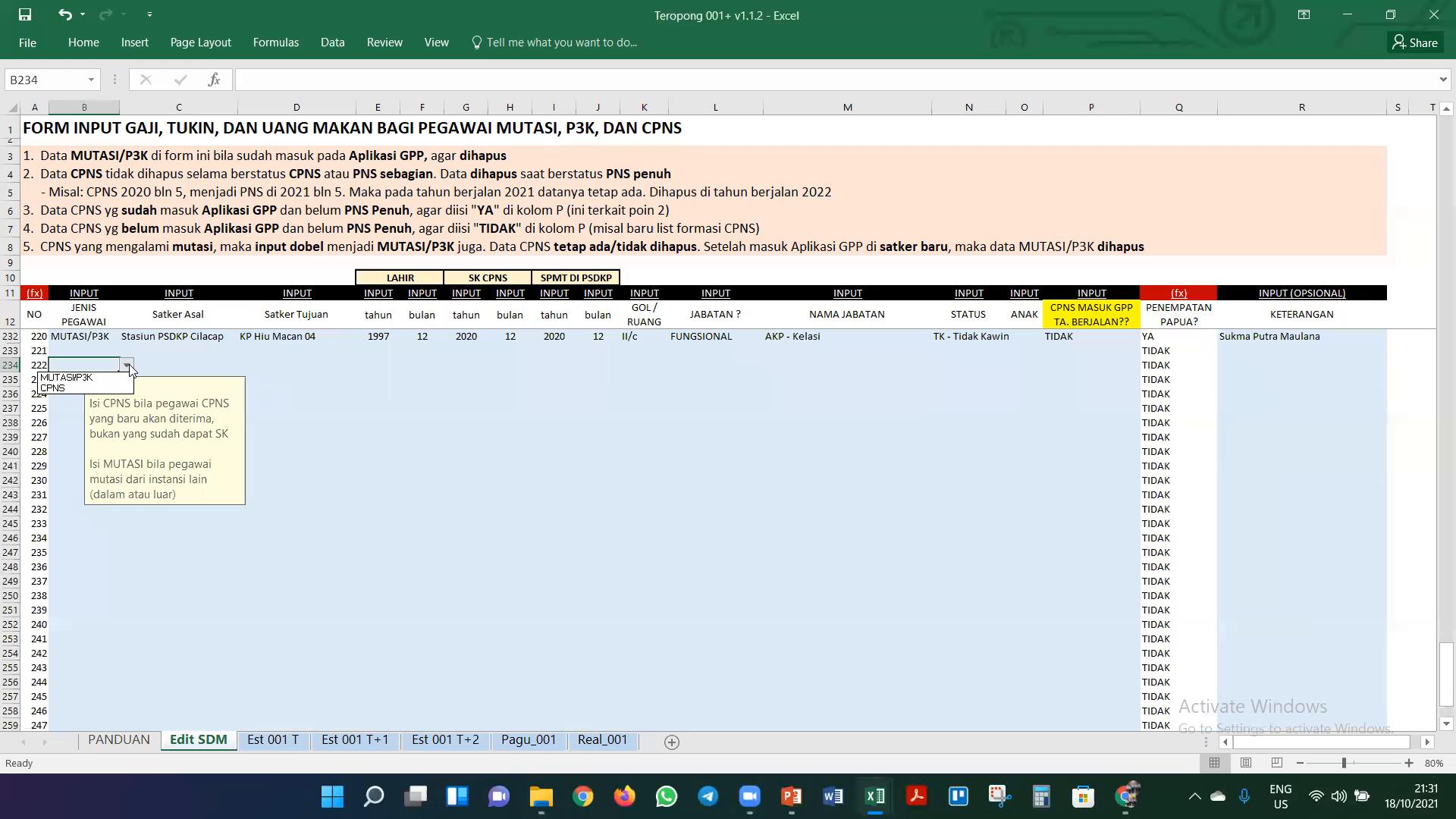
left_click(105, 389)
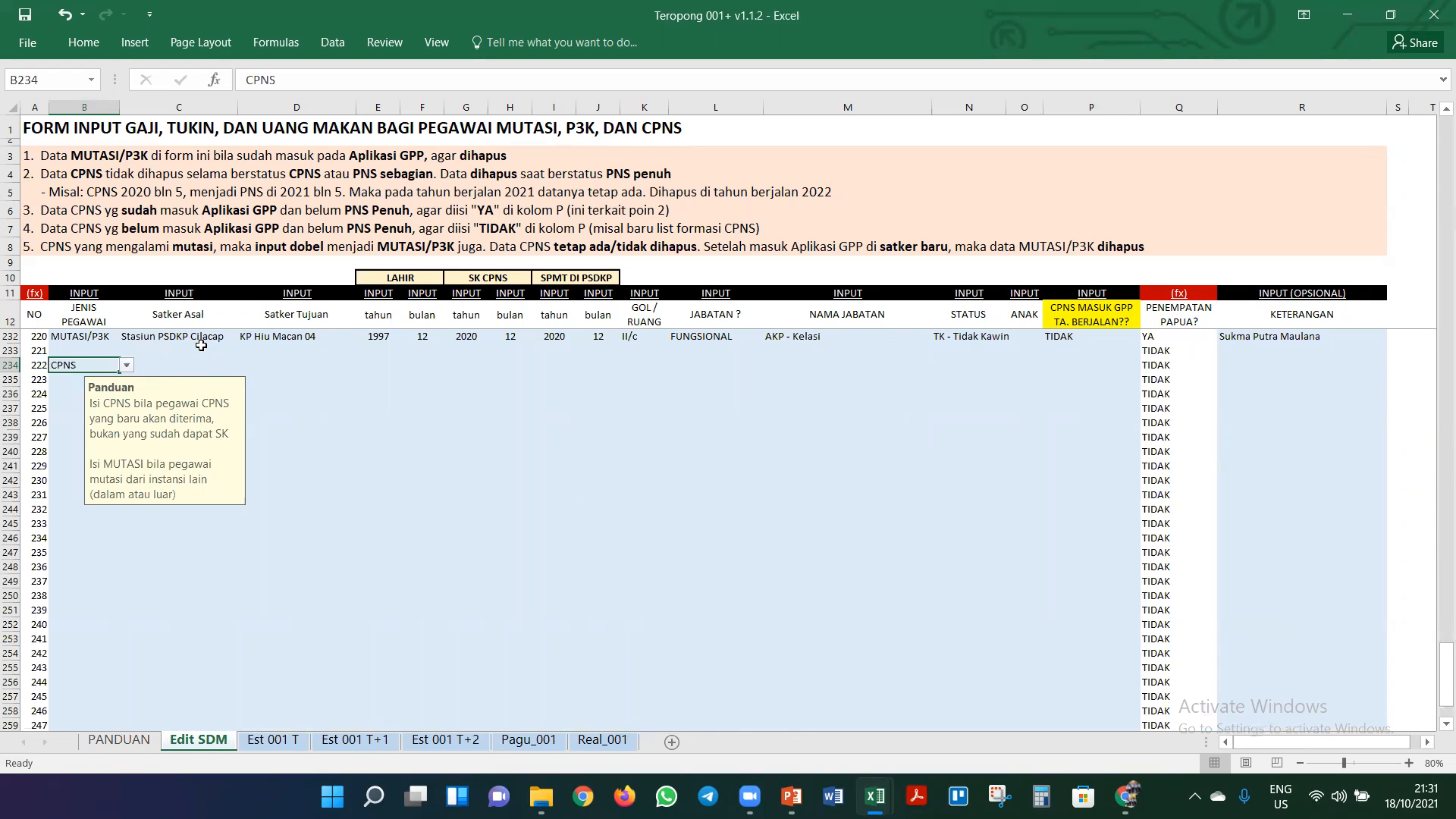
left_click(192, 363)
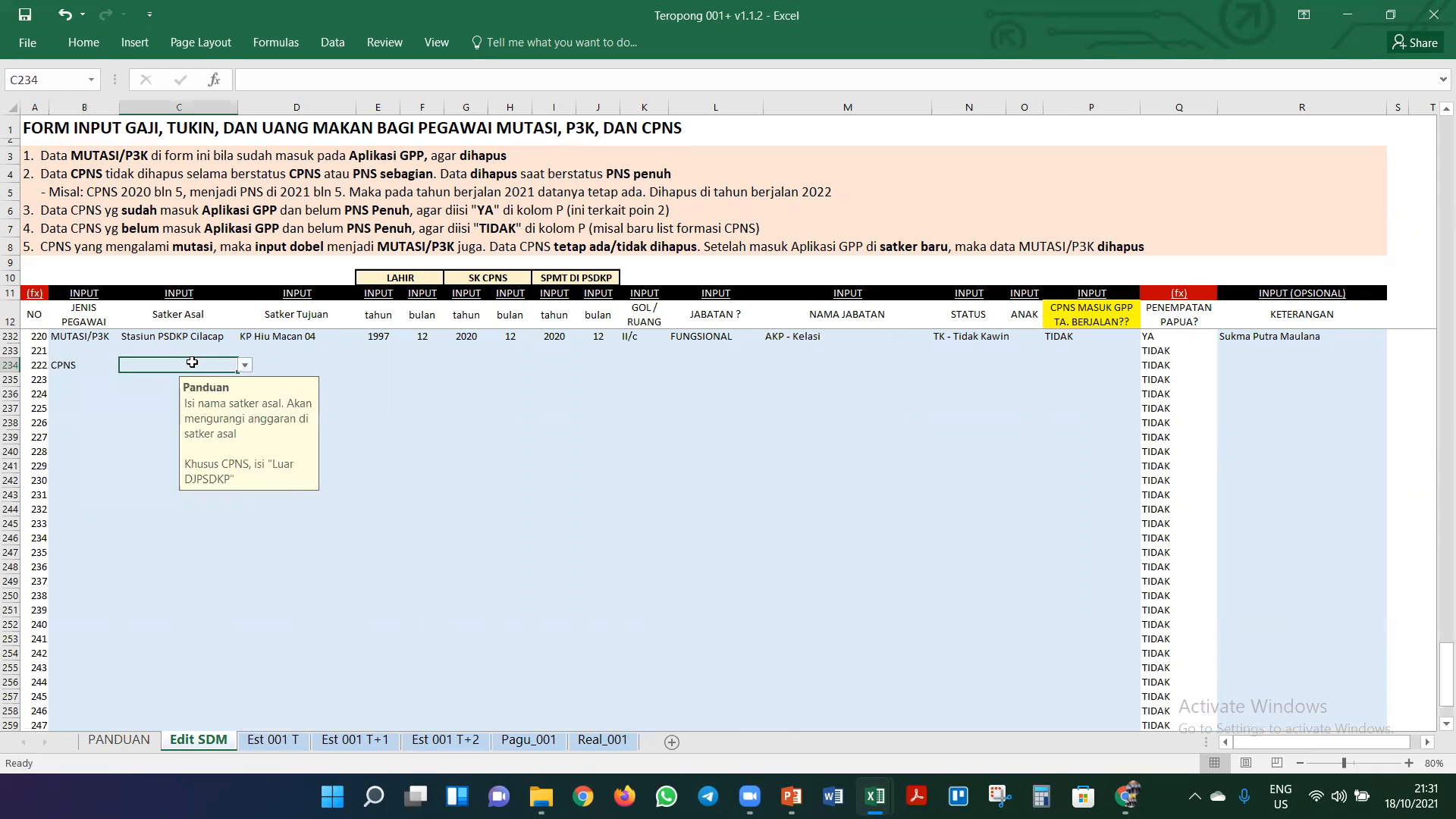
left_click(245, 366)
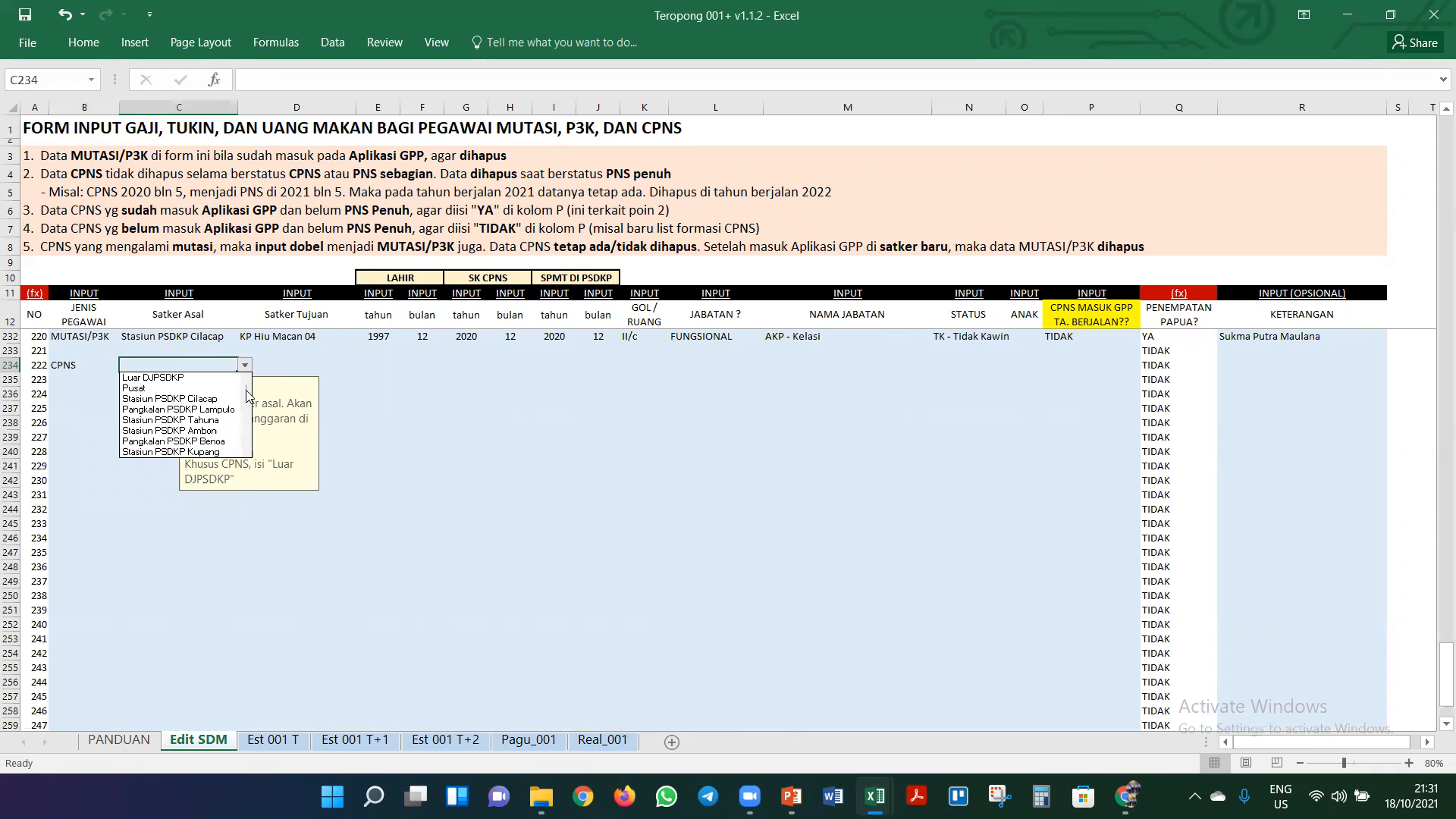
scroll(244, 384, "down", 5)
scroll(243, 384, "up", 5)
left_click(208, 377)
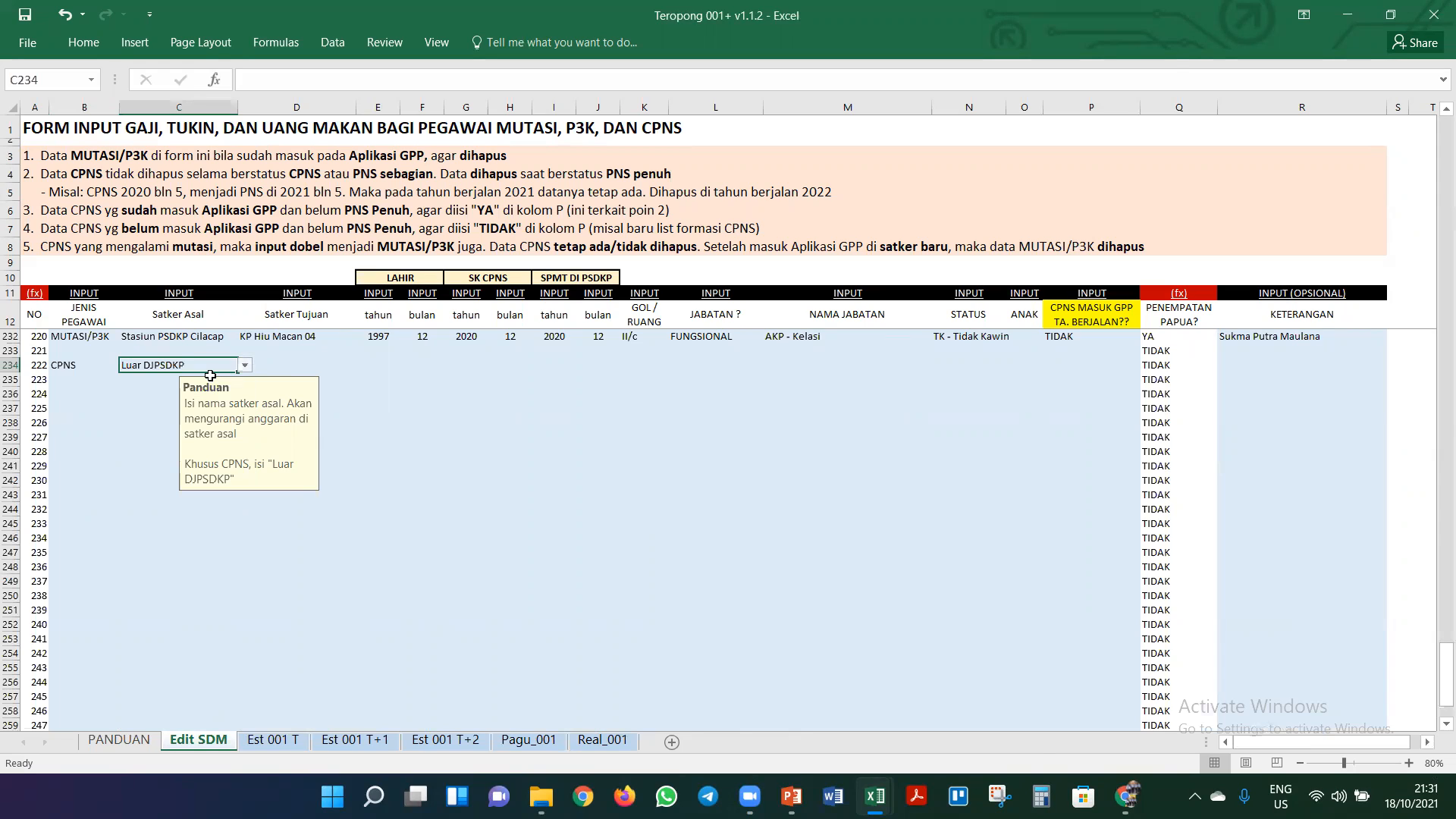
- Set Satker Tujuan in row 234 to Pusat
left_click(292, 361)
left_click(363, 366)
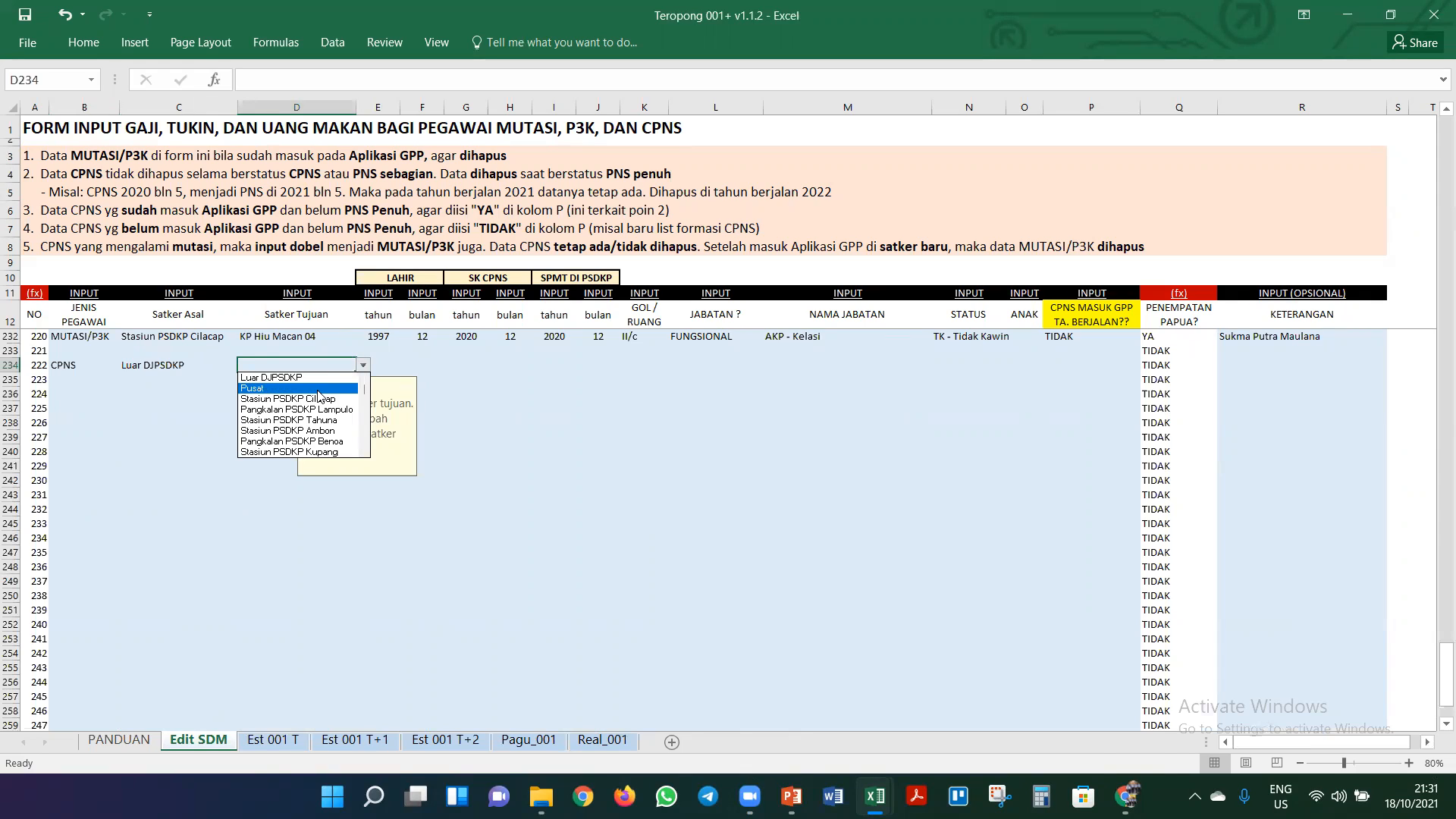
left_click(320, 389)
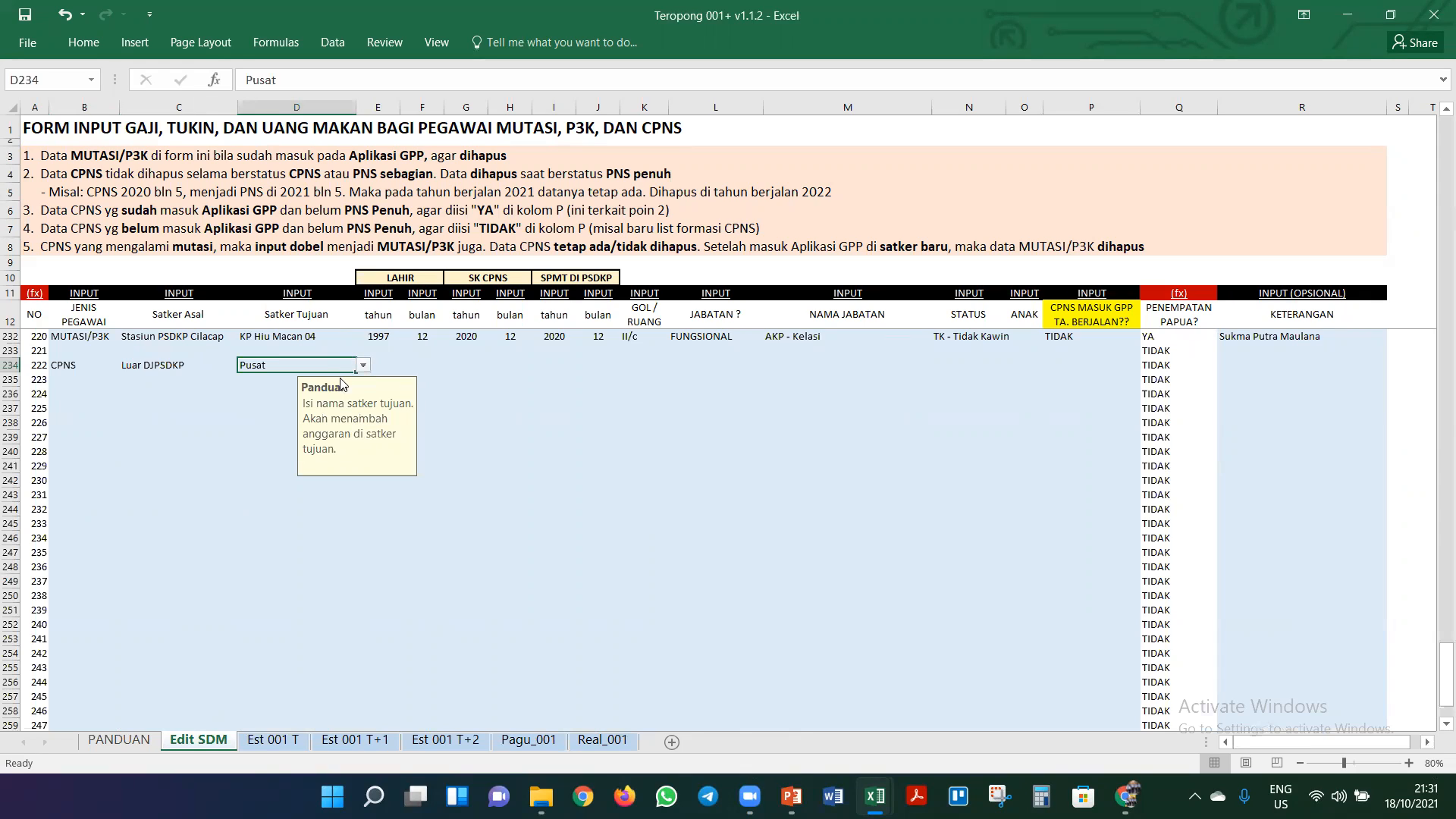
left_click(389, 368)
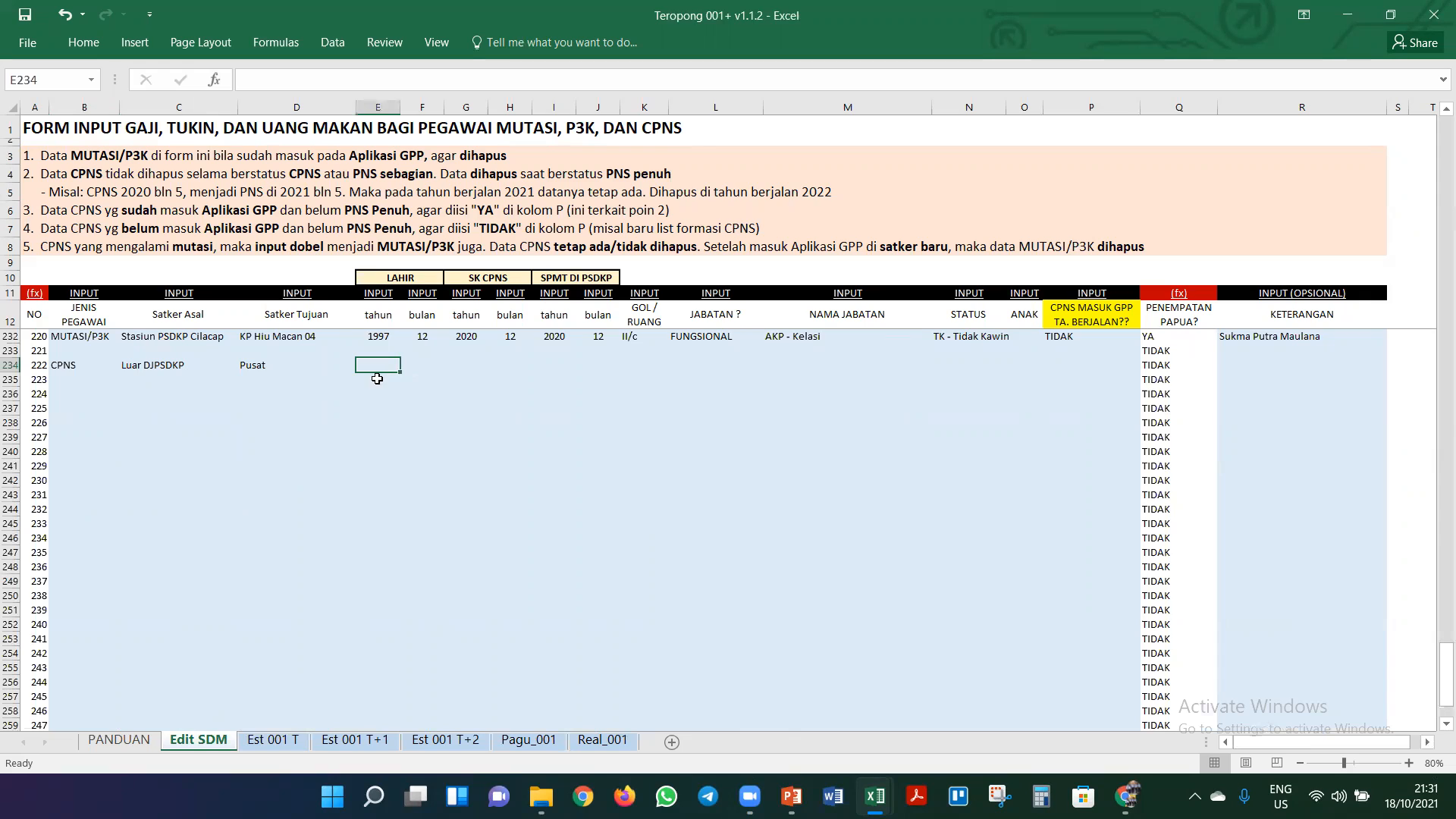
- Clear the input data in columns B to P from row 13 through row 234
scroll(145, 427, "up", 7)
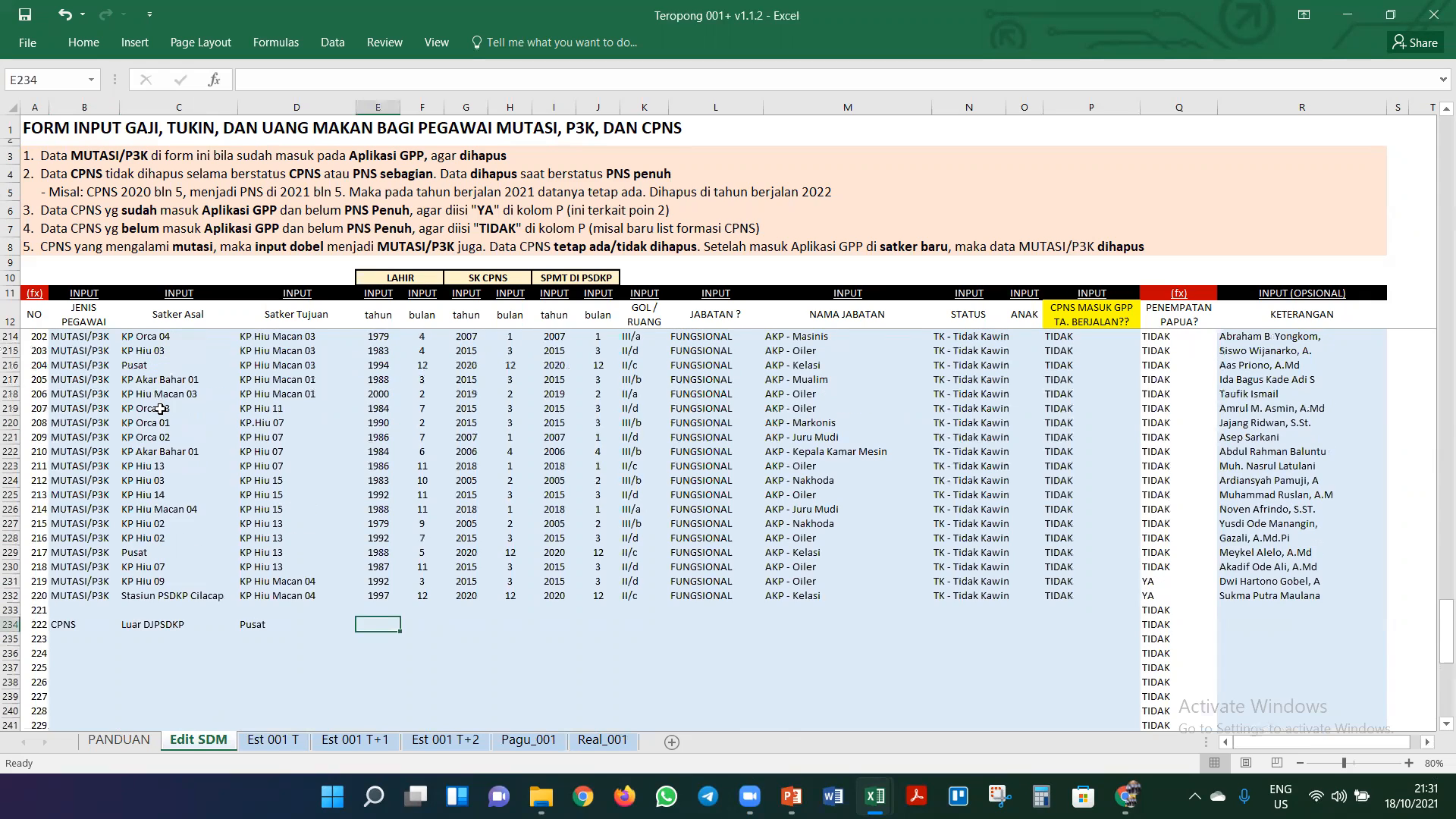
scroll(170, 411, "down", 2)
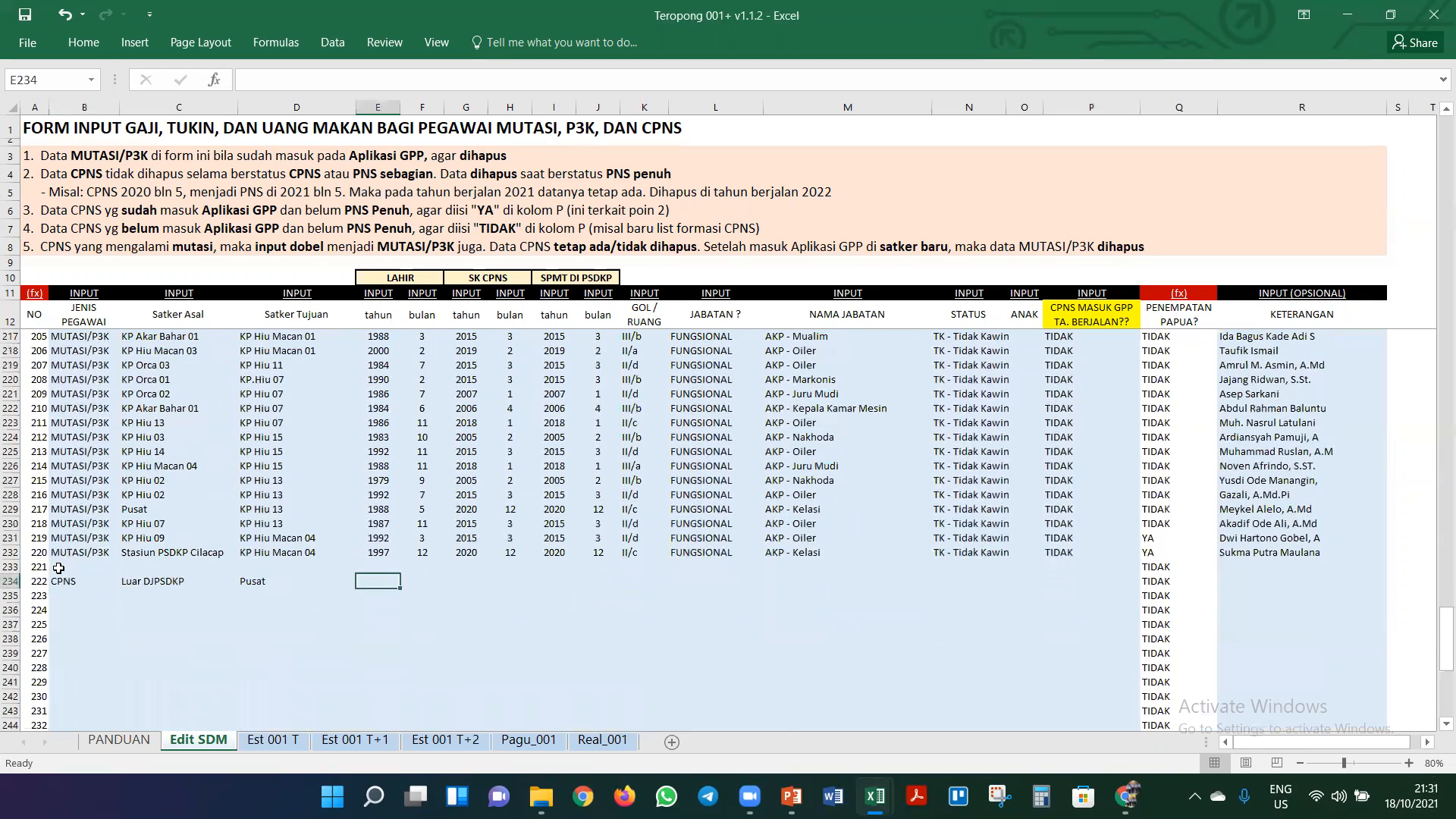
left_click(75, 581)
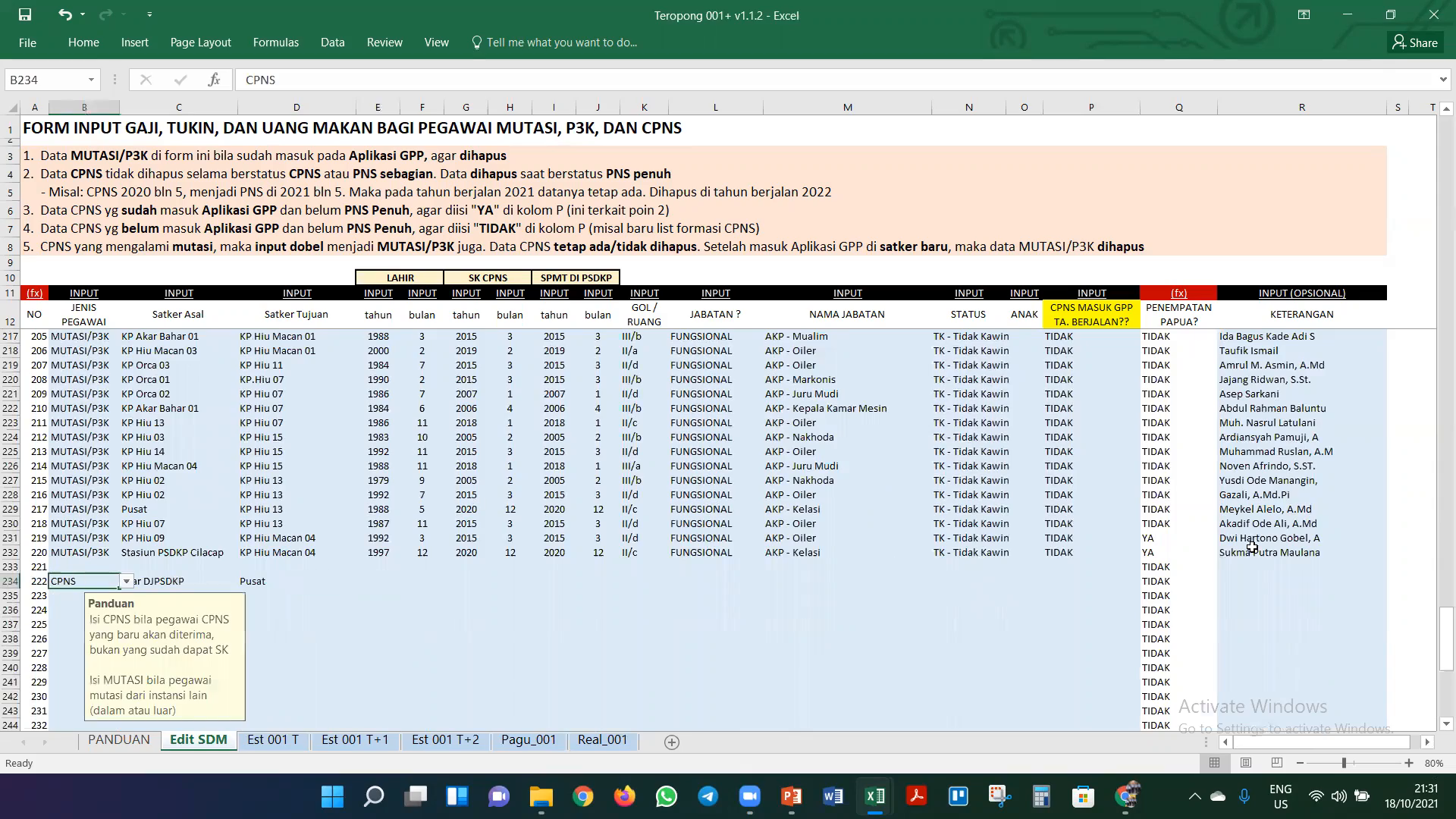
scroll(1021, 418, "up", 4)
scroll(1021, 417, "up", 18)
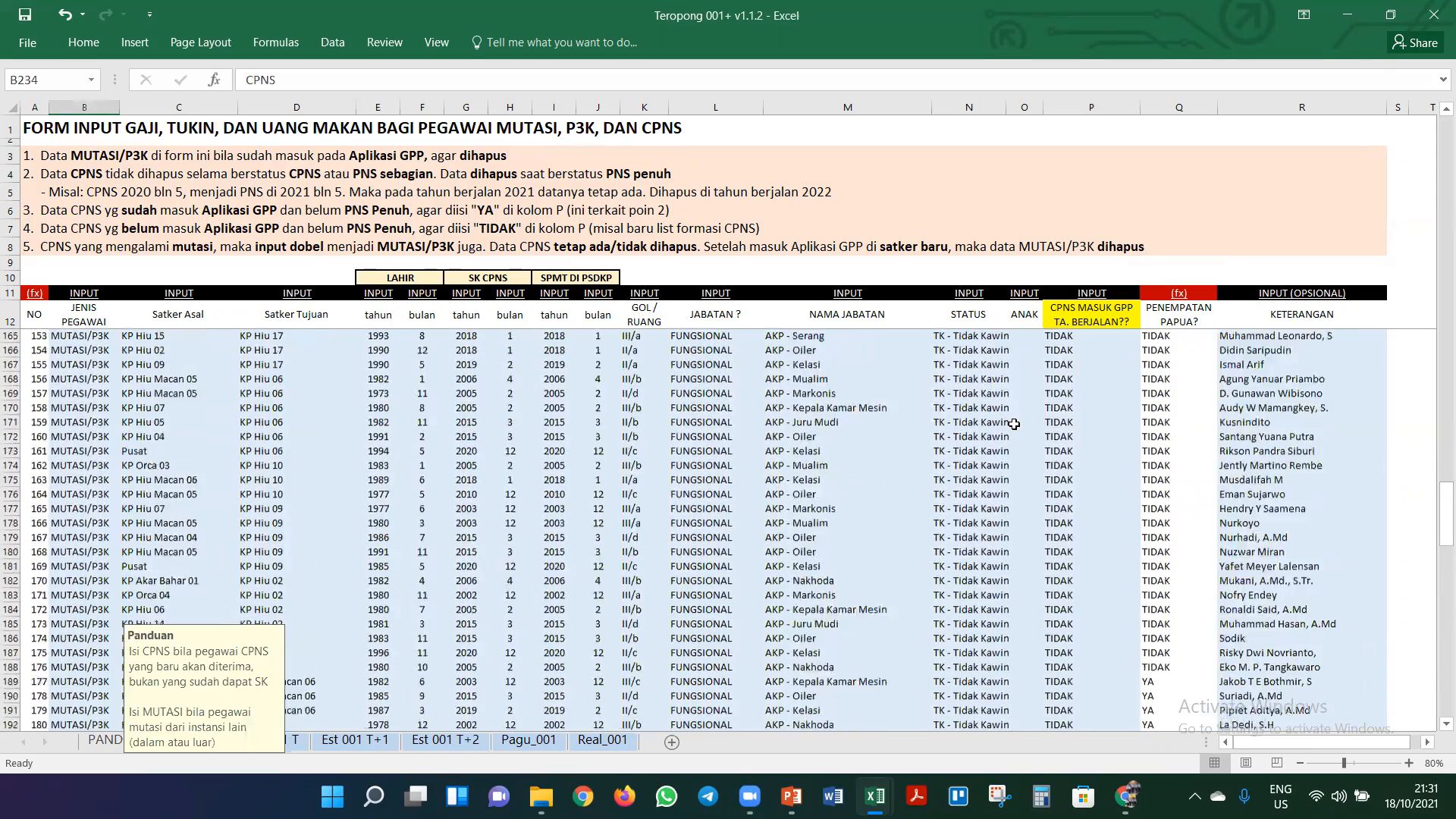
scroll(1015, 424, "up", 17)
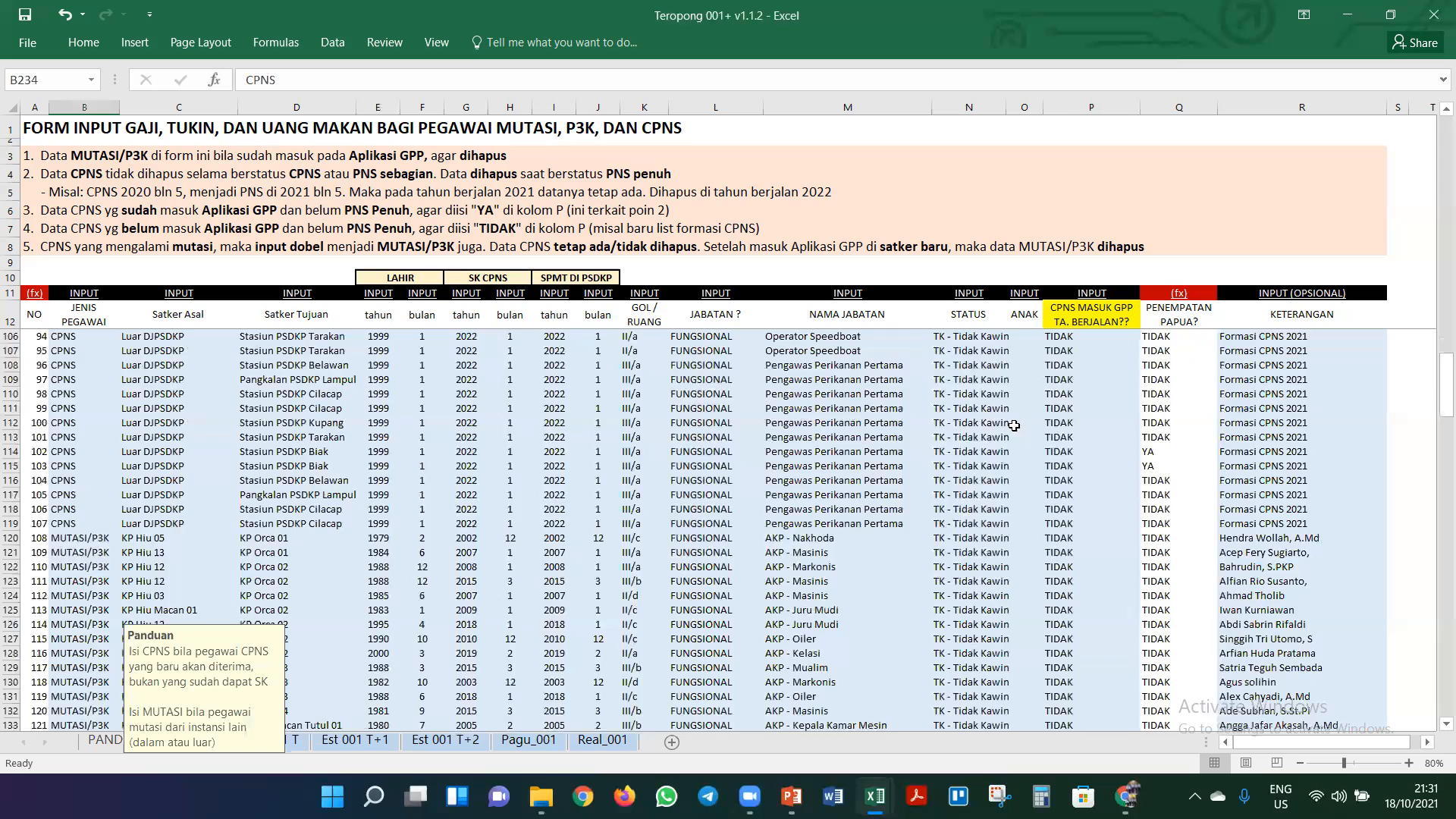
left_click_drag(1447, 365, 1445, 149)
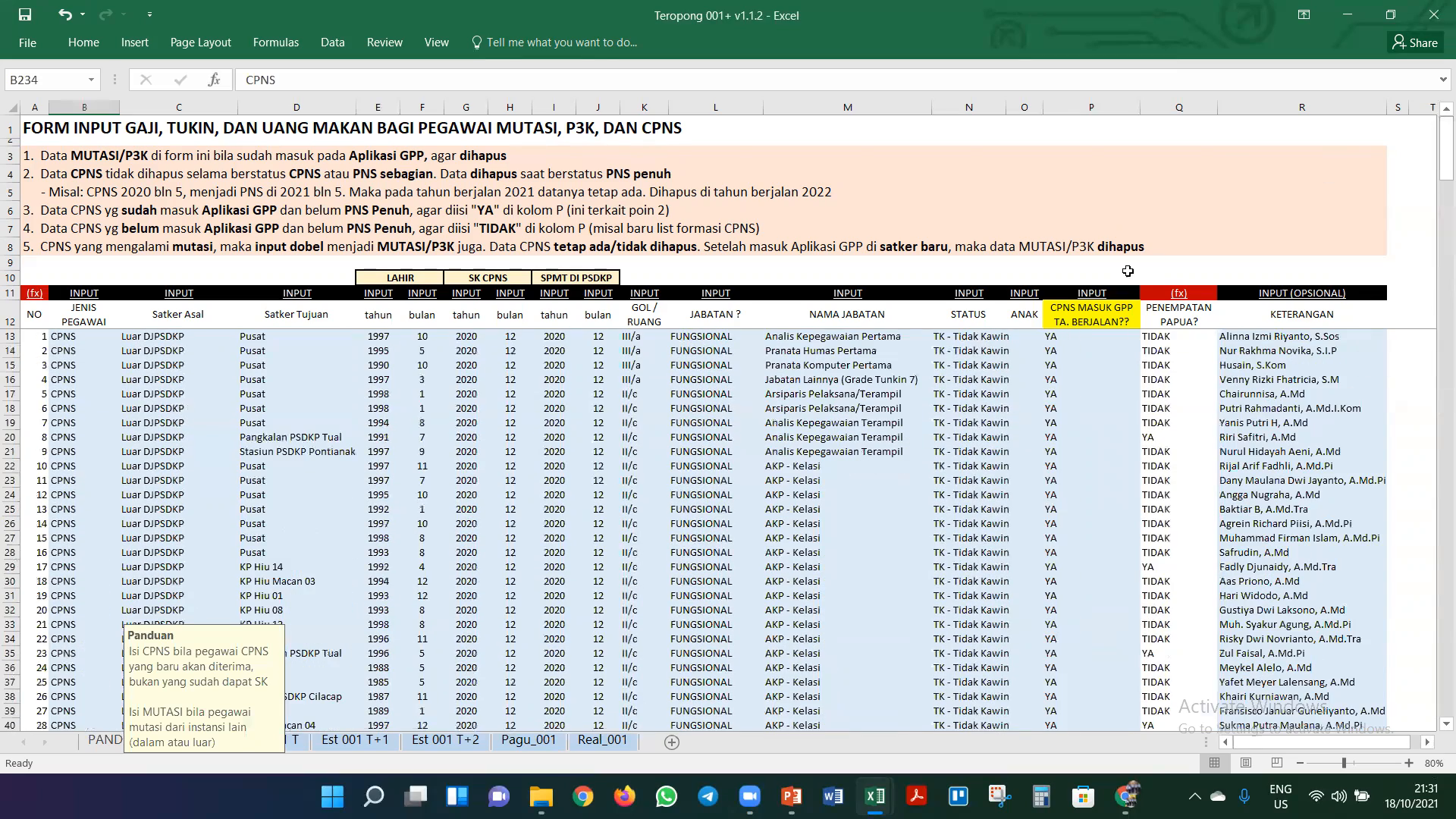
left_click(1100, 342, "shift")
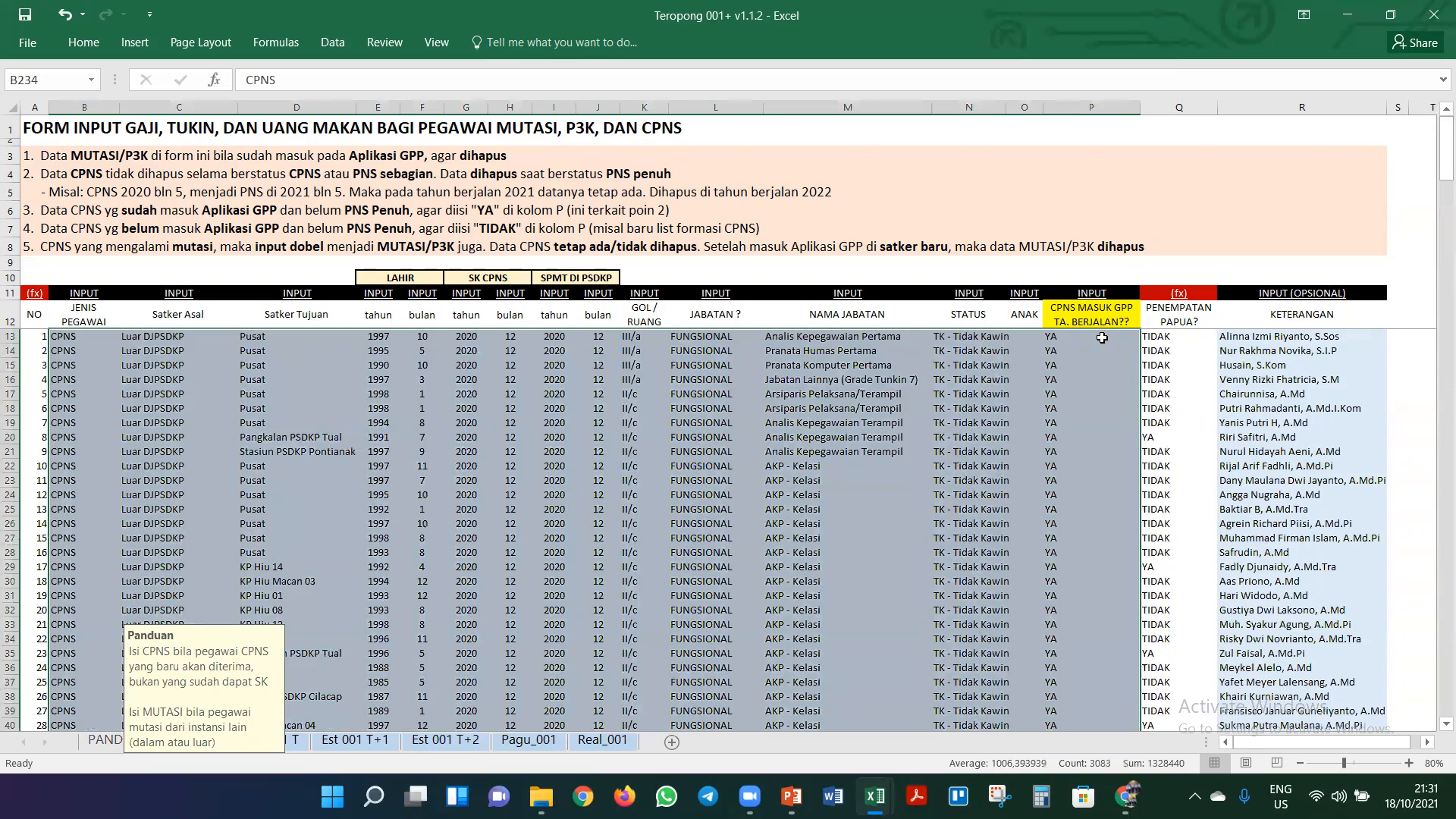
key("Delete")
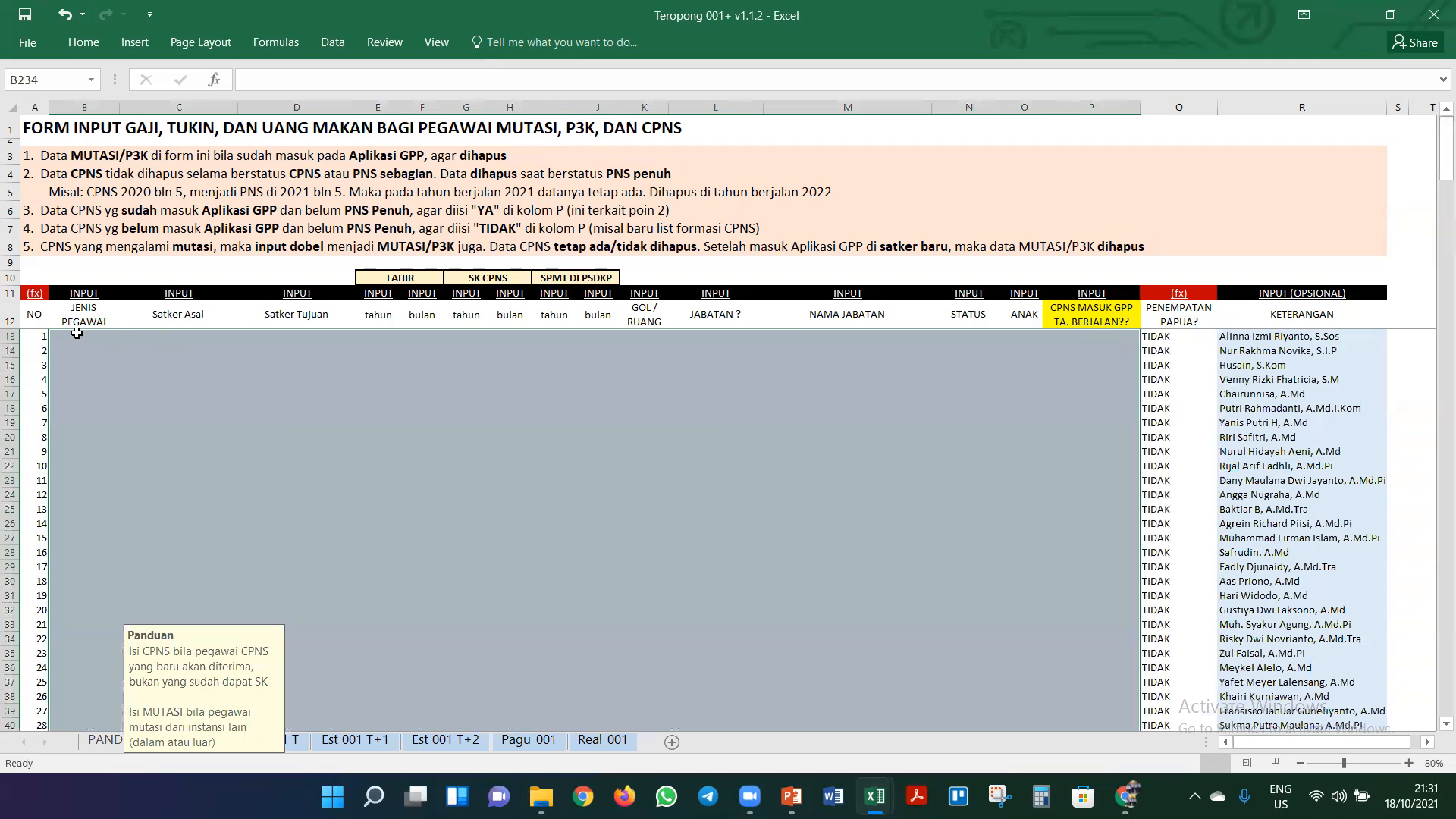
- Set JENIS PEGAWAI to CPNS and Satker Asal to Luar DJPSDKP in row 13
left_click(76, 334)
left_click(127, 336)
left_click(72, 349)
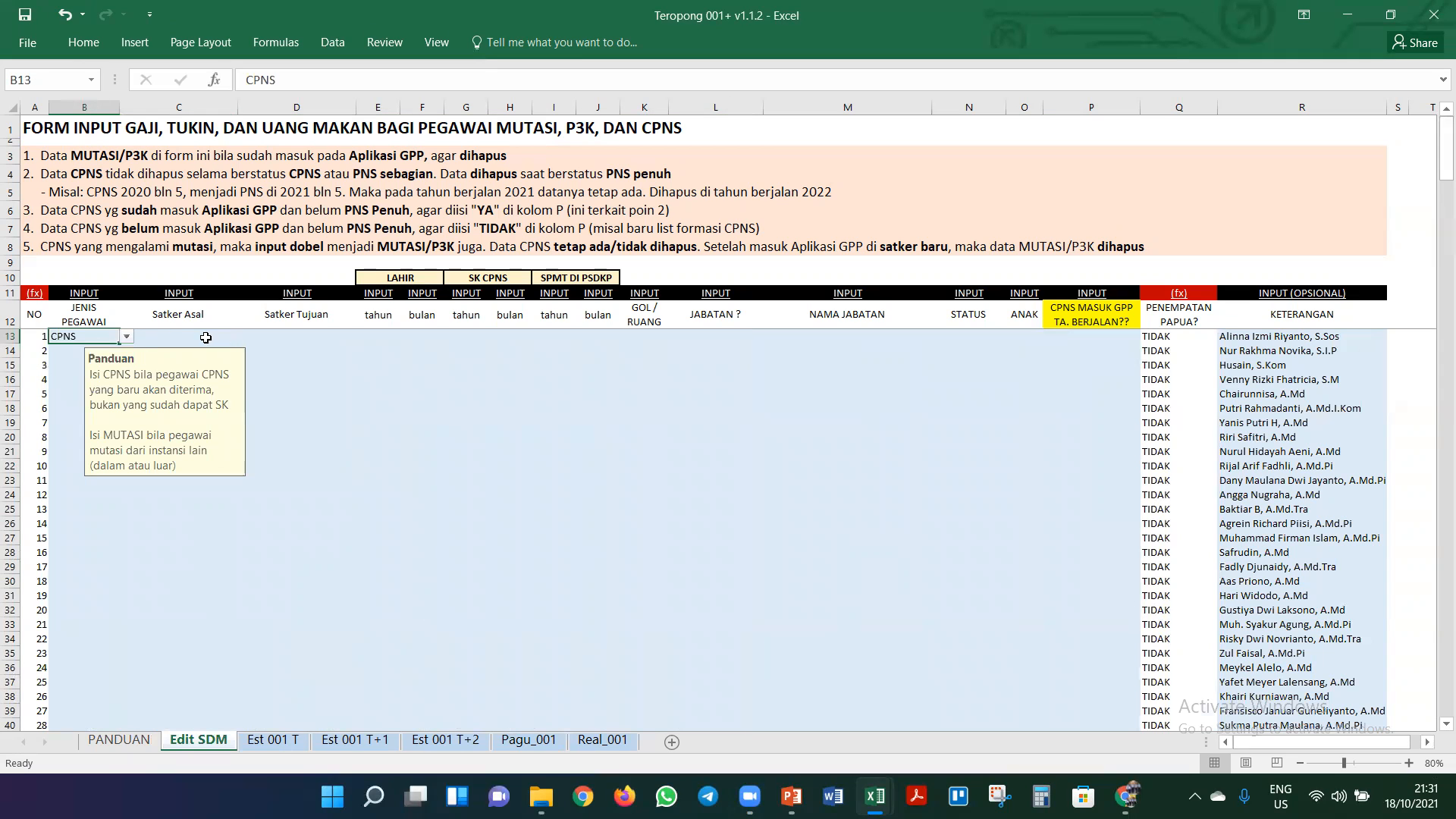
left_click(205, 338)
left_click(245, 338)
left_click(232, 359)
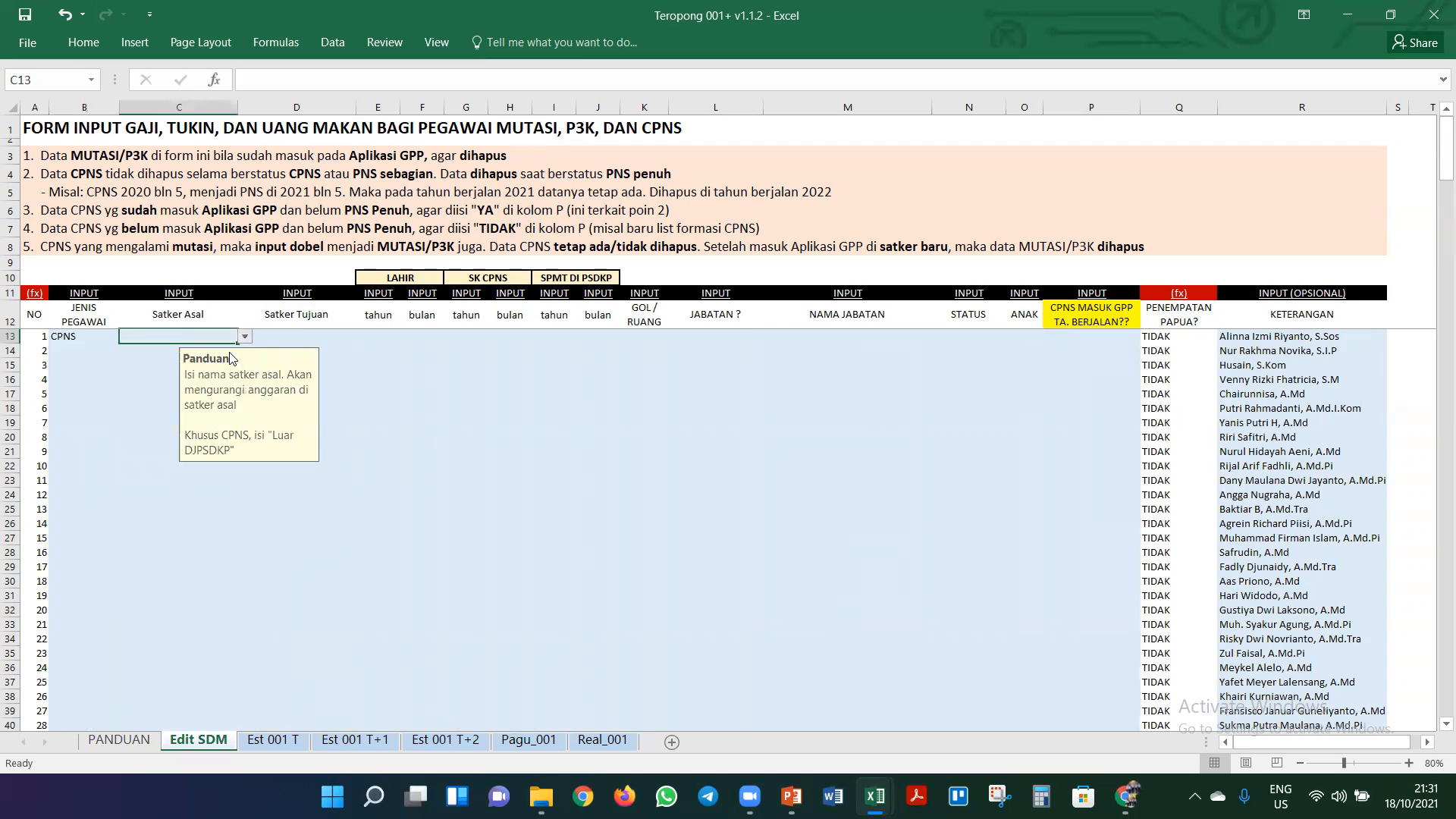
- Set Satker Tujuan in row 13 to Pusat
left_click(297, 337)
left_click(364, 343)
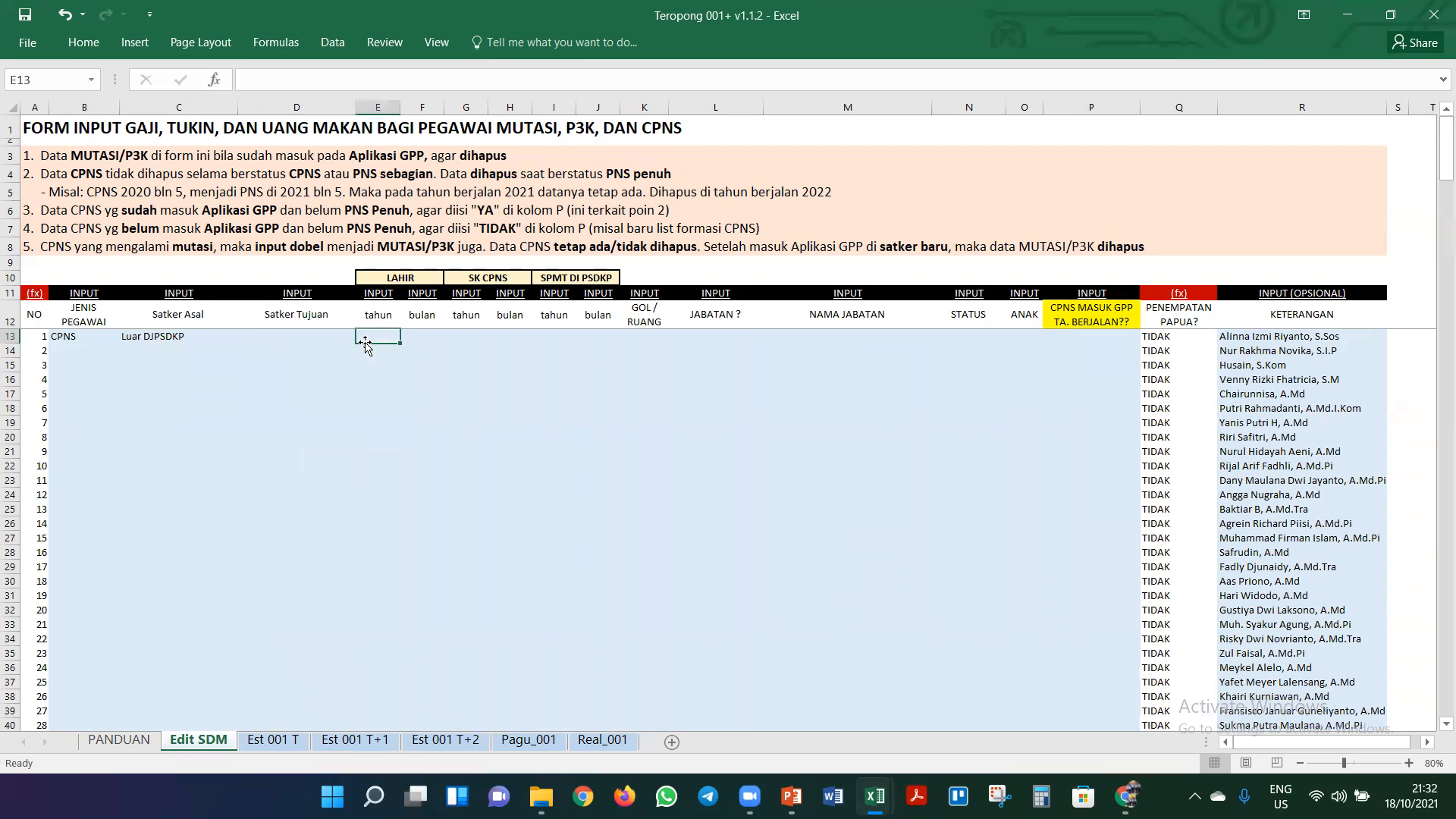
left_click(332, 337)
left_click(364, 336)
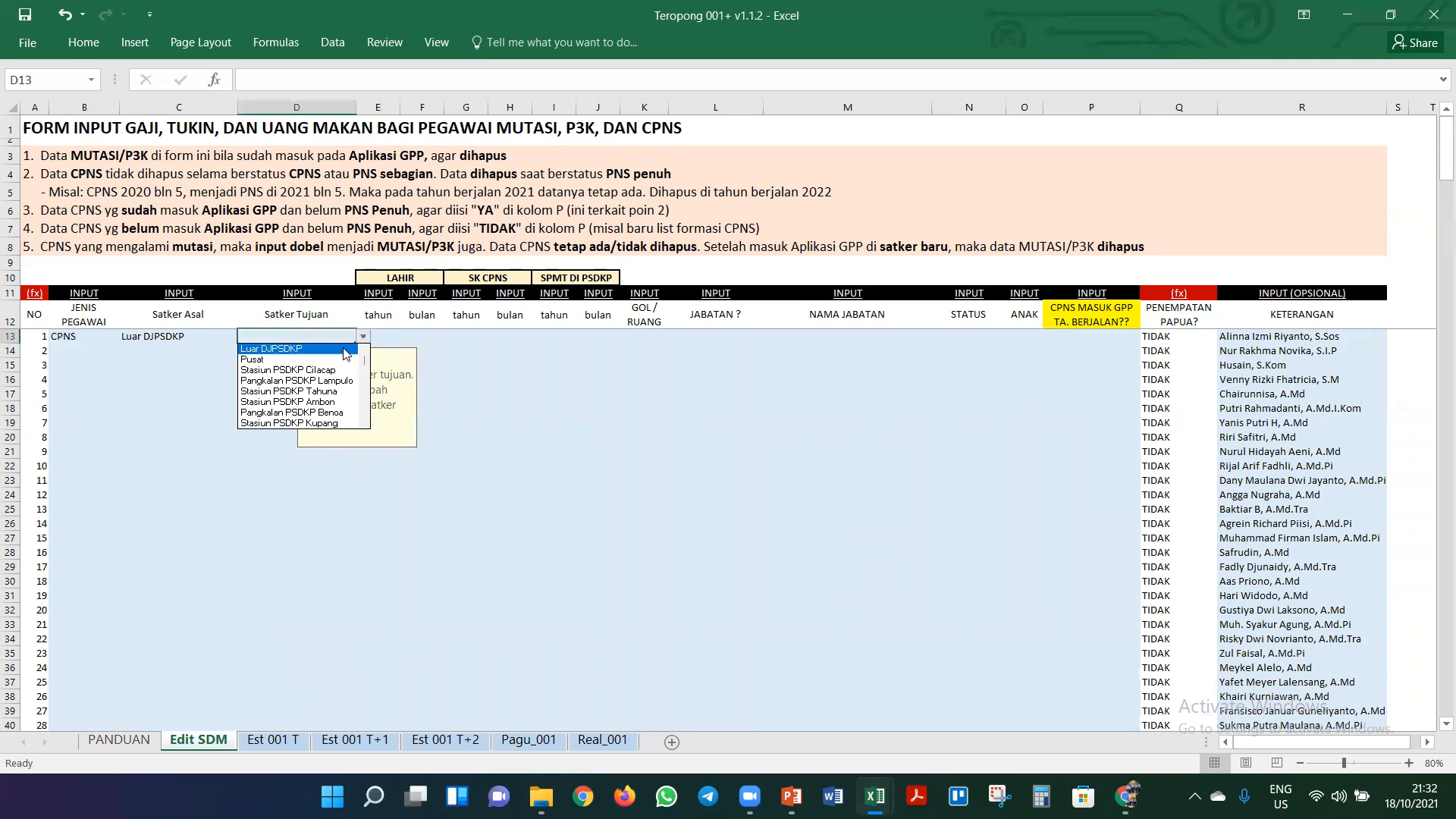
left_click(341, 359)
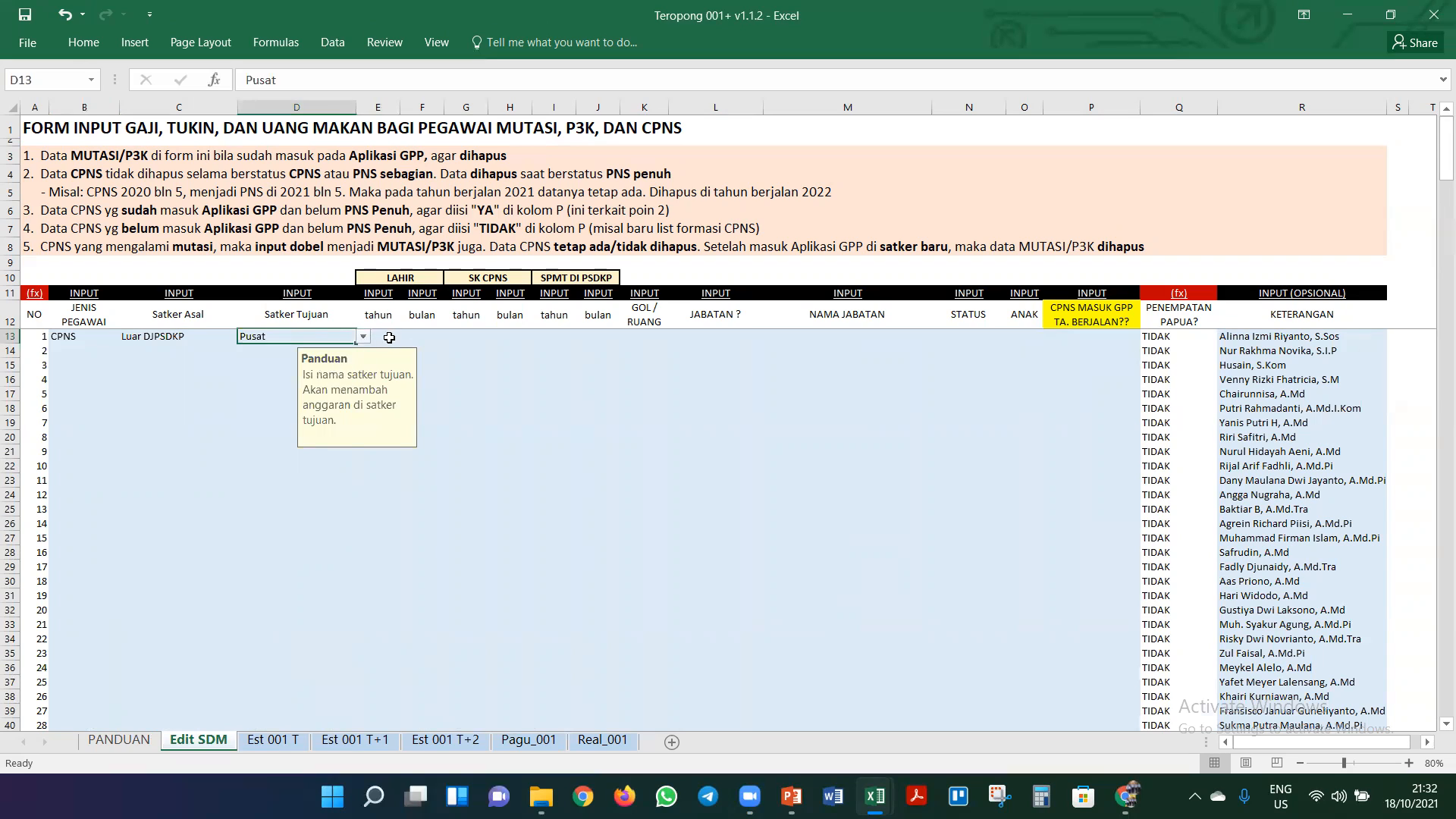
- Enter the employee's birth year and birth month in the LAHIR columns of row 13
left_click(389, 337)
type("2")
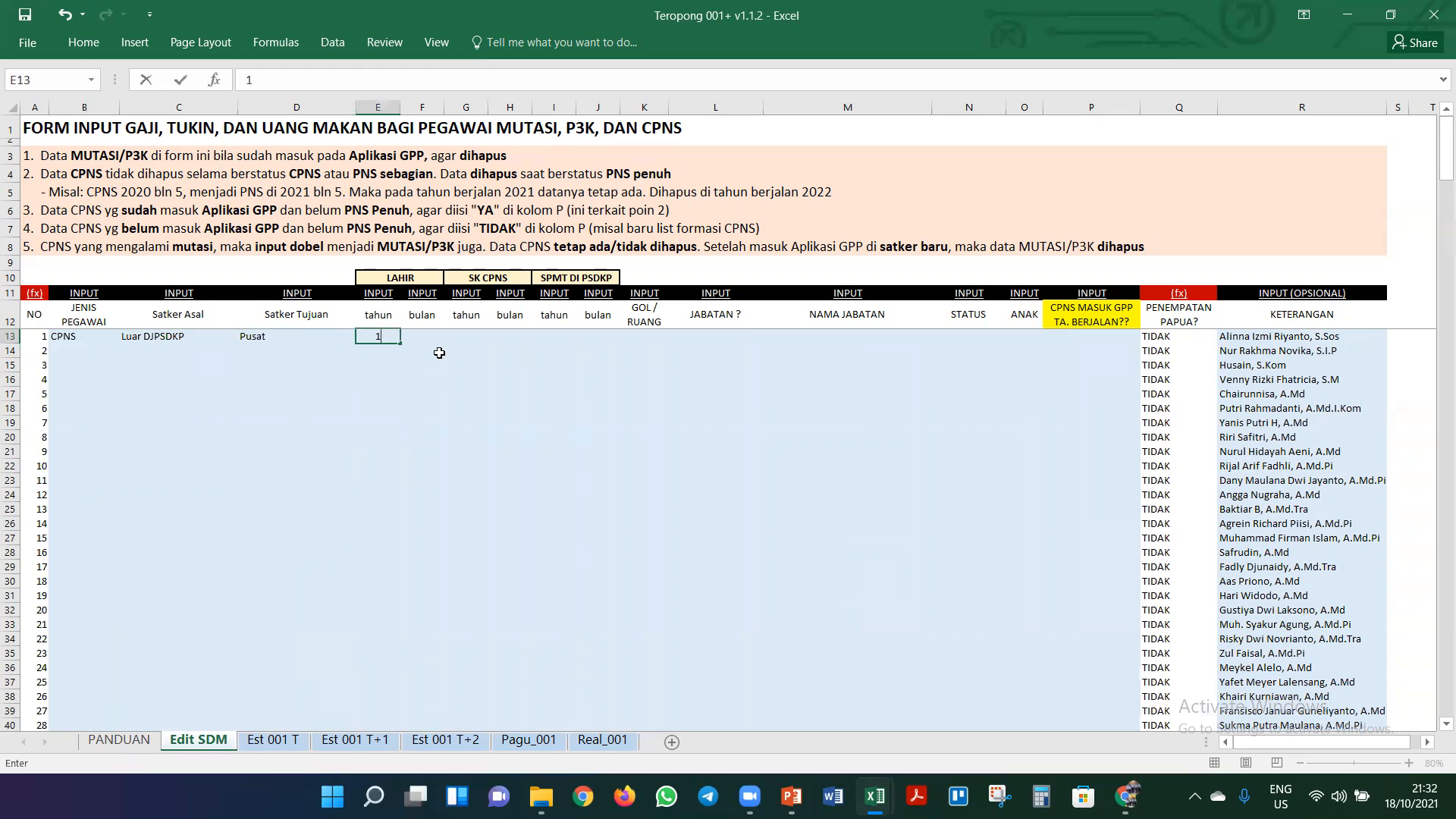
type("990")
key("Tab")
type("1")
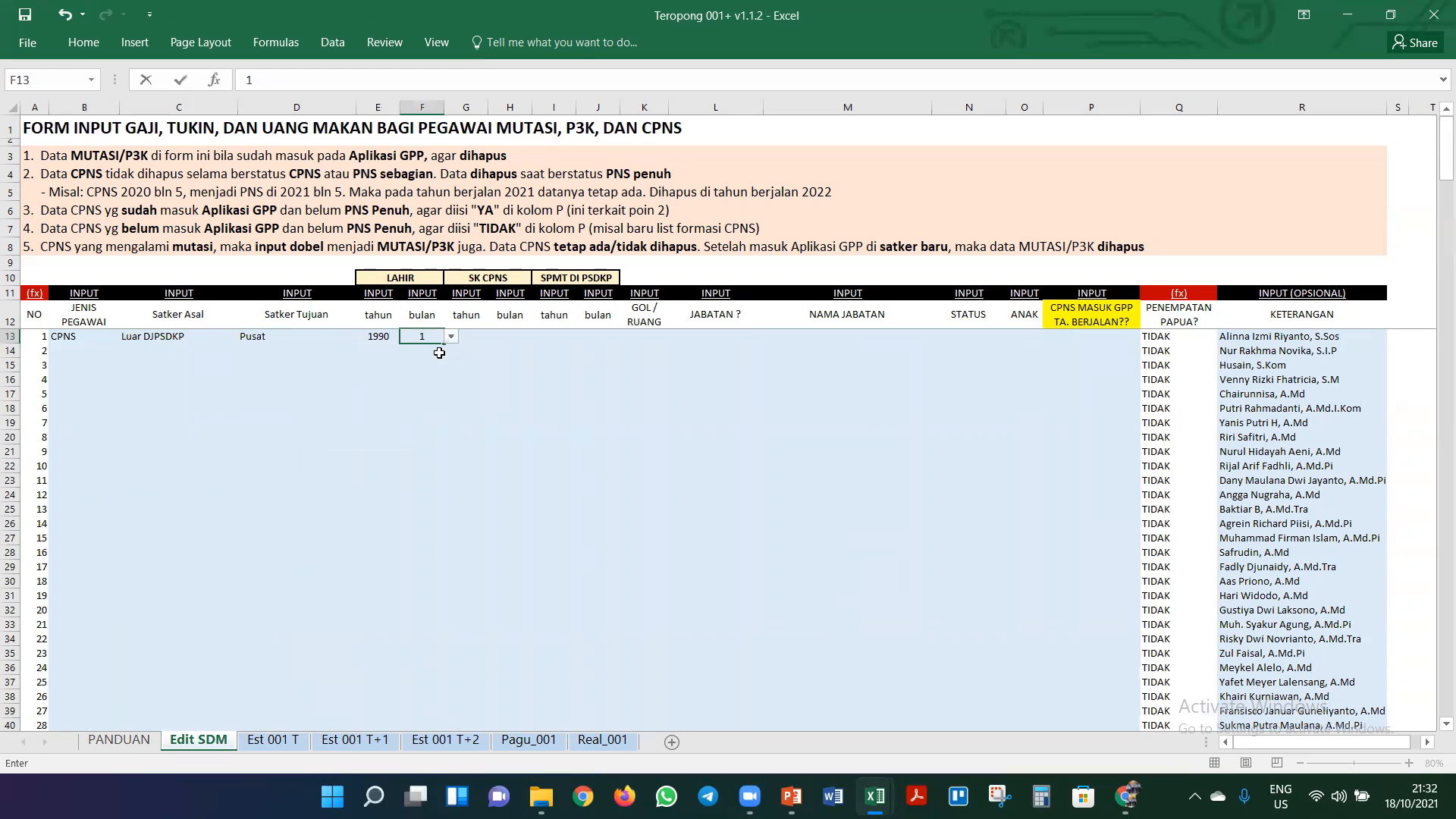
key("Tab")
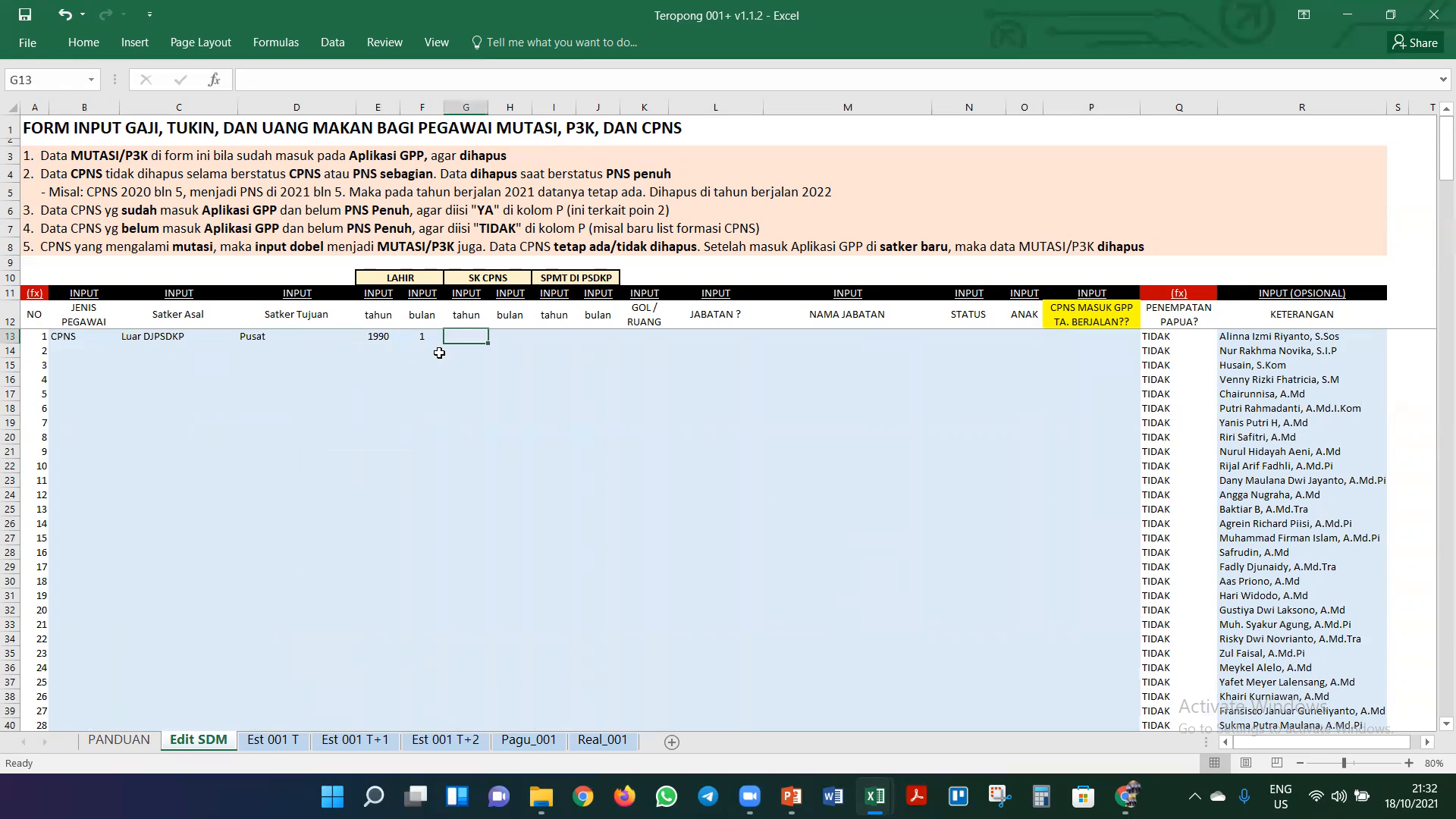
- Enter year 2020 and month 10 for both SK CPNS and SPMT DI PSDKP in row 13
type("2020")
key("Tab")
type("10")
key("Tab")
type("2020")
key("Tab")
type("10")
key("Tab")
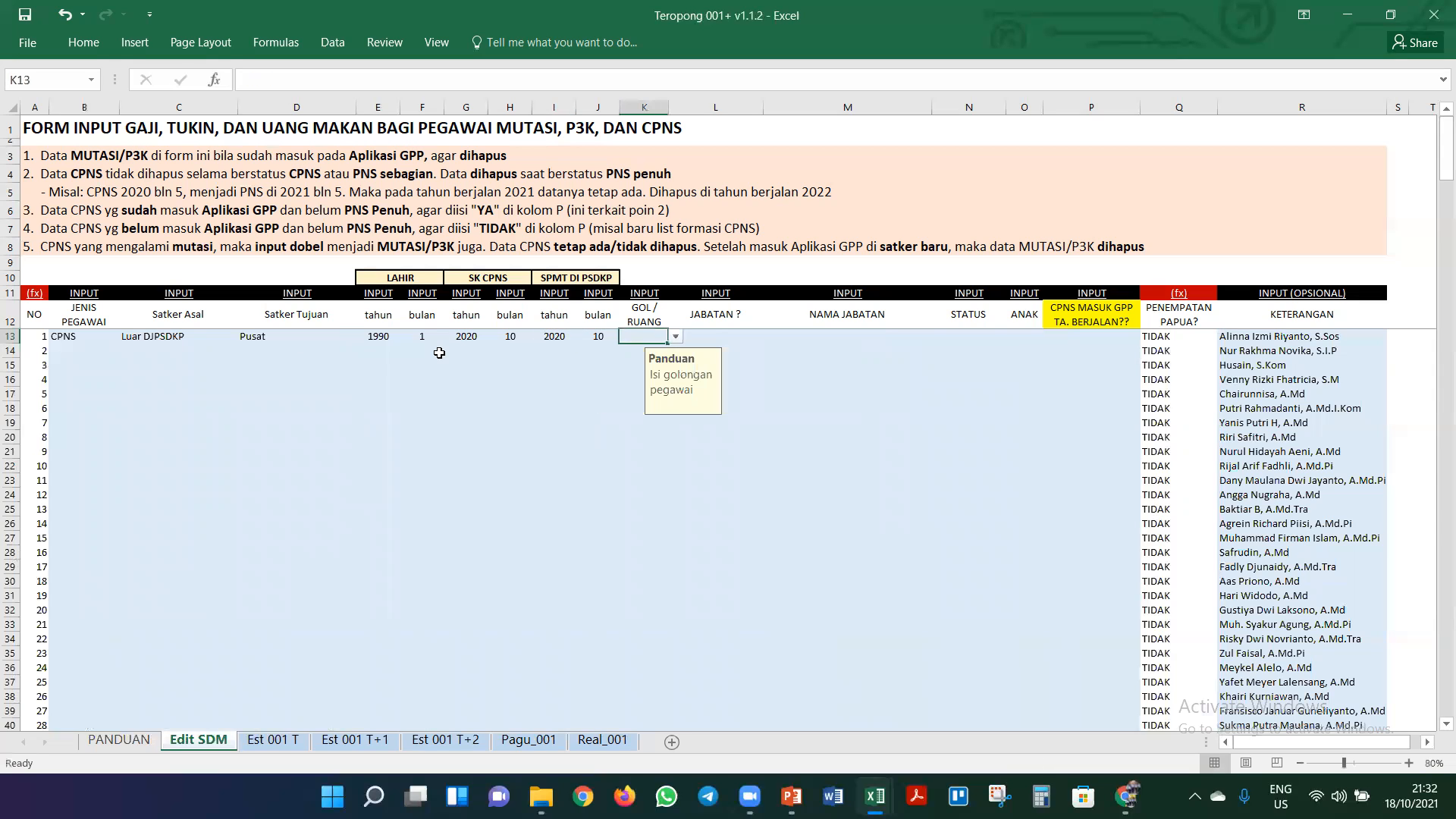
- Set GOL/RUANG in row 13 to III/a
left_click(675, 336)
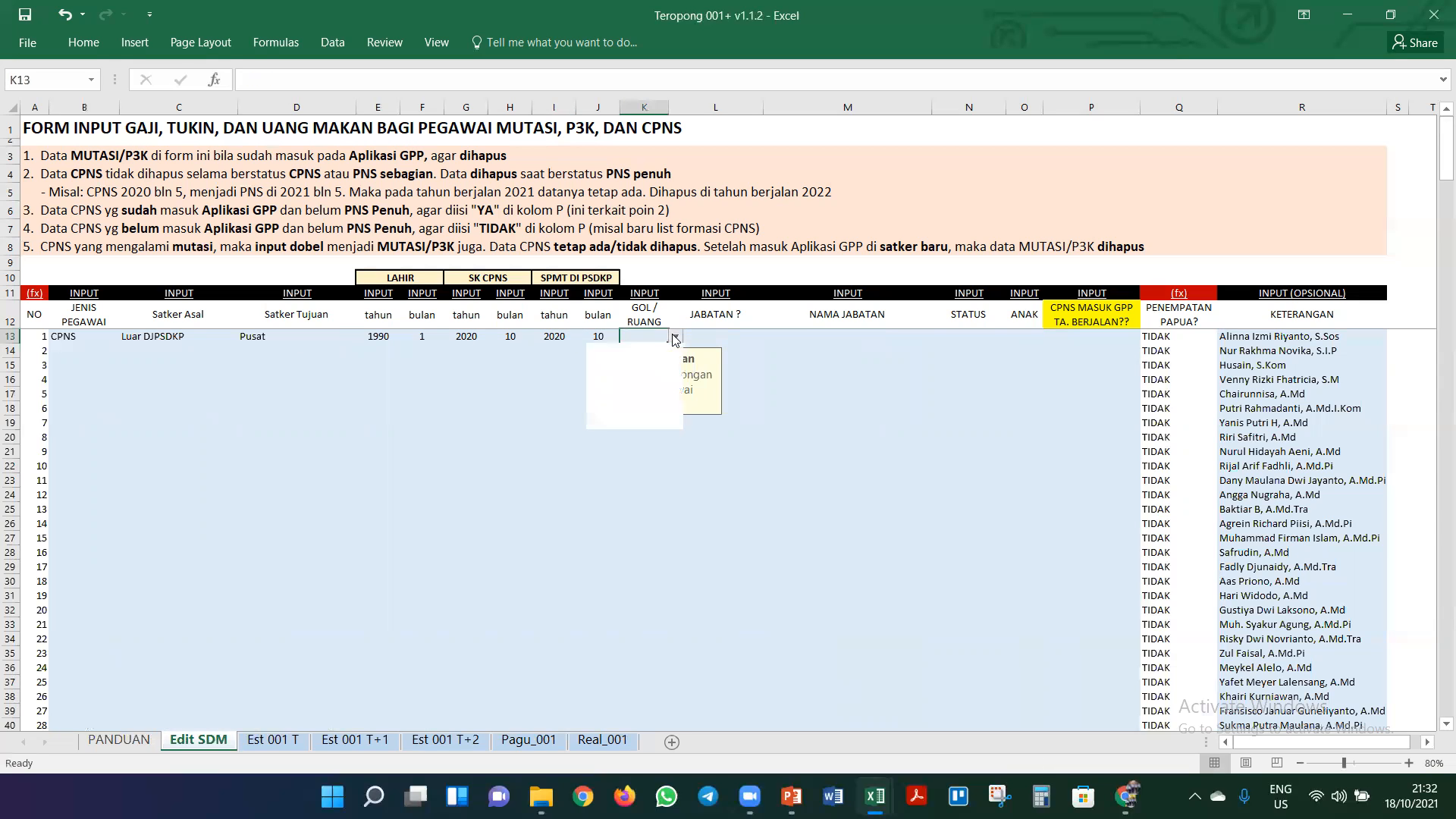
left_click_drag(677, 375, 678, 385)
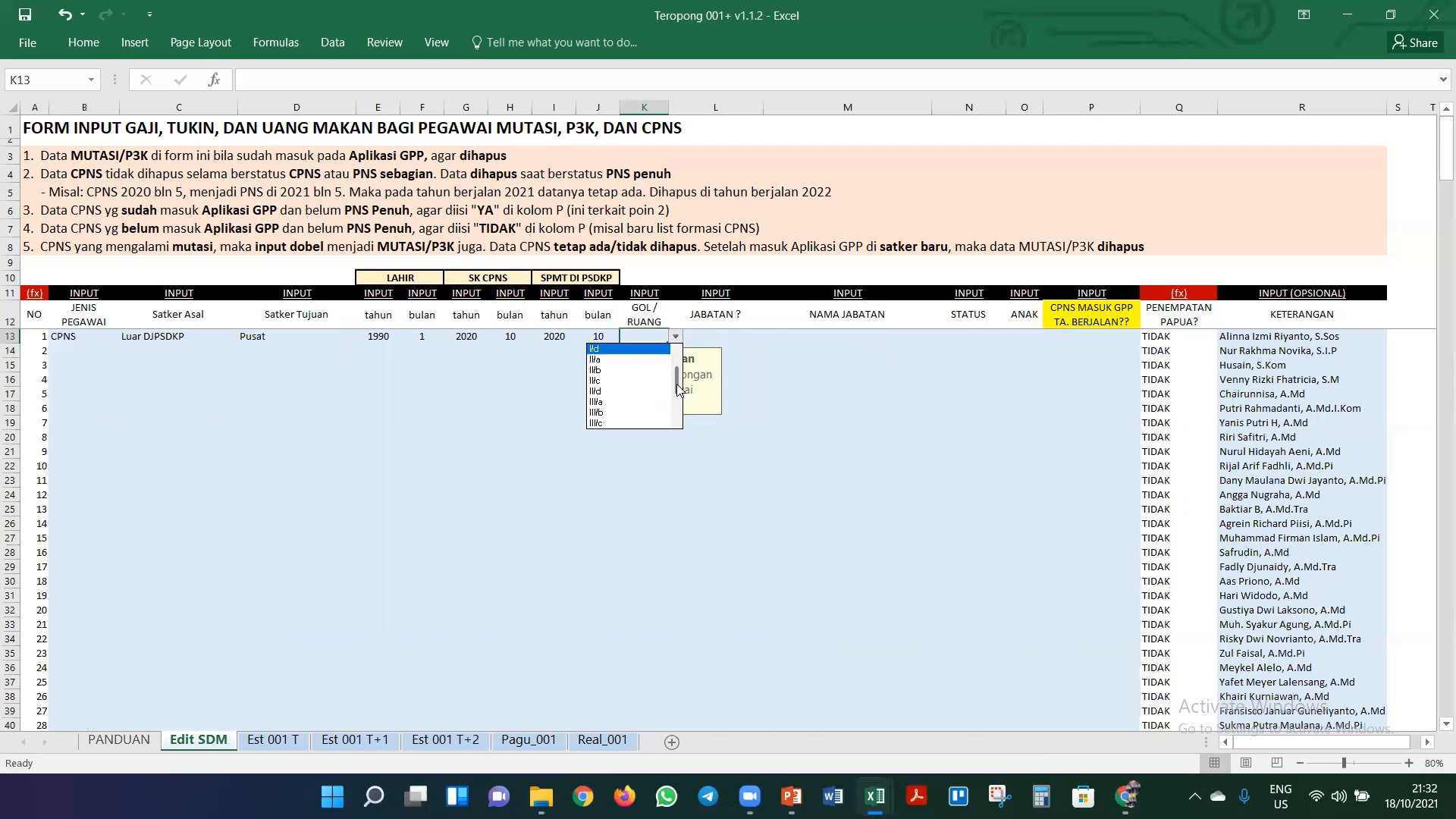
left_click(607, 401)
- Set JABATAN in row 13 to STRUKTURAL and view the NAMA JABATAN options offered for it
left_click(736, 337)
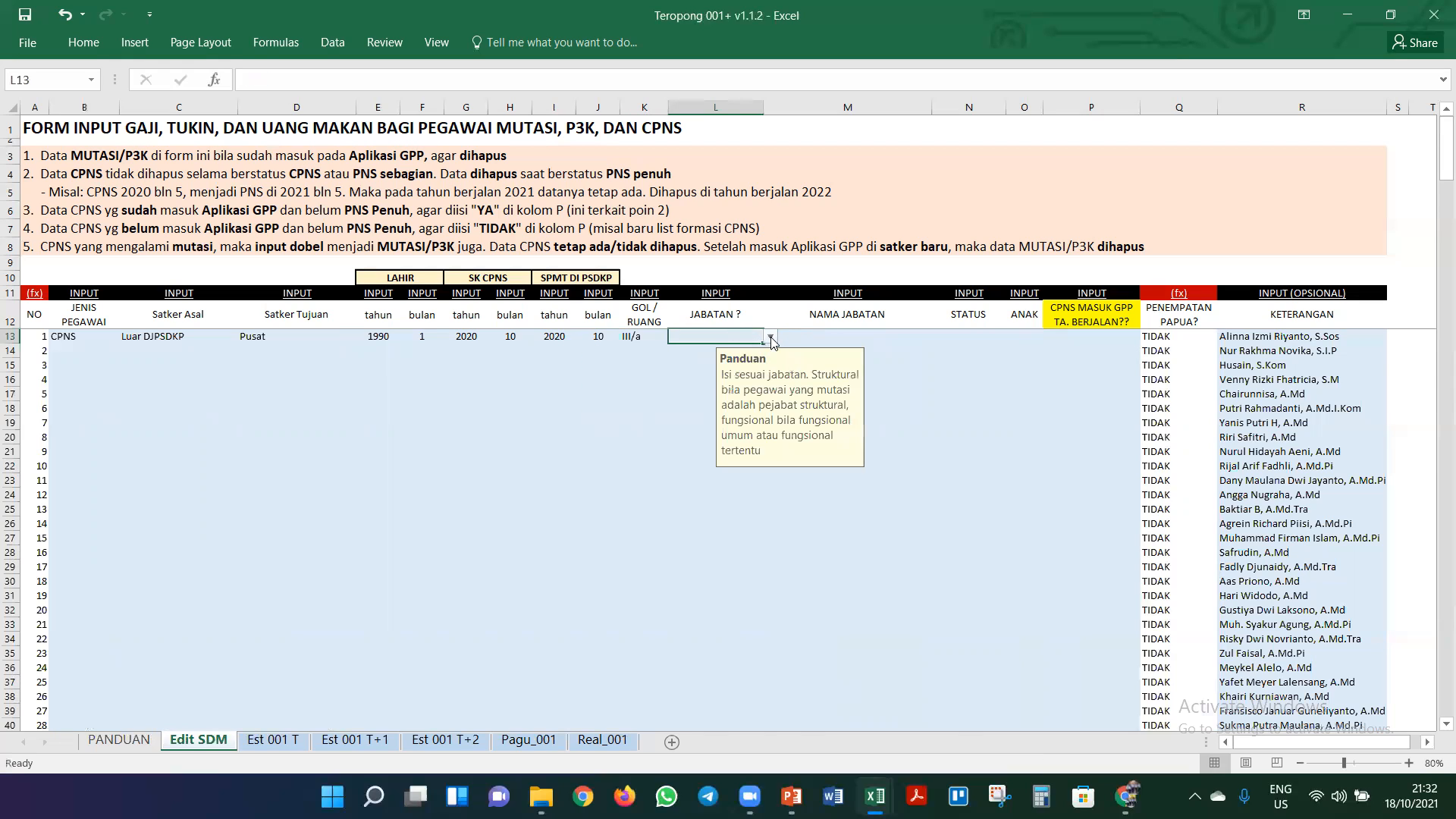
left_click(772, 339)
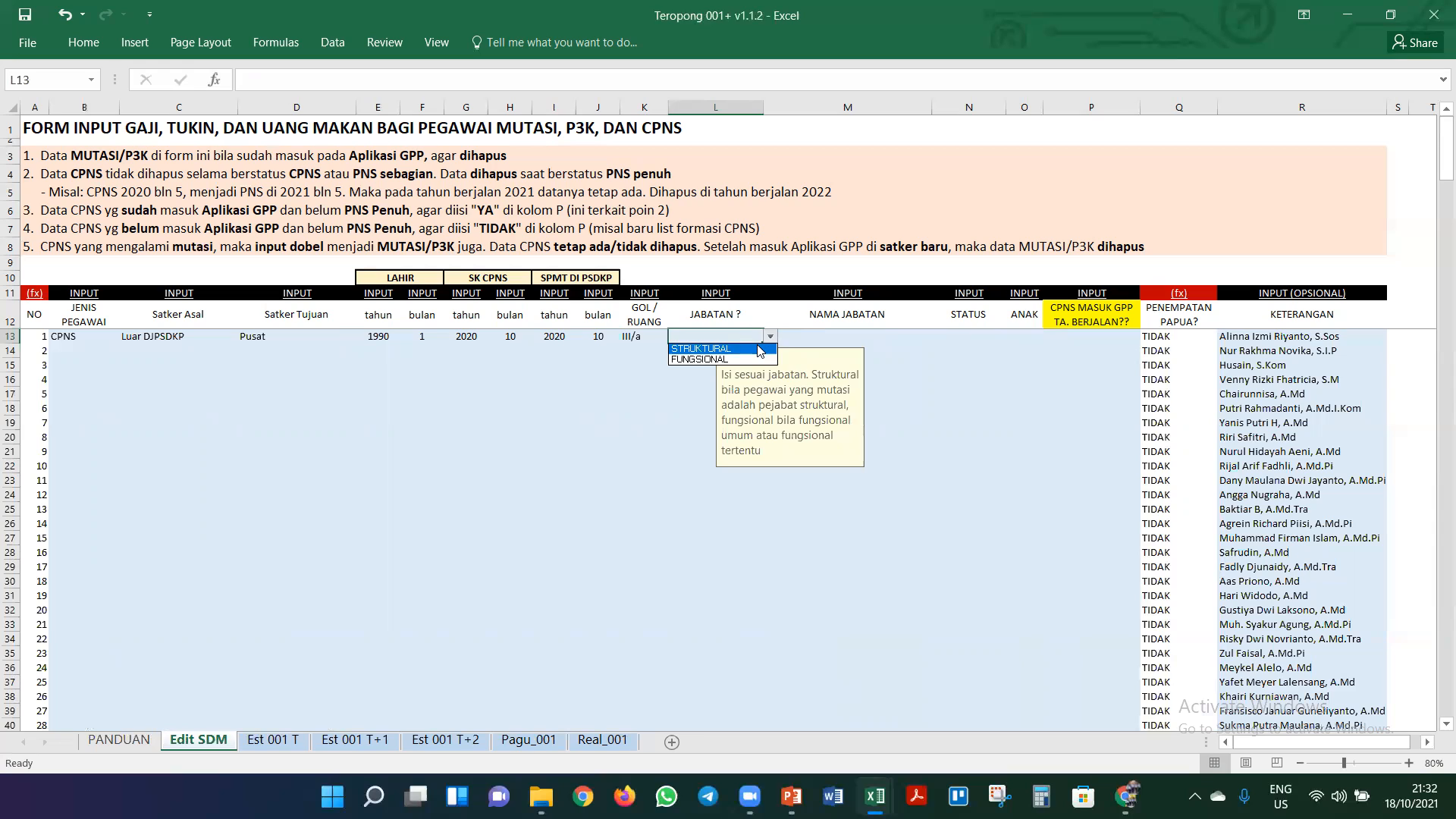
left_click(759, 349)
left_click(823, 337)
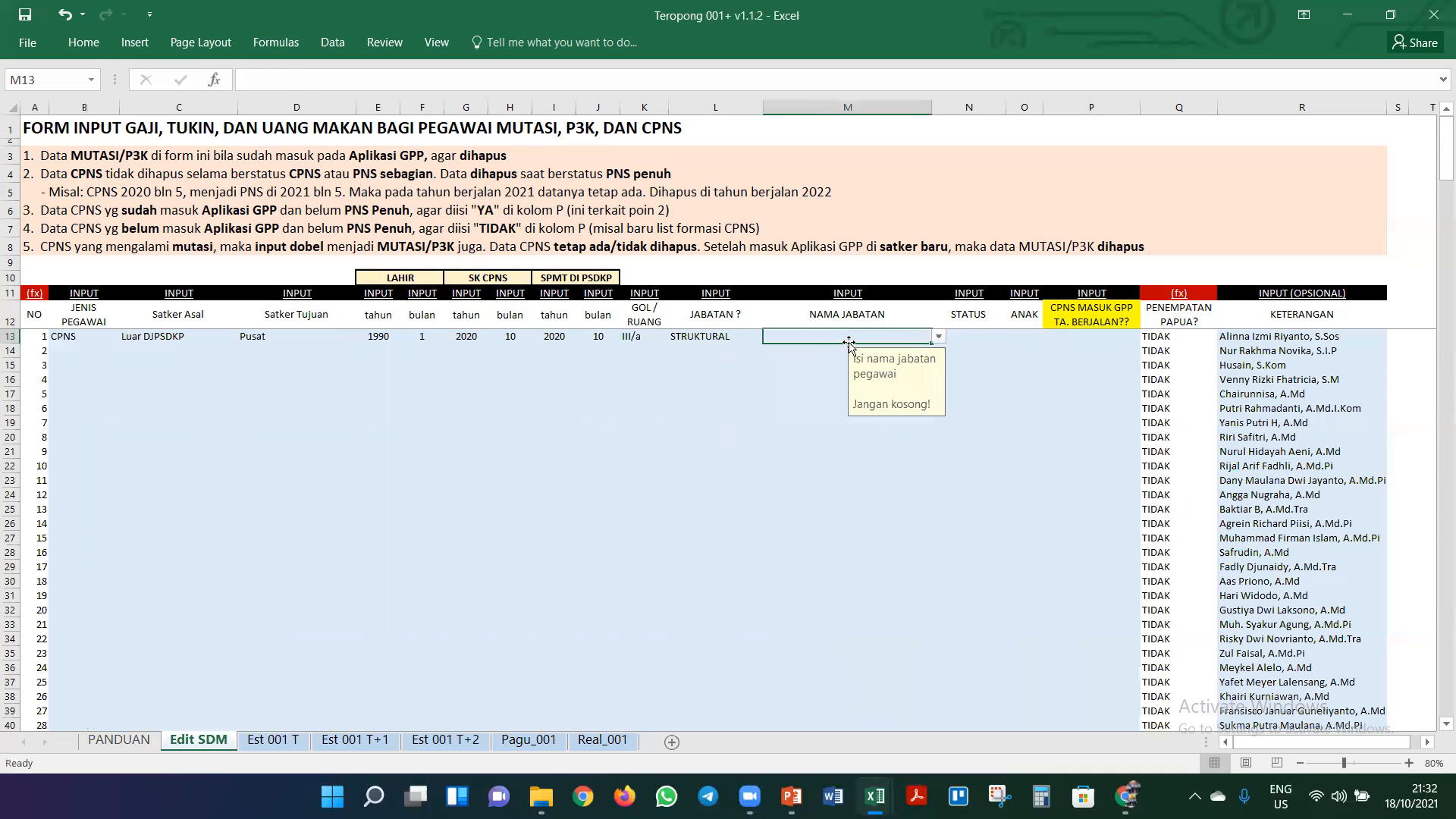
left_click(938, 336)
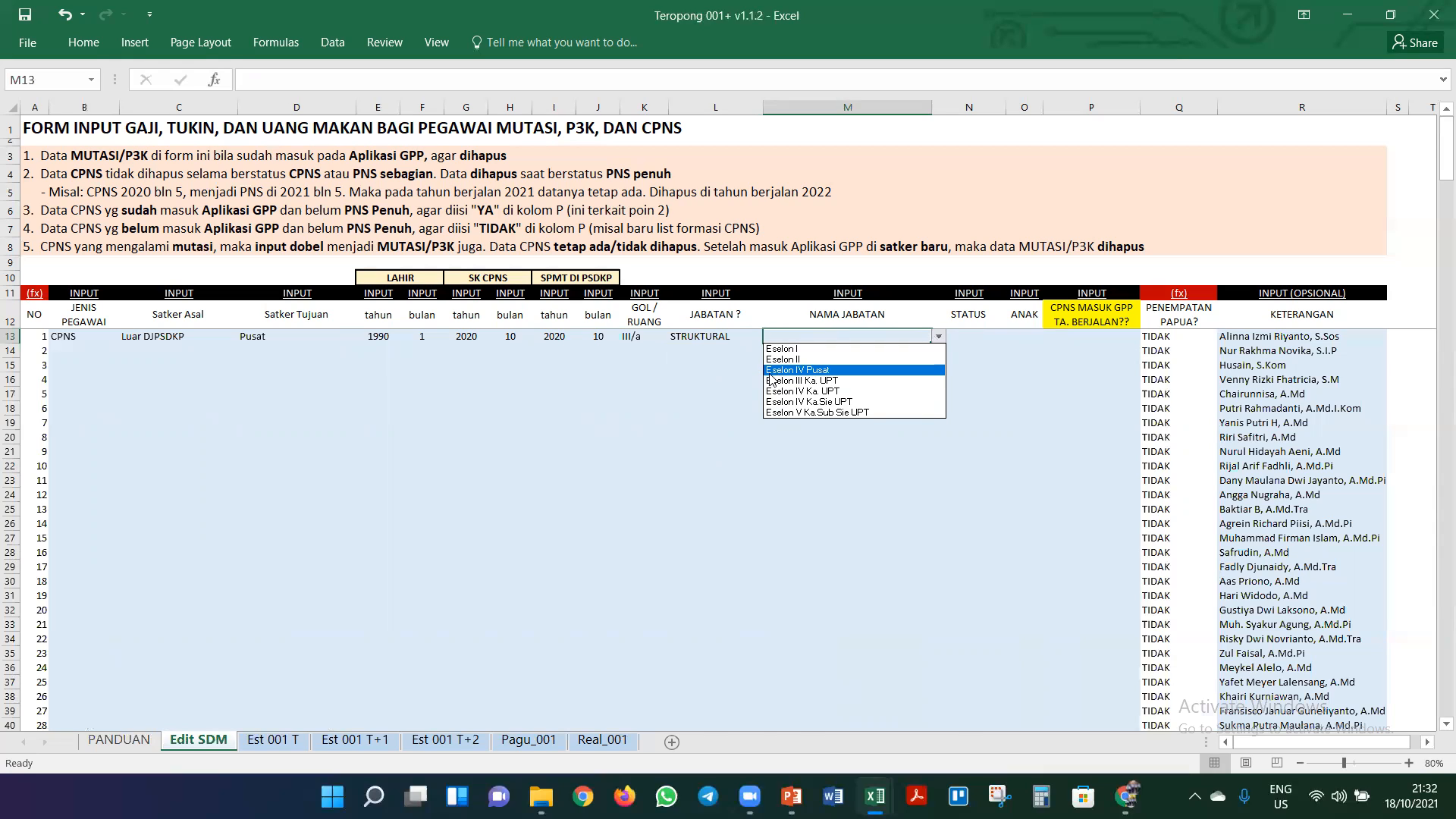
key("Escape")
- Set JABATAN in row 13 to FUNGSIONAL and NAMA JABATAN to Jabatan Lainnya (Grade Tunkin 7)
left_click(719, 337)
left_click(771, 337)
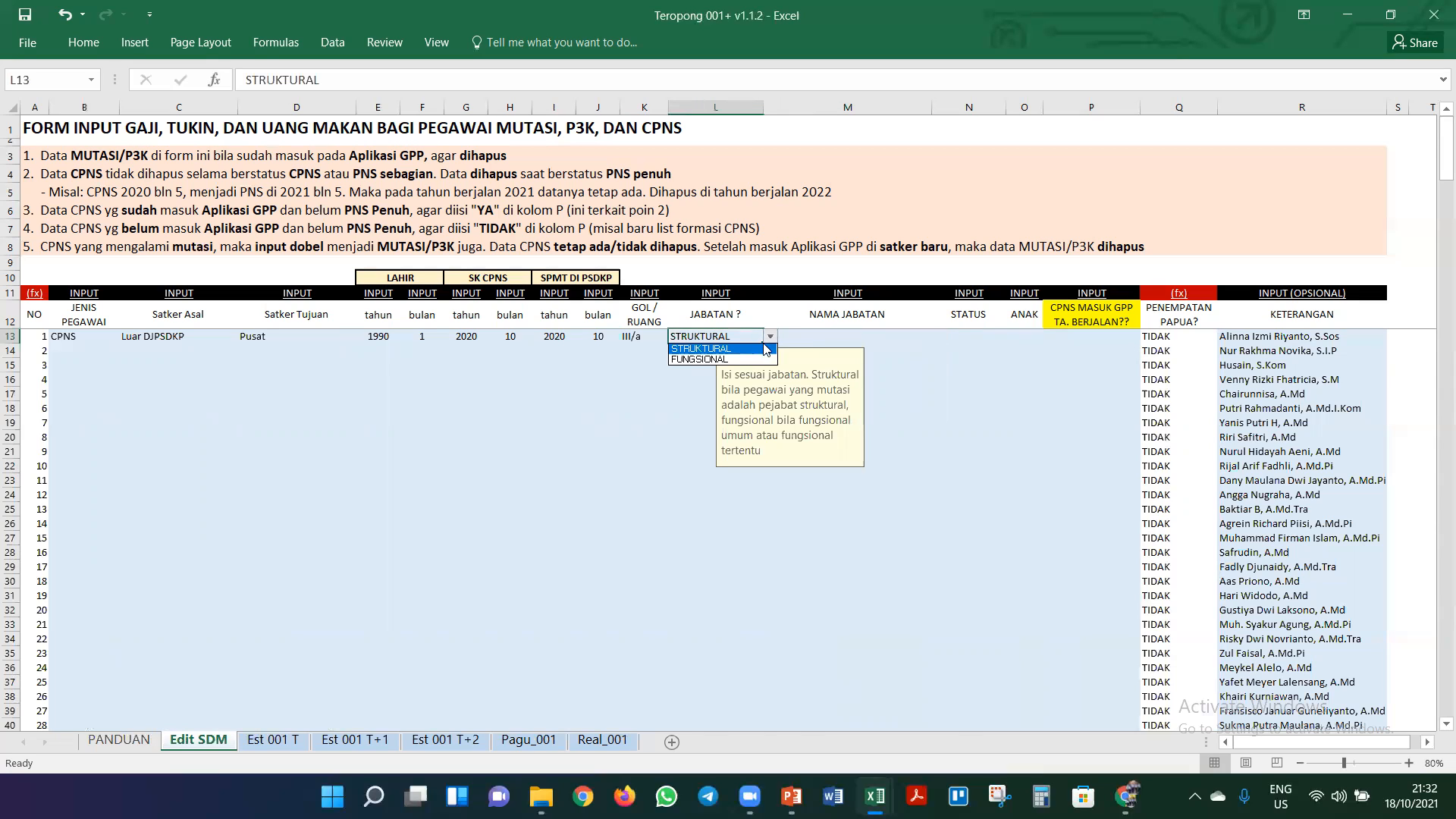
left_click(716, 363)
left_click(876, 339)
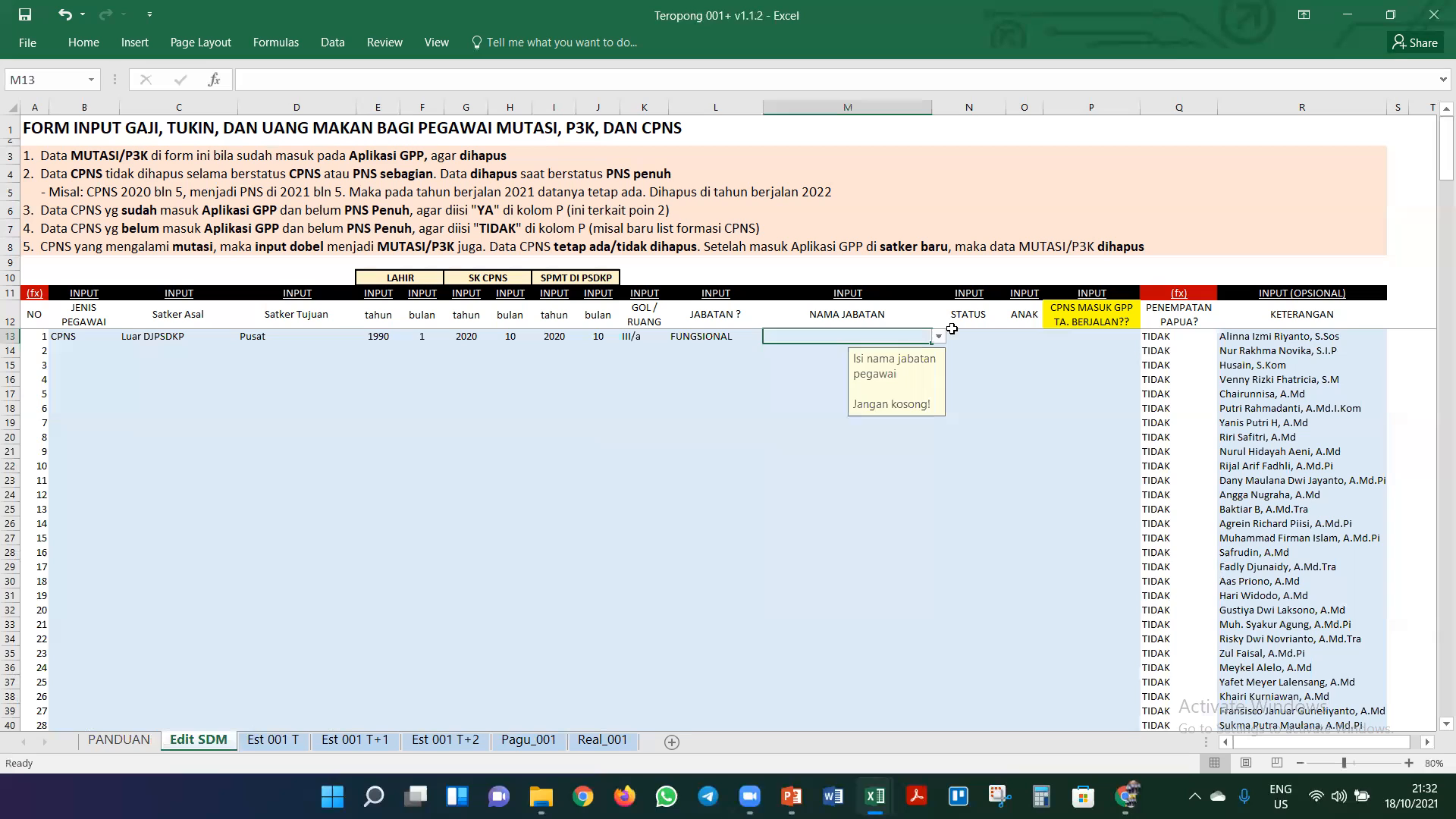
left_click(939, 336)
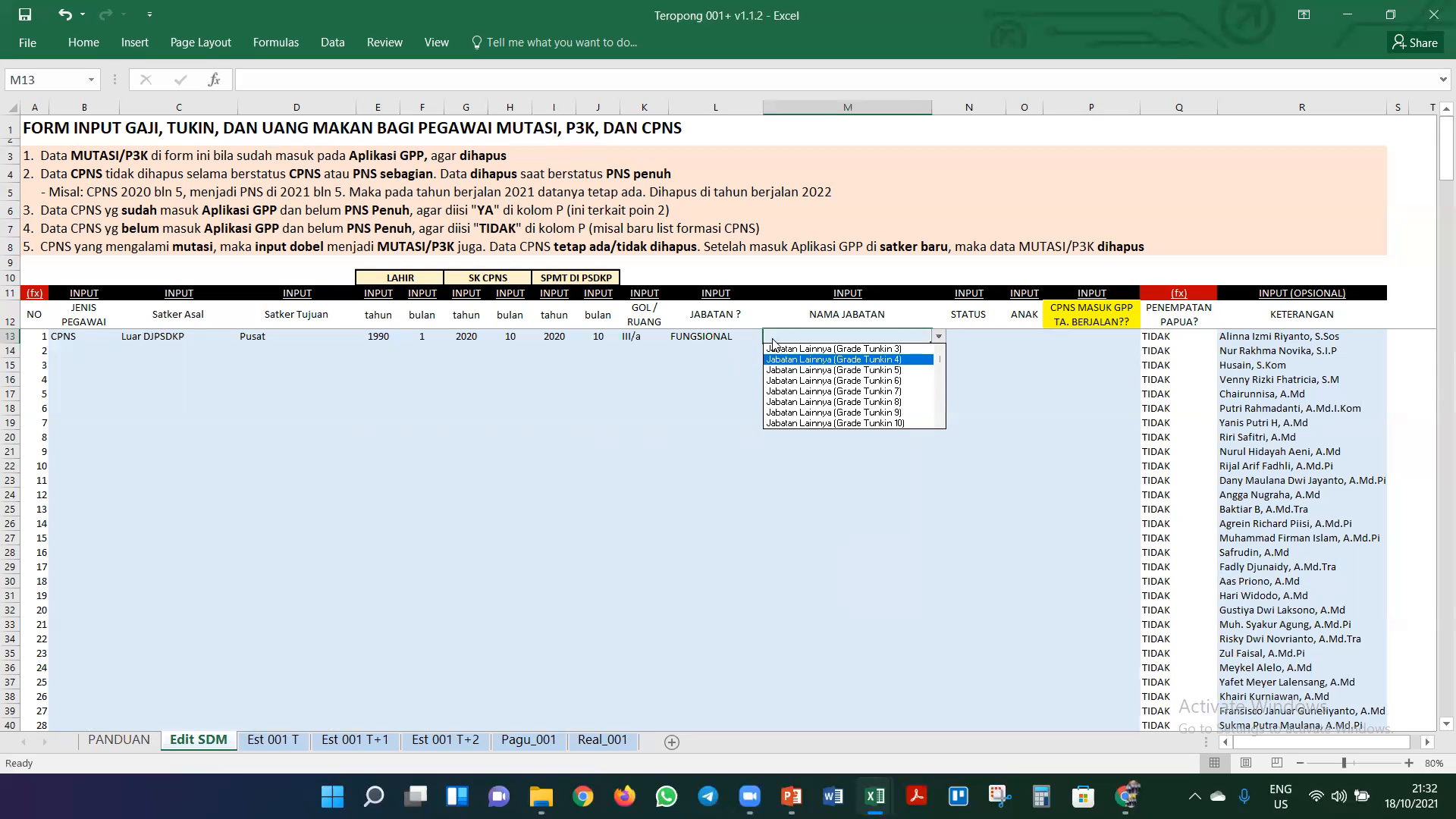
left_click(916, 393)
- Set STATUS in row 13 to K - Kawin and view the ANAK options for it
left_click(983, 337)
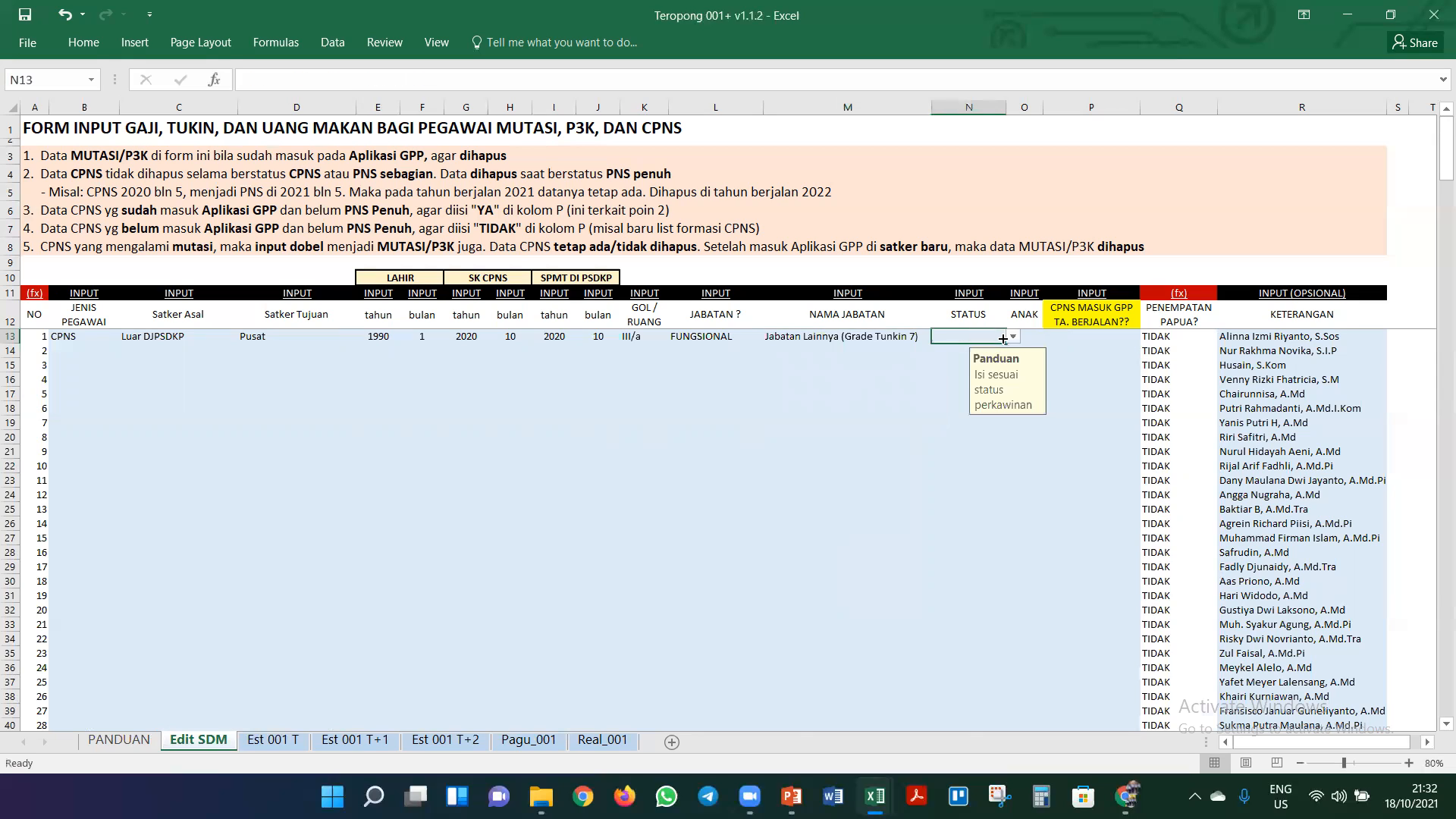
left_click(1014, 337)
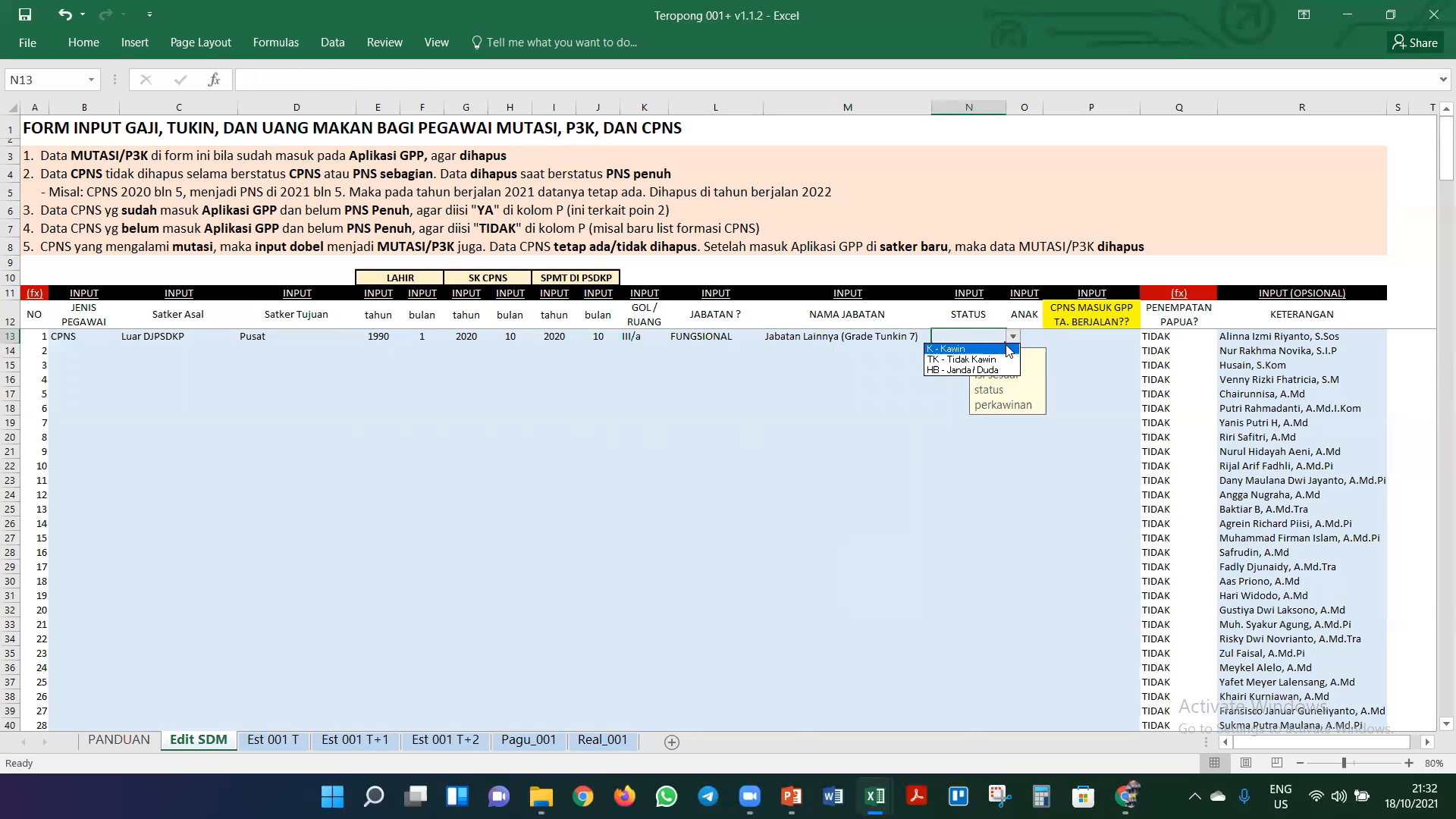
left_click(1007, 349)
left_click(1028, 337)
left_click(1051, 337)
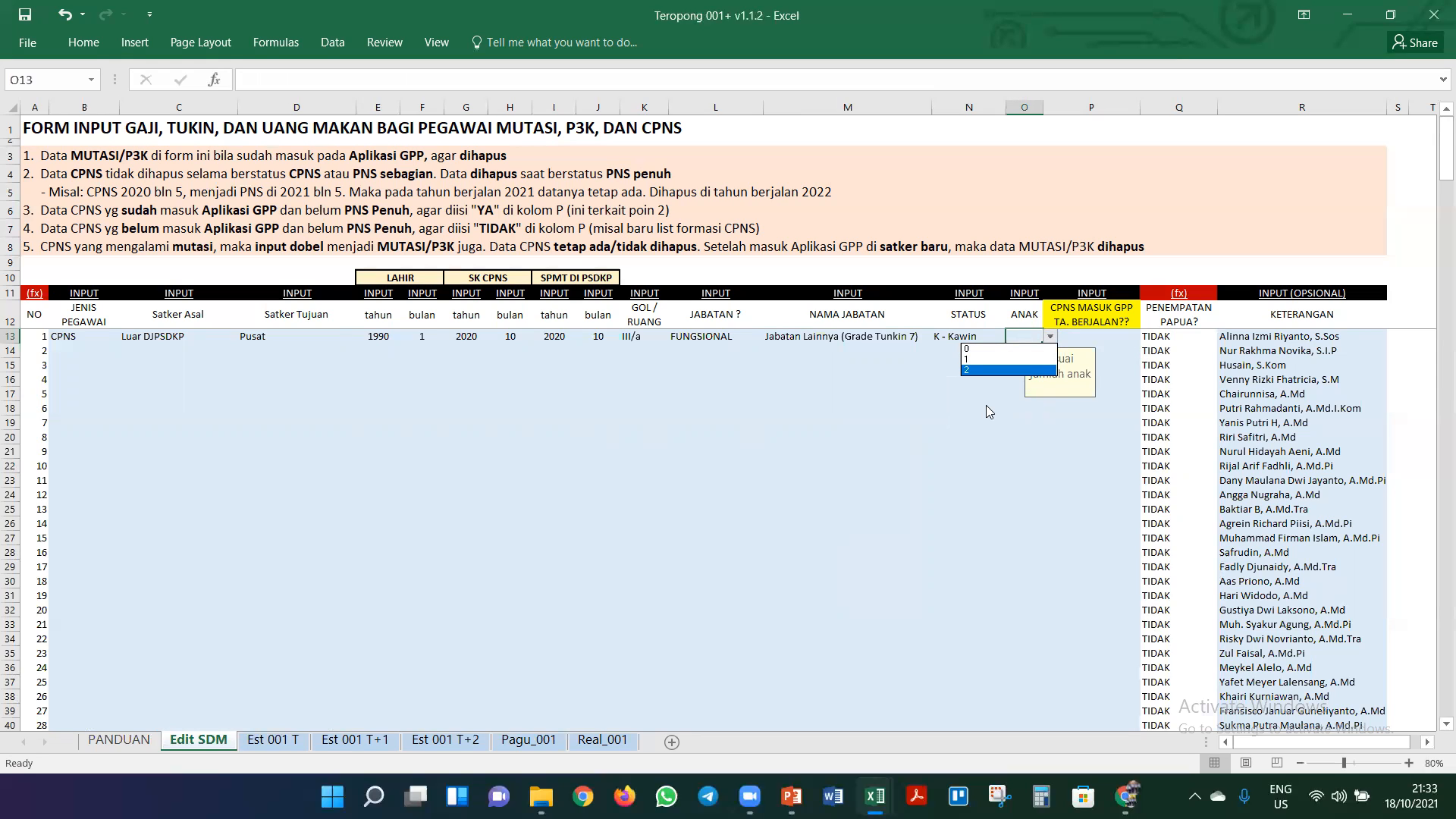
key("Escape")
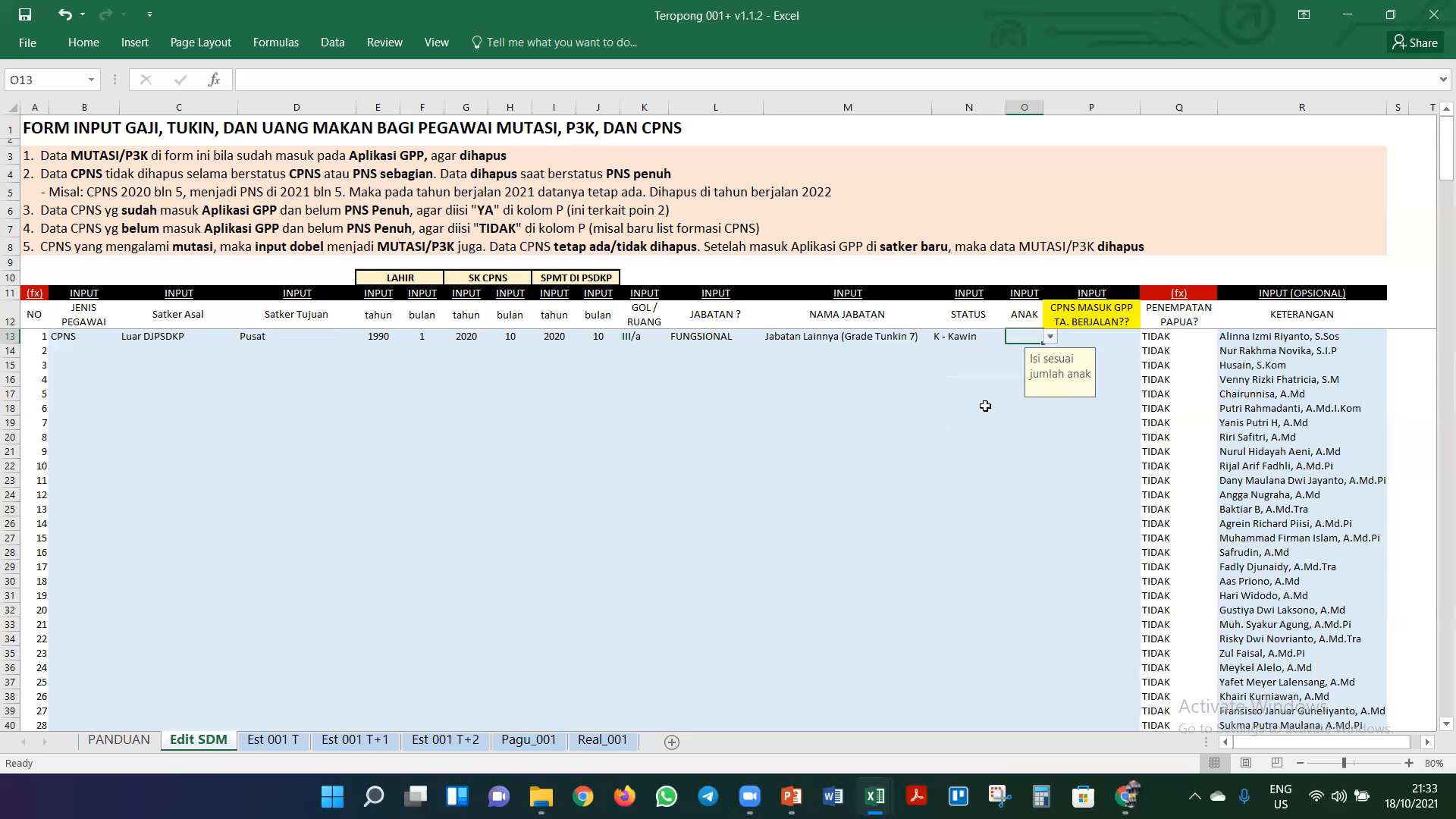
- Try STATUS TK - Tidak Kawin in row 13 and check which ANAK options it allows
left_click(971, 336)
left_click(1013, 337)
left_click(978, 359)
left_click(1027, 337)
left_click(1052, 337)
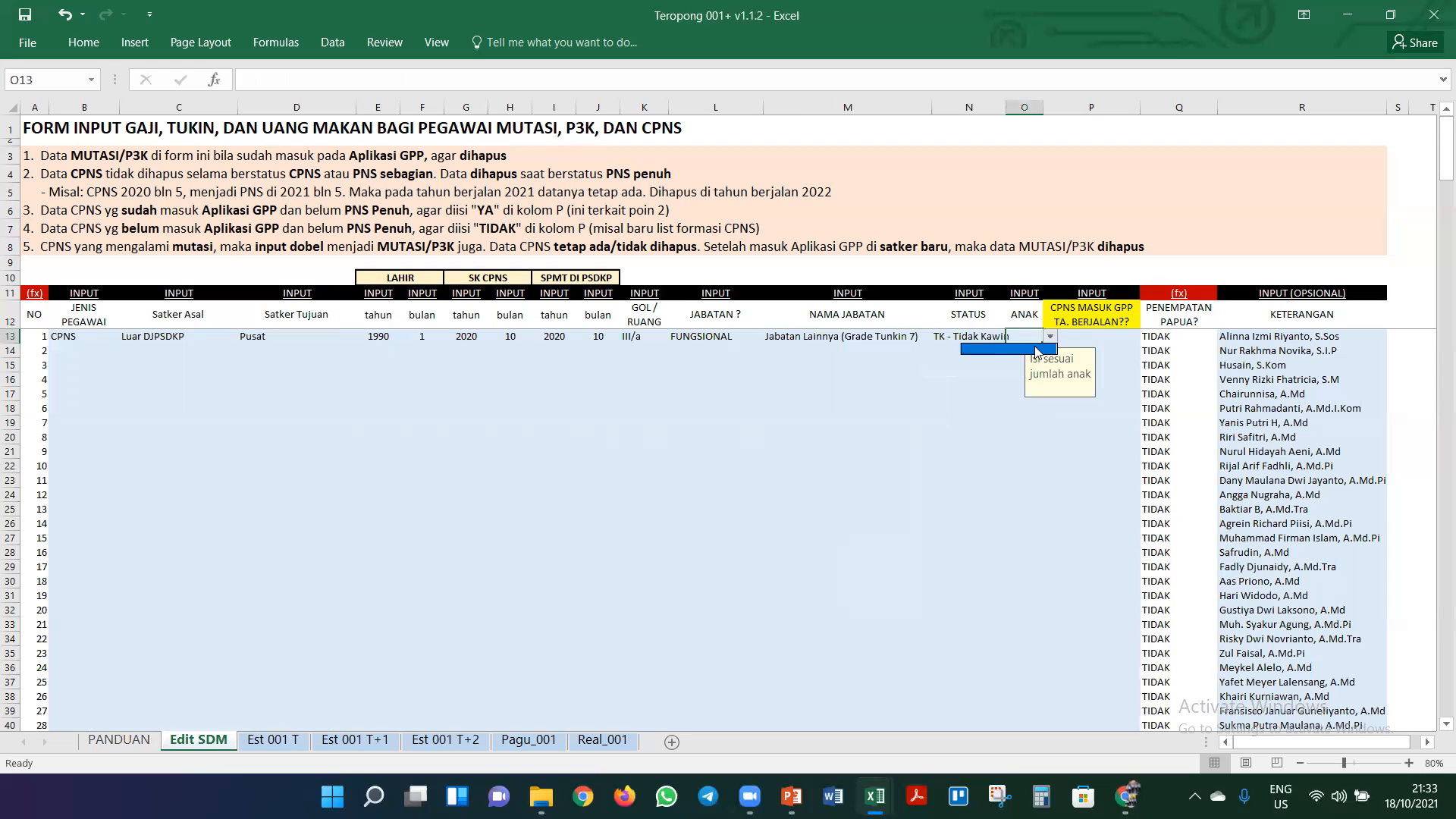
key("Escape")
- Change STATUS in row 13 to HB - Janda / Duda and check its ANAK options
left_click(993, 339)
left_click(1013, 337)
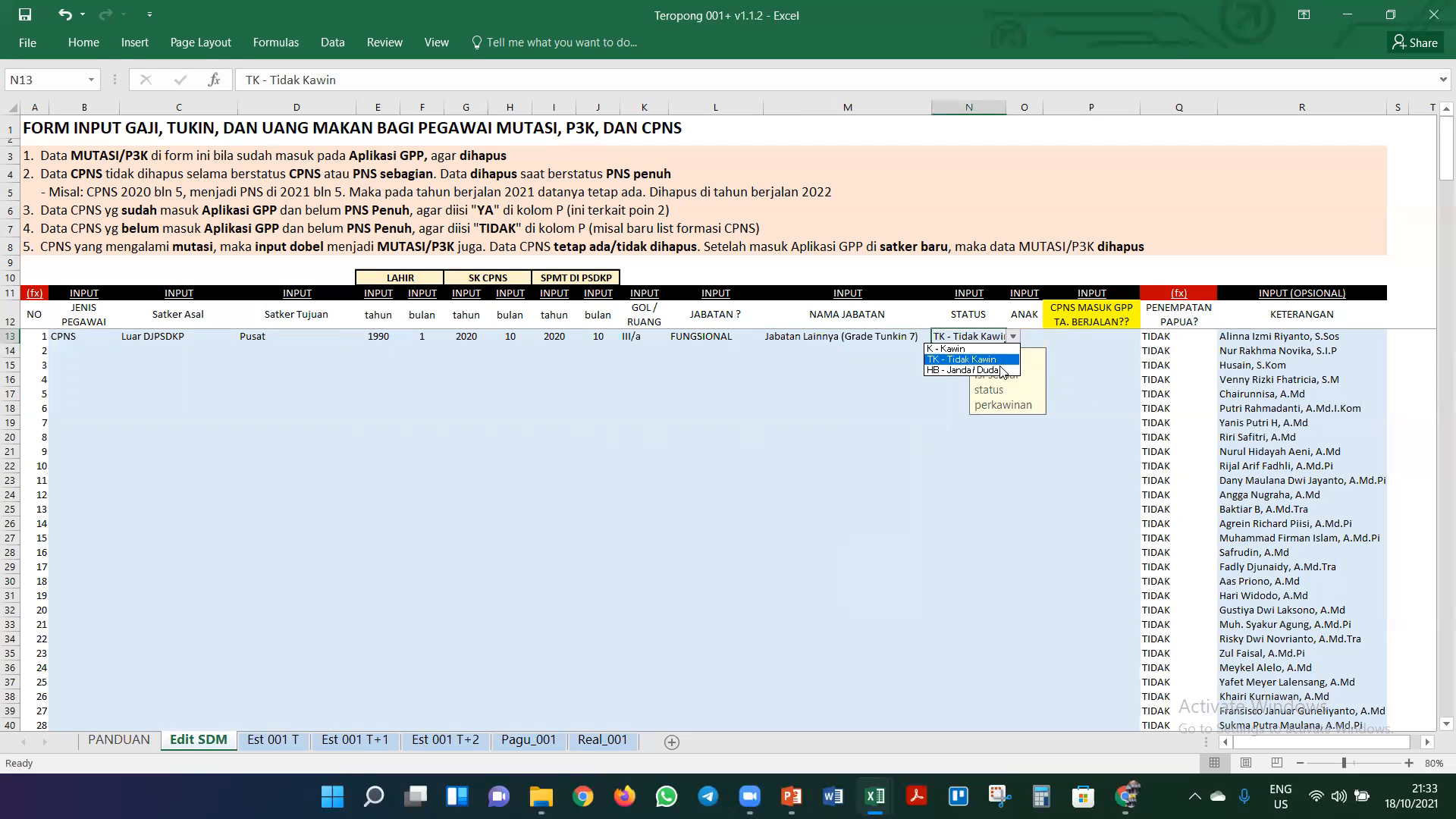
left_click(978, 374)
left_click(1036, 336)
left_click(1051, 336)
key("Escape")
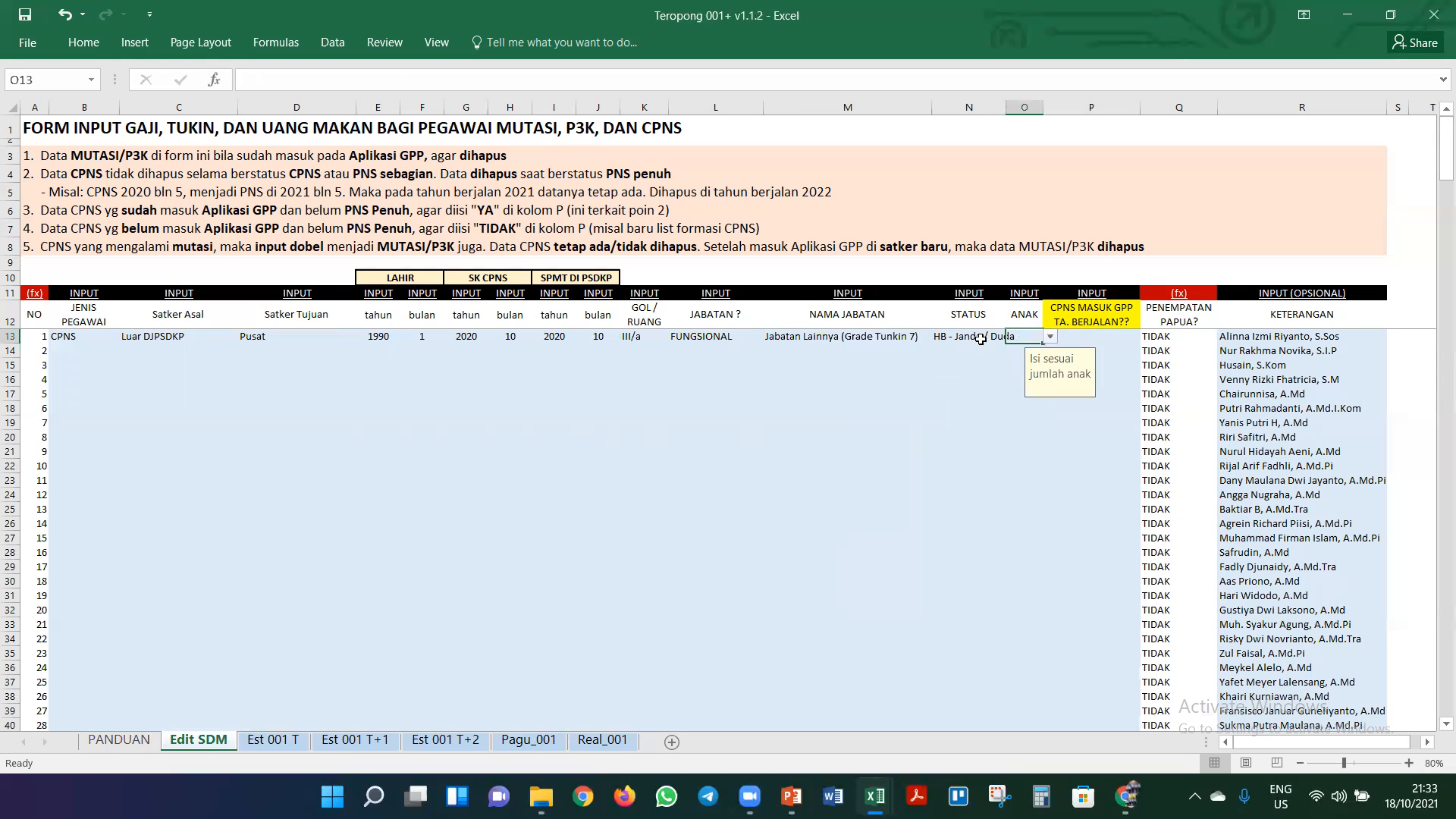
- Set STATUS in row 13 back to TK - Tidak Kawin and leave ANAK empty
left_click(986, 336)
left_click(1013, 336)
left_click(961, 359)
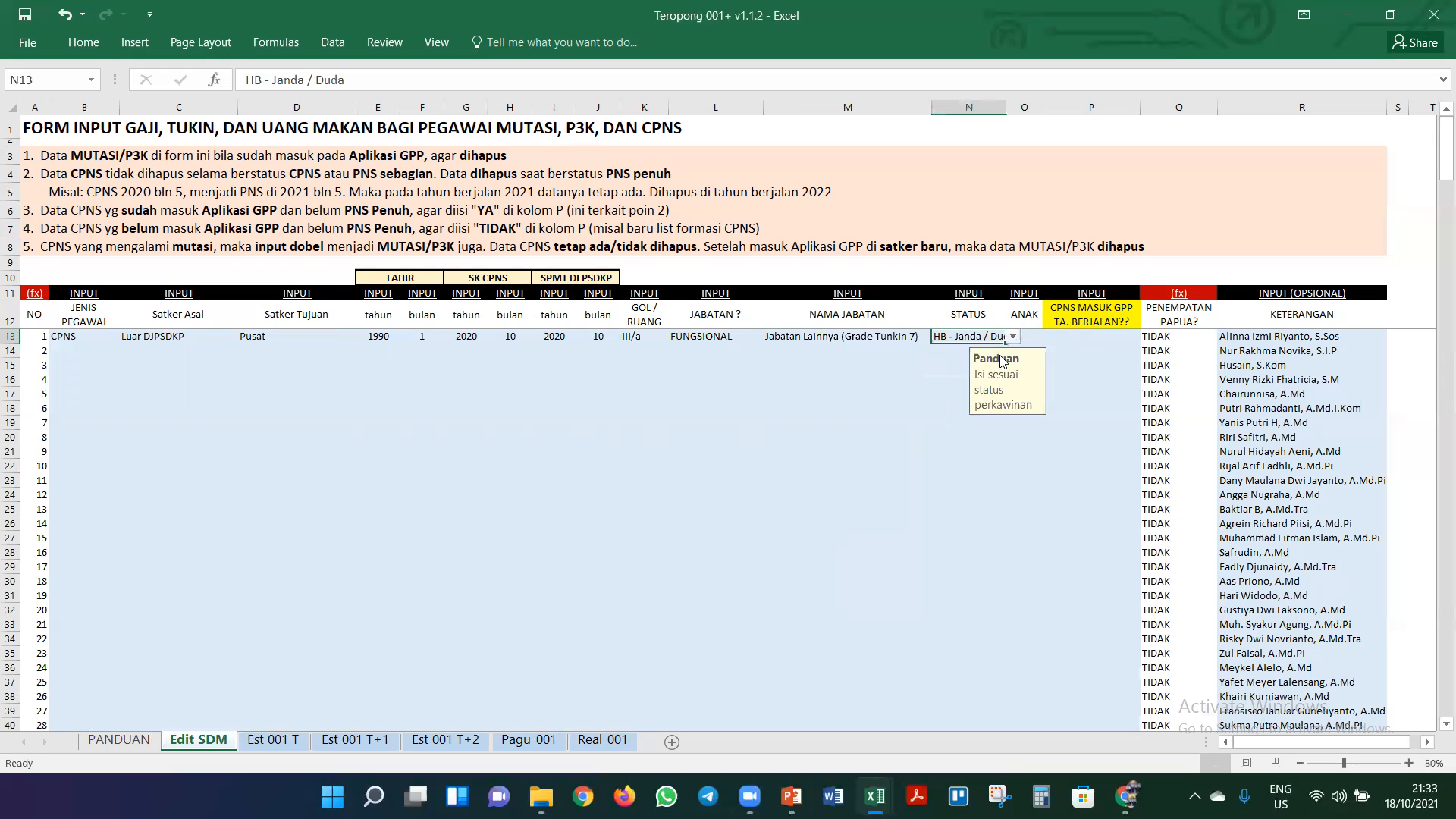
left_click(1026, 336)
left_click(1050, 336)
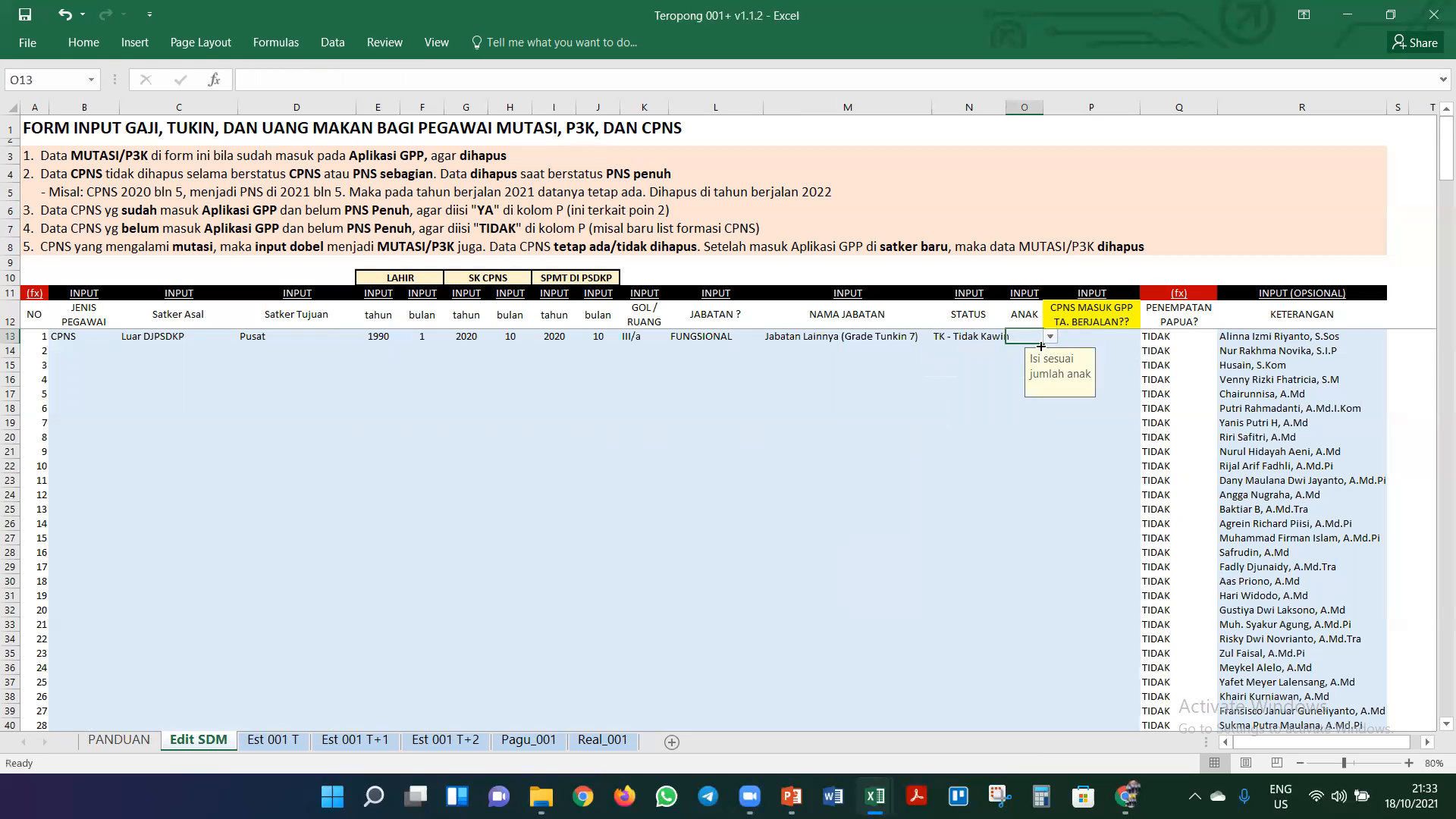
- Save the workbook and inspect the SPMT DI PSDKP year and month in row 13
left_click(1103, 343)
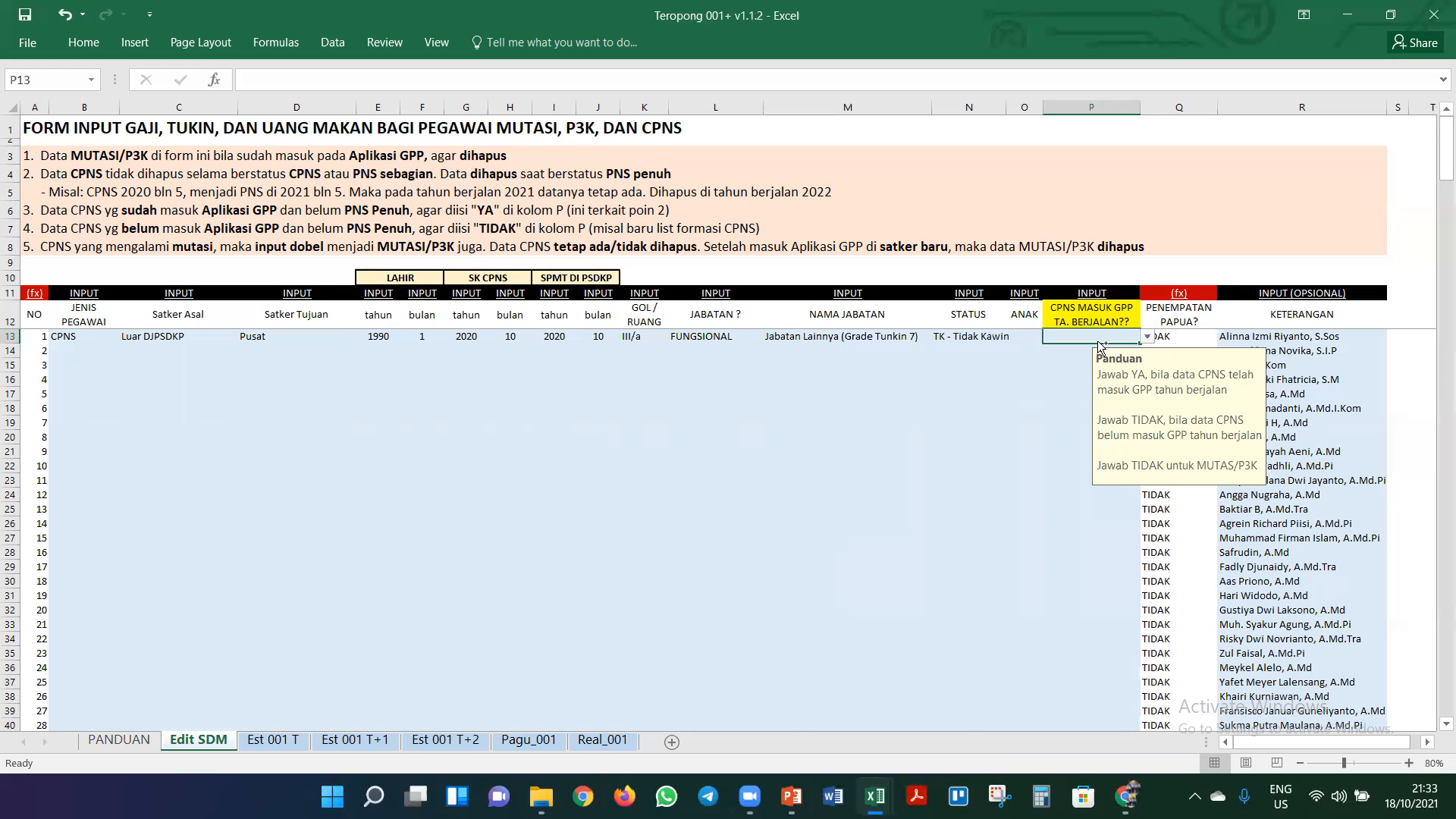
key("ctrl+s")
left_click(563, 336)
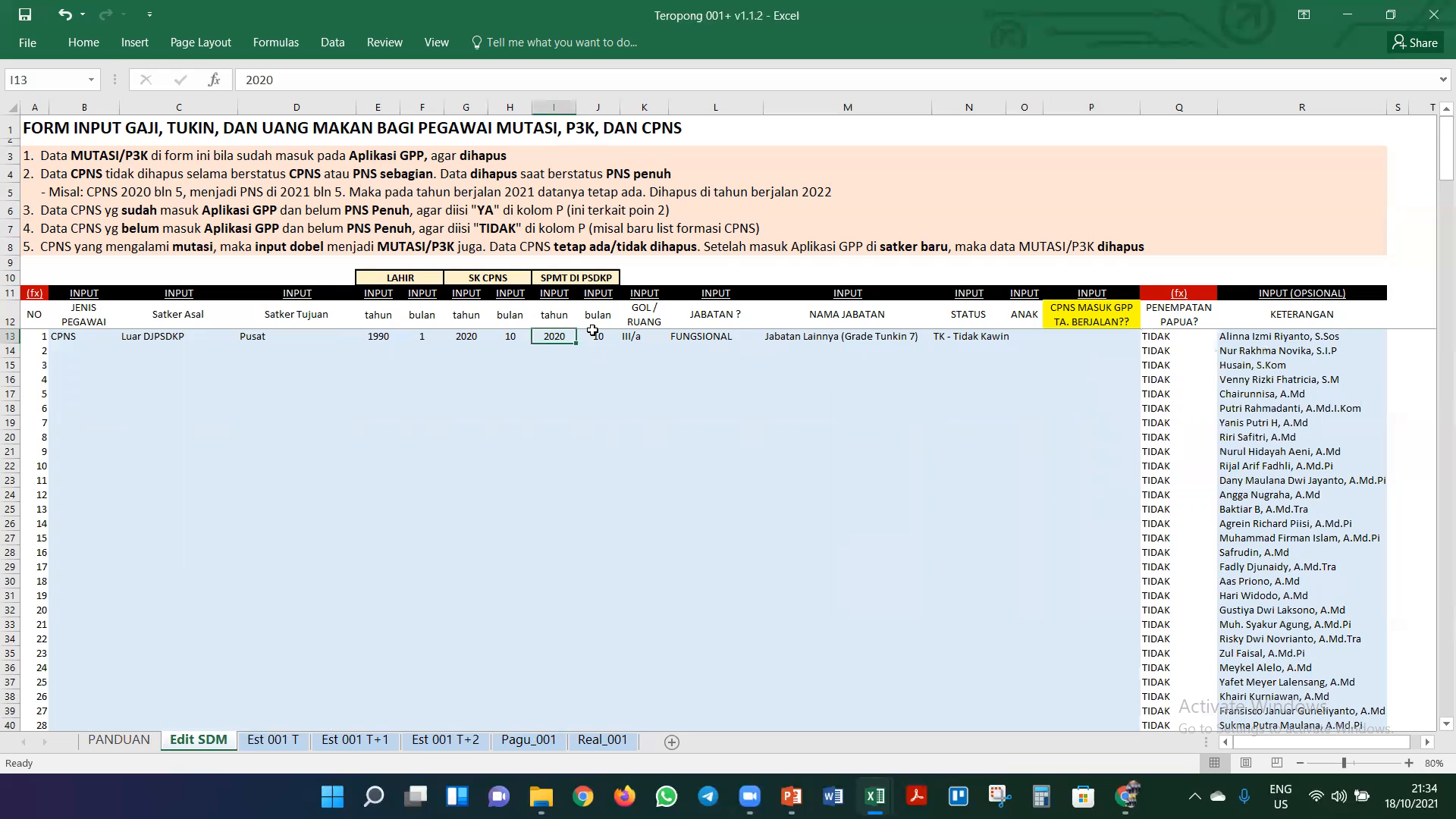
left_click(593, 334)
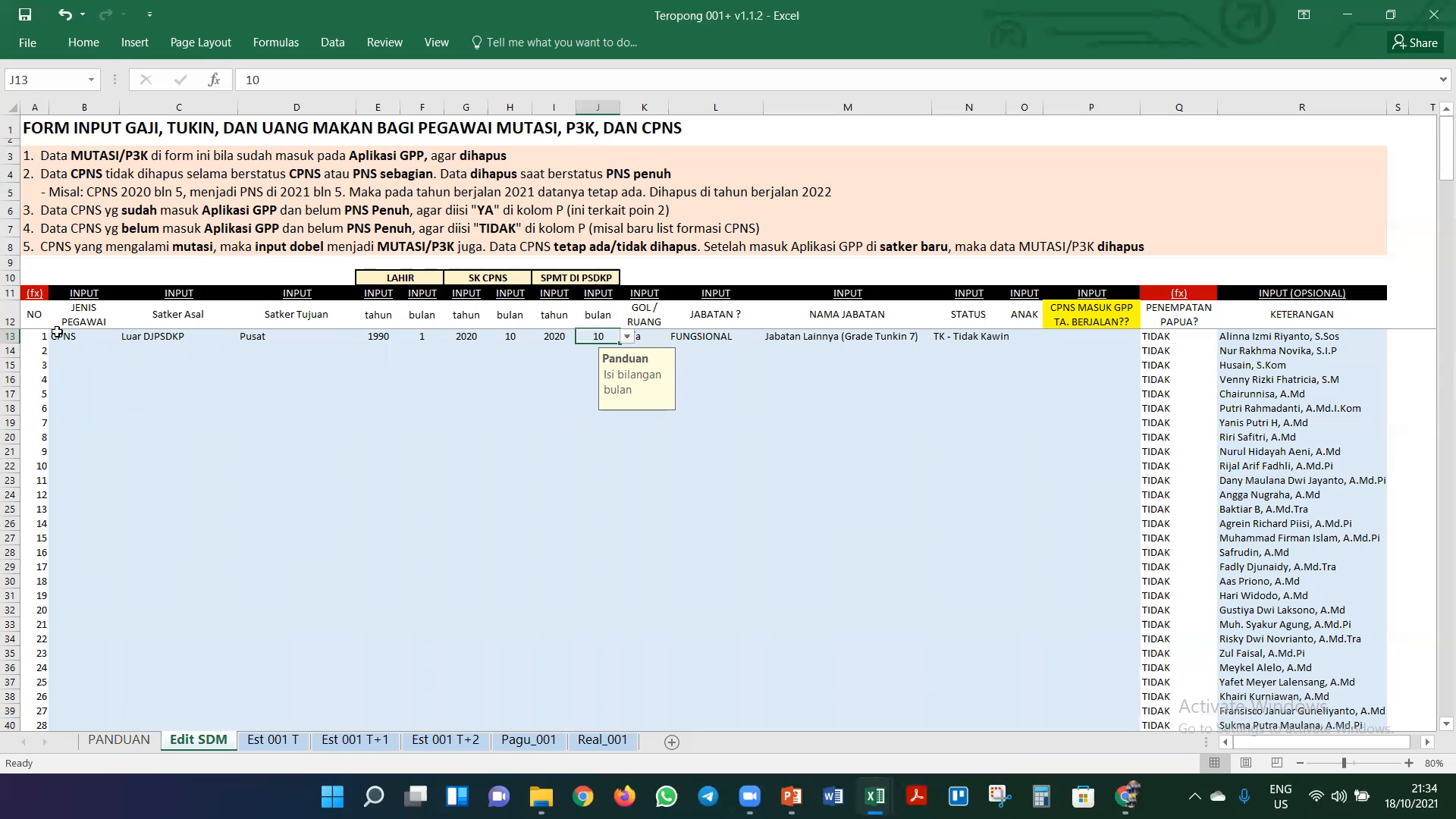
- Set CPNS MASUK GPP TA. BERJALAN?? in row 13 to YA
left_click(1116, 340)
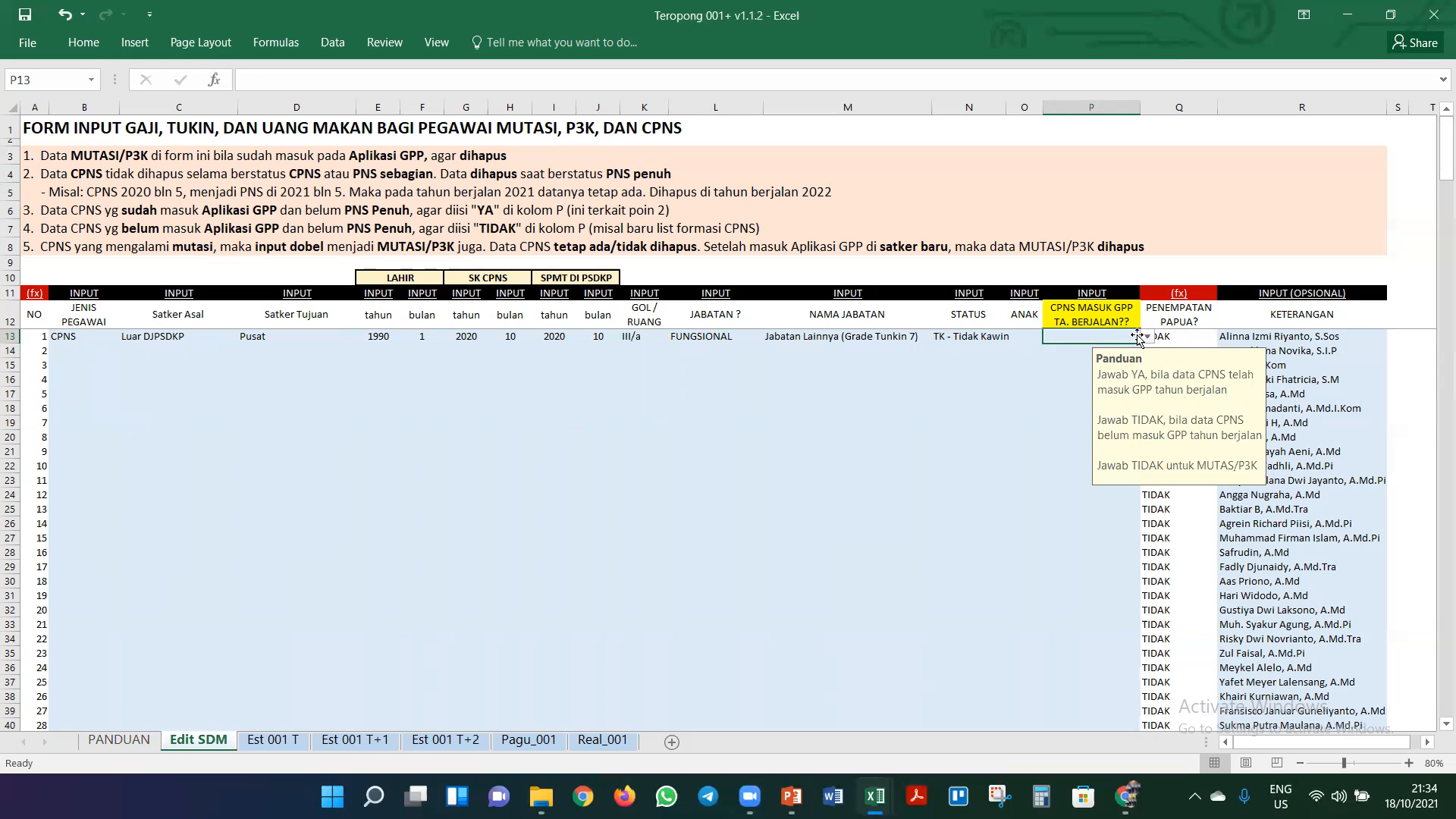
left_click(1147, 337)
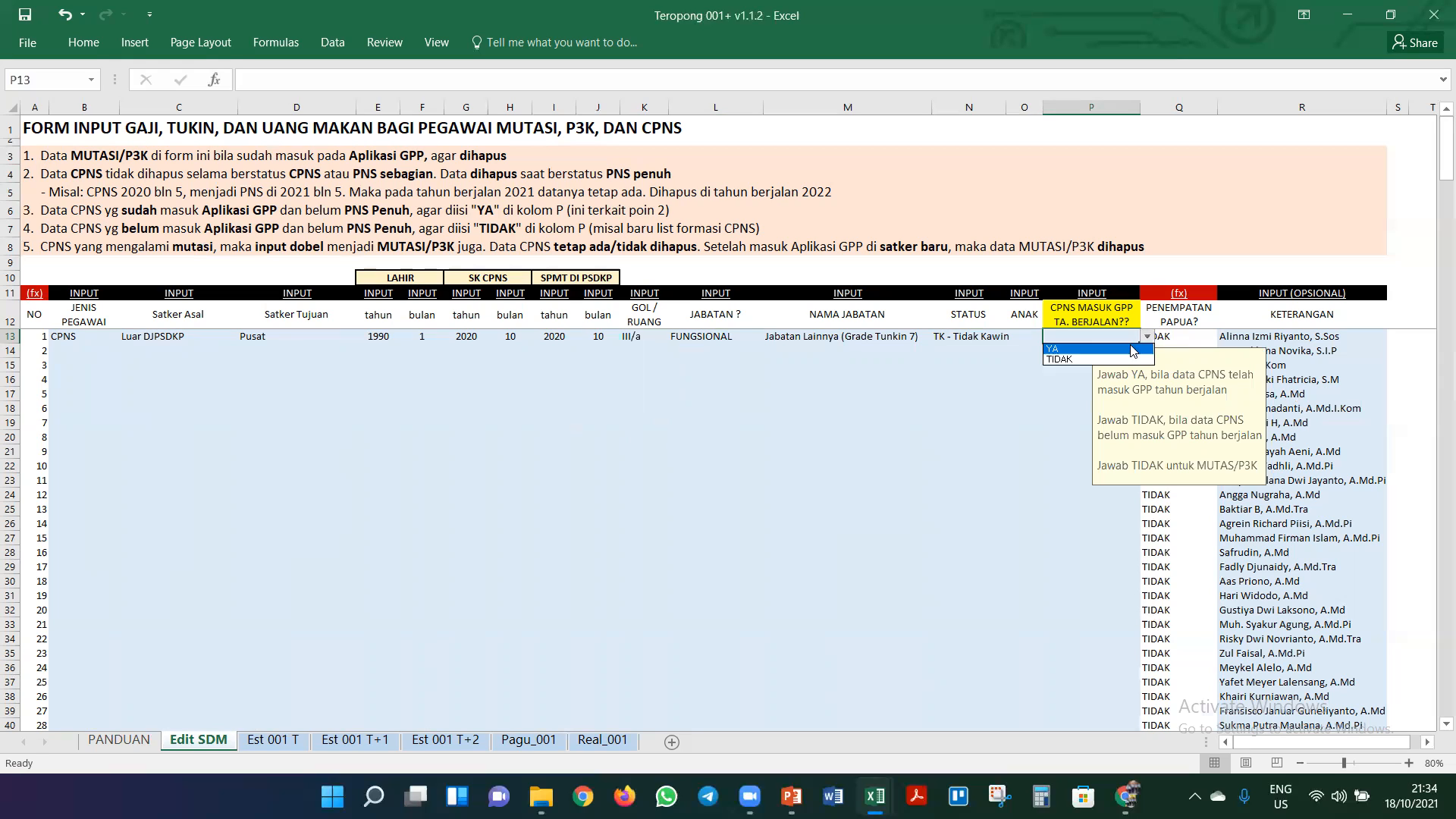
left_click(1133, 348)
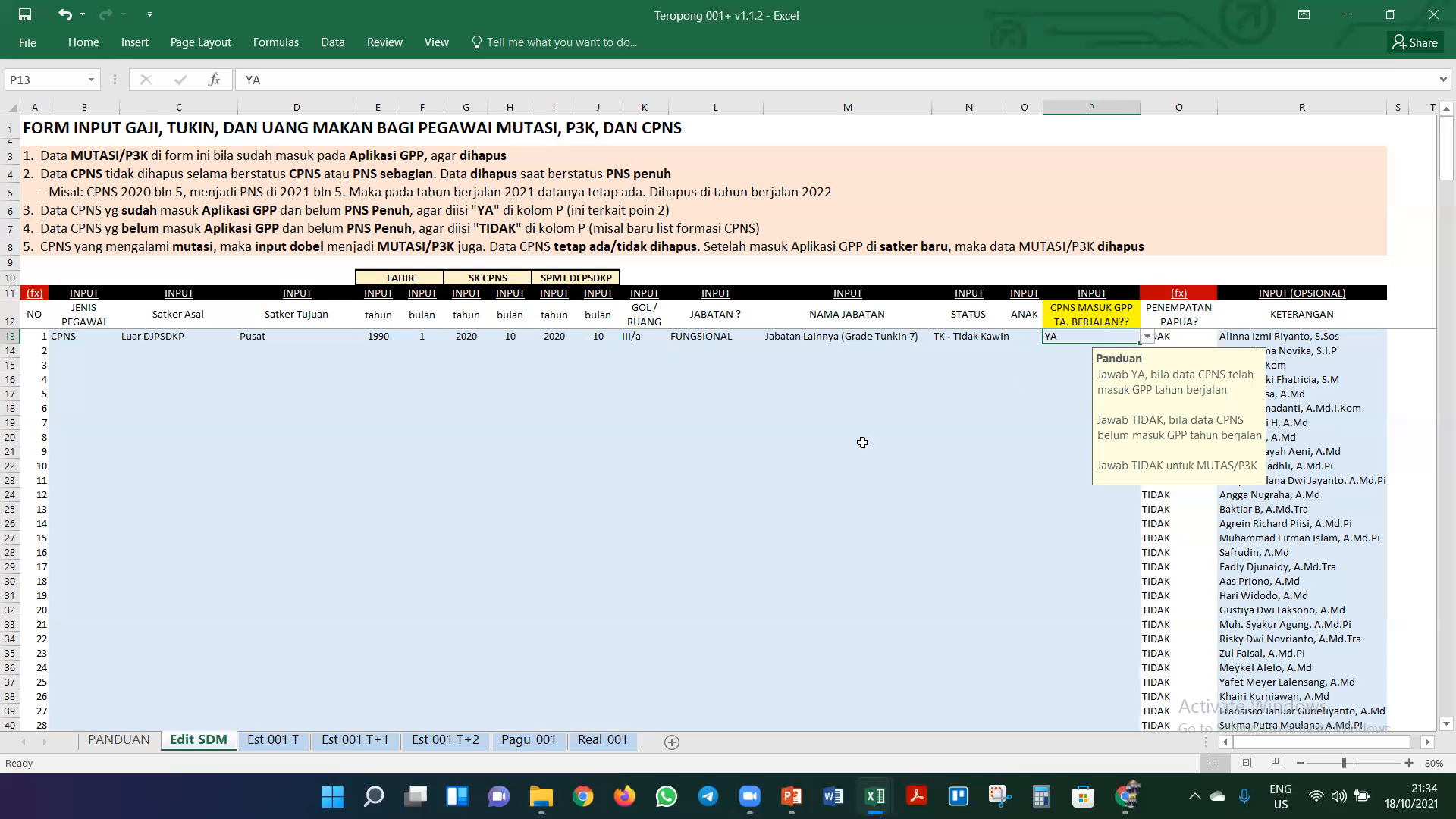
- Examine the Tambahan CPNS column and its PSDKP total on the Est 001 T sheet
left_click(293, 744)
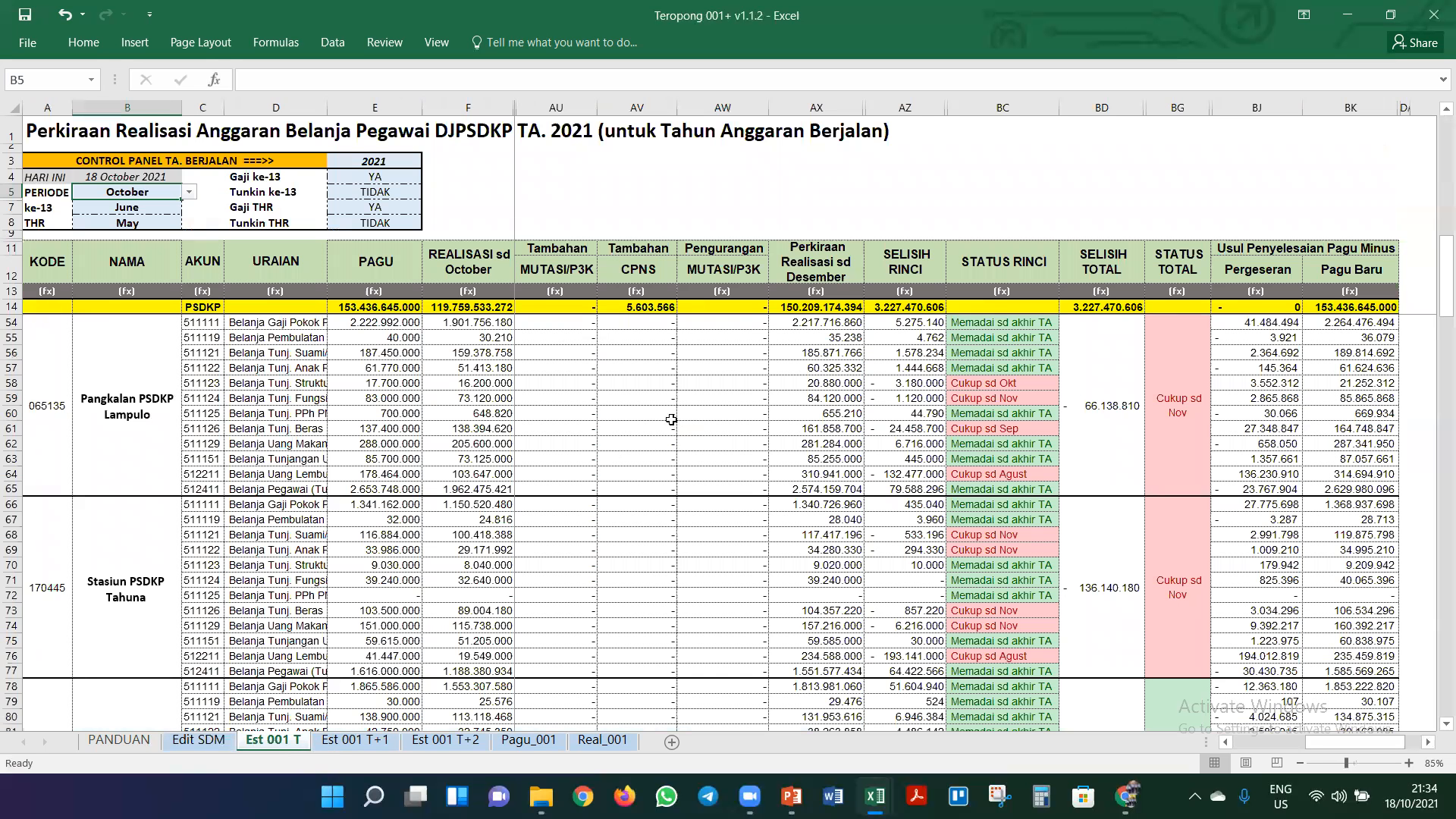
scroll(643, 456, "up", 3)
scroll(643, 456, "up", 10)
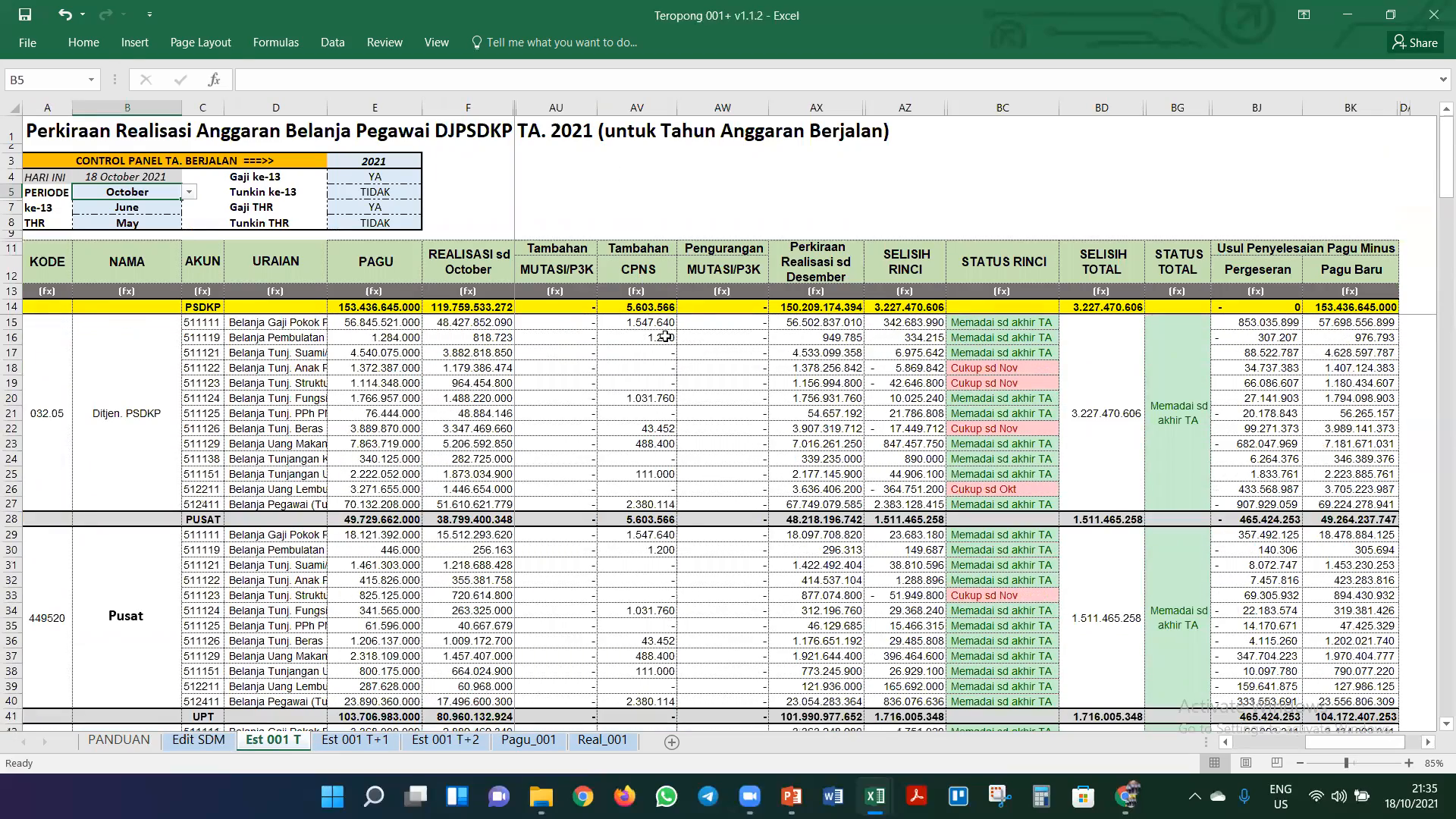
left_click(654, 307)
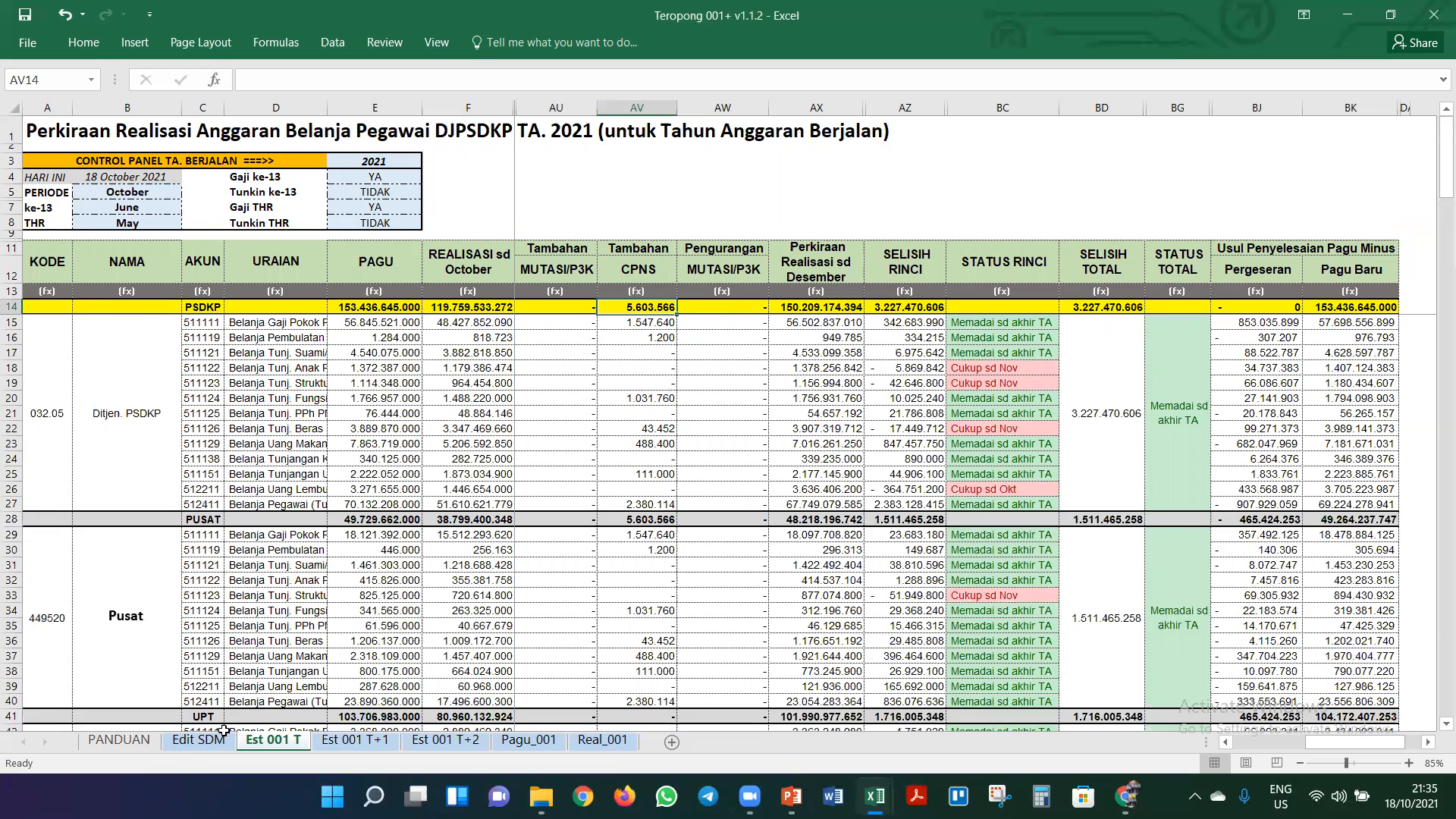
- Compare the Est 001 T sheet with Est 001 T+1 and examine the Baseline TA. 2022 column
left_click(346, 745)
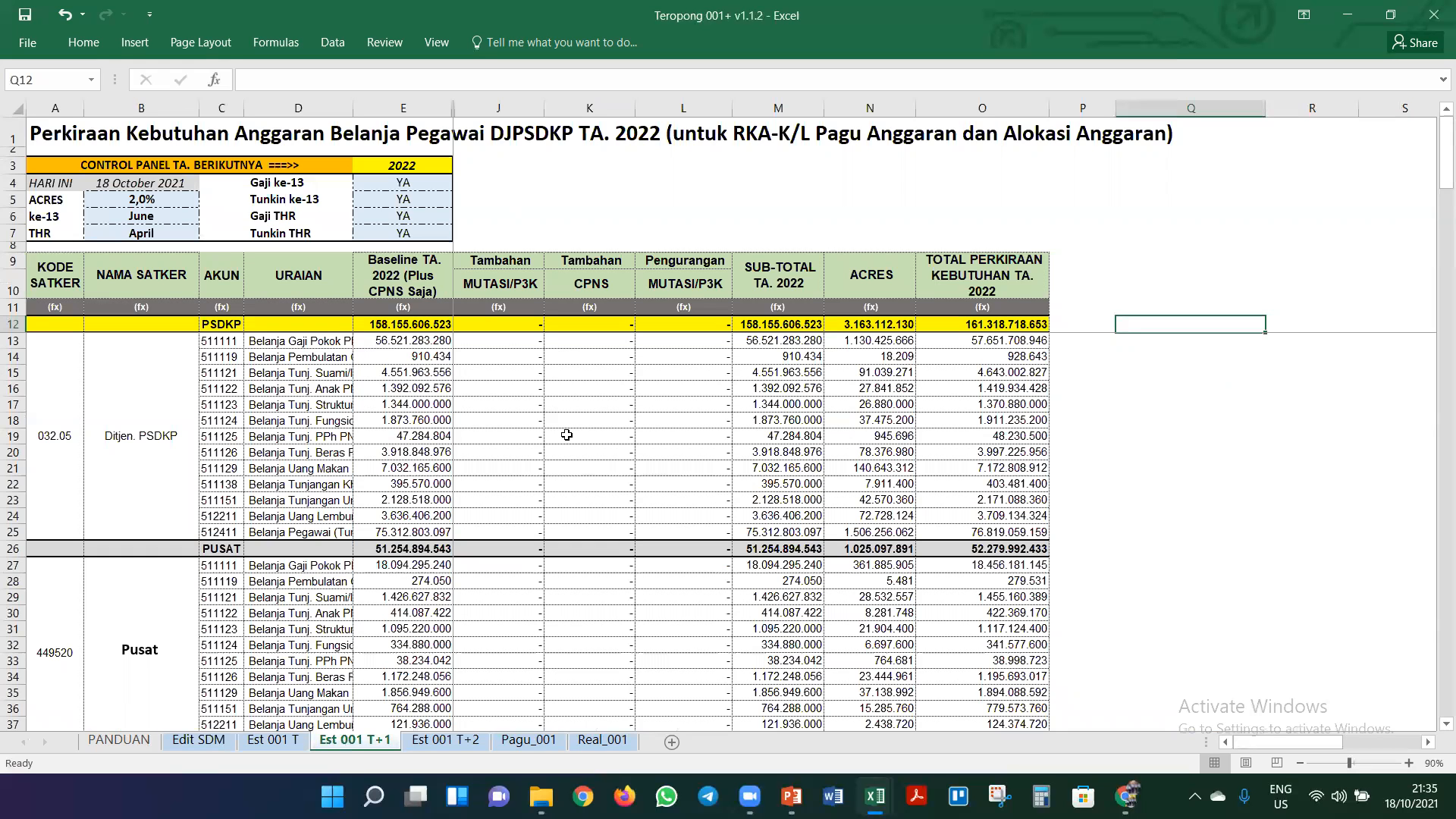
left_click(269, 746)
left_click(354, 747)
left_click(420, 371)
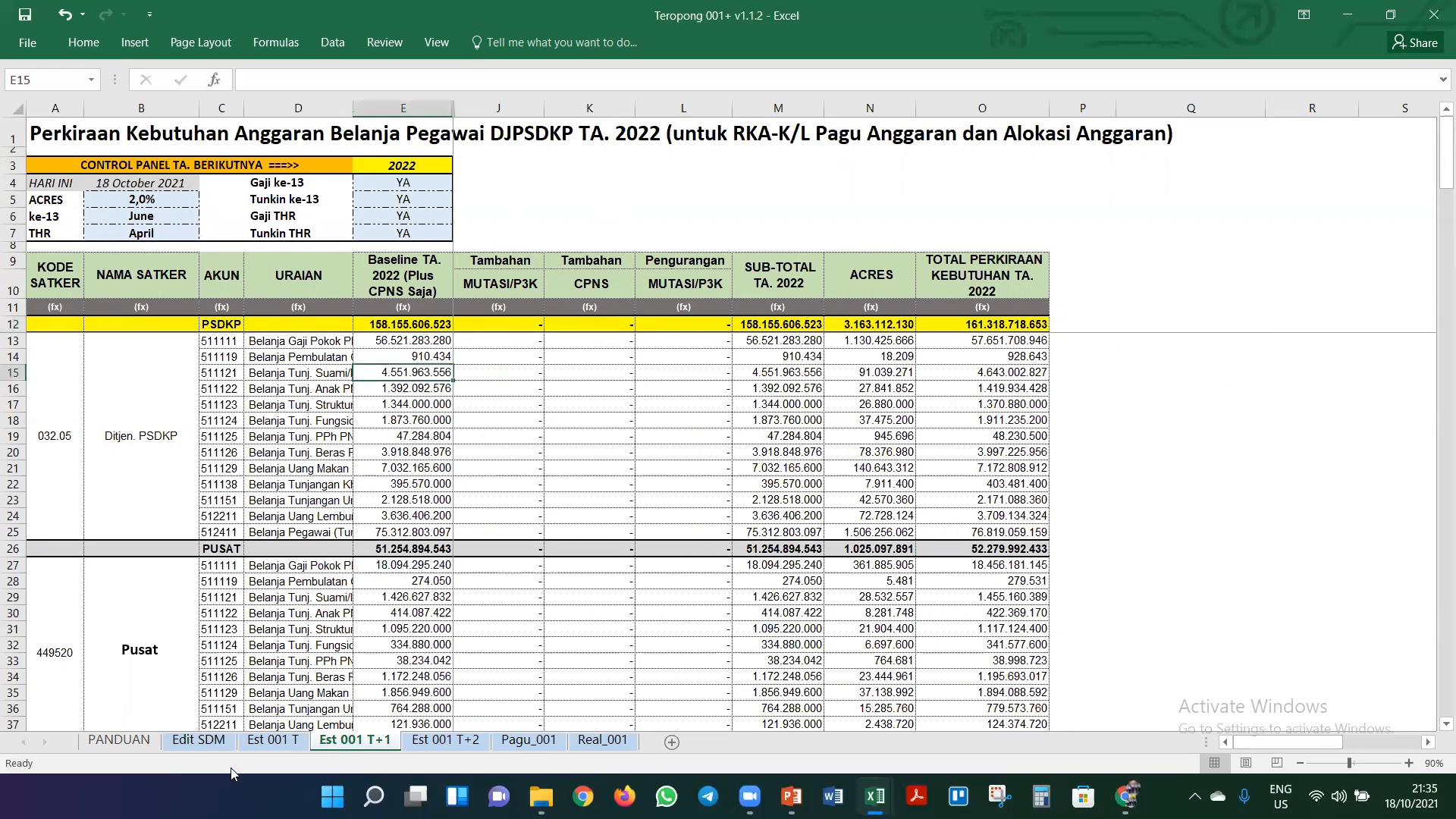
- Review the row 13 entry on Edit SDM against the Est 001 T+1, Est 001 T+2, Pagu_001 and Est 001 T sheets
left_click(199, 740)
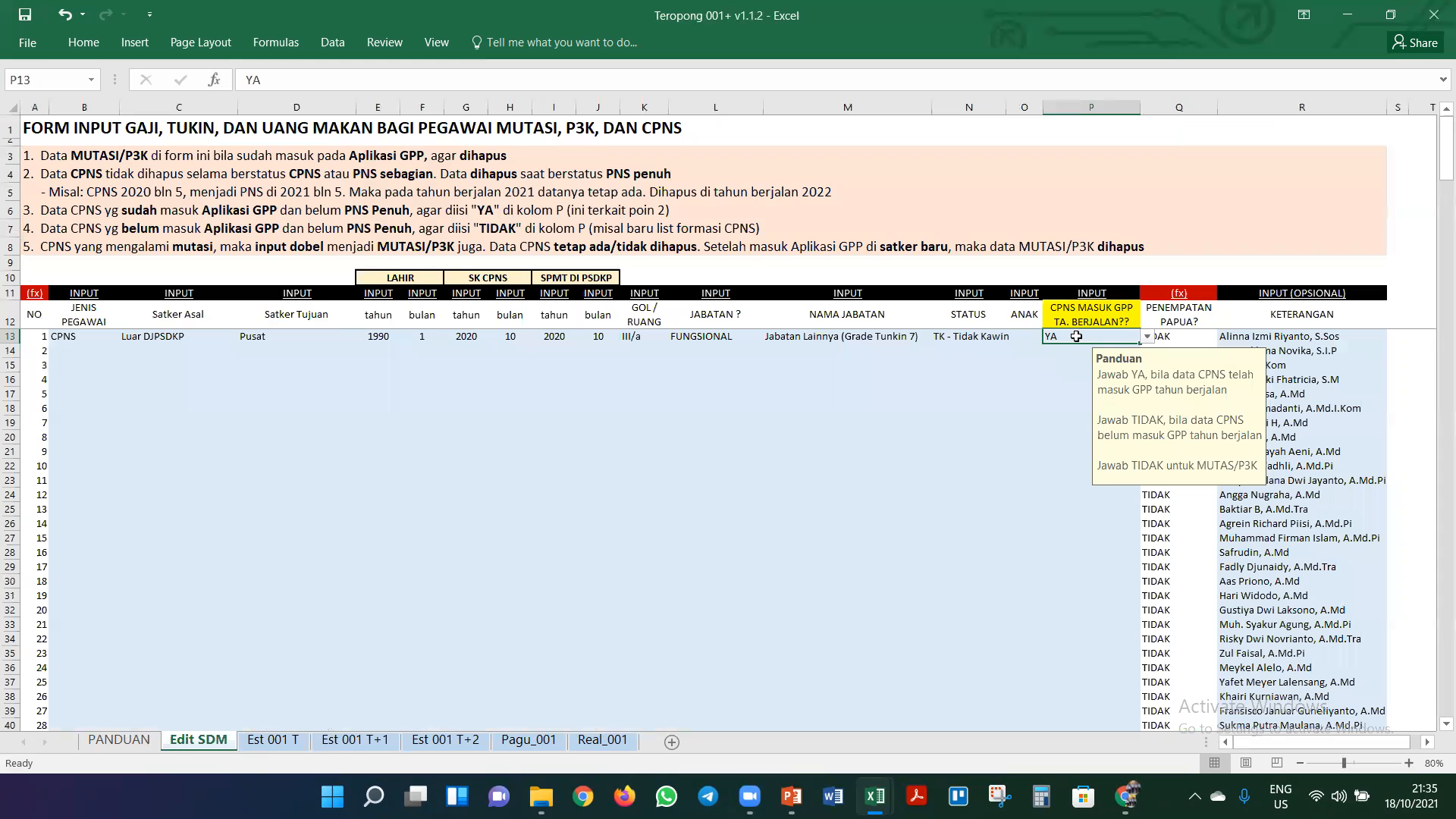
left_click(370, 742)
left_click(464, 747)
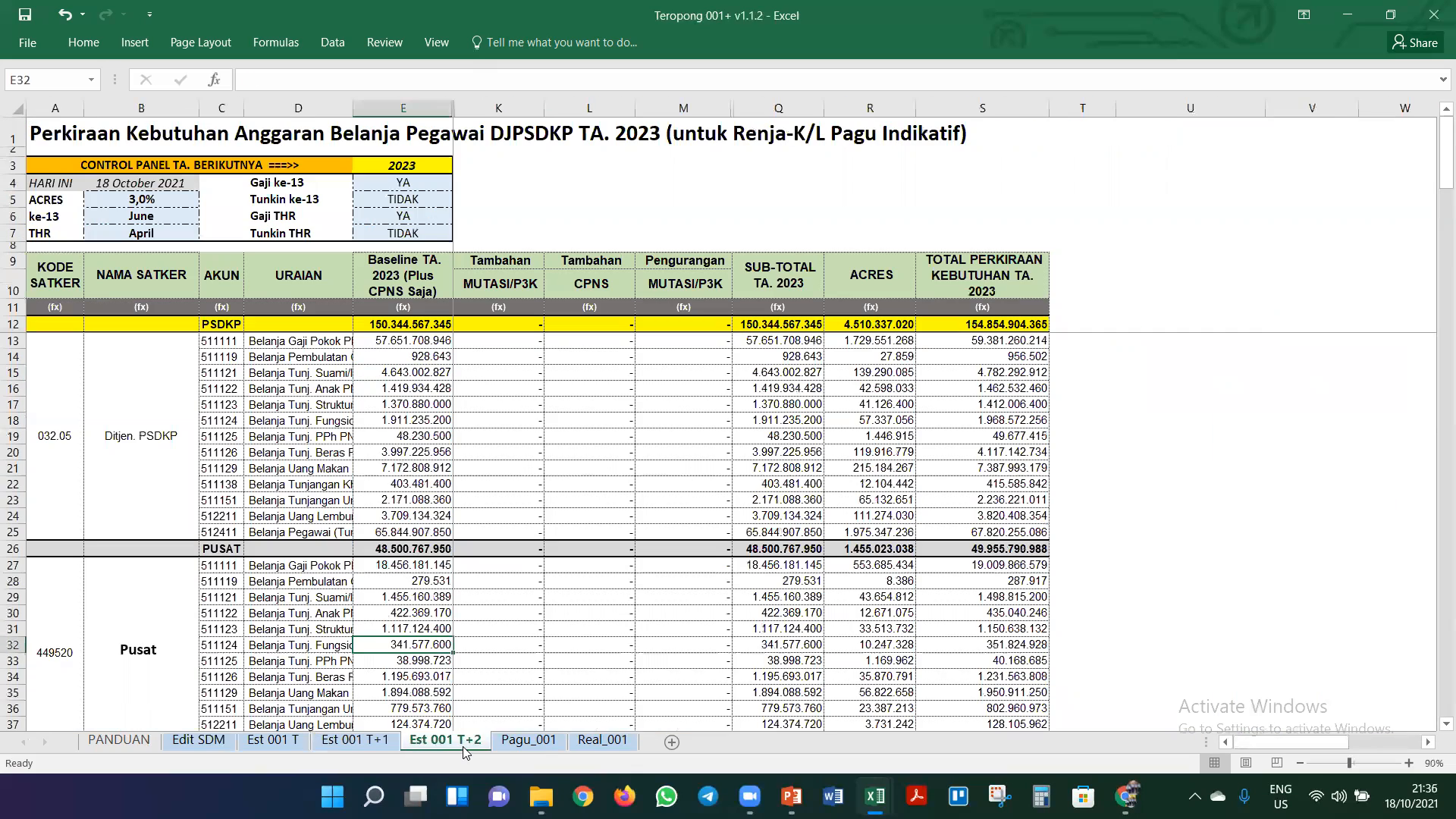
left_click(529, 741)
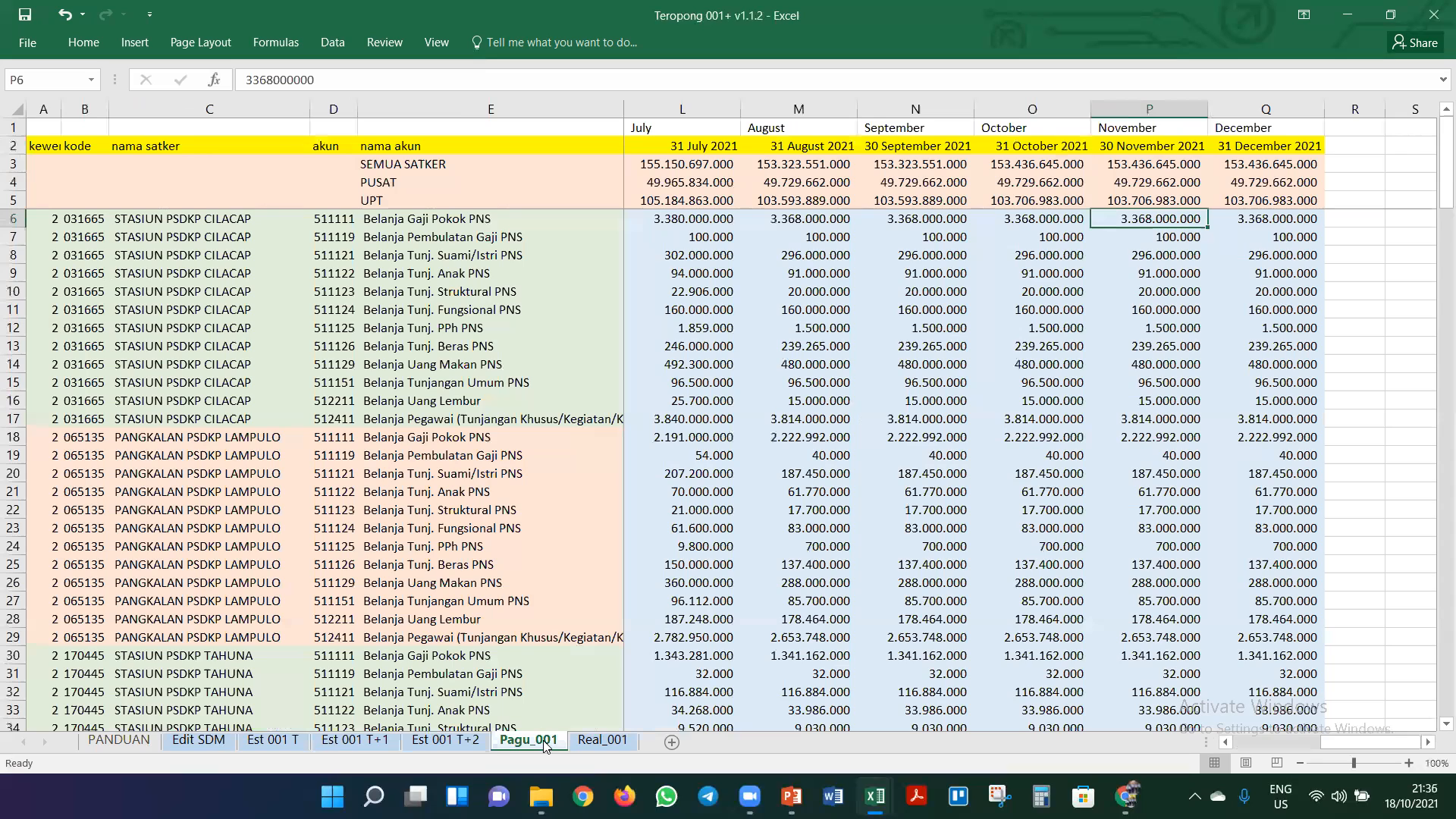
left_click(477, 748)
left_click(355, 742)
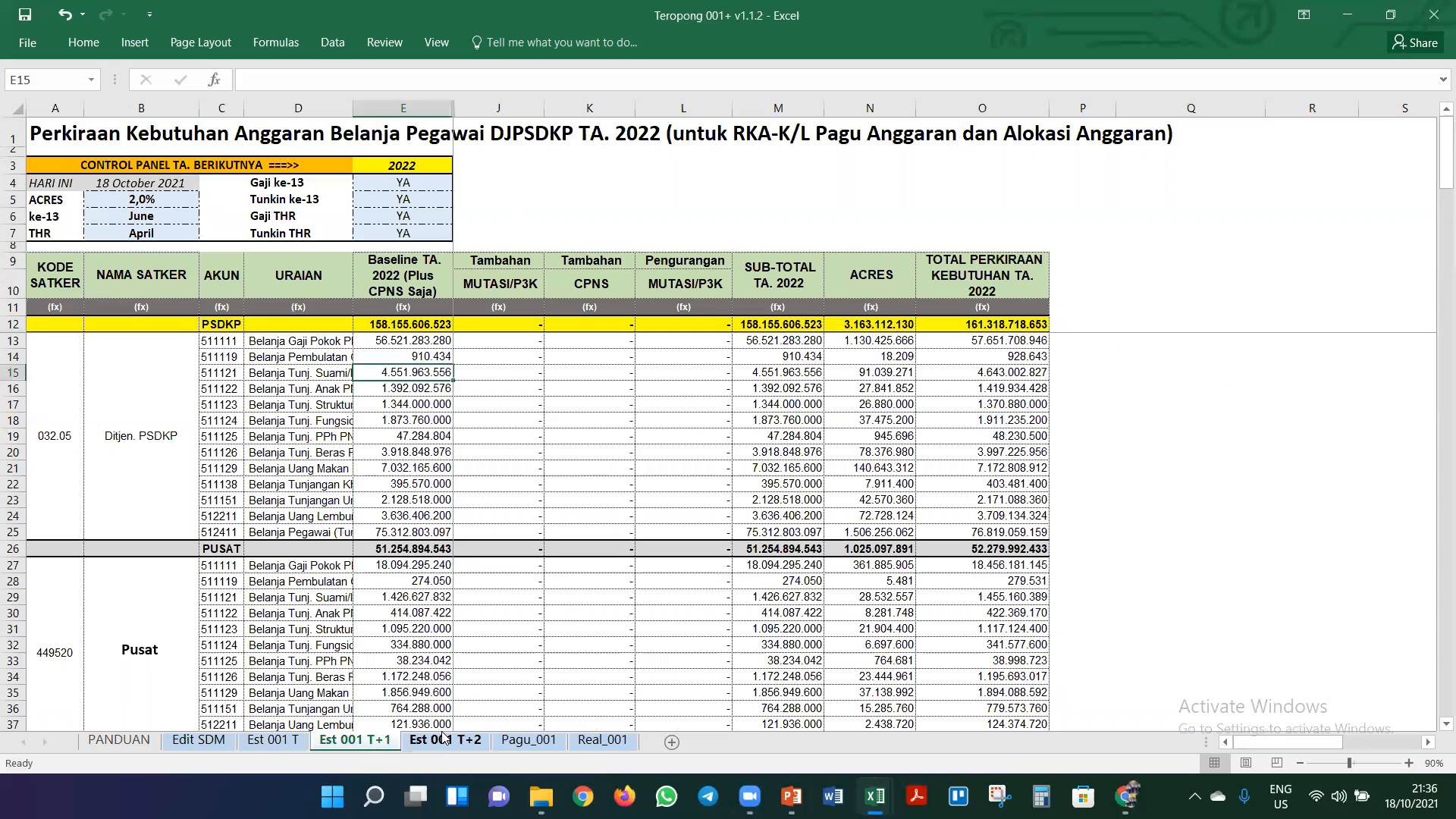
left_click(296, 742)
- On the Edit SDM sheet, change CPNS MASUK GPP TA. BERJALAN?? in row 13 to TIDAK
left_click(198, 741)
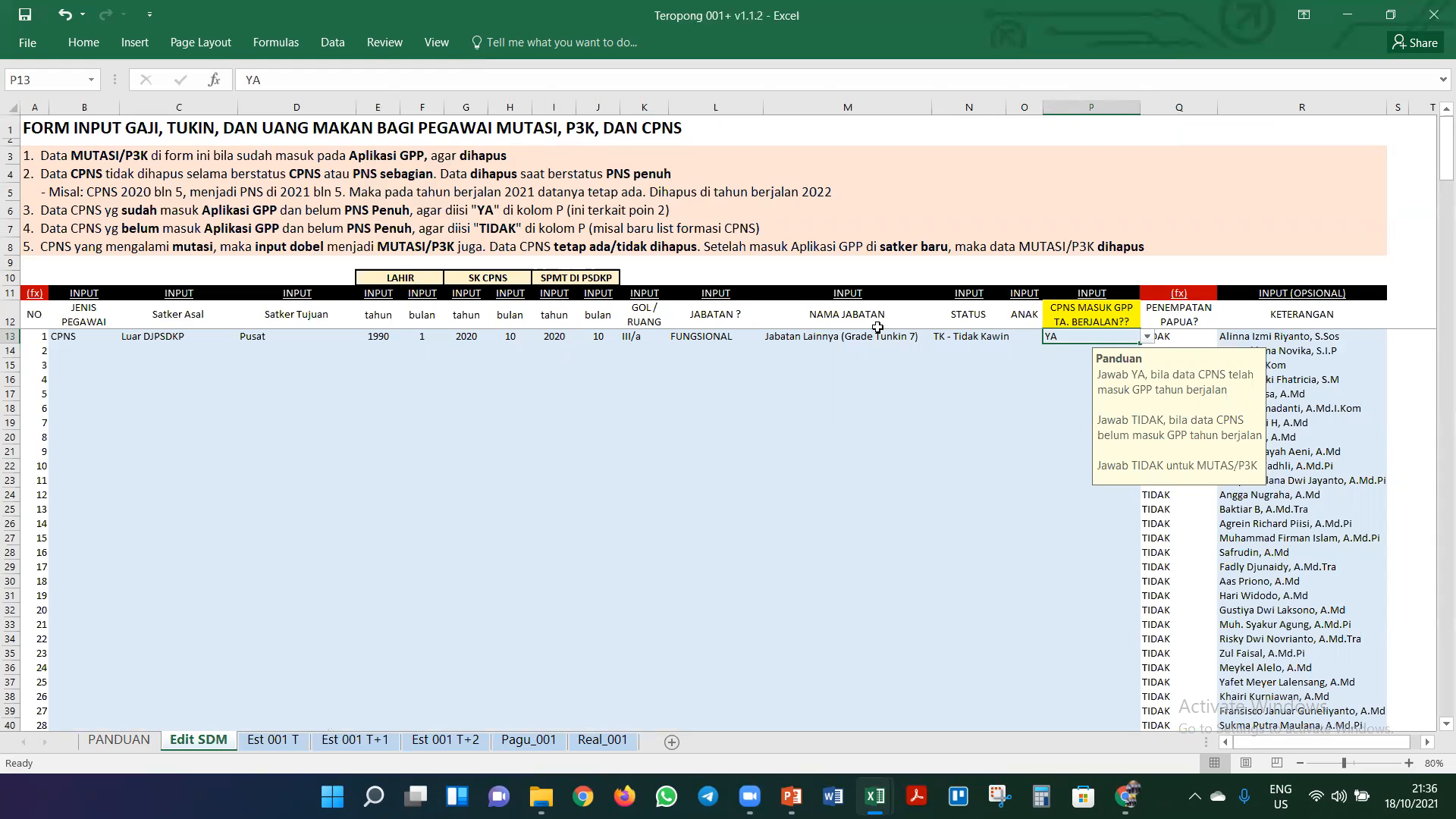
left_click(1149, 339)
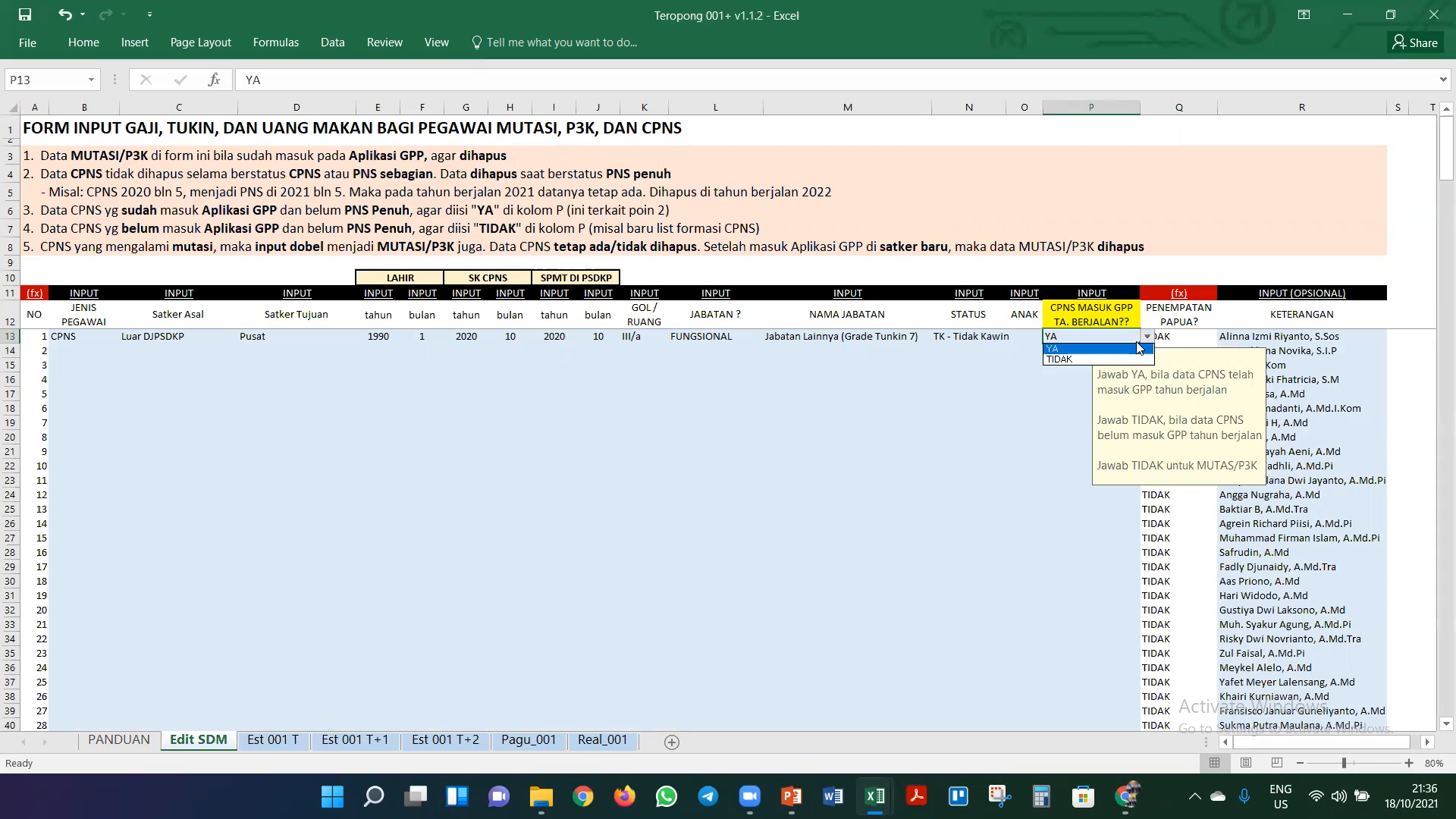
left_click(1130, 359)
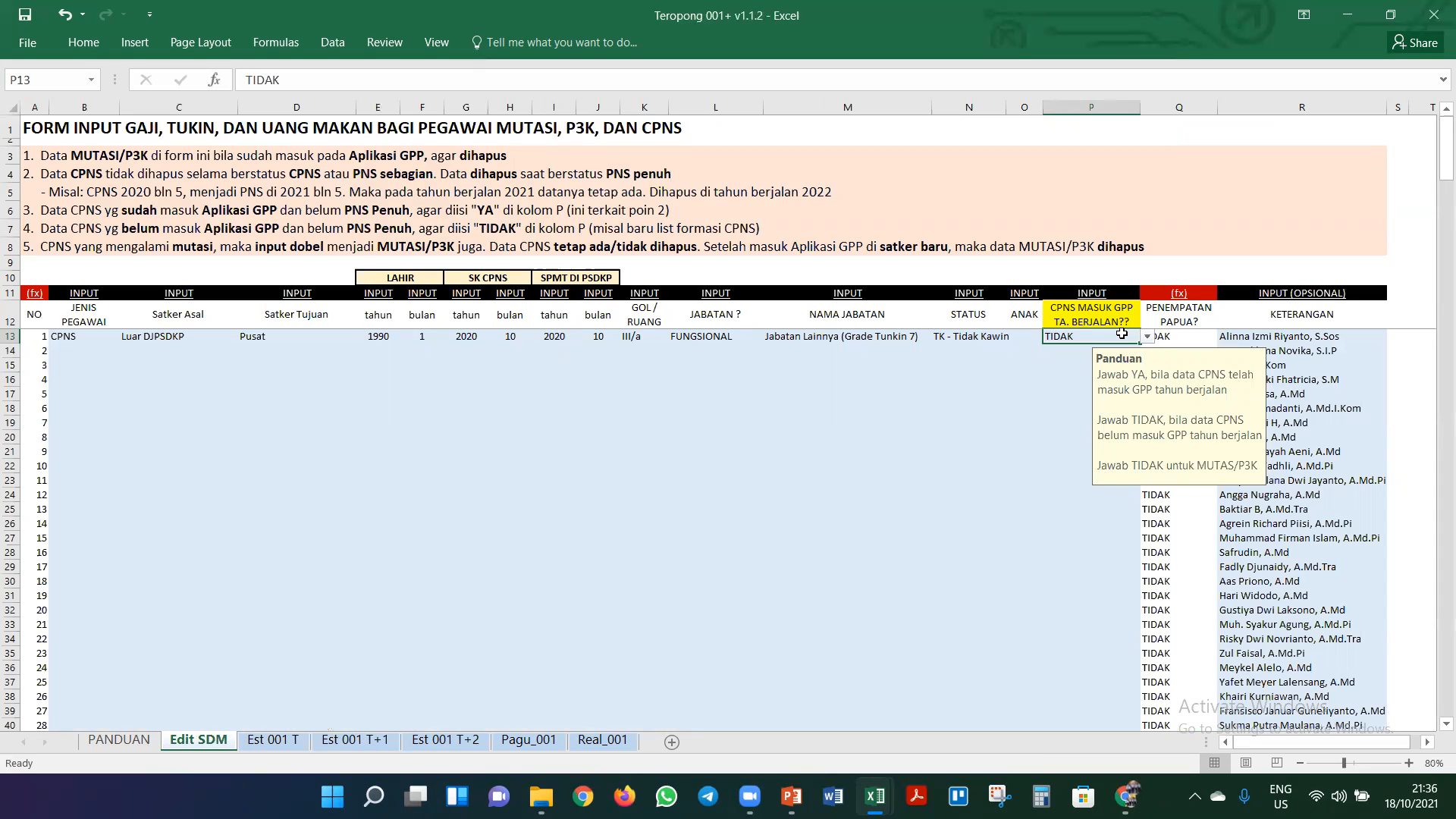
left_click(565, 340)
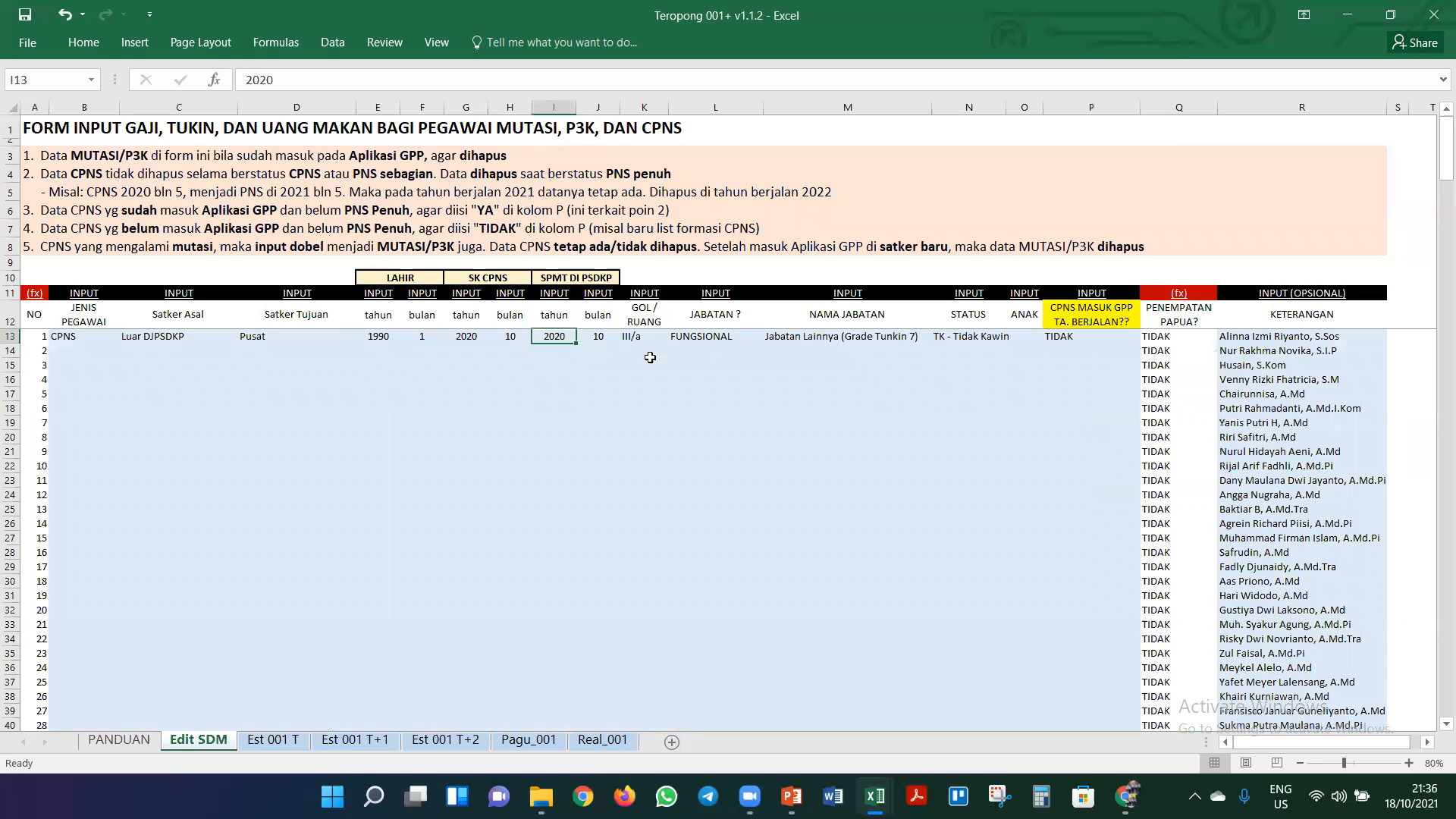
- In row 13 of Edit SDM, set both the SPMT DI PSDKP and SK CPNS dates to year 2021, month 12
type("2021")
key("Right")
type("12")
key("Left")
key("Left")
key("Left")
type("2021")
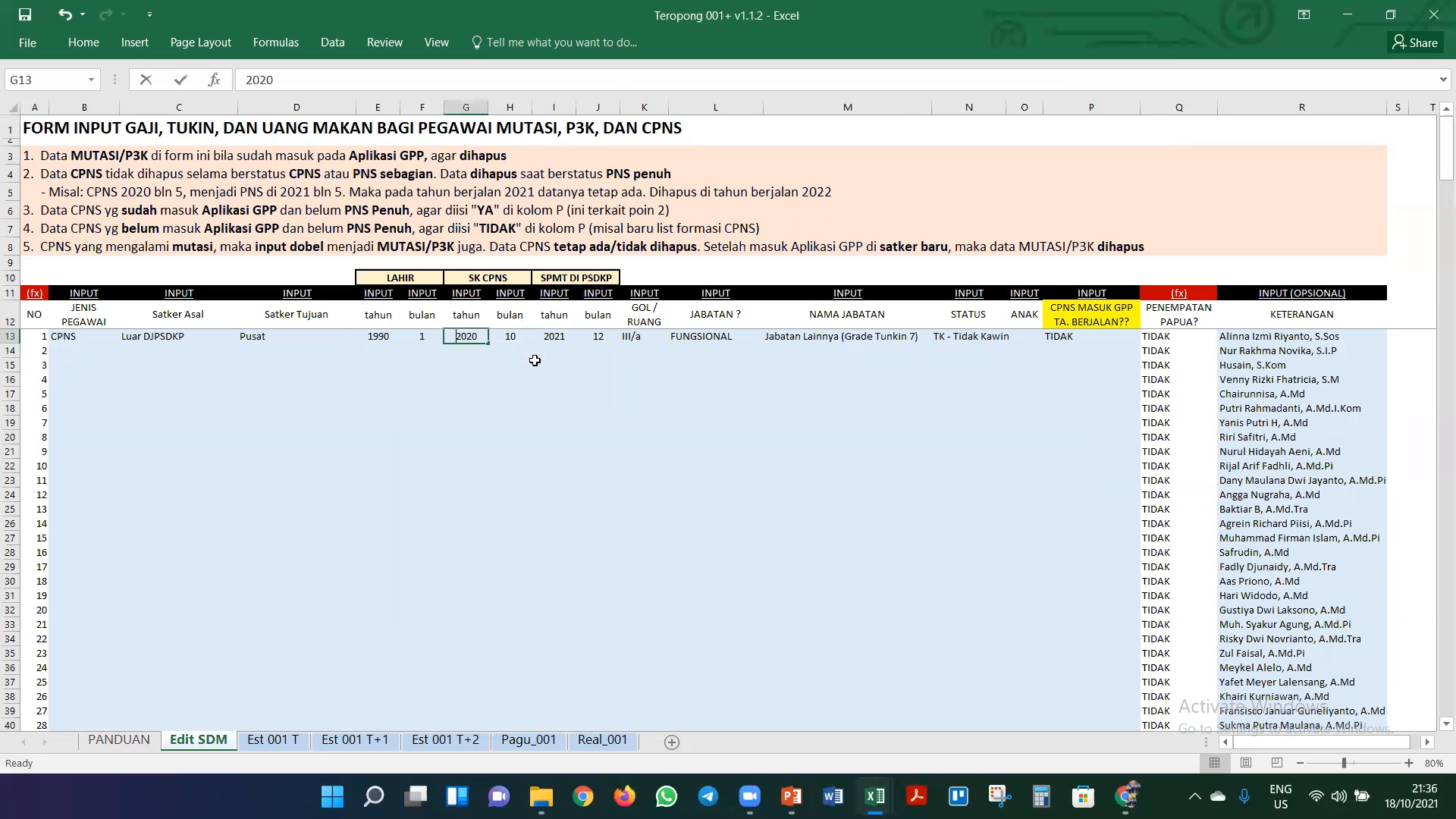
key("Right")
type("12")
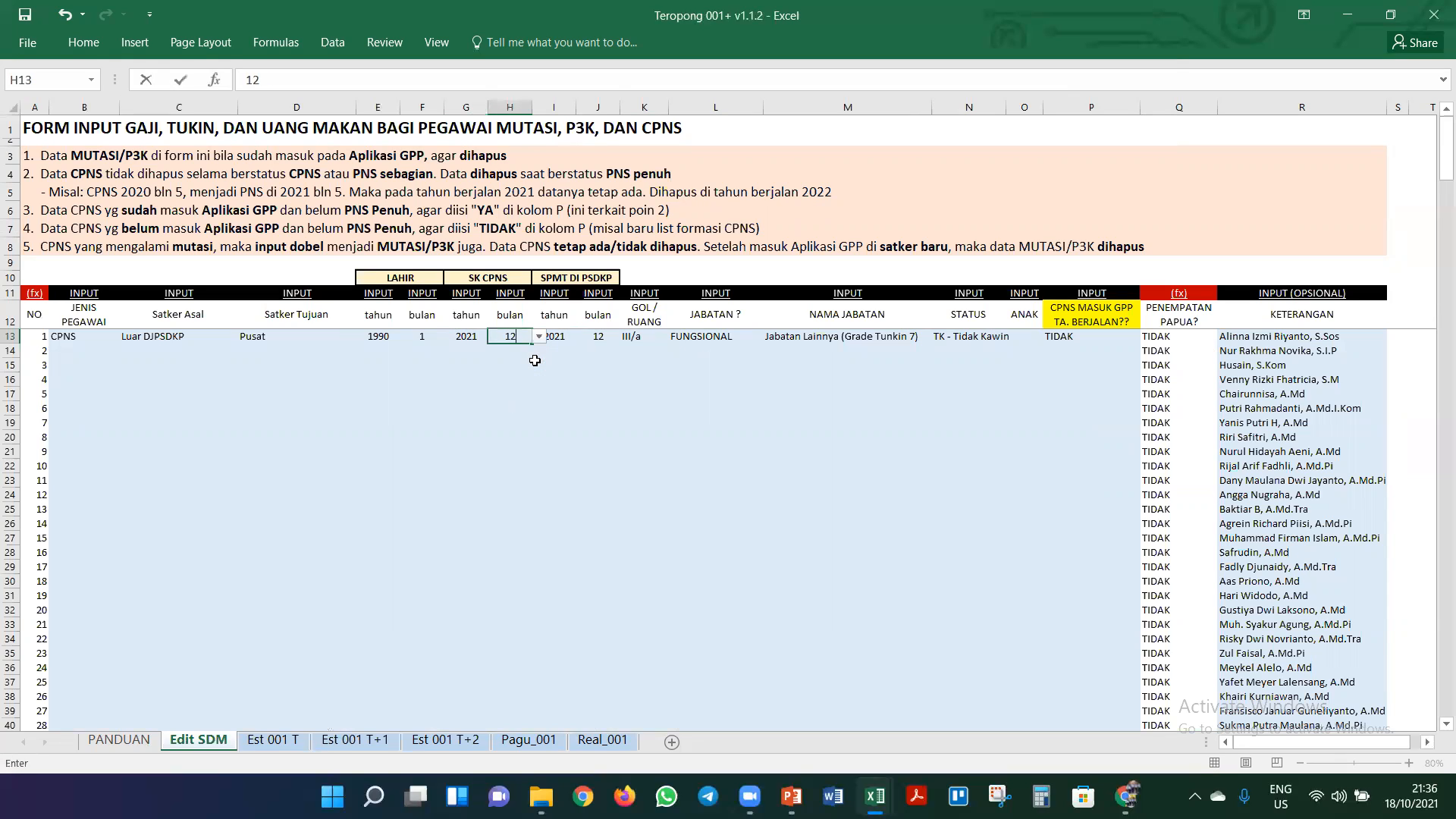
key("Return")
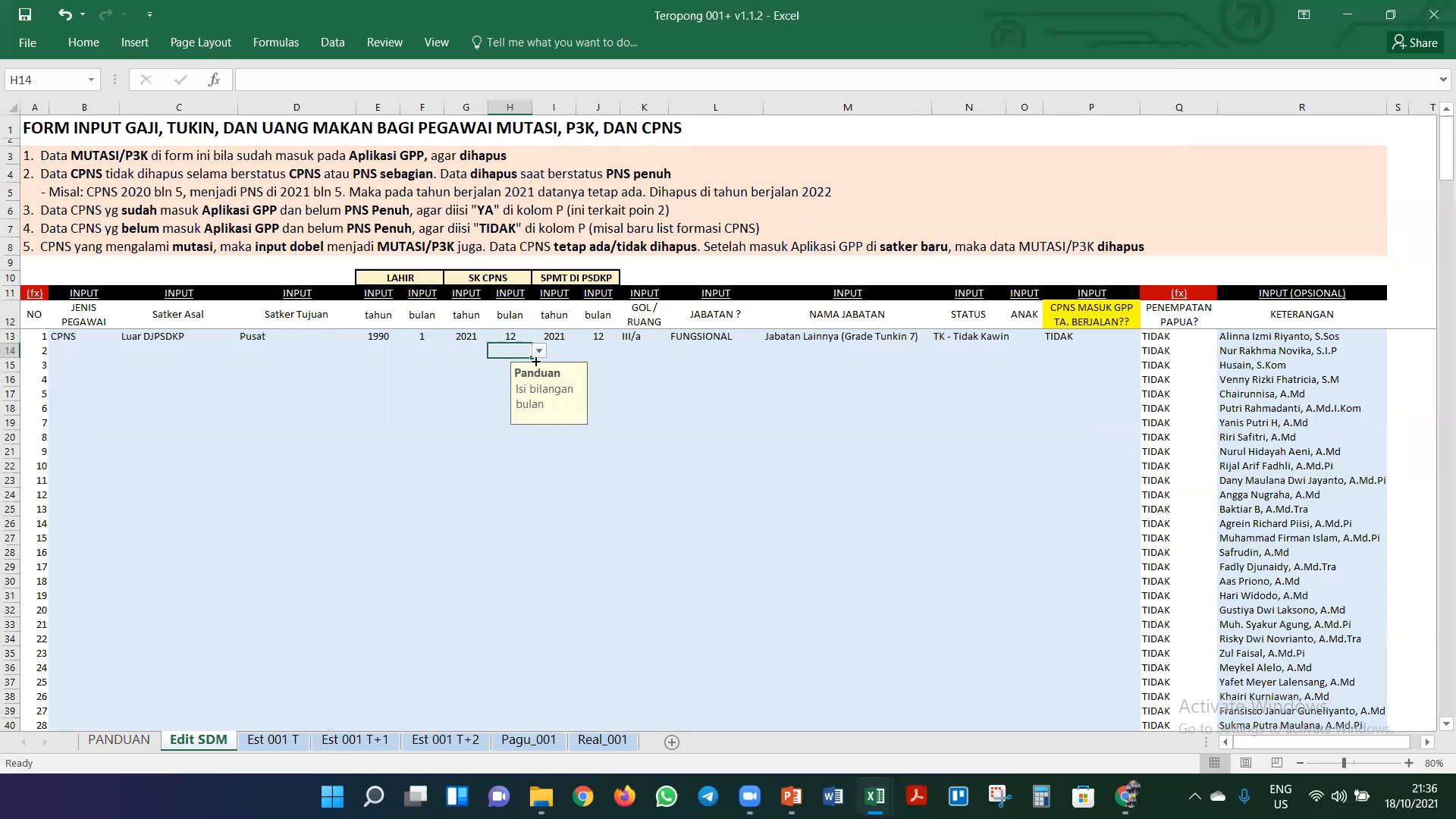
- Compare the Tambahan CPNS amounts on the Est 001 T, Est 001 T+1 and Est 001 T+2 sheets
left_click(277, 740)
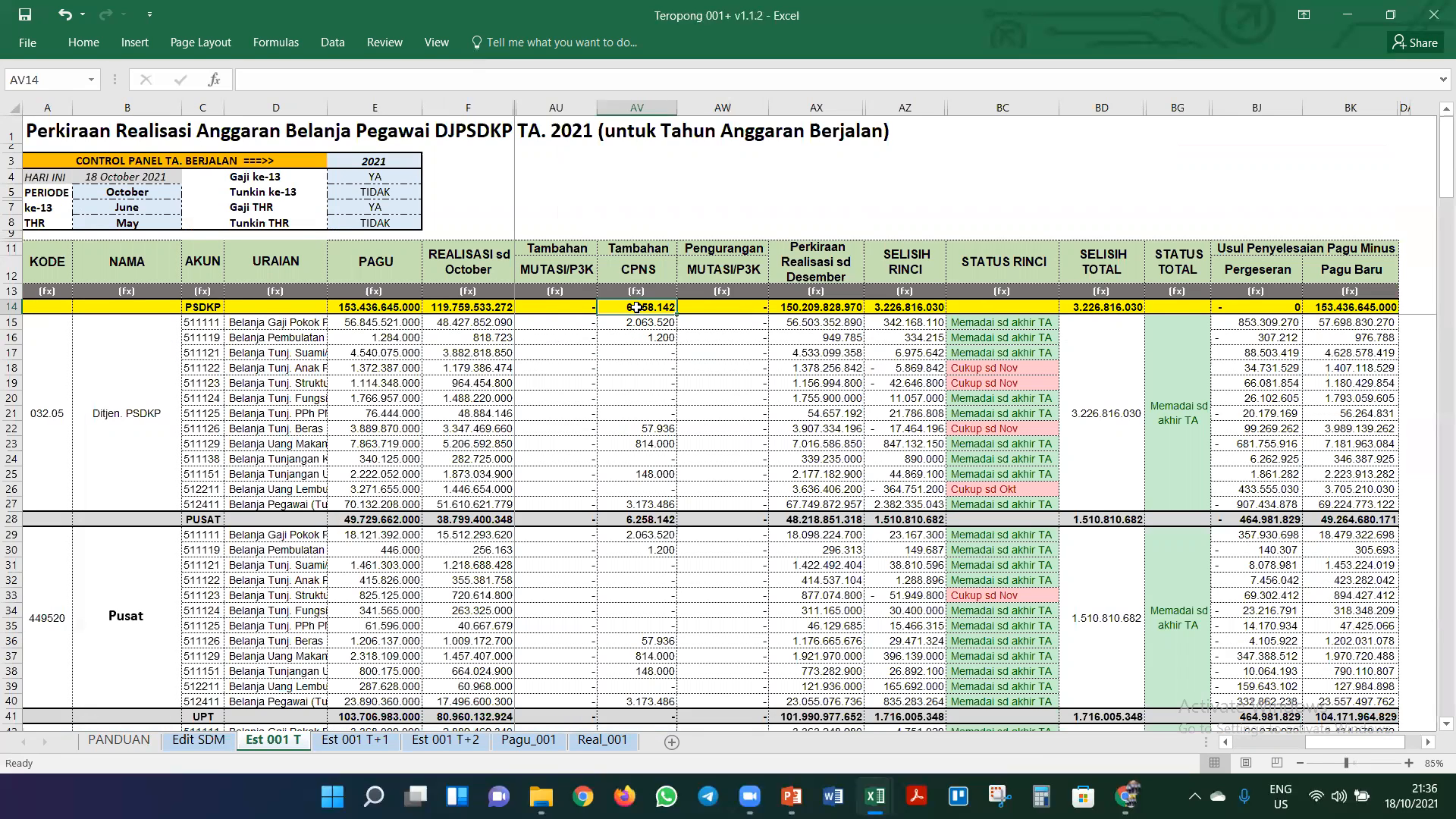
left_click(354, 744)
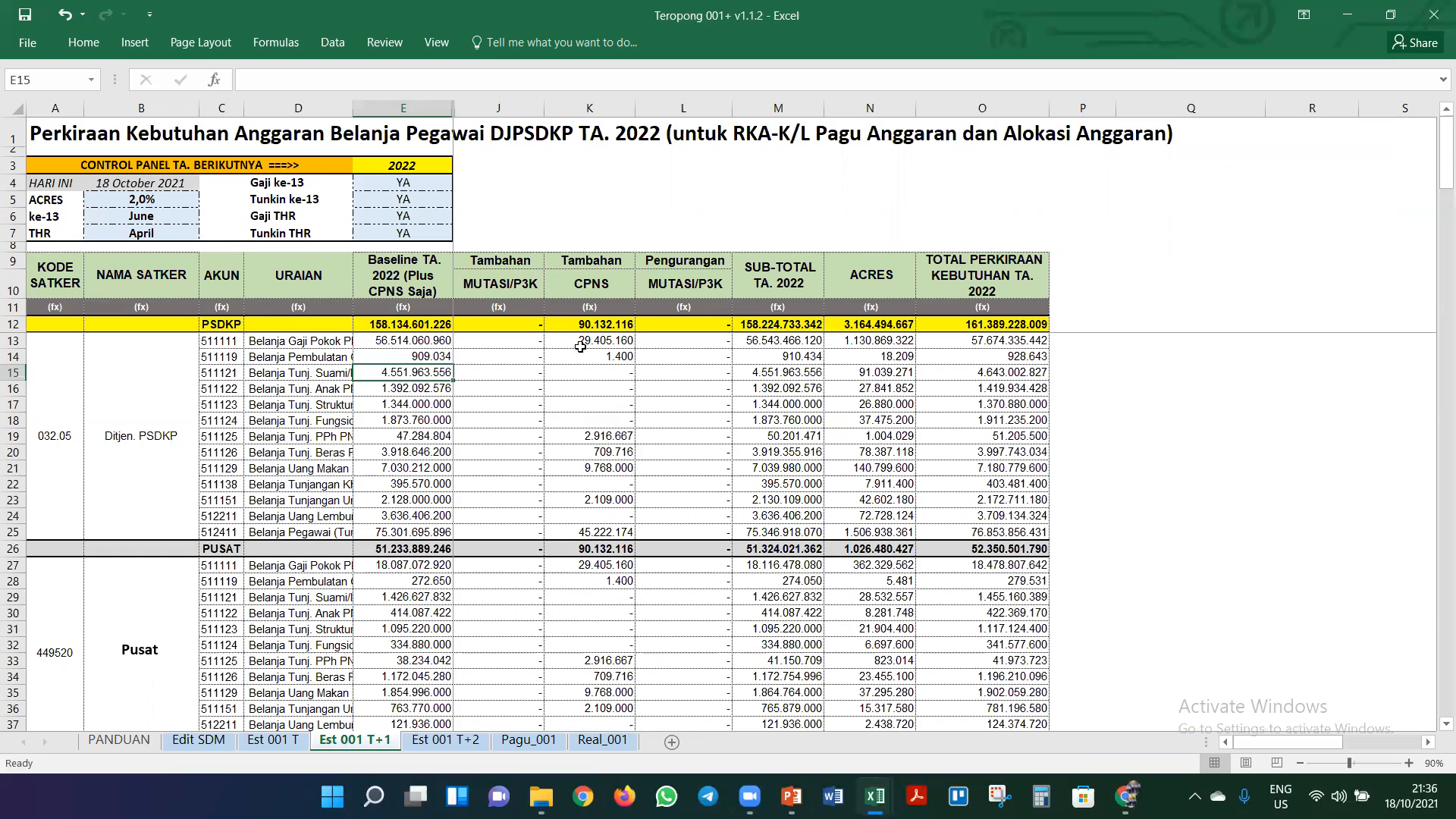
left_click(467, 742)
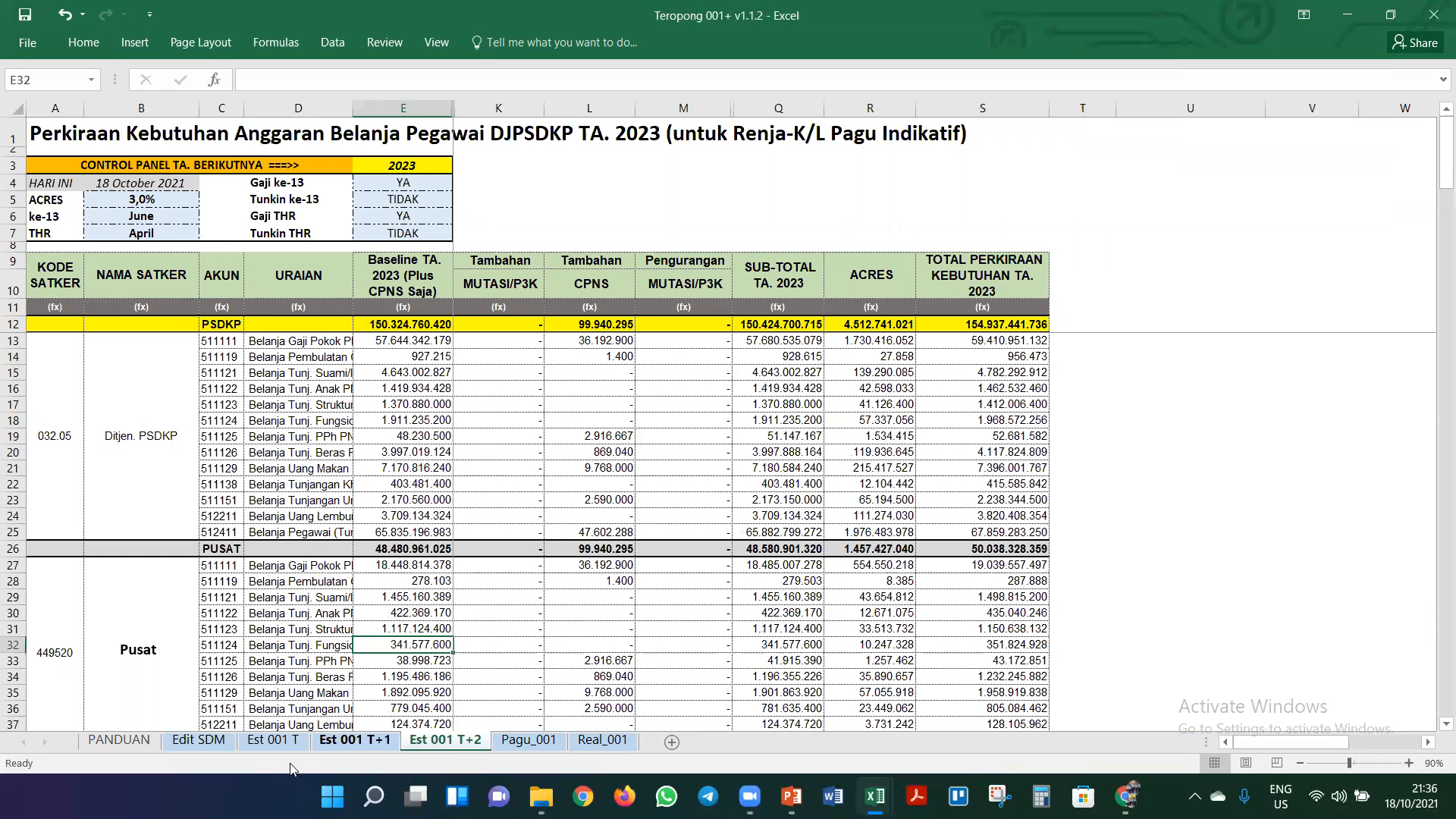
- On Edit SDM, switch row 13's CPNS MASUK GPP TA. BERJALAN?? answer to YA and back to TIDAK
left_click(199, 740)
left_click(1062, 338)
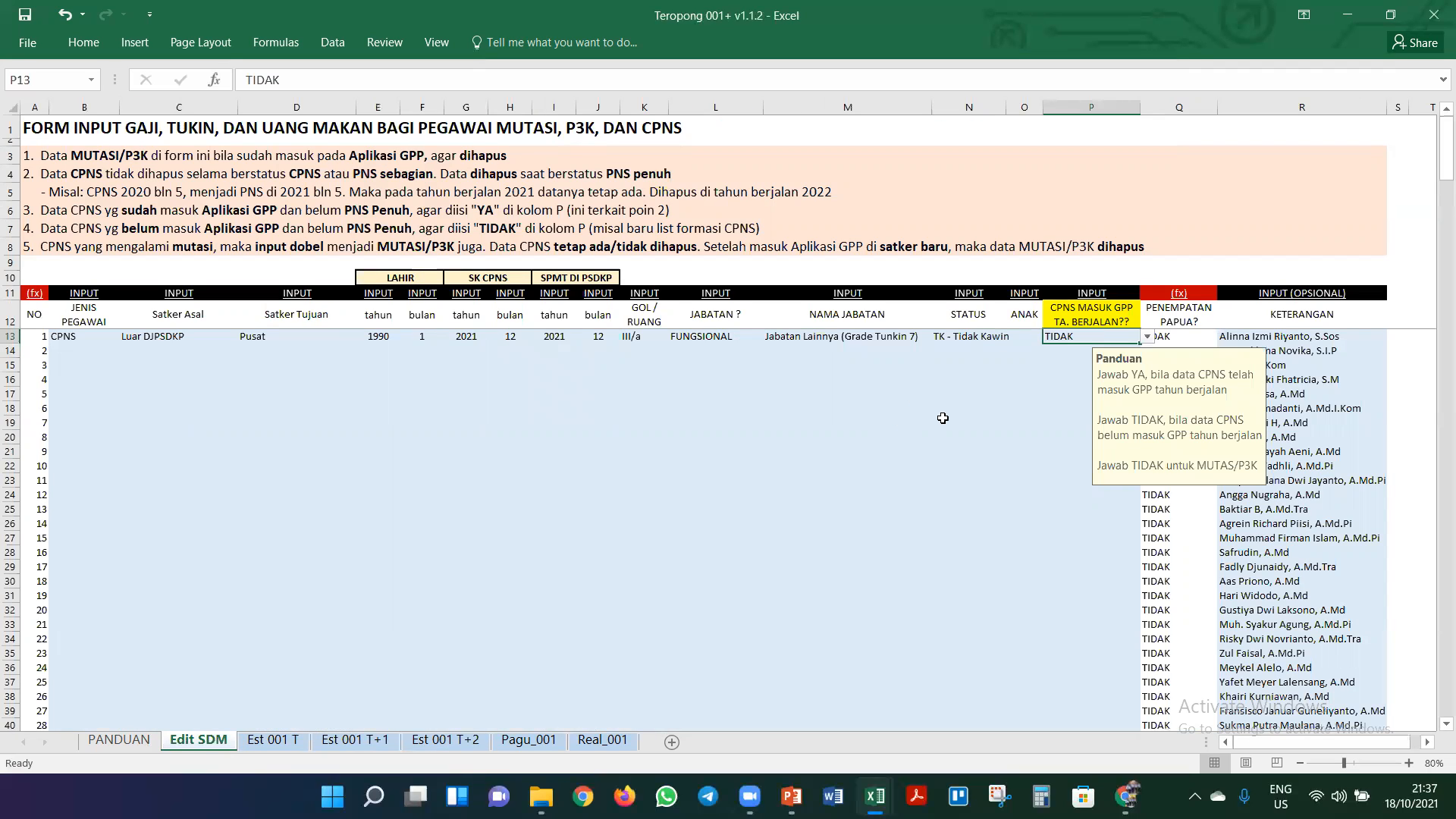
left_click(1148, 336)
left_click(1126, 349)
left_click(1147, 338)
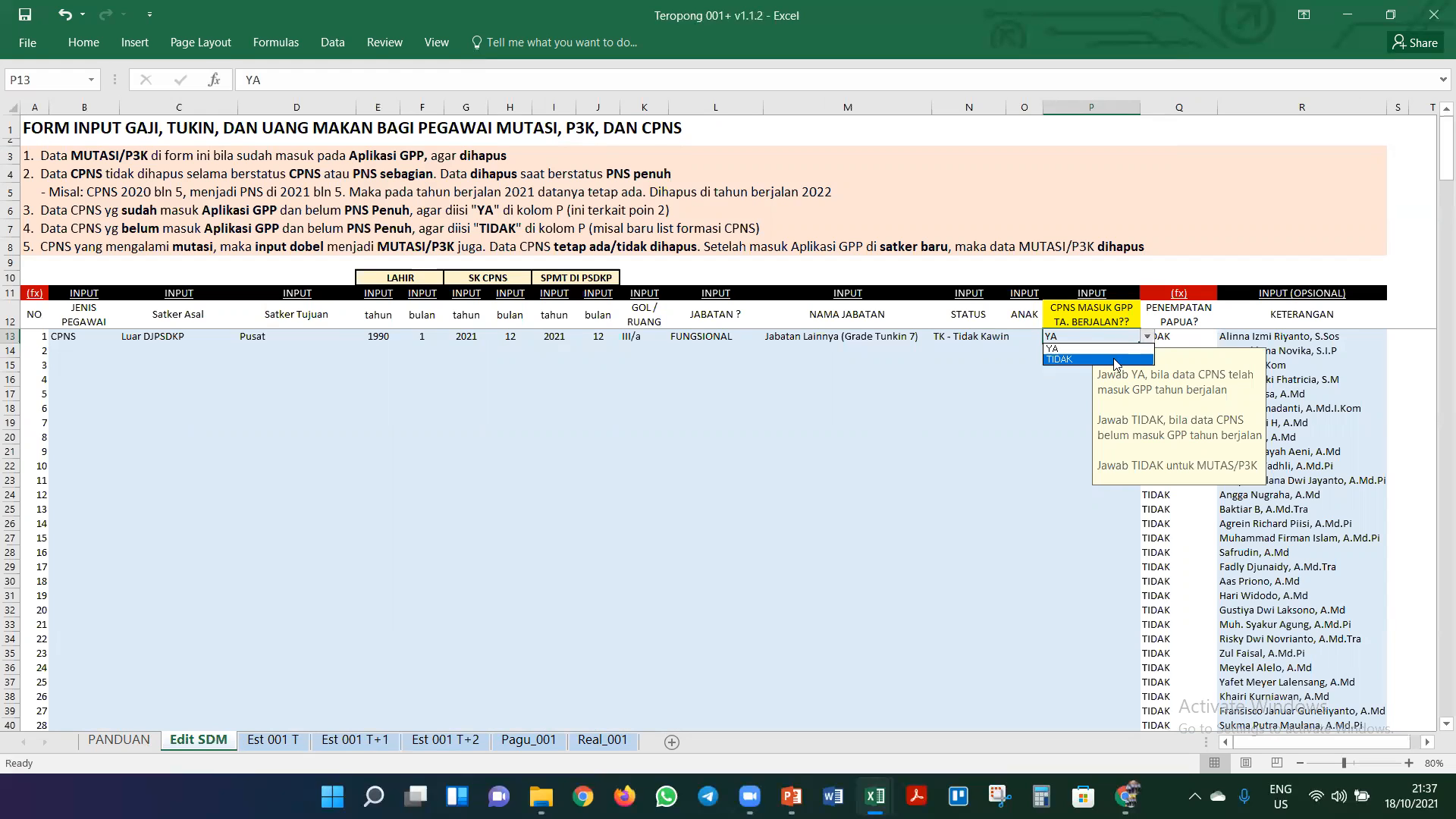
left_click(1116, 360)
left_click(1022, 356)
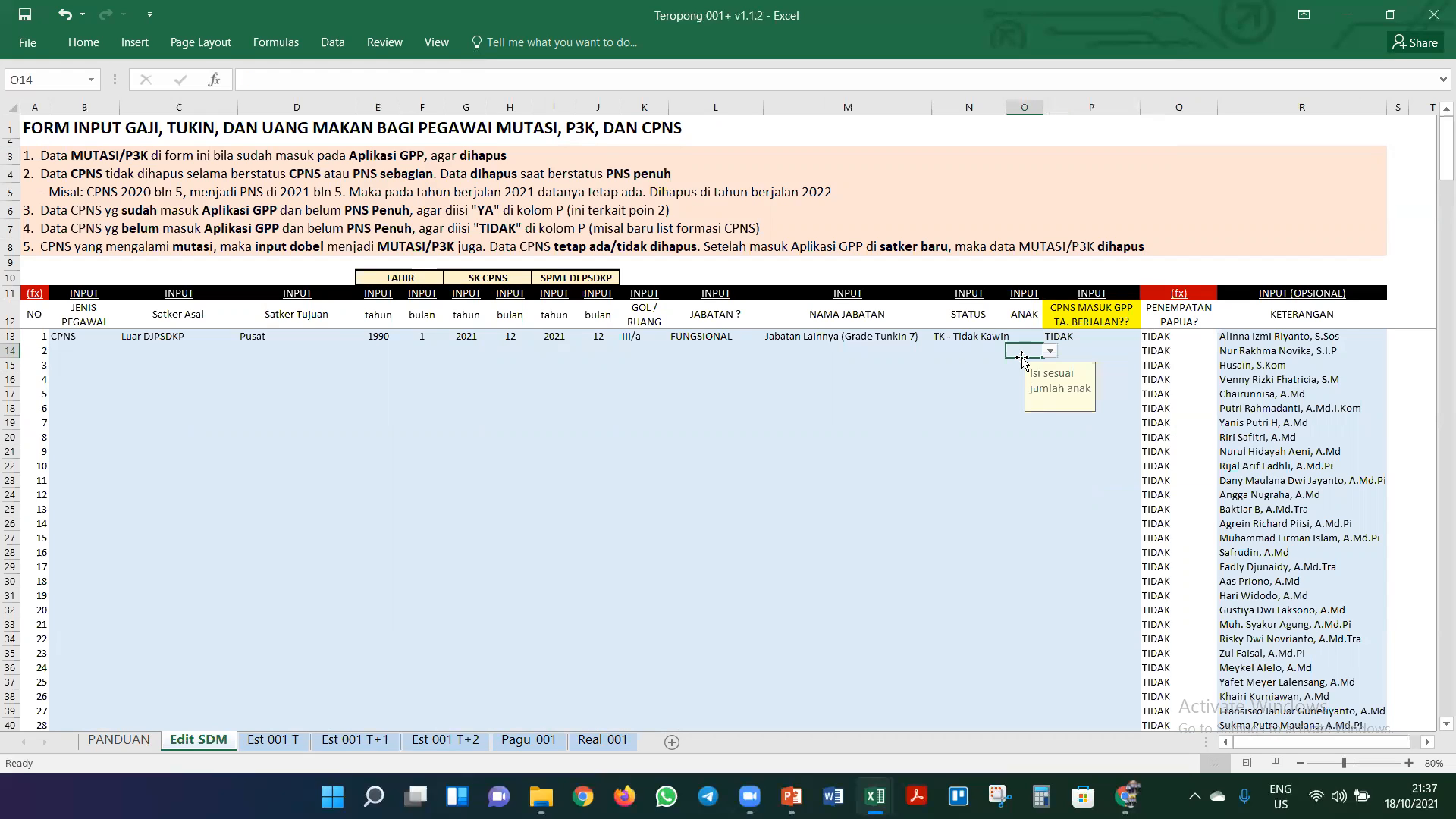
left_click(1088, 335)
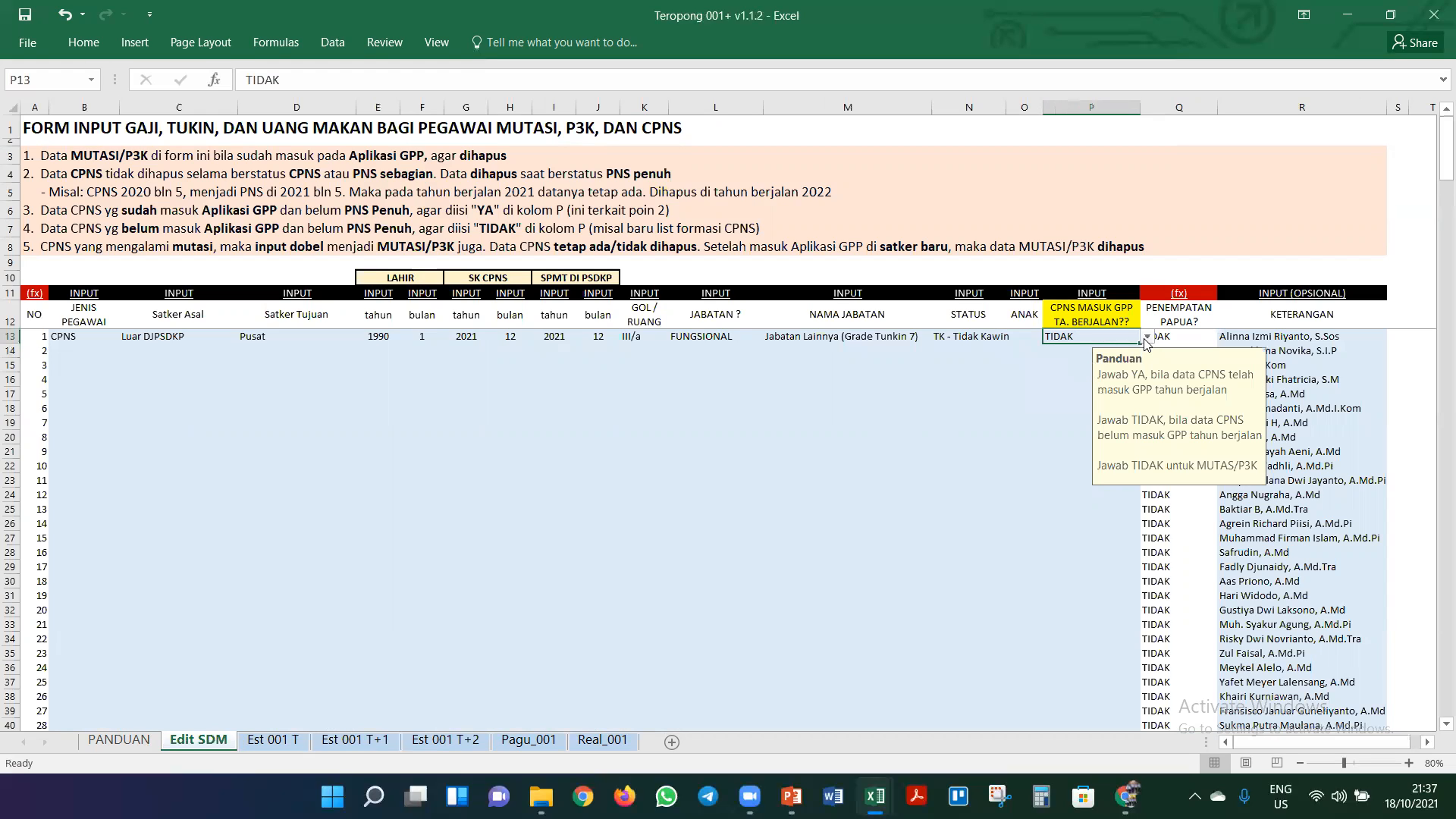
- Undo the row 13 demonstration entries and all earlier changes back to the first recorded 2021 entry in E3
key("ctrl+z")
key("ctrl+y")
key("ctrl+y")
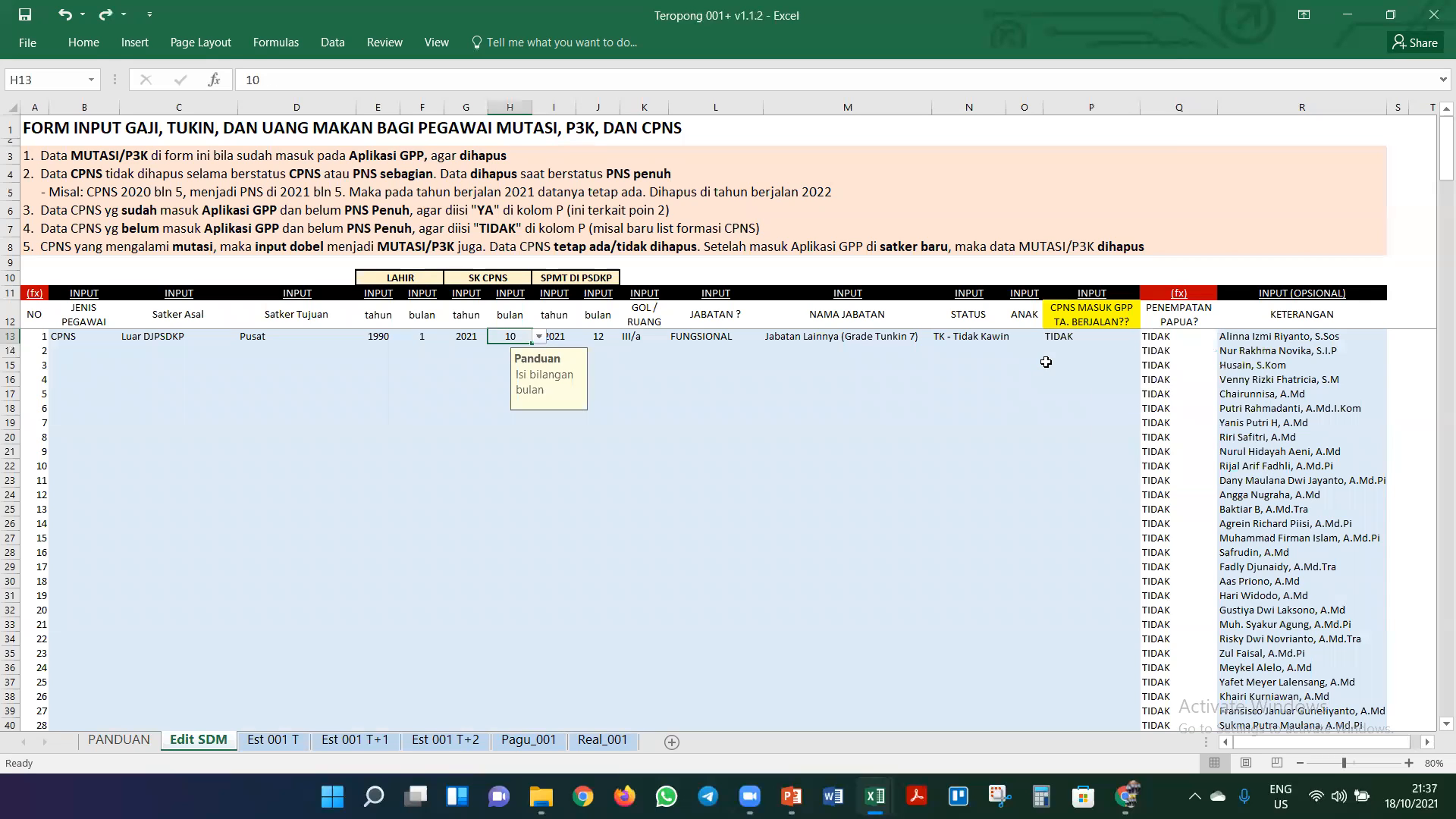
key("ctrl+y")
key("ctrl+y")
key("ctrl+y")
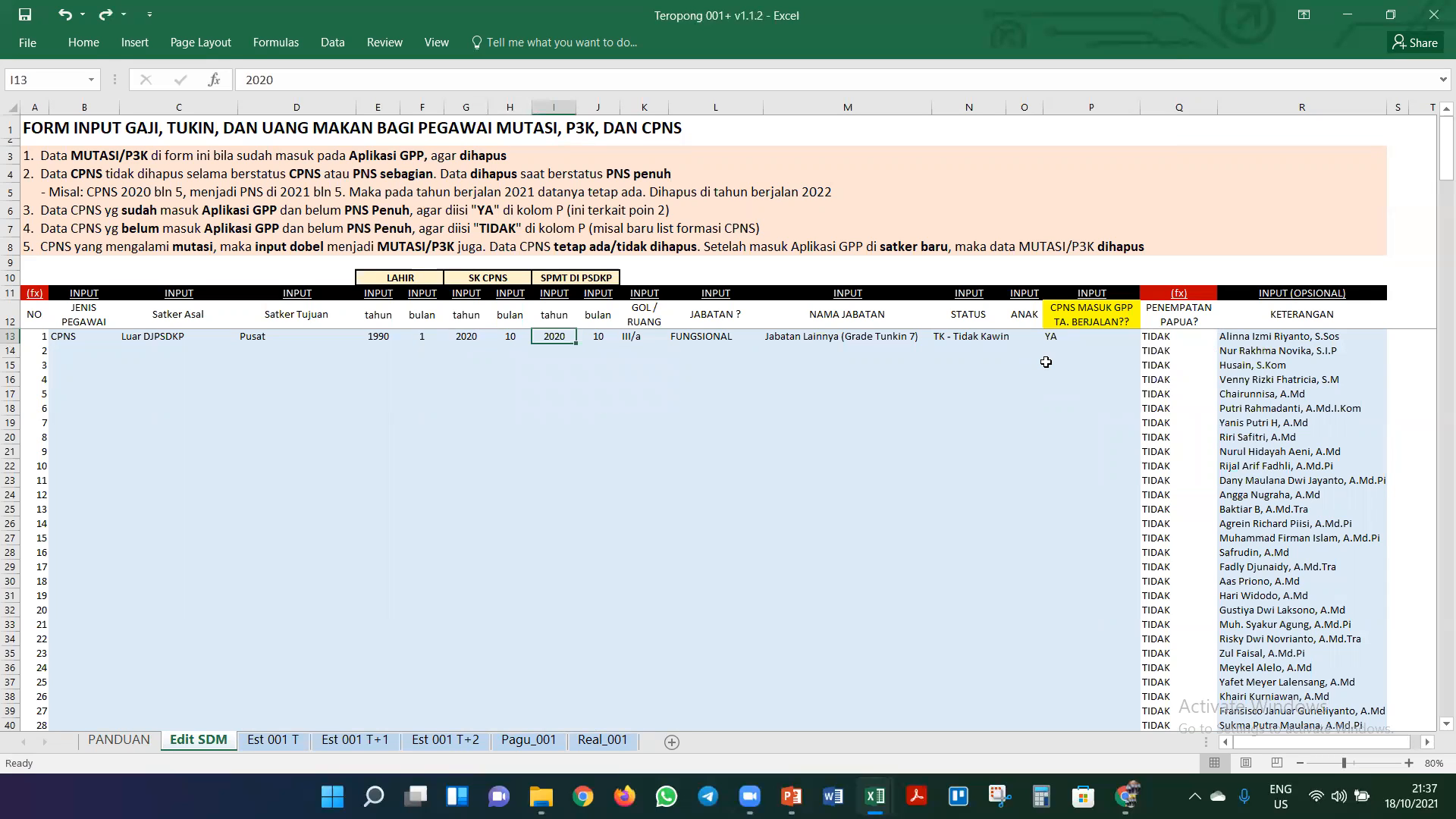
key("ctrl+z")
key("ctrl+z")
key("ctrl+z")
left_click(82, 14)
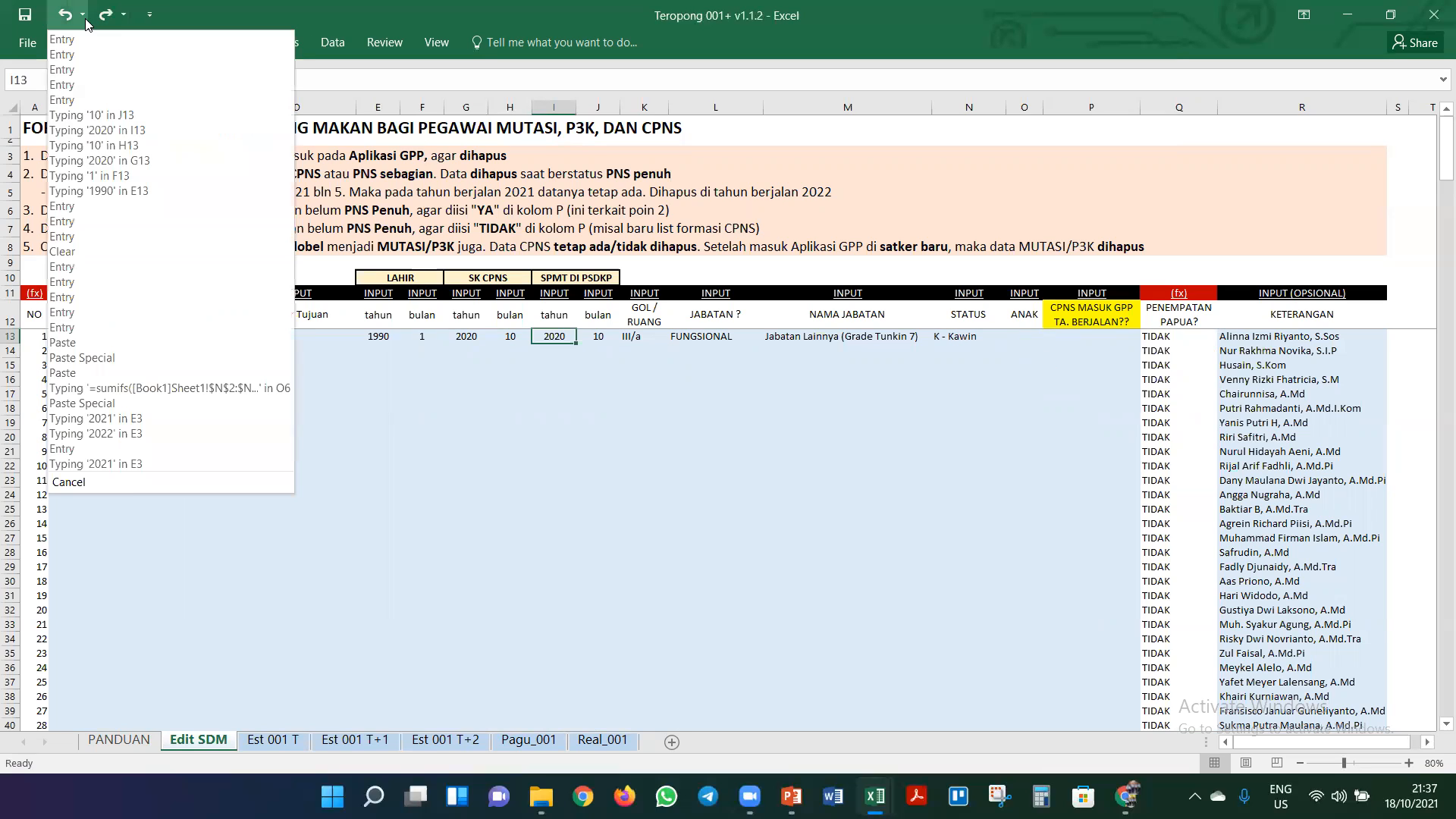
left_click(127, 464)
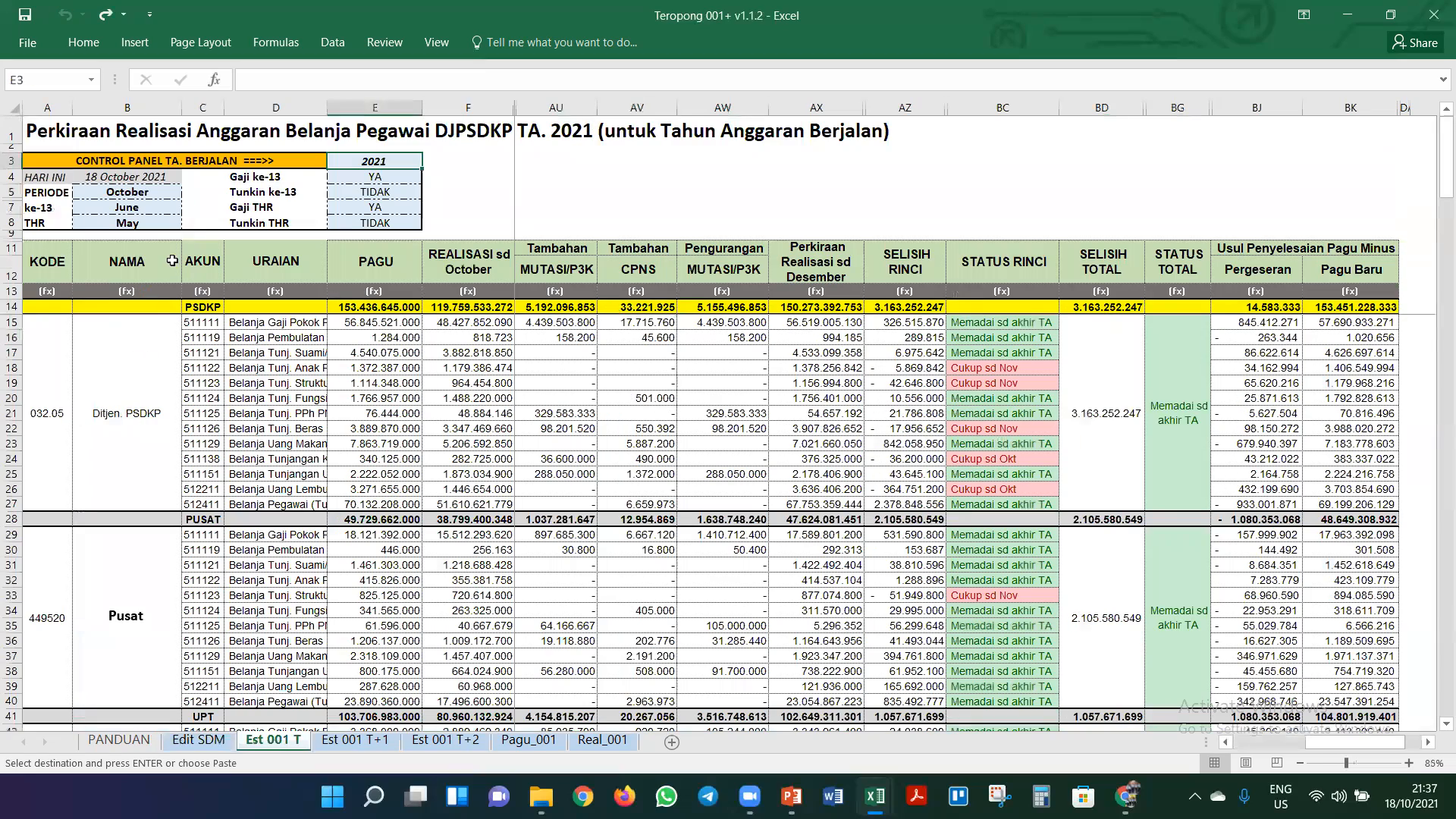
- Redo the undone actions through the Clear, and undo that Clear to restore the employee data on Edit SDM
left_click(123, 14)
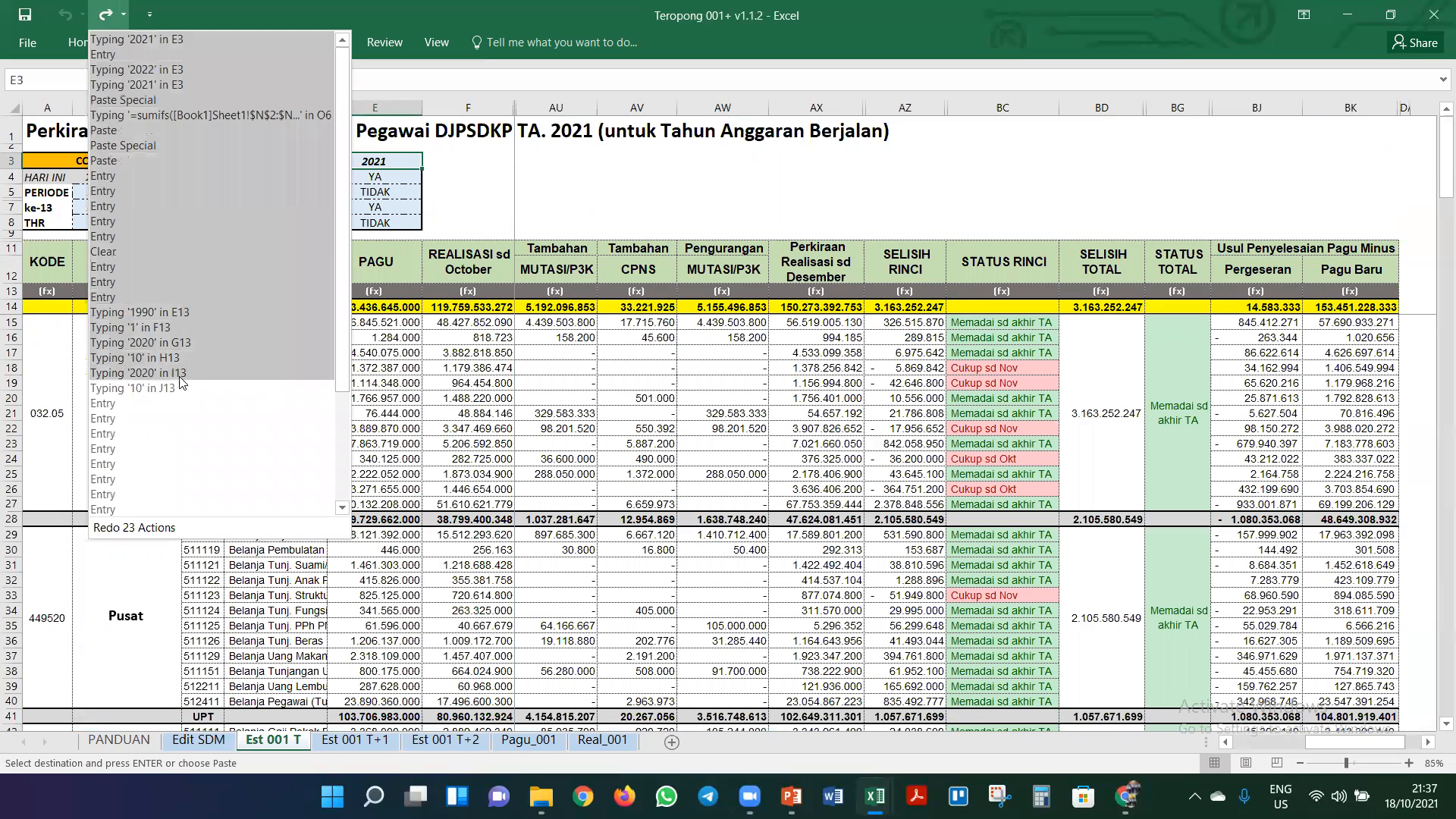
left_click(171, 295)
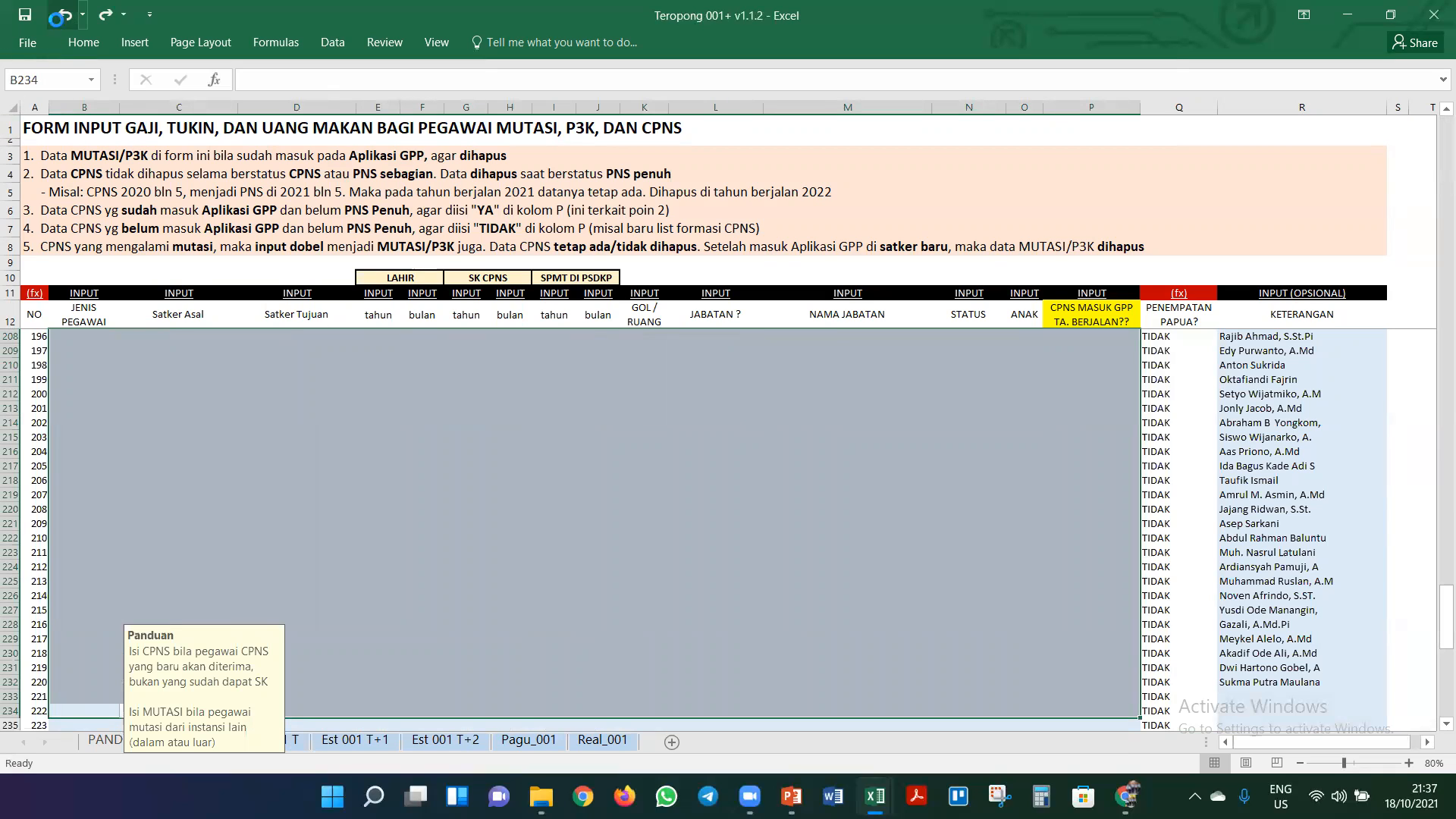
left_click(137, 349)
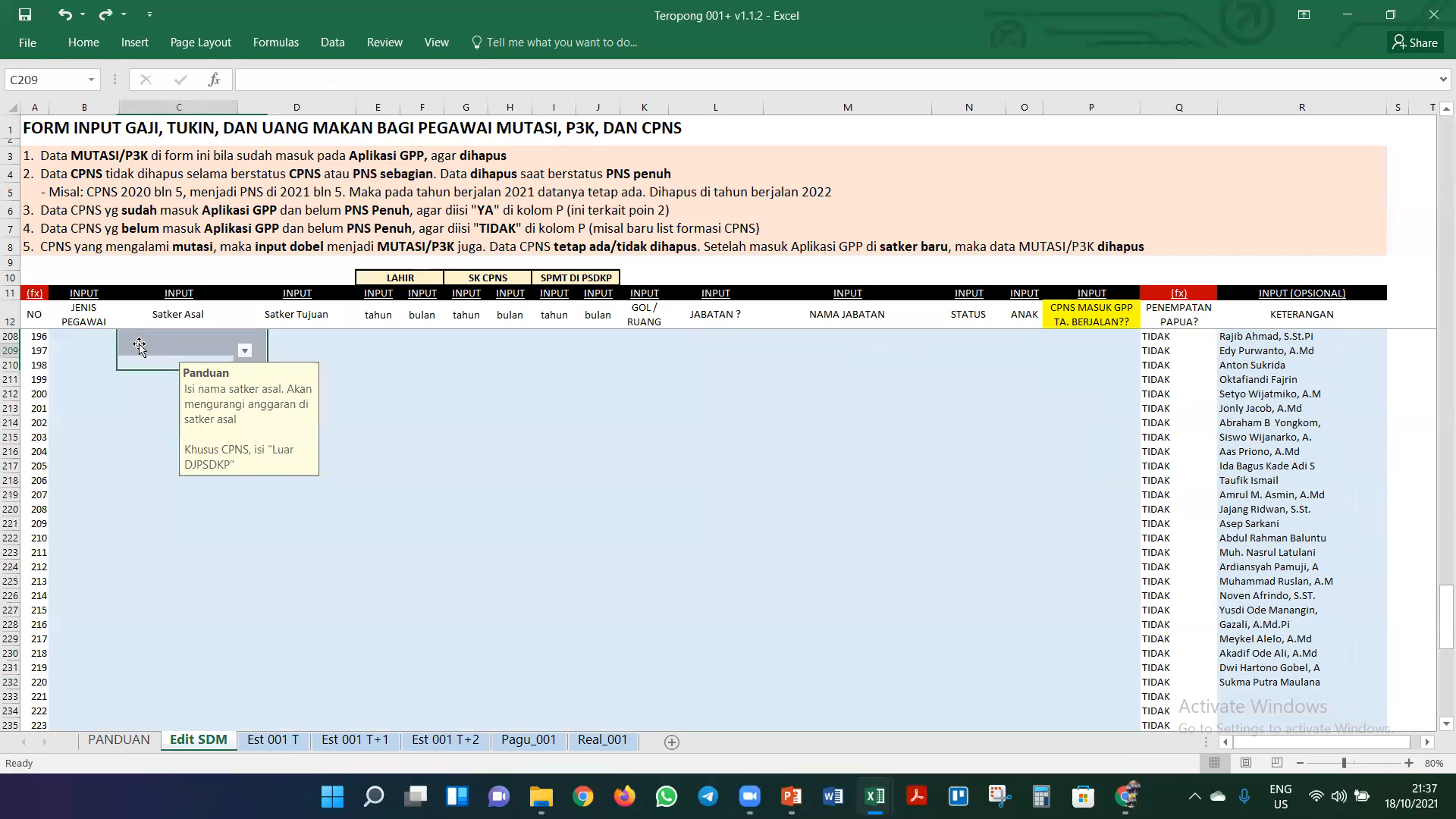
left_click(82, 15)
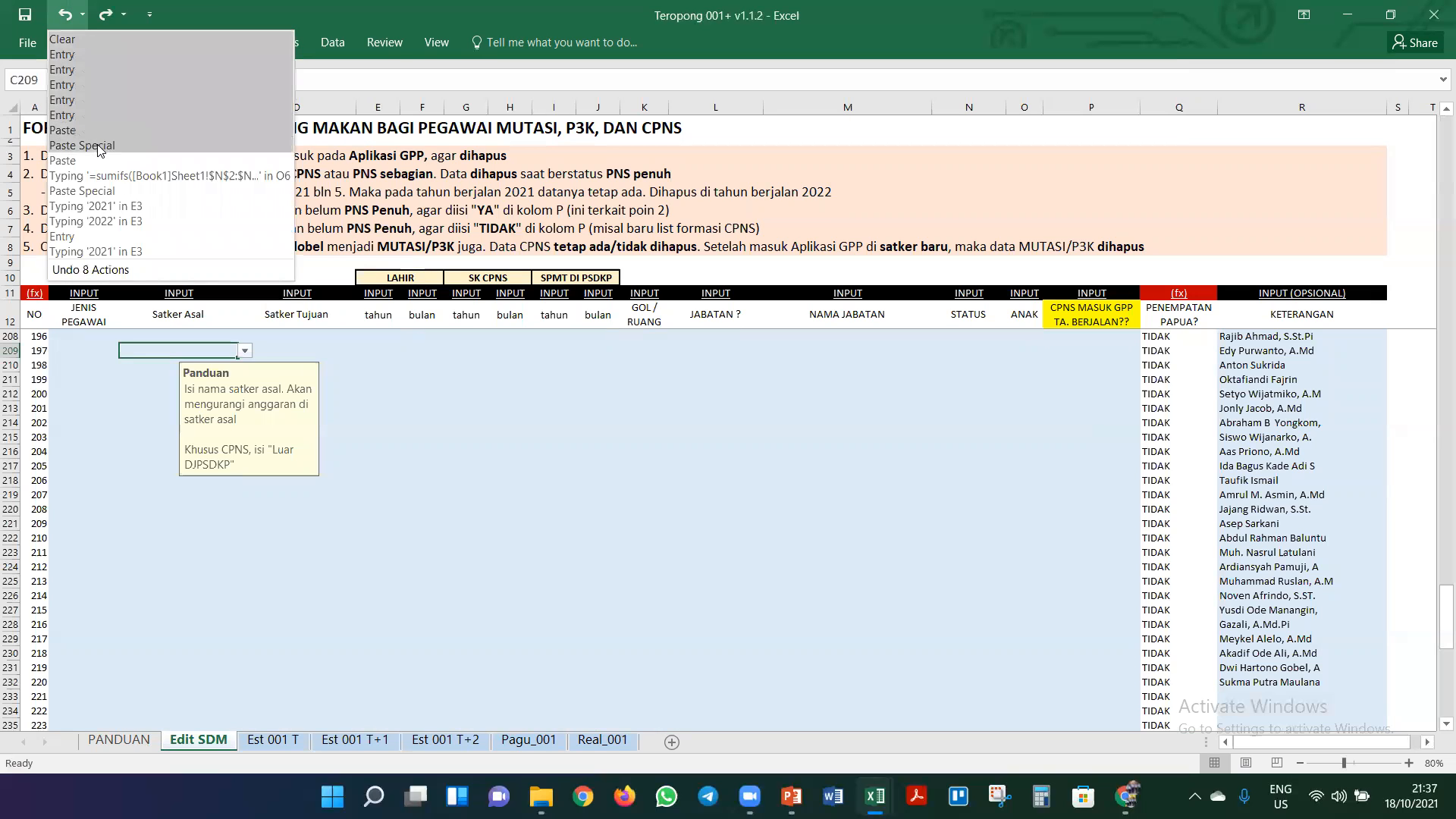
left_click(95, 36)
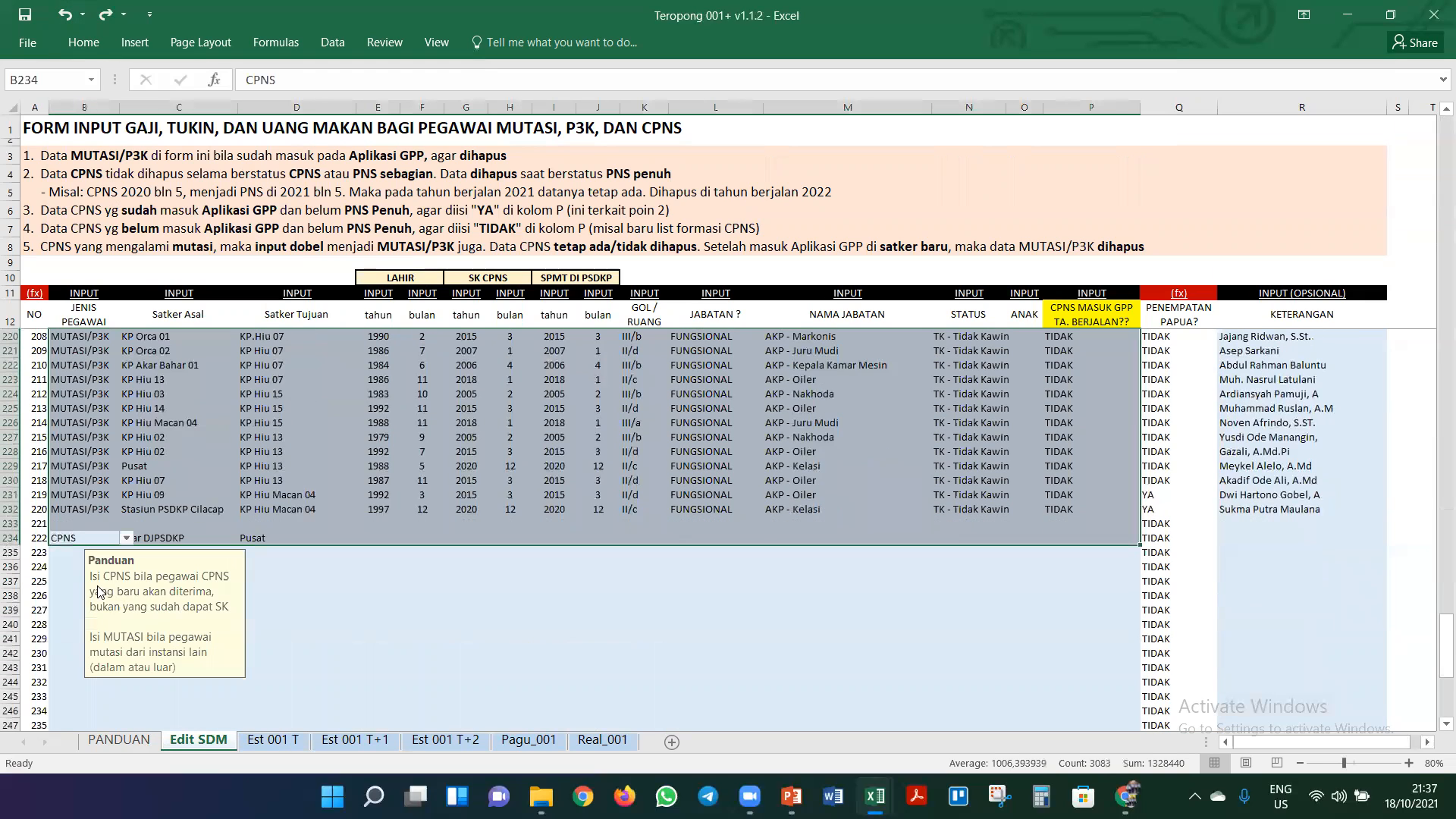
- Delete the stray CPNS, Luar DJPSDKP and Pusat entries in B234:D234 below the restored employee list
scroll(76, 537, "down", 4)
left_click_drag(76, 537, 262, 536)
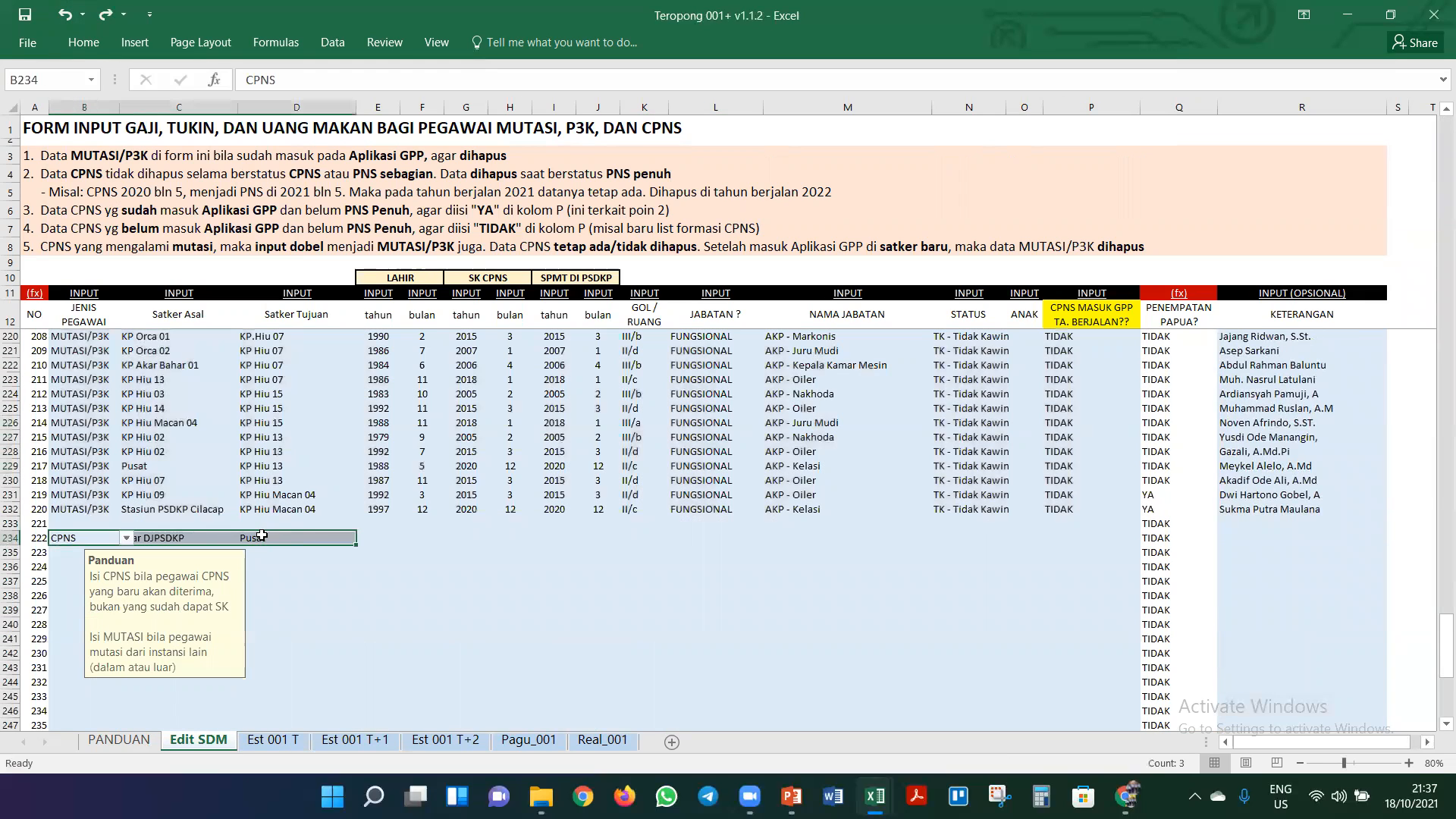
key("Delete")
key("Tab")
key("Tab")
- Examine the GPP answers and KETERANGAN entries of the CPNS employees from row 13 down to the Formasi CPNS 2021 rows
scroll(1002, 363, "up", 18)
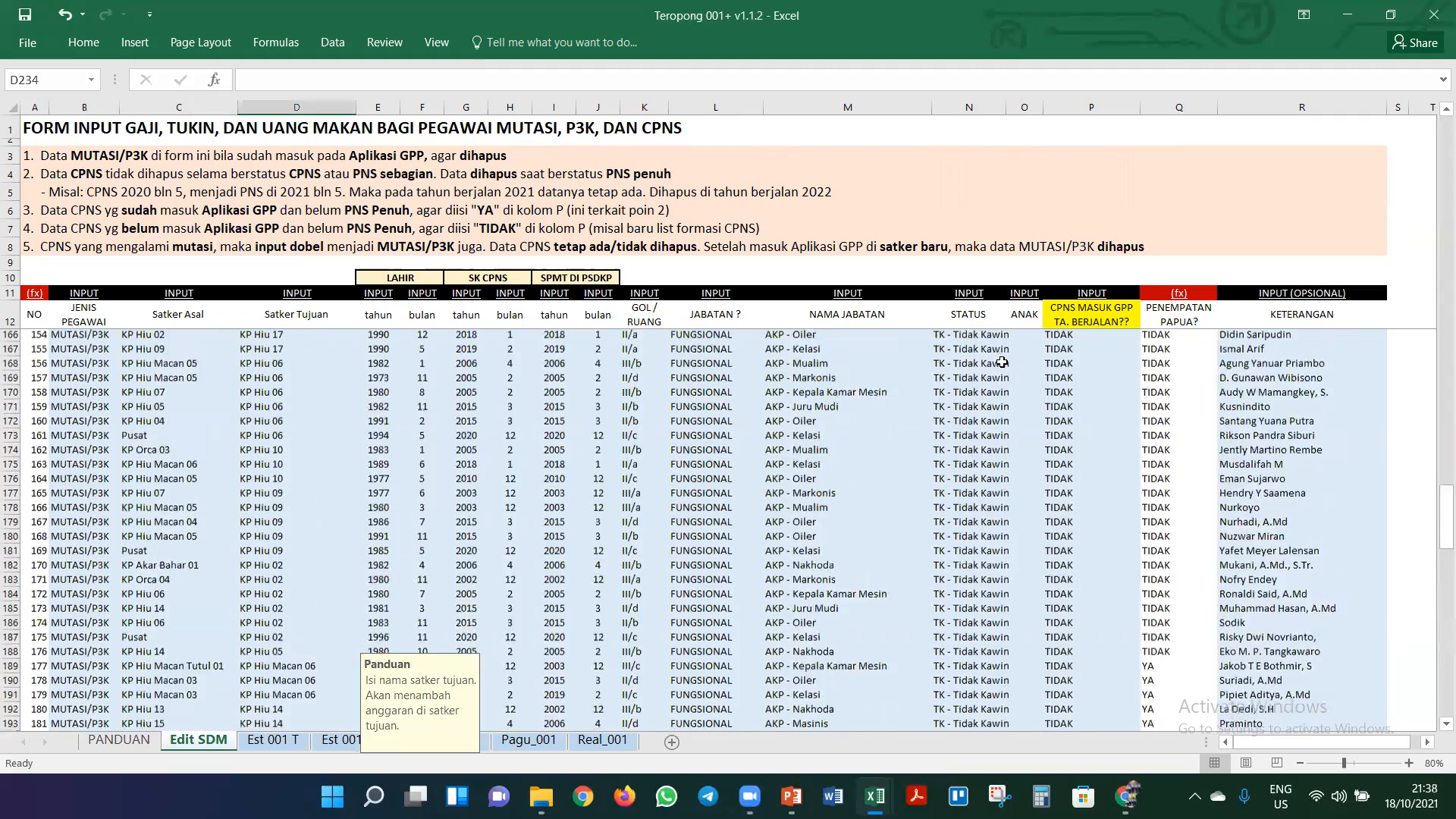
left_click_drag(1447, 497, 1433, 156)
left_click(1096, 342)
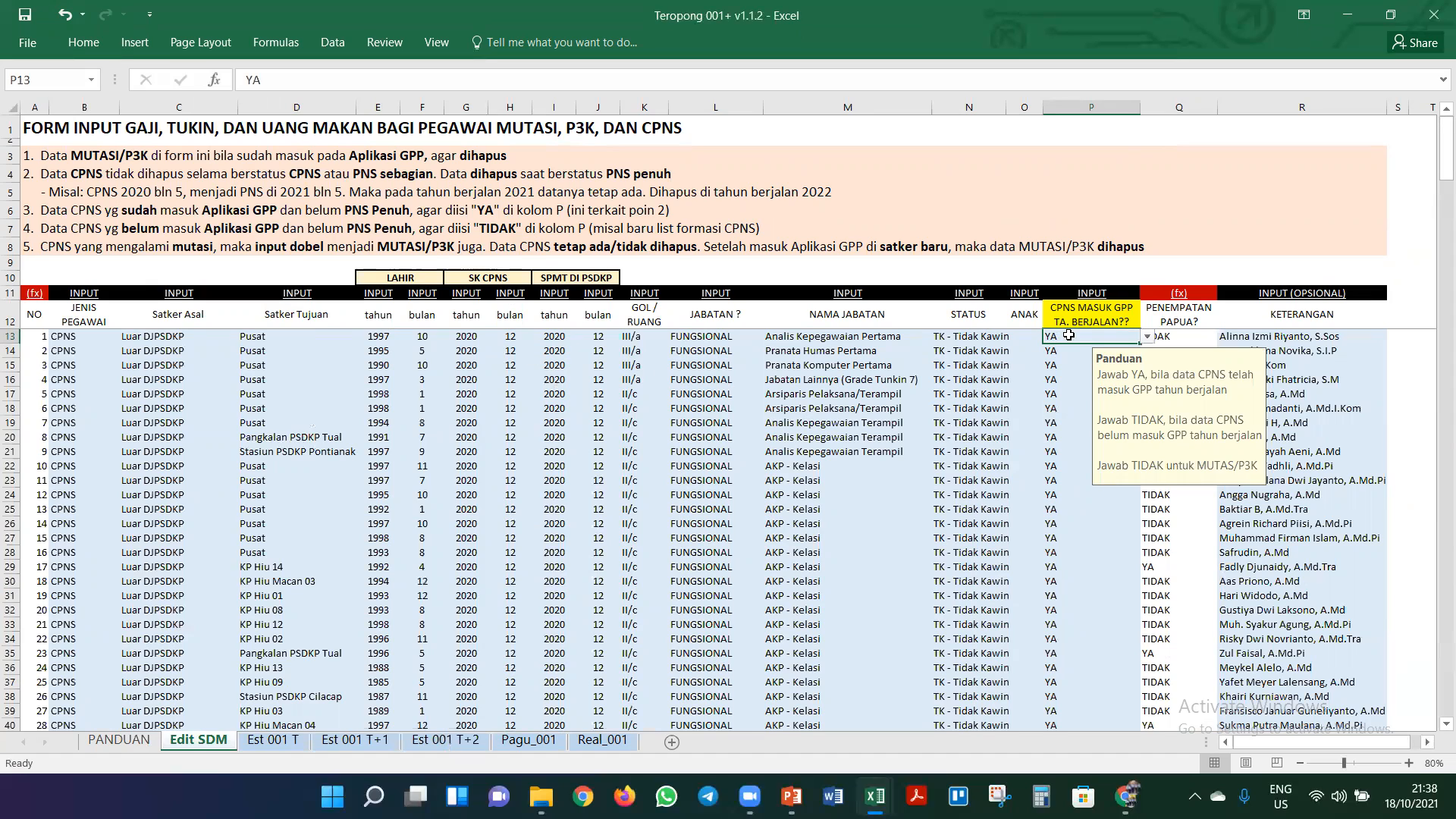
scroll(1081, 393, "down", 10)
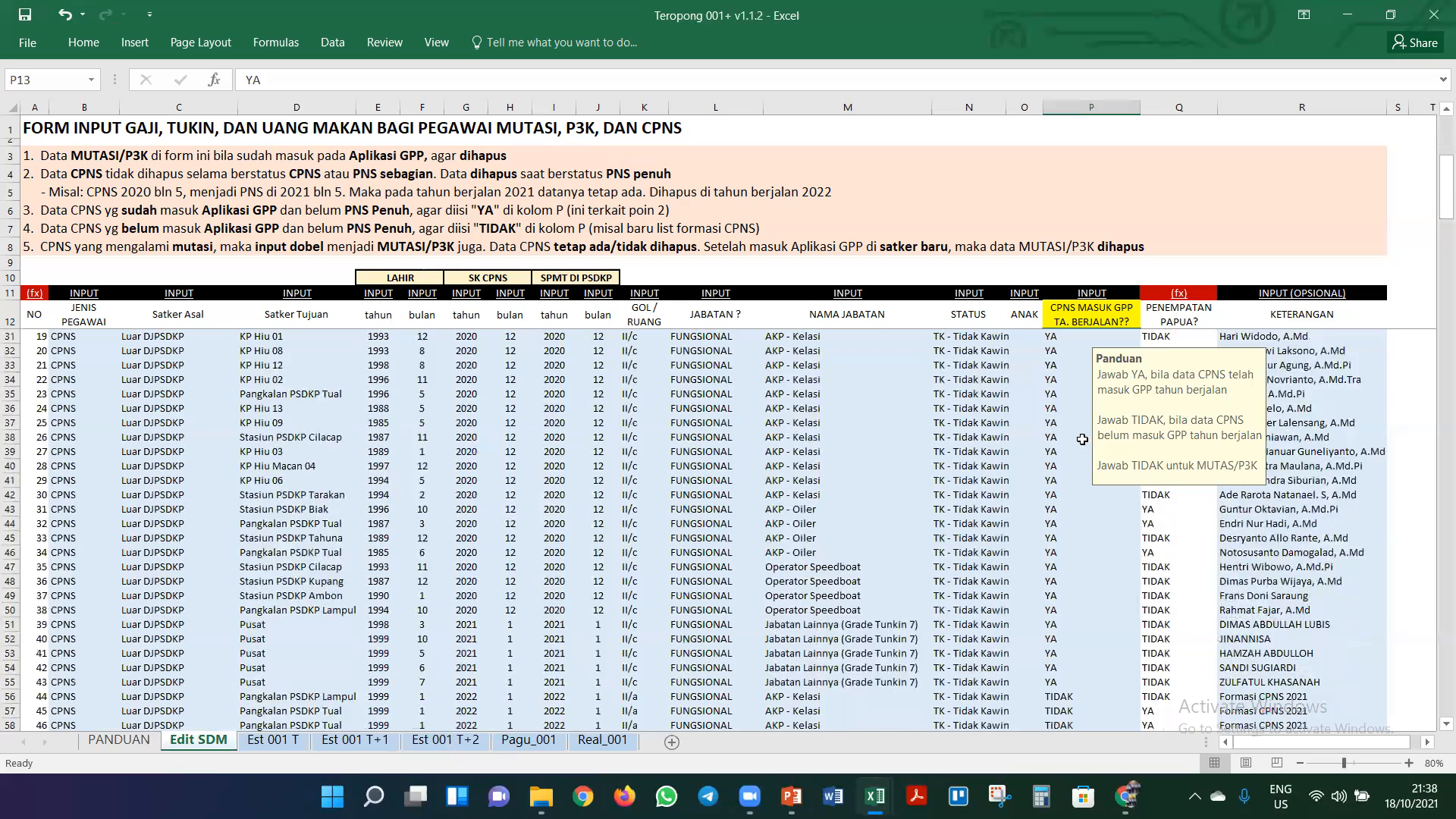
left_click(1075, 510)
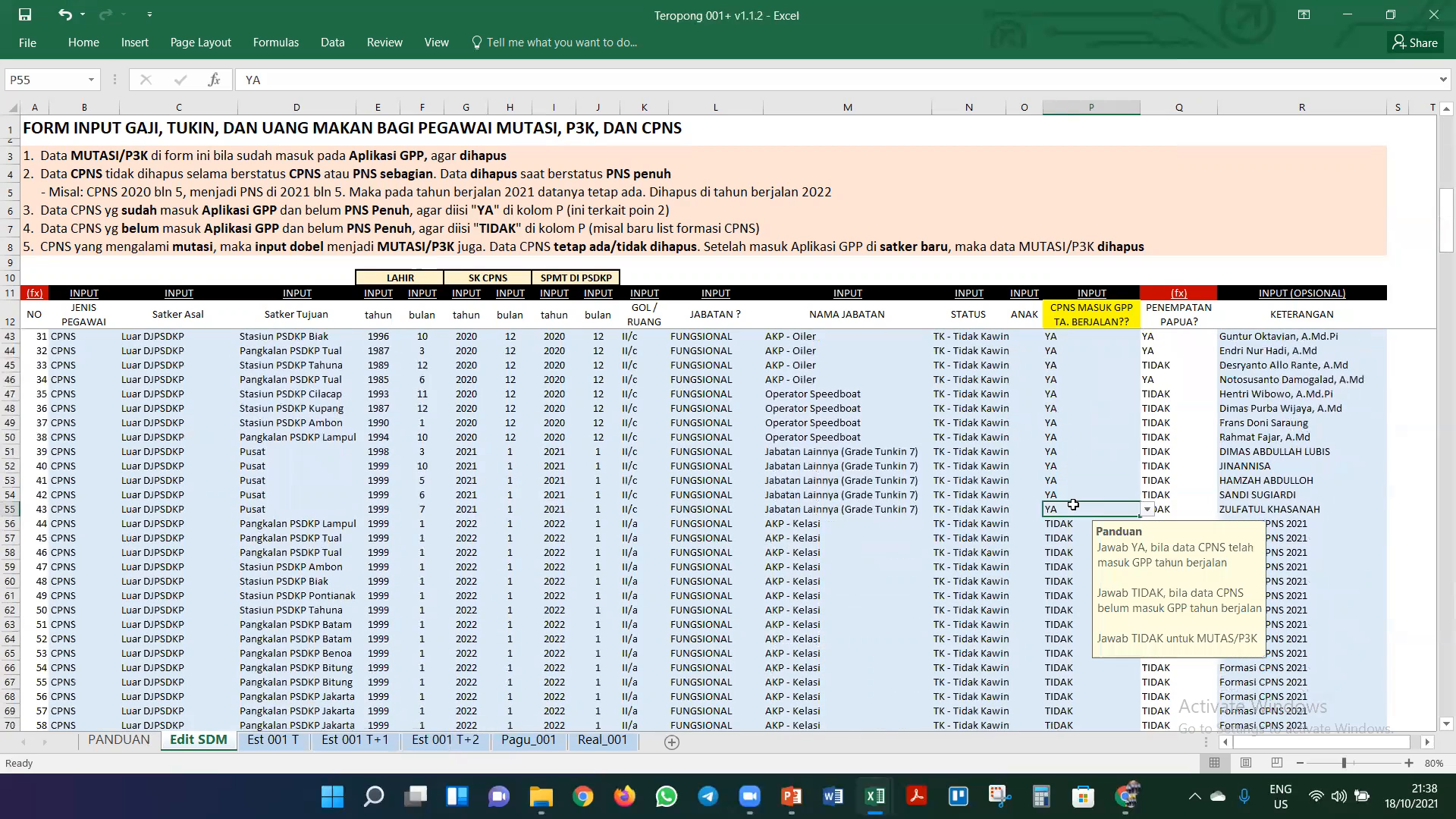
scroll(1251, 388, "up", 6)
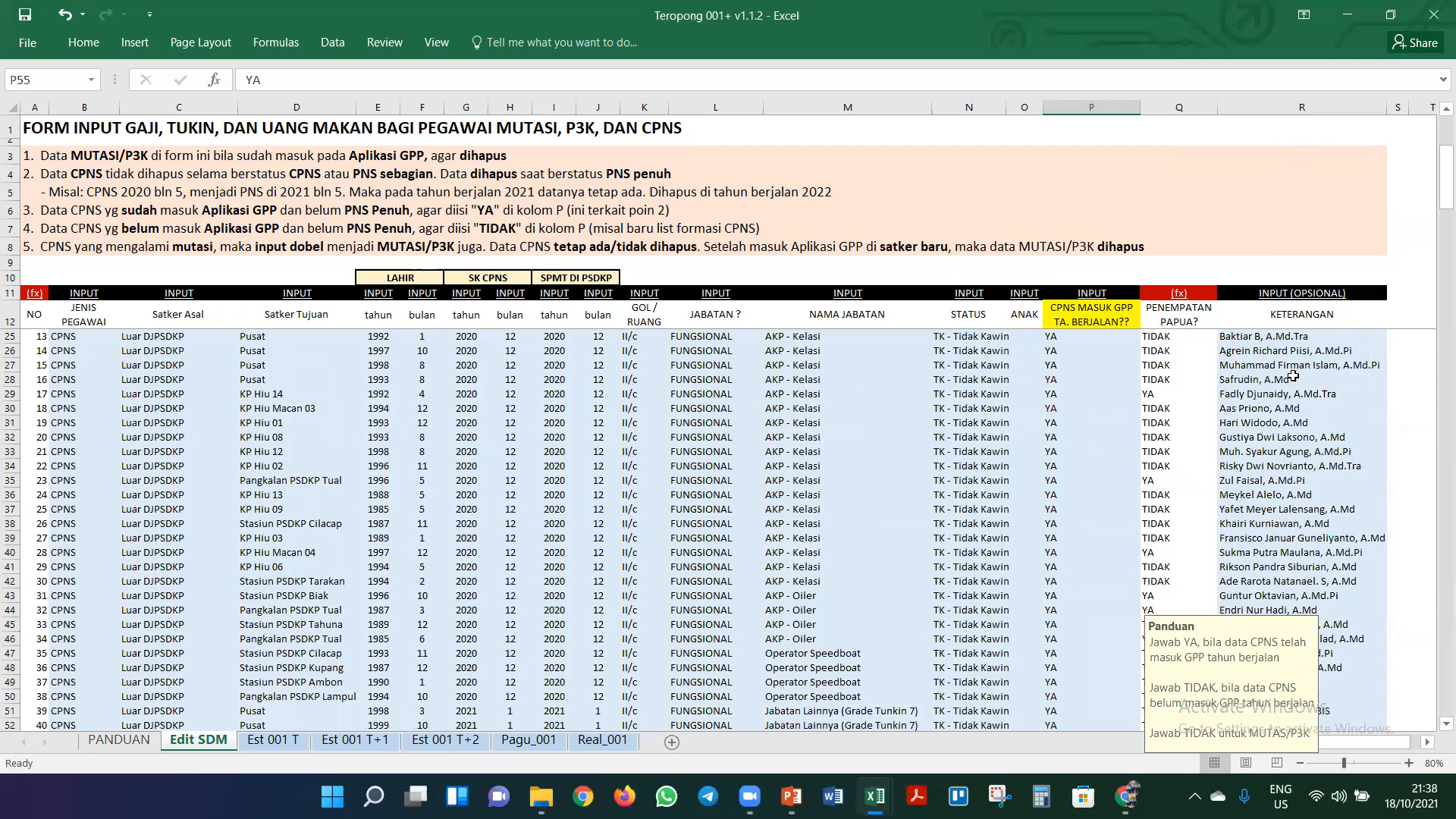
left_click(1283, 406)
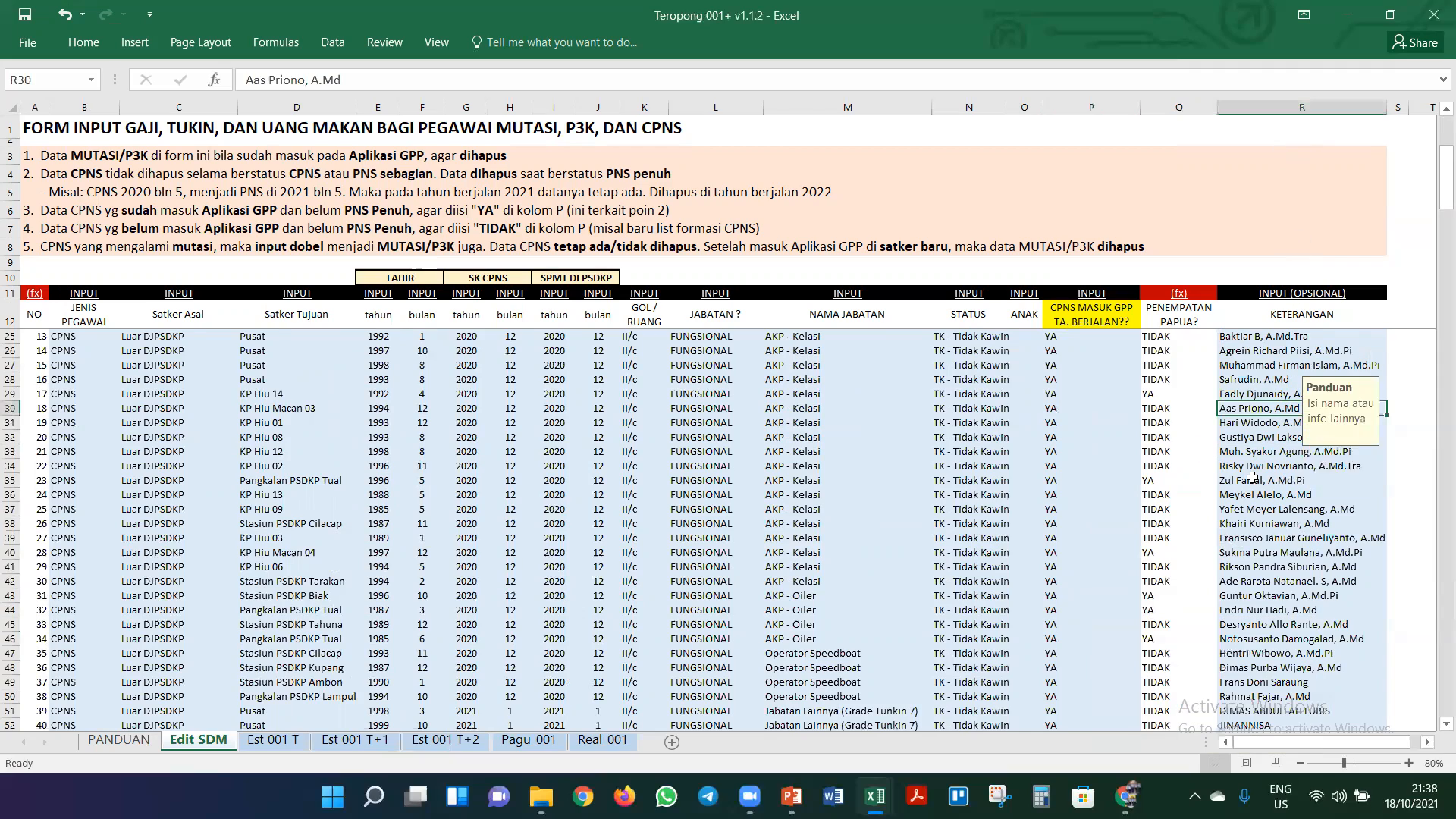
scroll(1252, 478, "down", 8)
scroll(1253, 478, "down", 1)
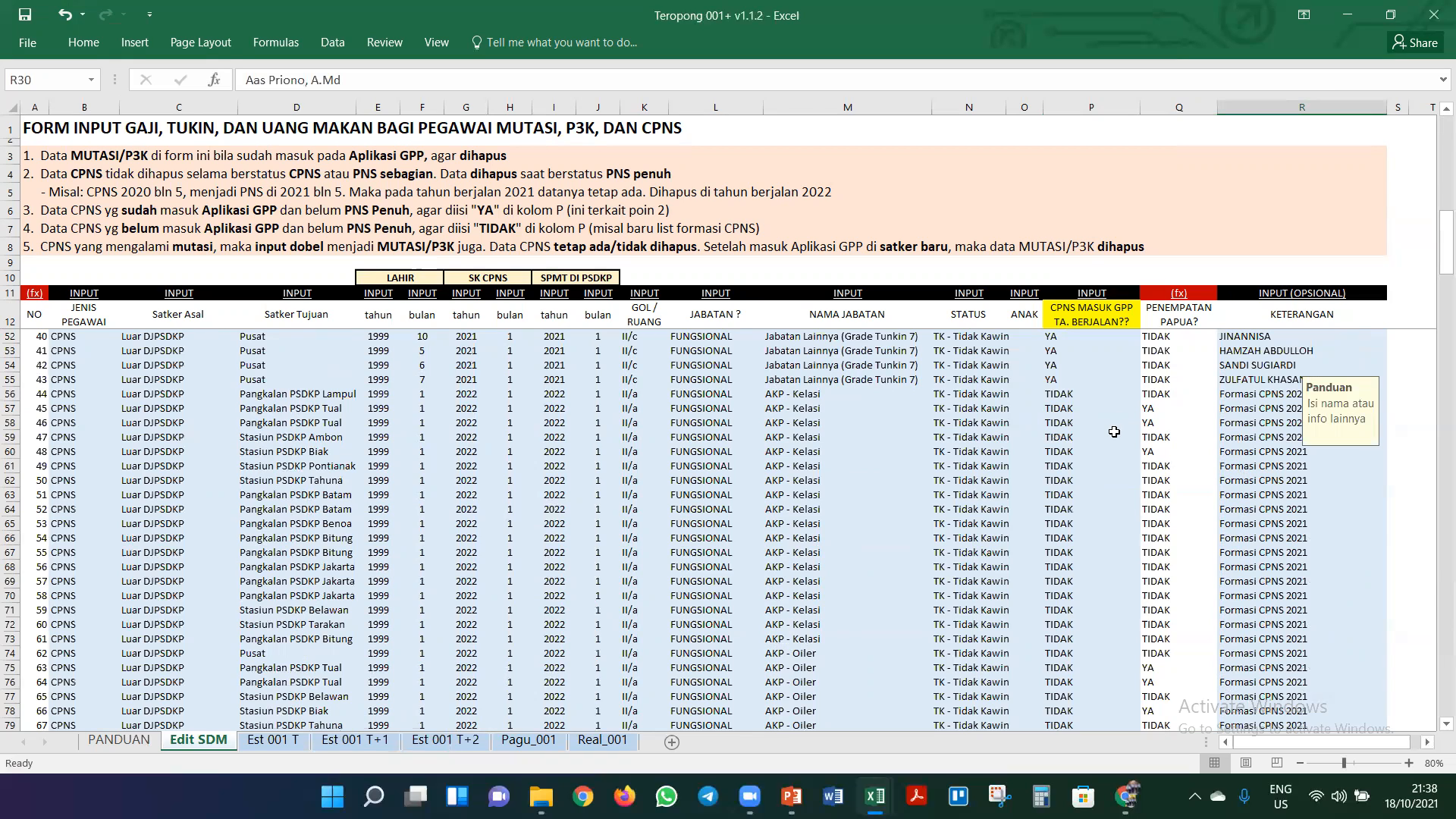
- Inspect row 56's SK CPNS and SPMT dates together with the options for its CPNS MASUK GPP TA. BERJALAN?? answer
left_click(1074, 392)
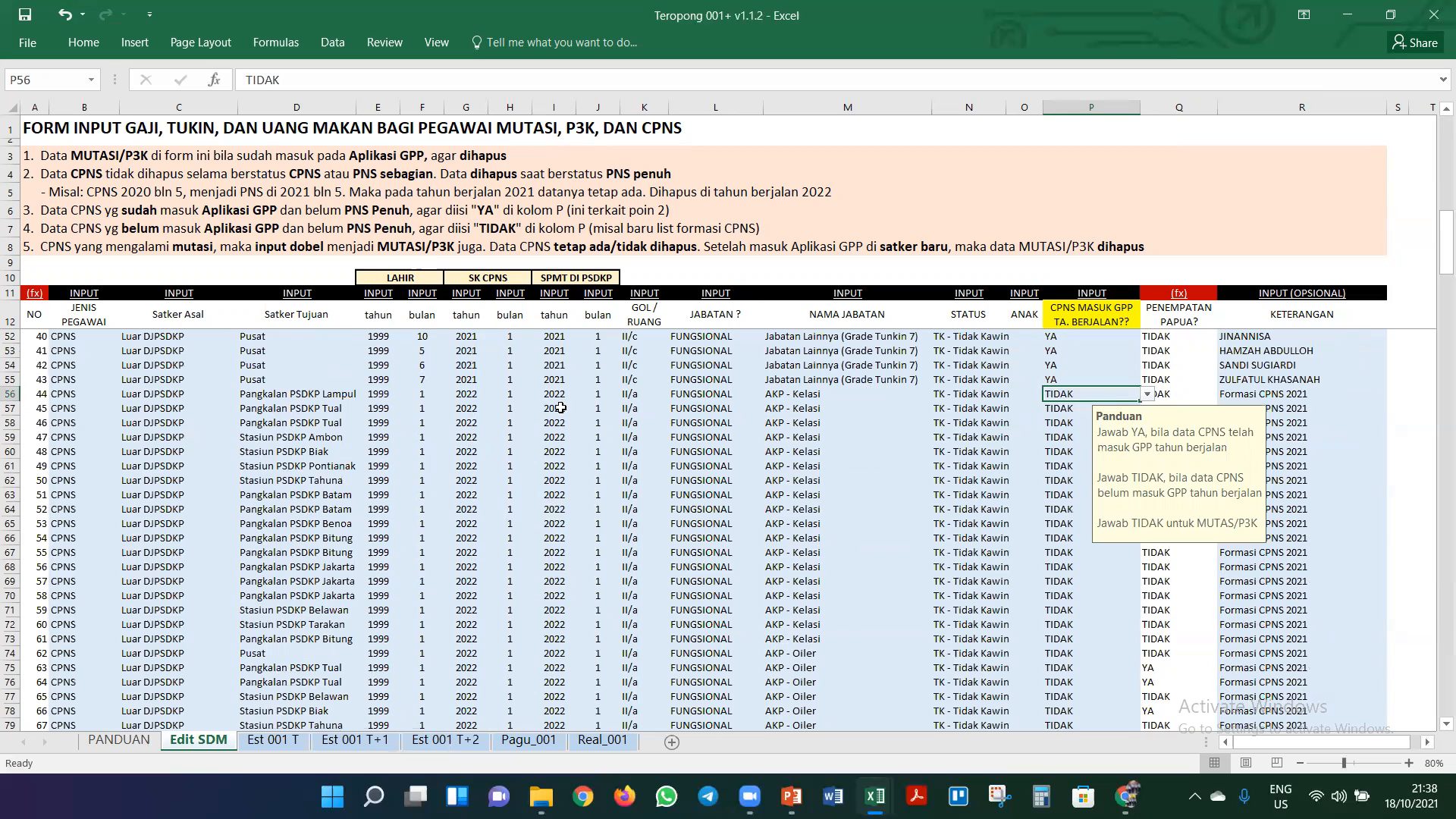
left_click(597, 398)
left_click(509, 396)
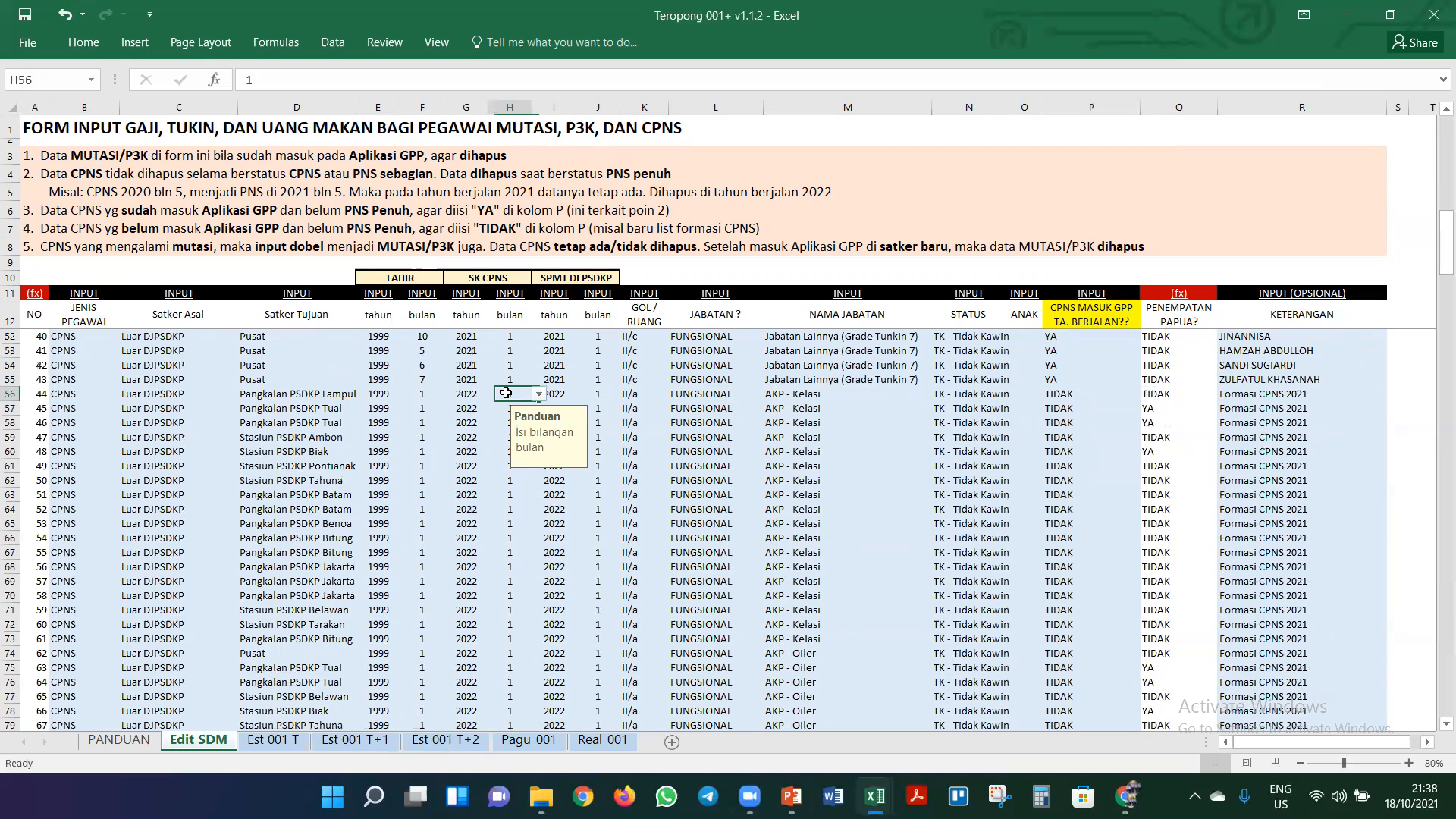
left_click(599, 397)
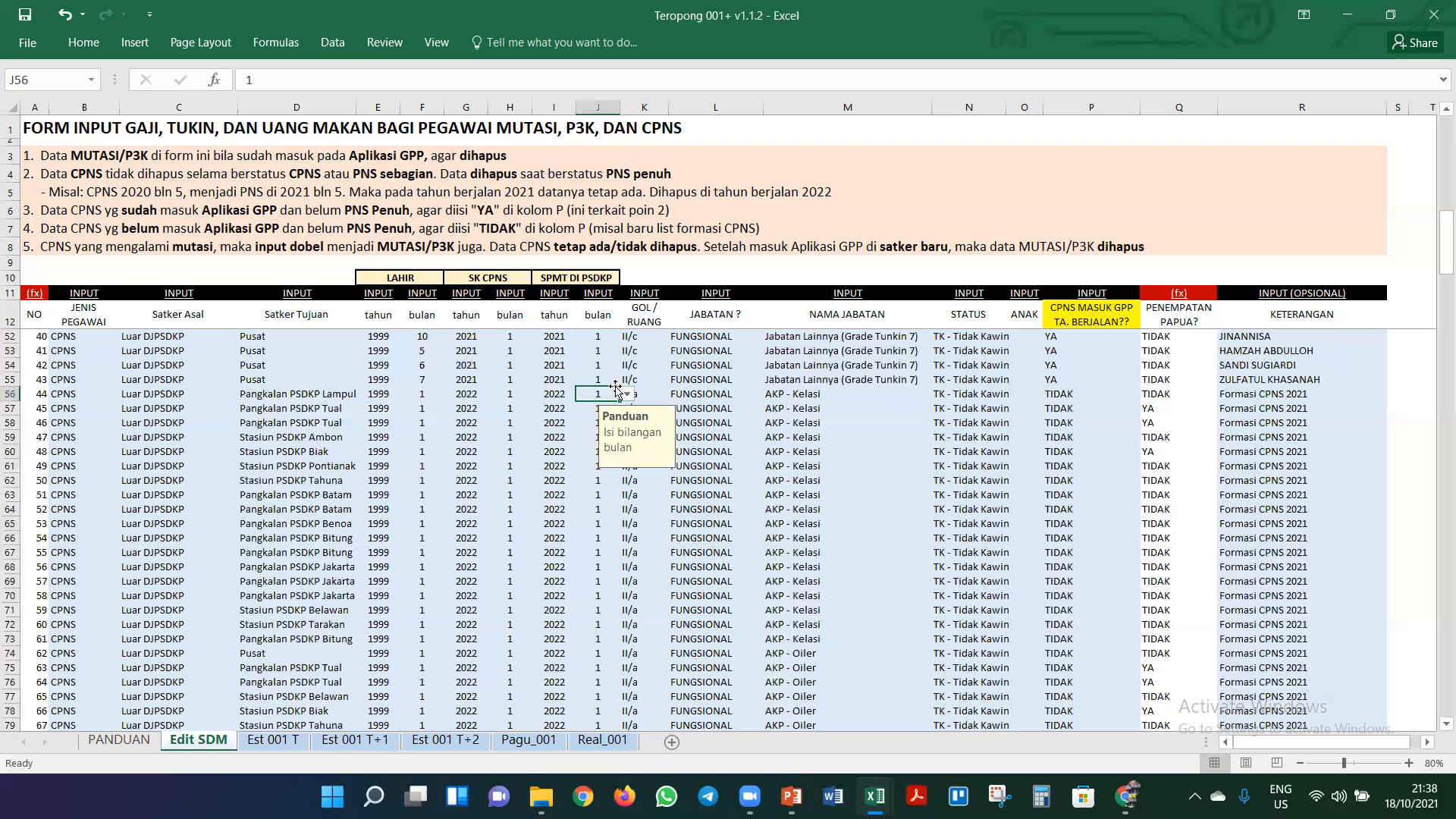
left_click(1106, 396)
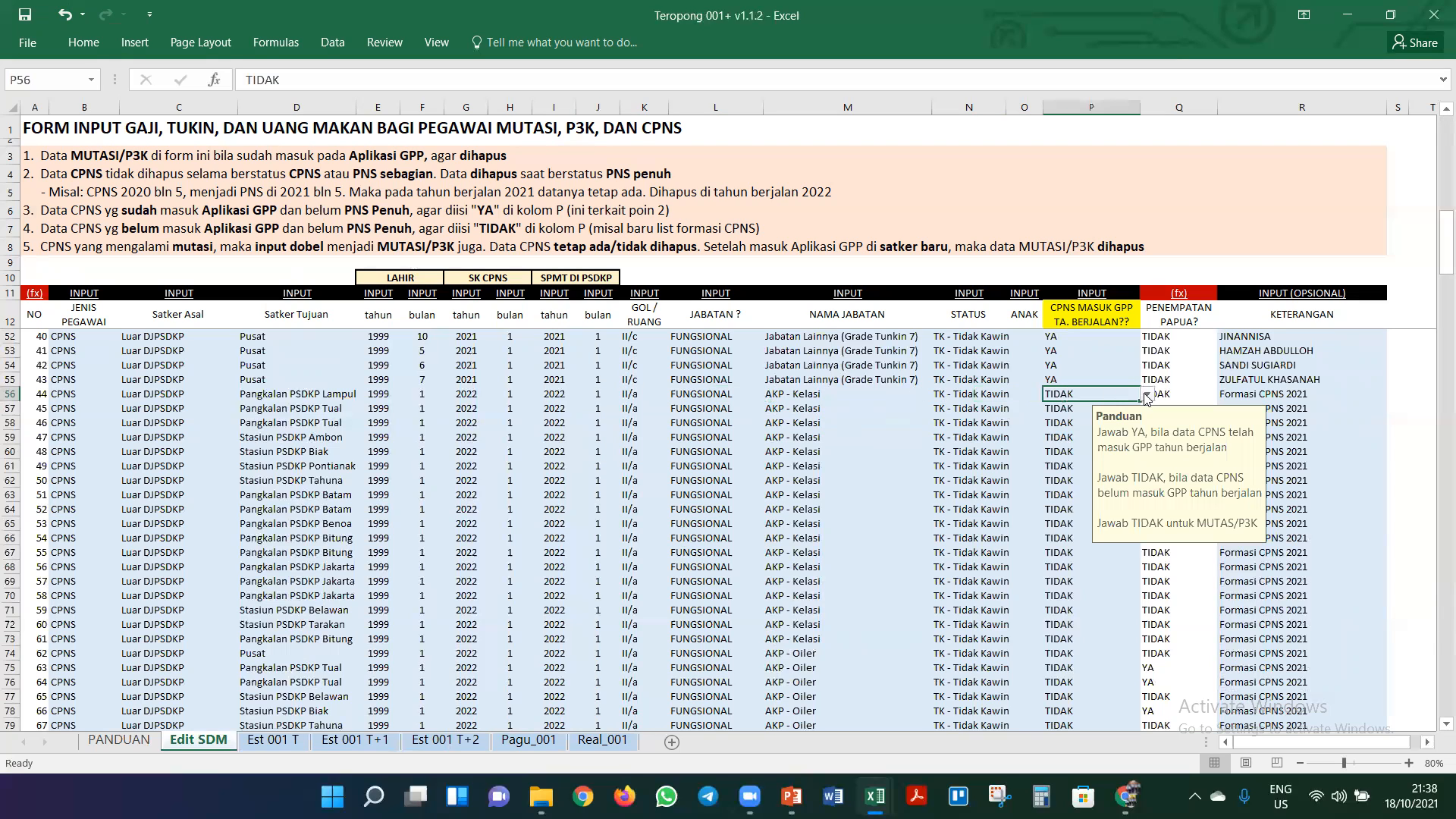
left_click(1147, 395)
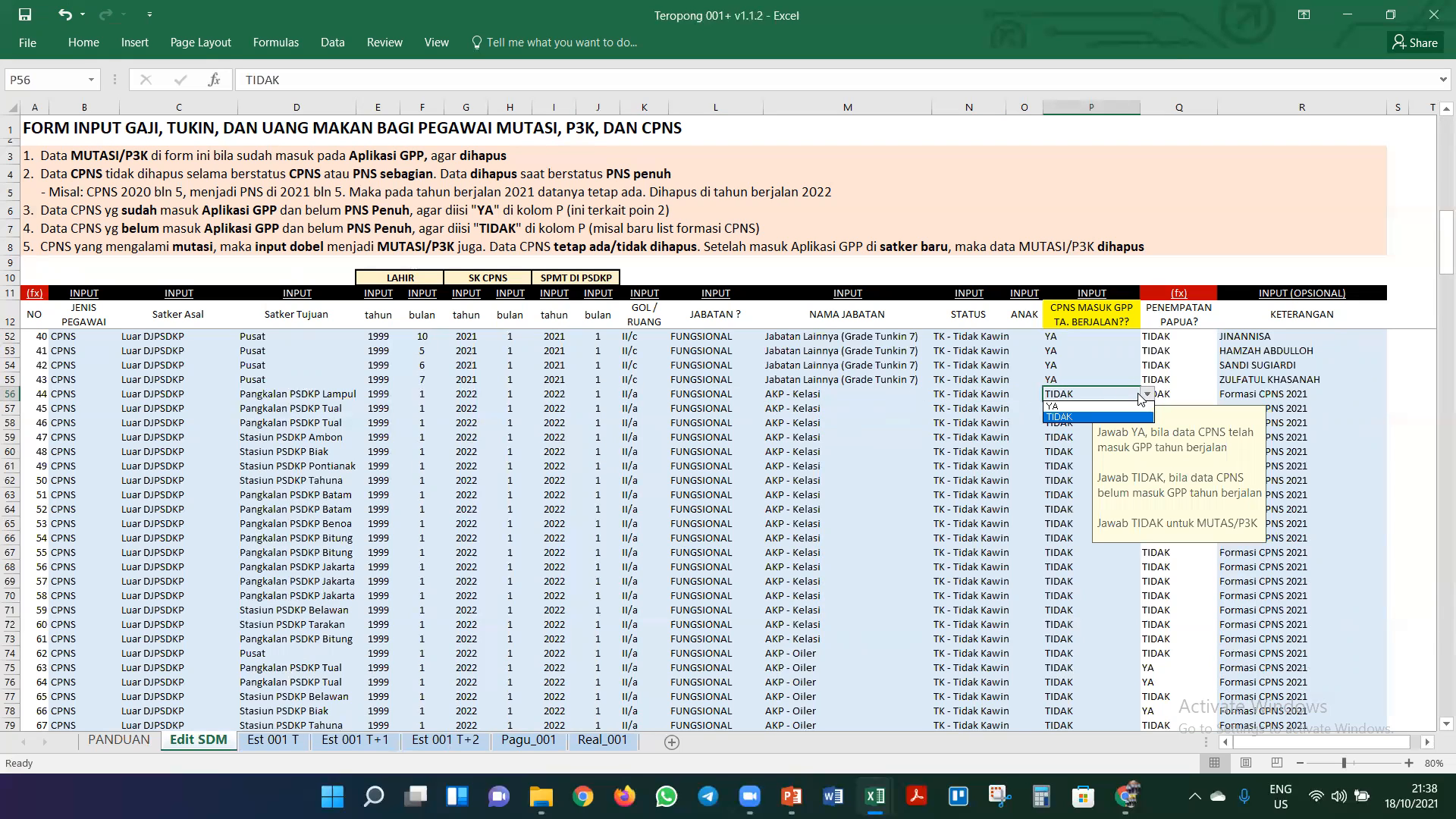
left_click(1149, 394)
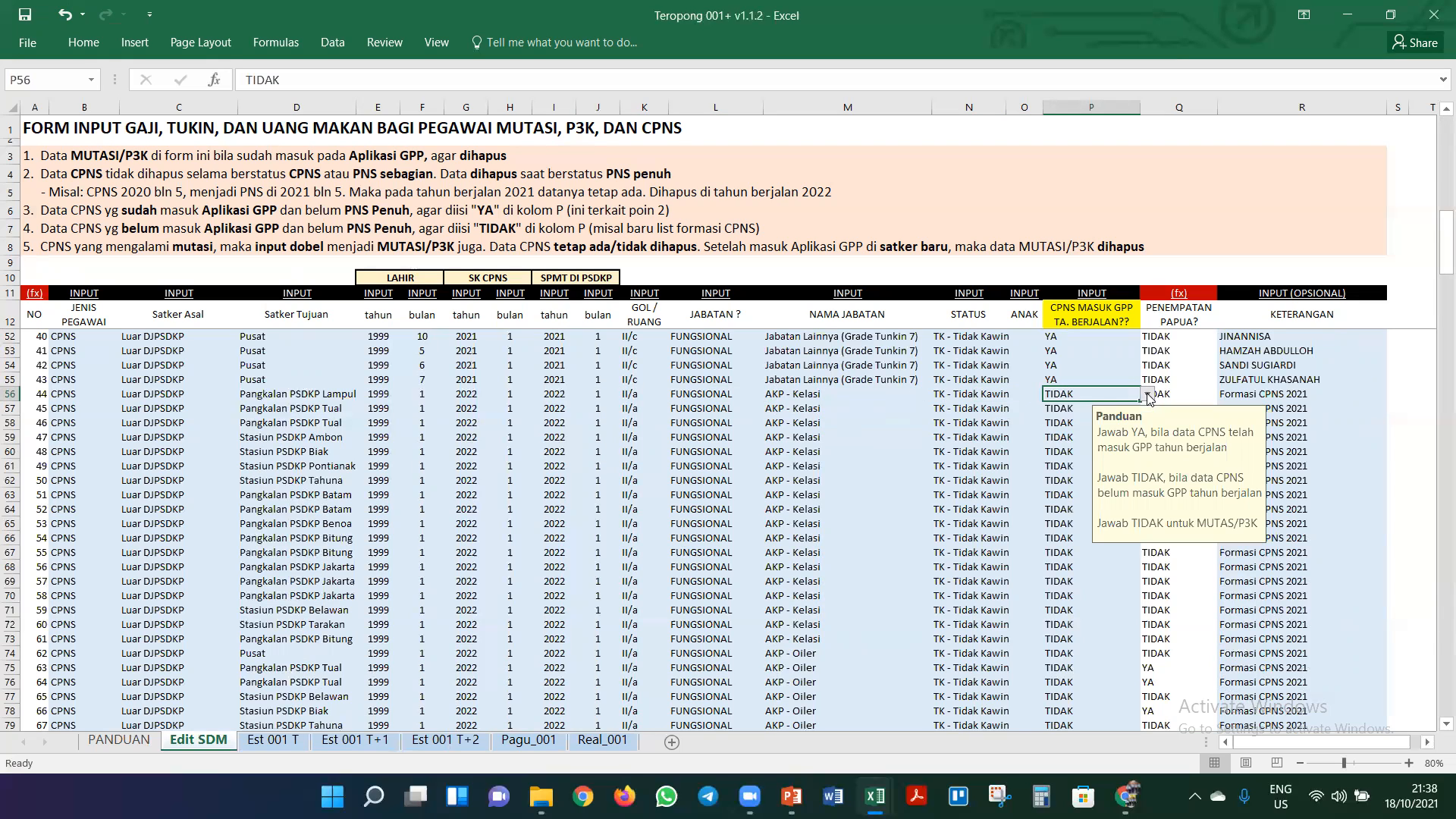
- Review the YA answers from row 55 upward and open the Est 001 T sheet
left_click(1075, 379)
scroll(1034, 414, "up", 6)
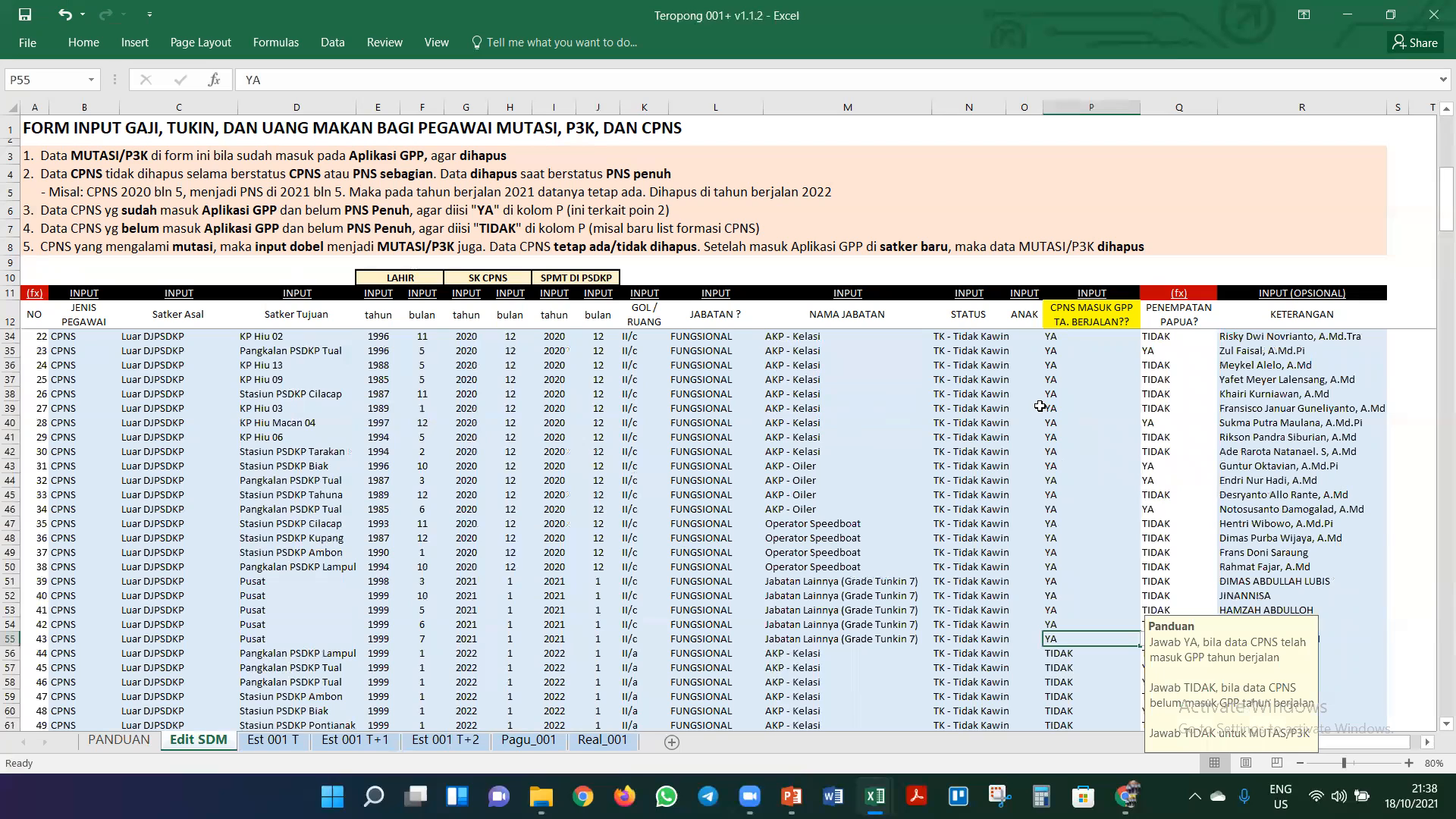
left_click(261, 742)
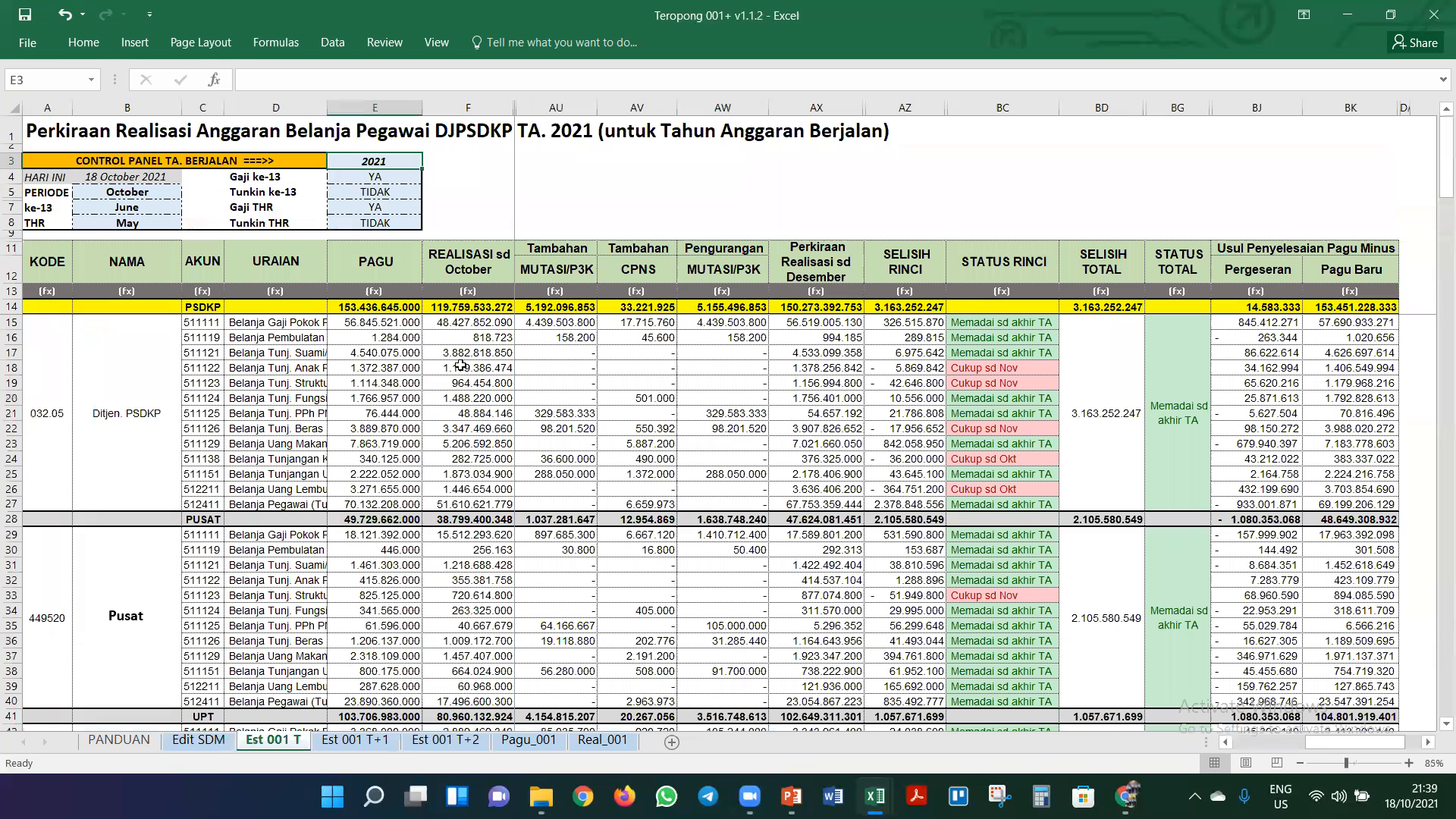
- Examine the REALISASI sd October figures from the PSDKP total down to the PUSAT total on Est 001 T
left_click_drag(483, 305, 484, 383)
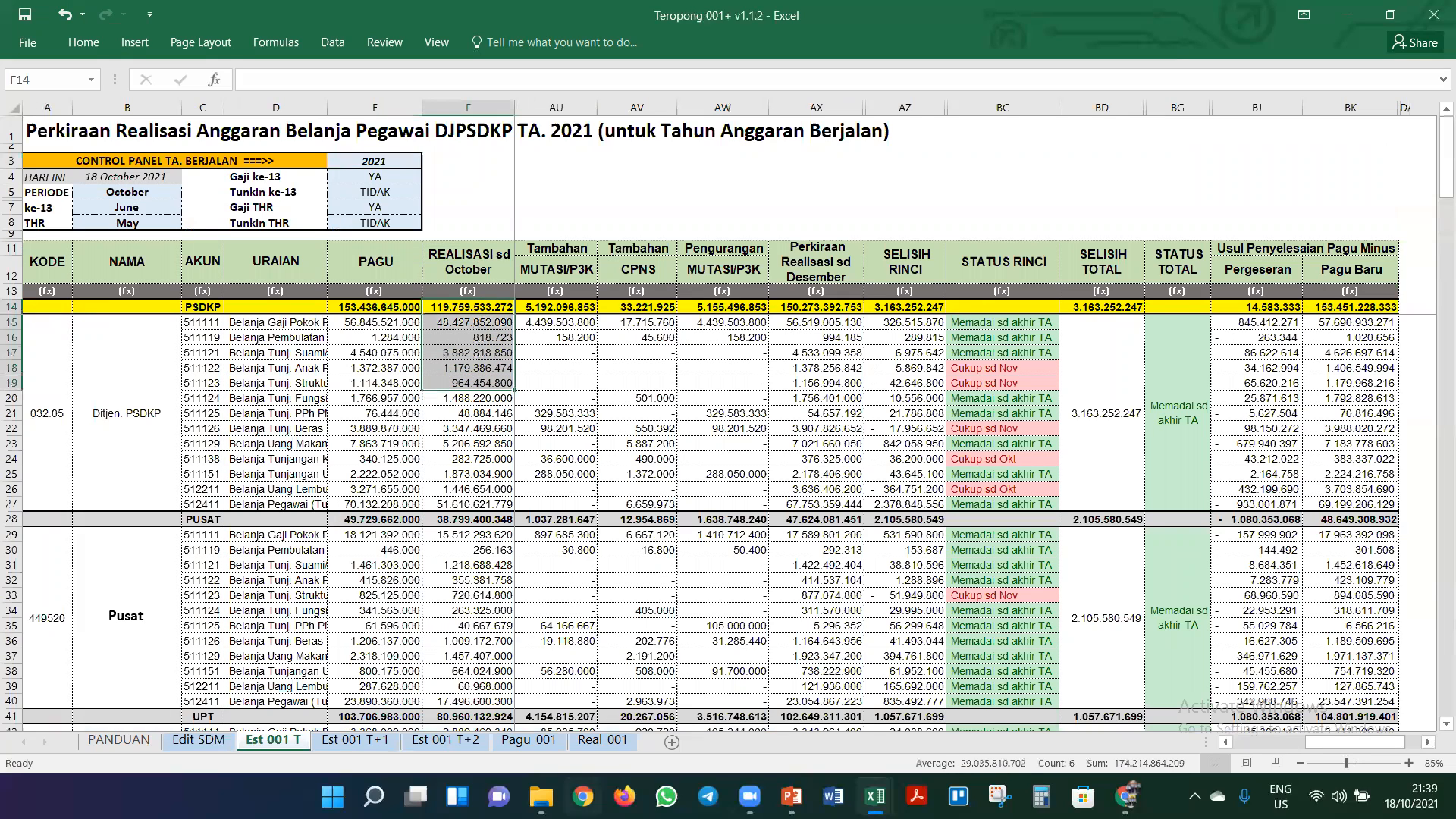
left_click_drag(468, 304, 467, 520)
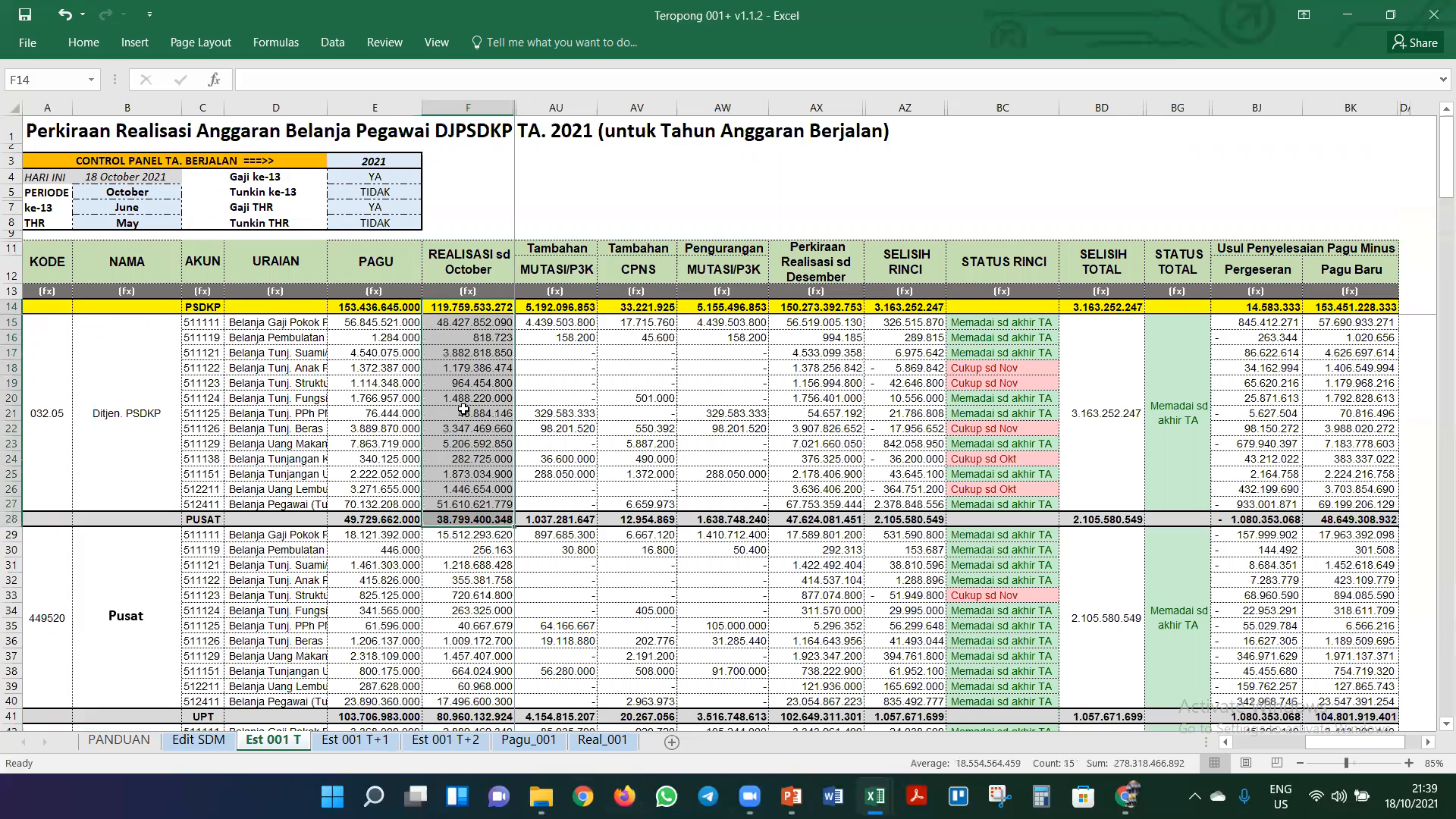
left_click(473, 323)
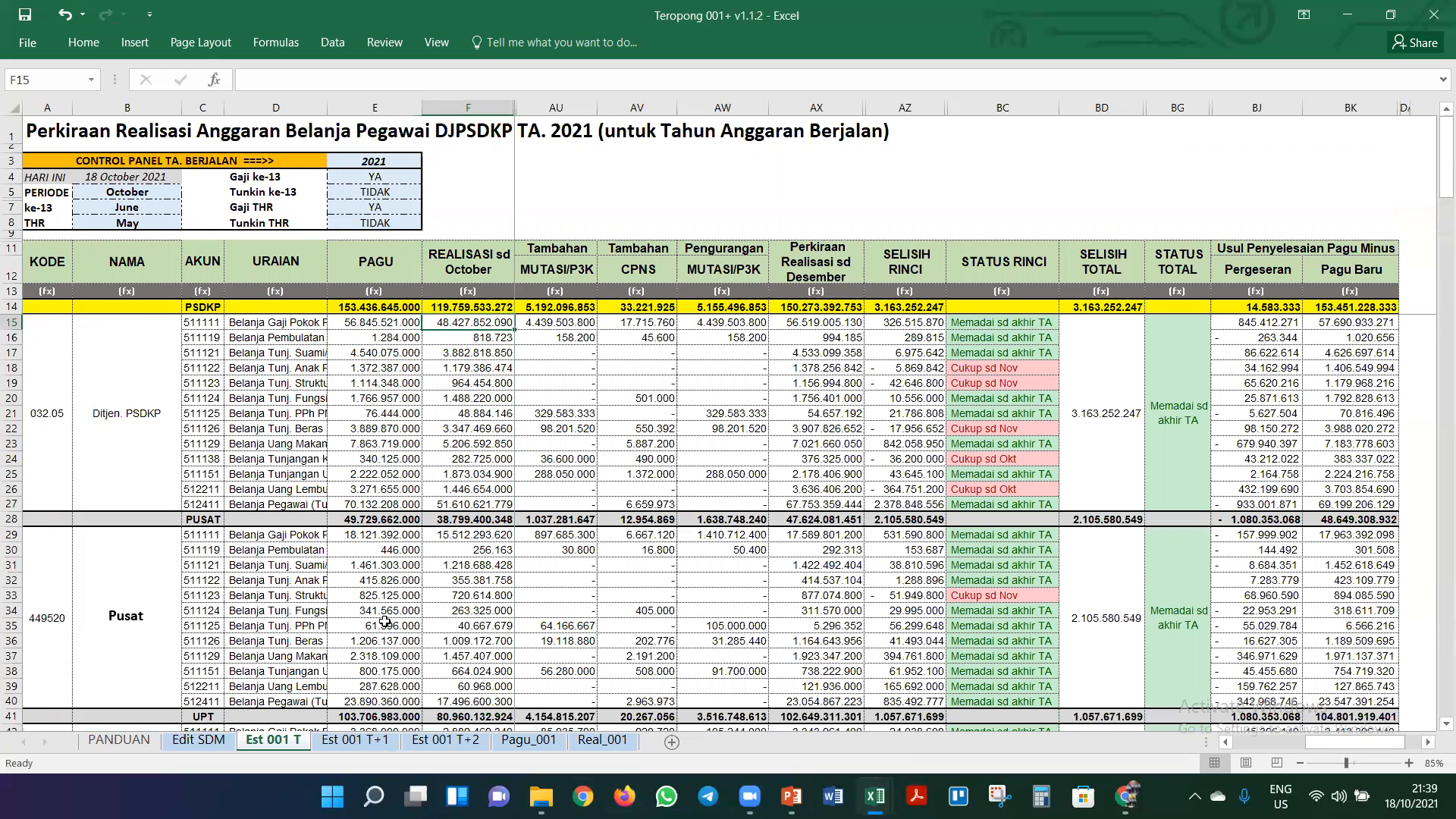
- Compare Est 001 T with the Est 001 T+1 sheet and inspect the 2022 baseline of account 511111
left_click(365, 740)
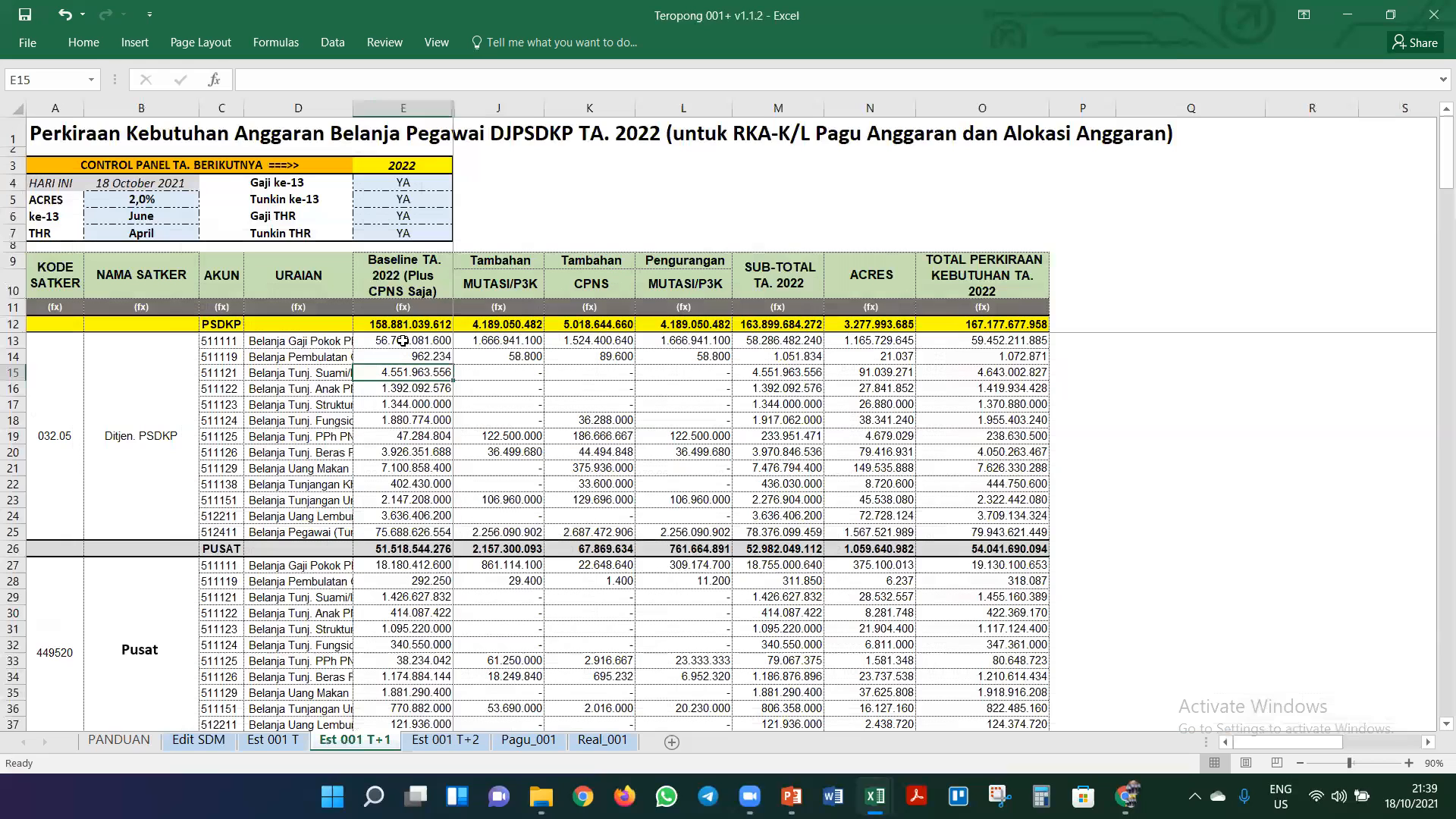
left_click(286, 743)
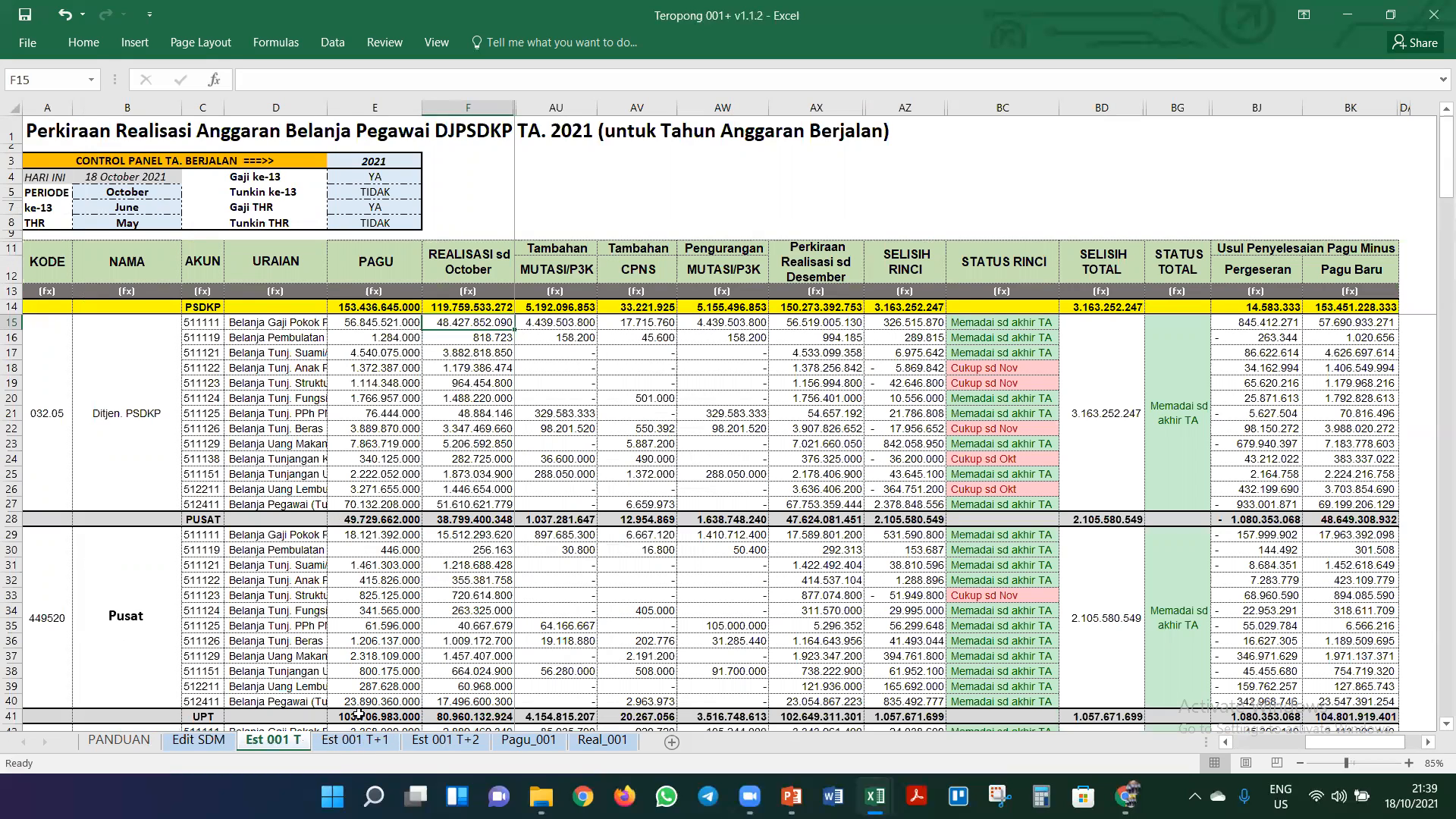
left_click(356, 743)
left_click(410, 343)
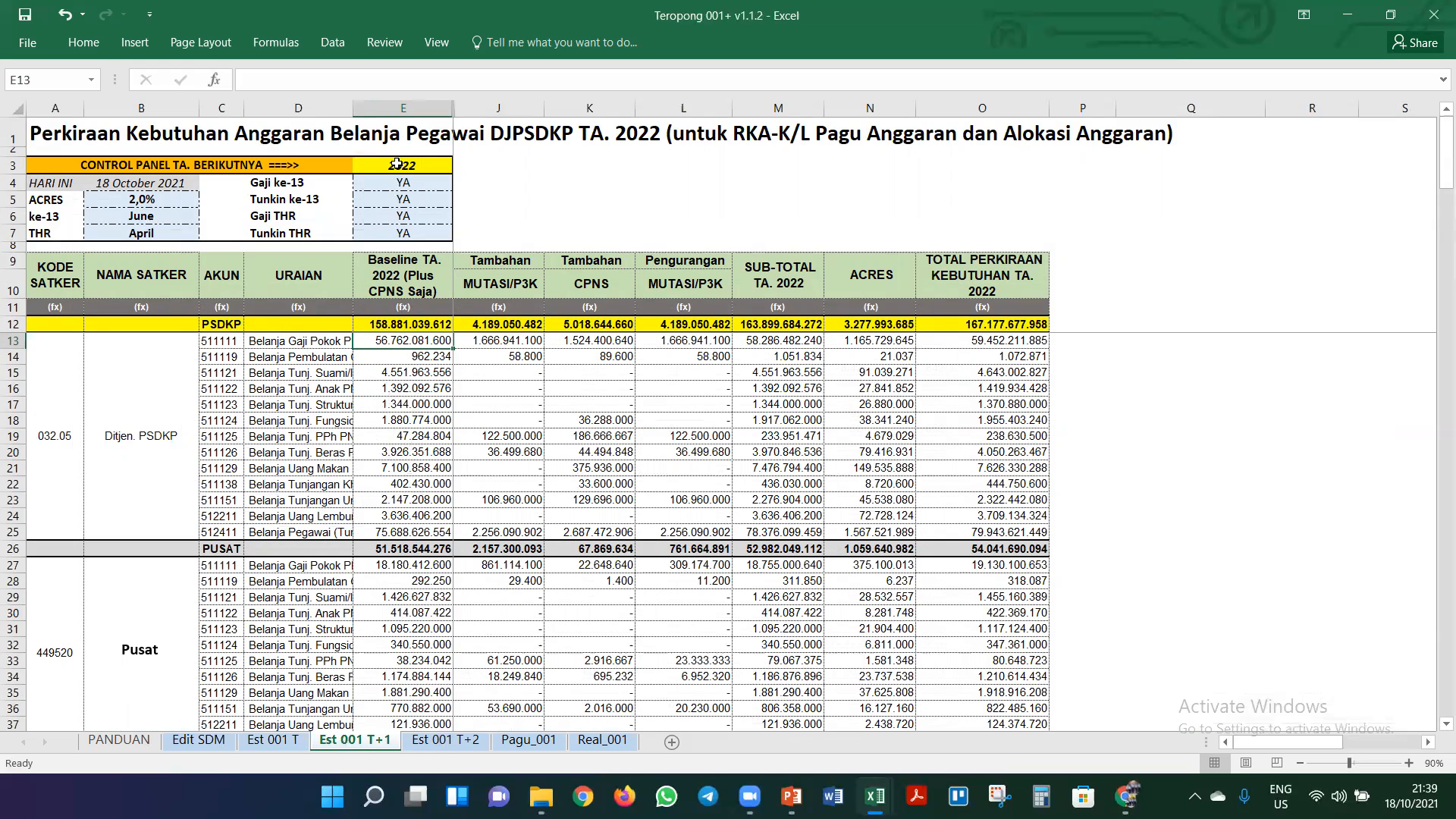
- Inspect row 13's SPMT year and month on Edit SDM and return to Est 001 T+1
left_click(202, 746)
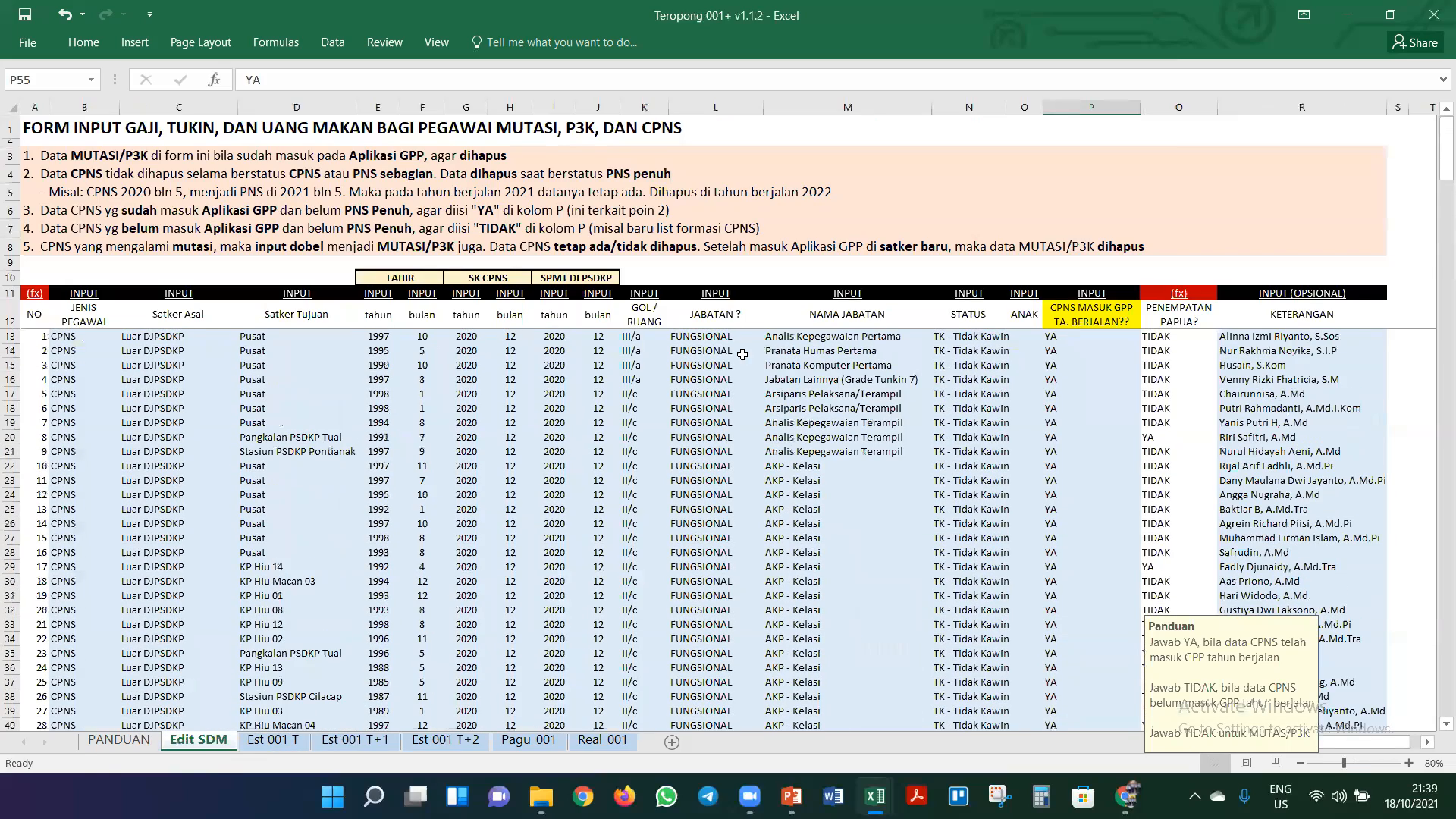
left_click(554, 335)
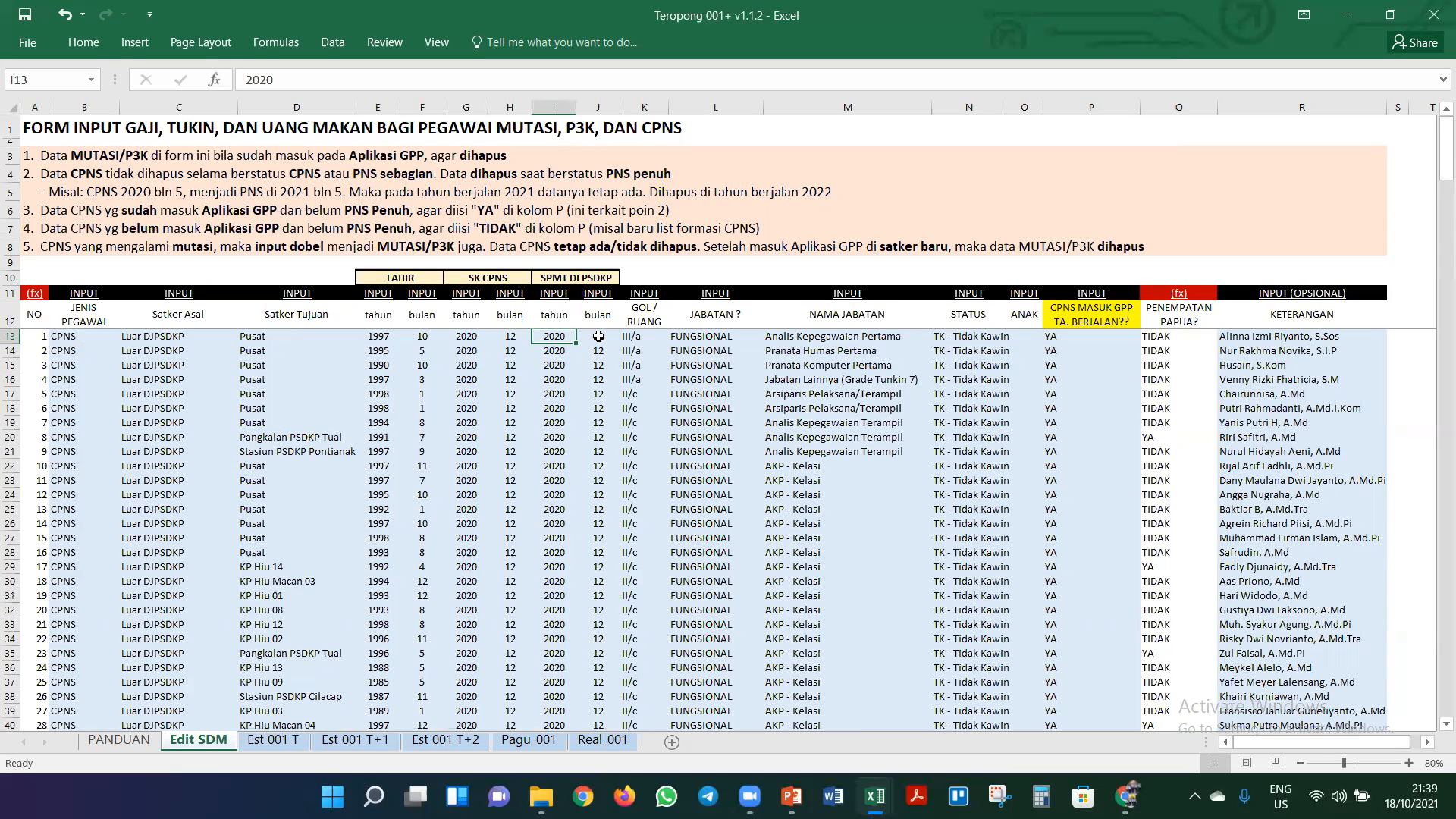
left_click(588, 338)
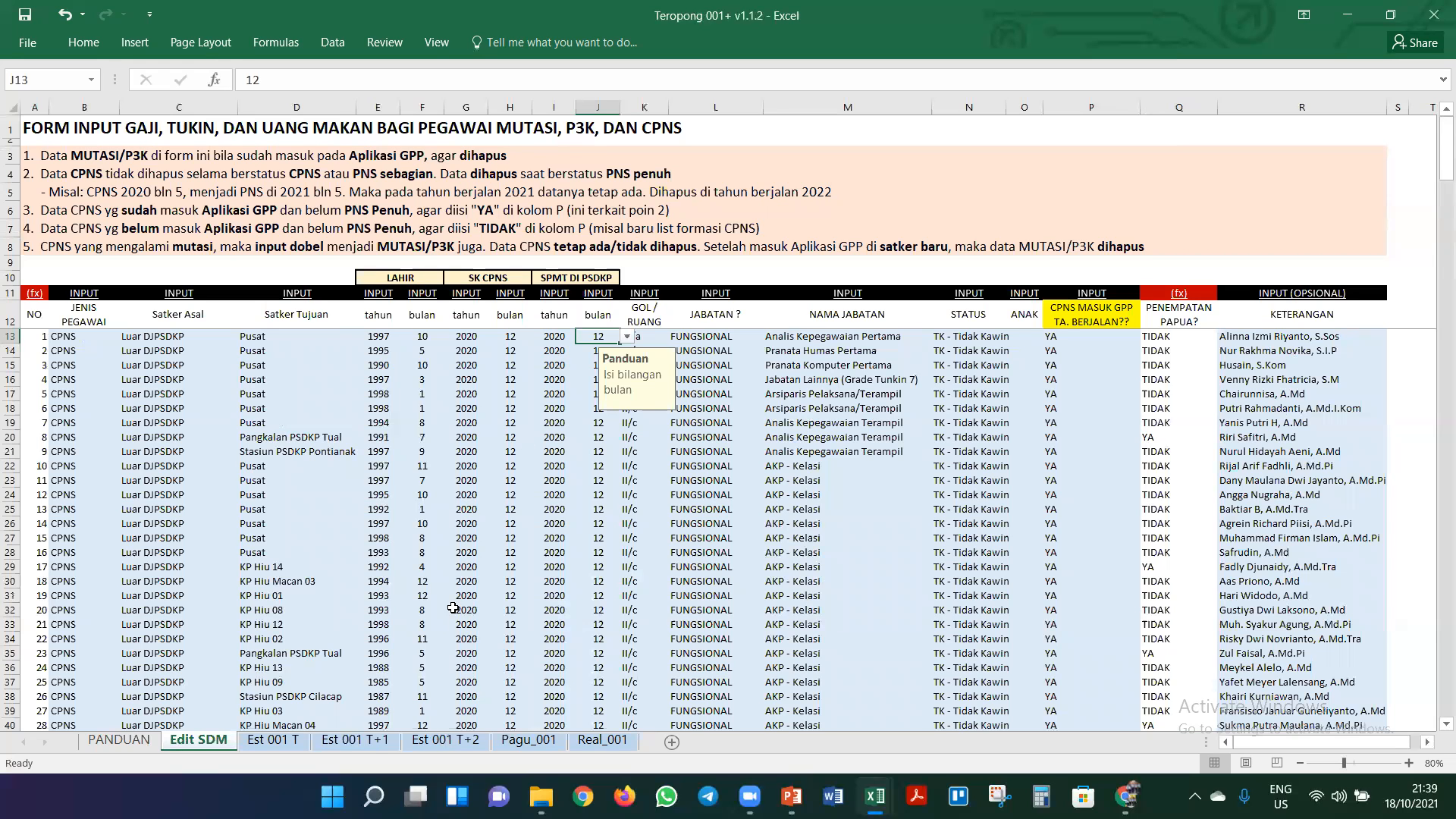
left_click(366, 742)
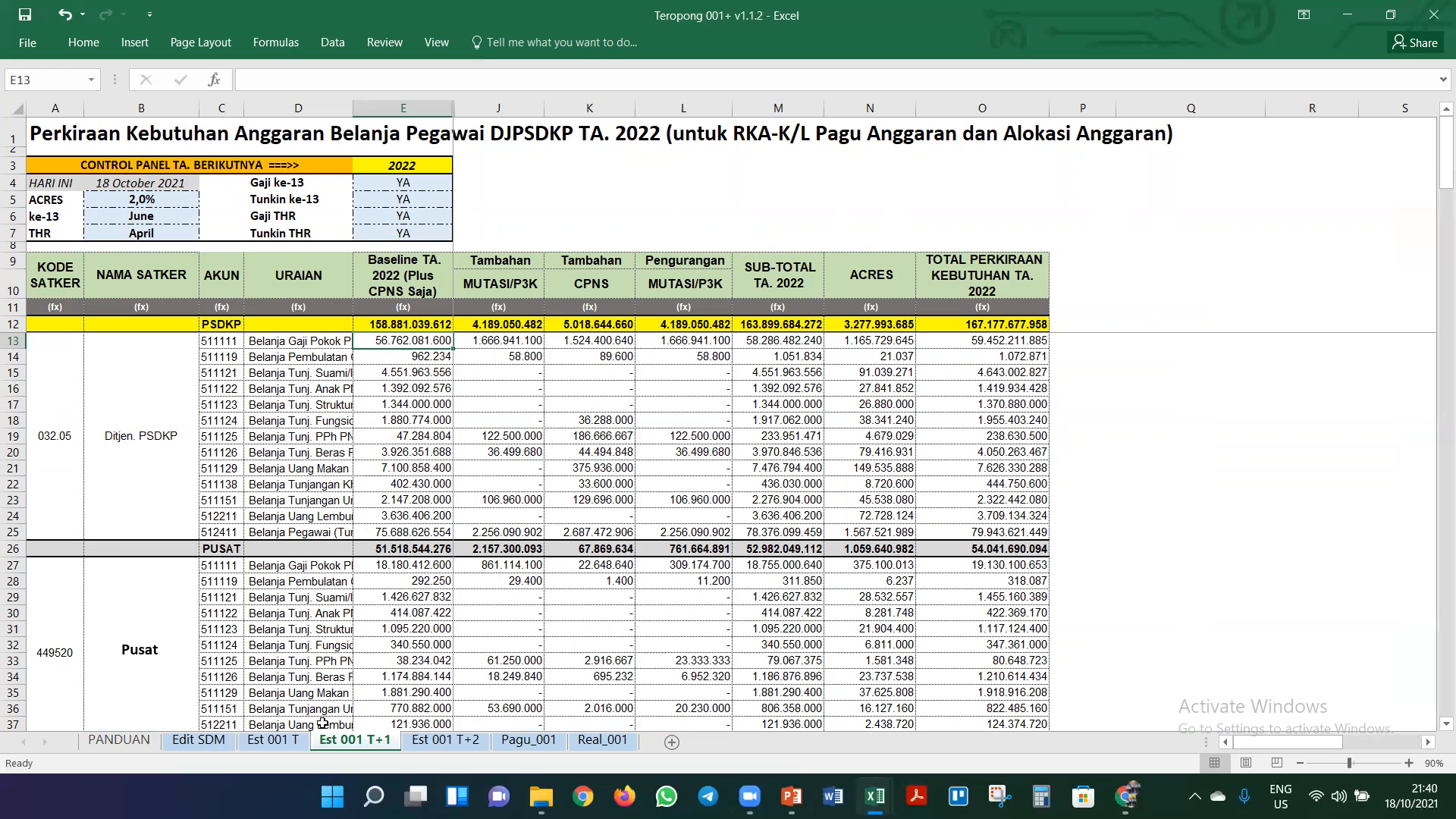
- Reselect YA as row 13's CPNS MASUK GPP TA. BERJALAN?? answer on Edit SDM and check Est 001 T+1
left_click(213, 748)
left_click(1066, 340)
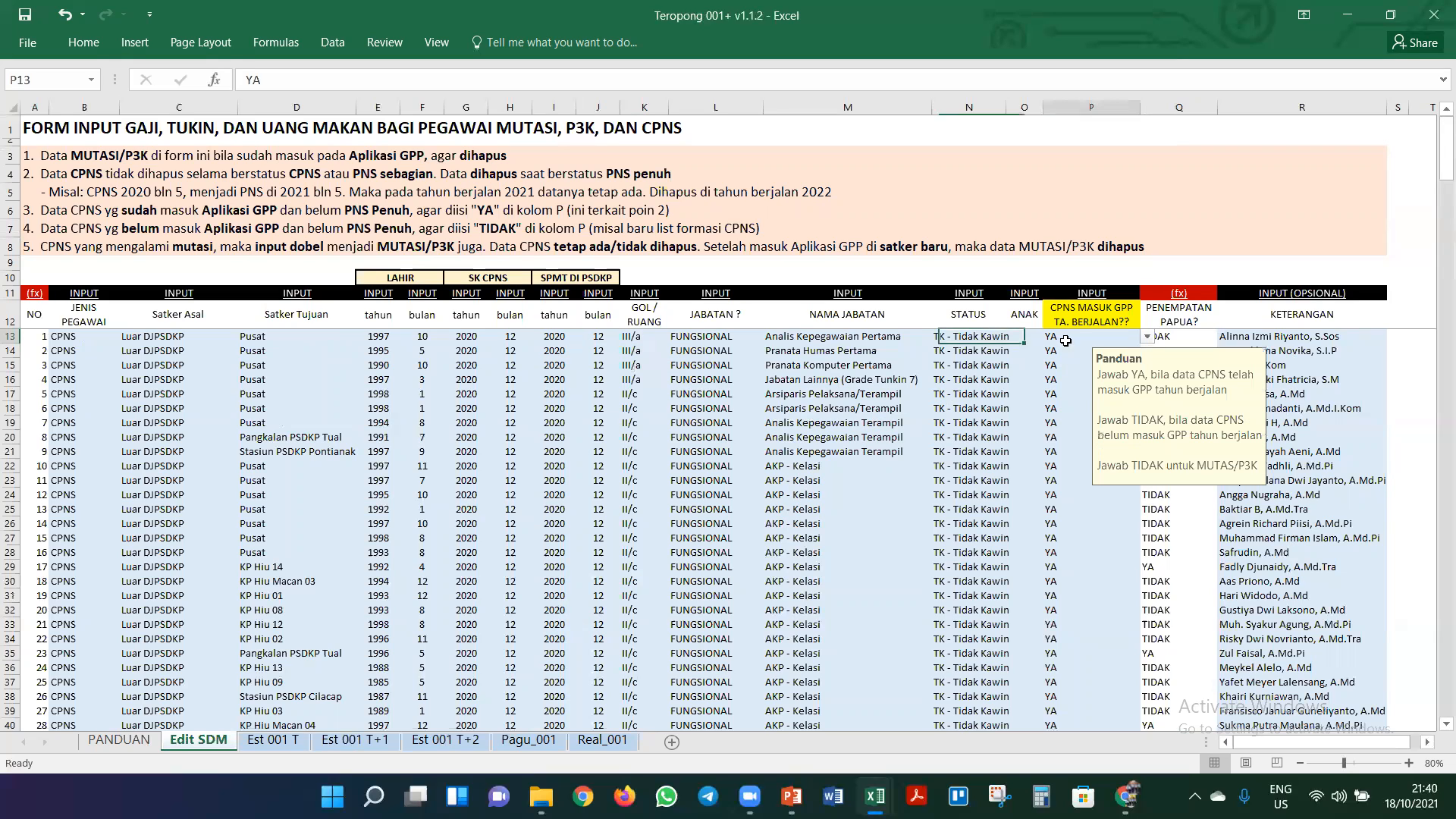
left_click(1147, 336)
left_click(1136, 349)
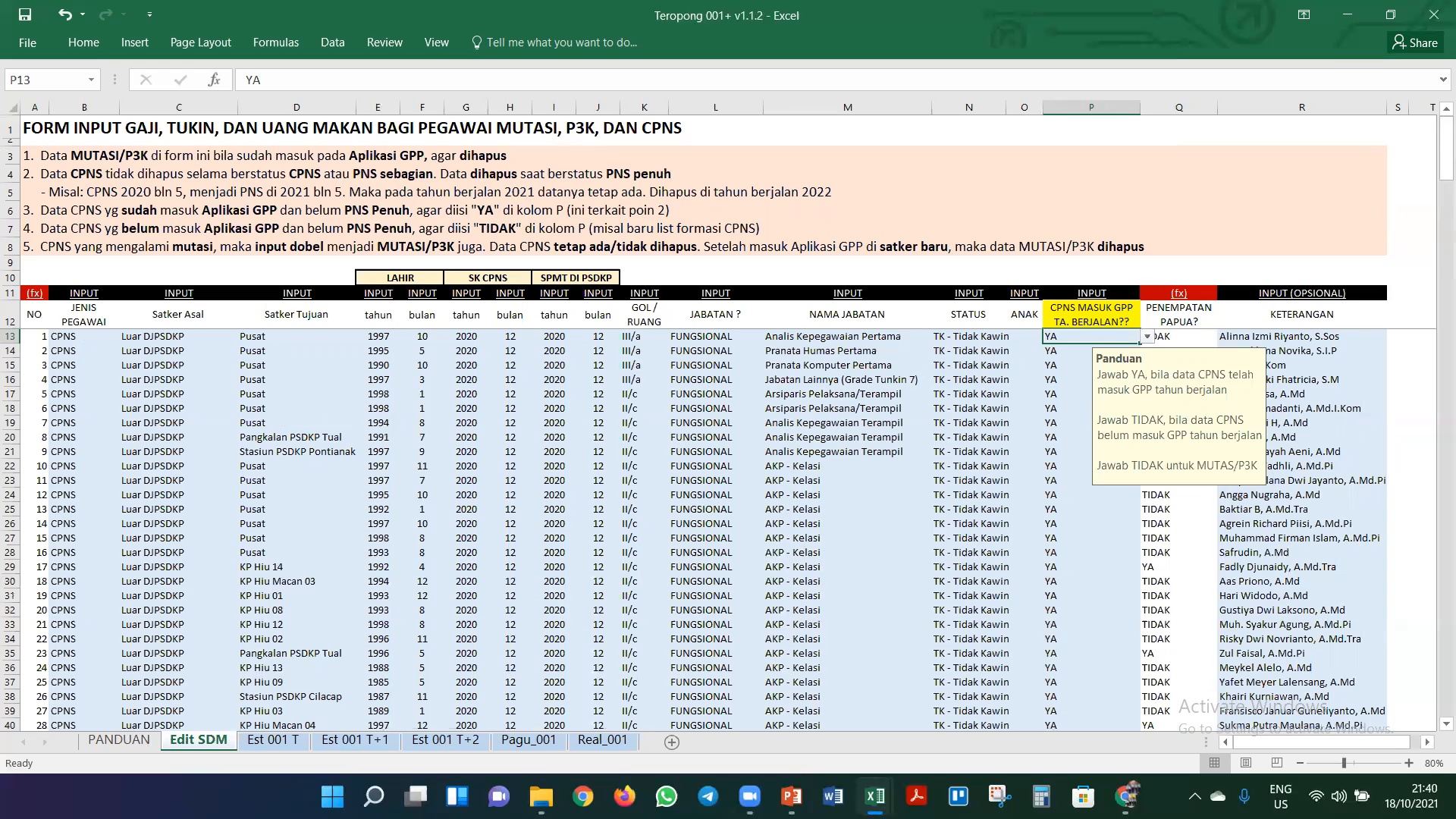
left_click(346, 741)
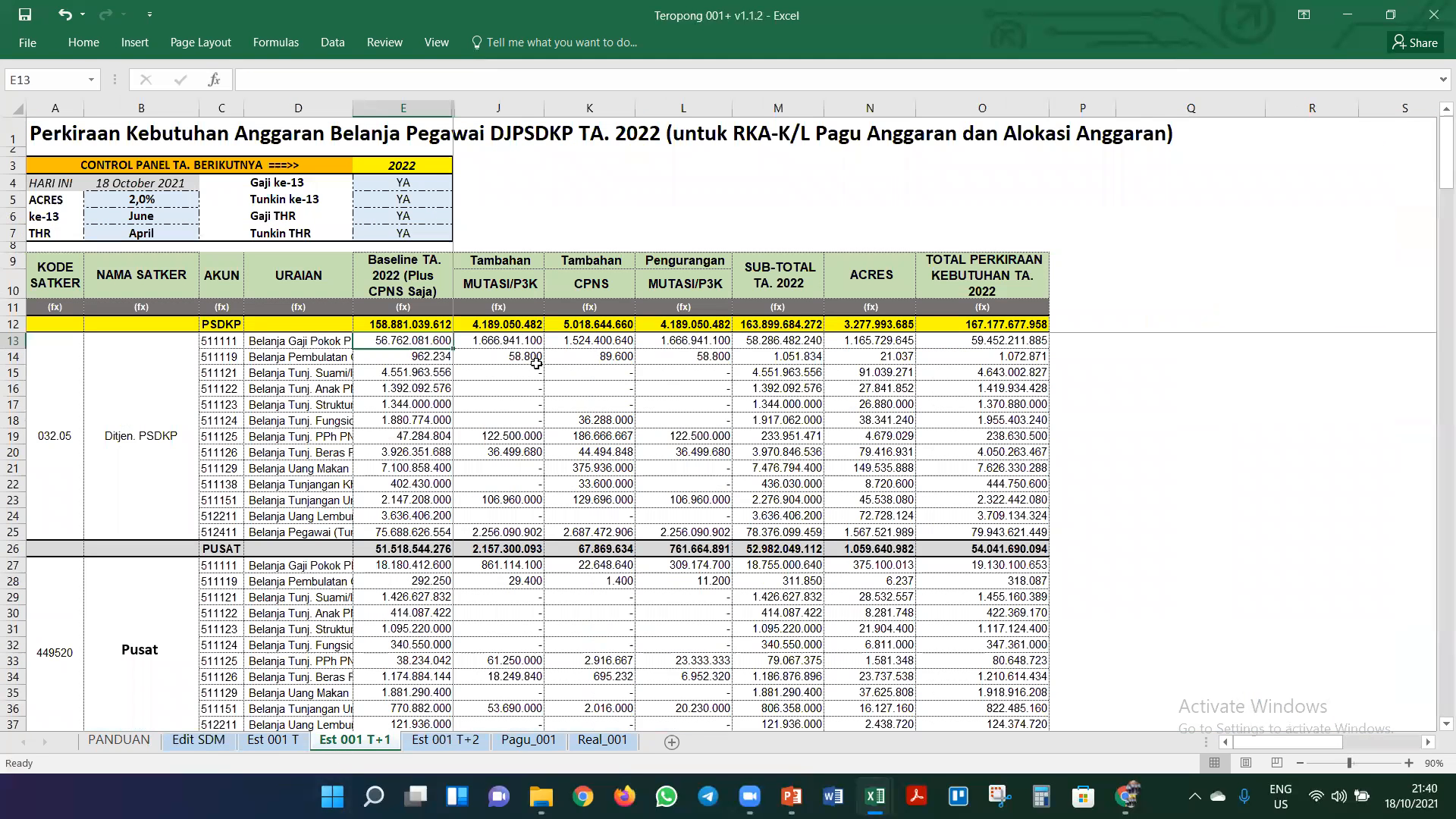
- Set row 13's CPNS MASUK GPP answer to TIDAK and check the PSDKP Tambahan CPNS total on Est 001 T+1
left_click(224, 747)
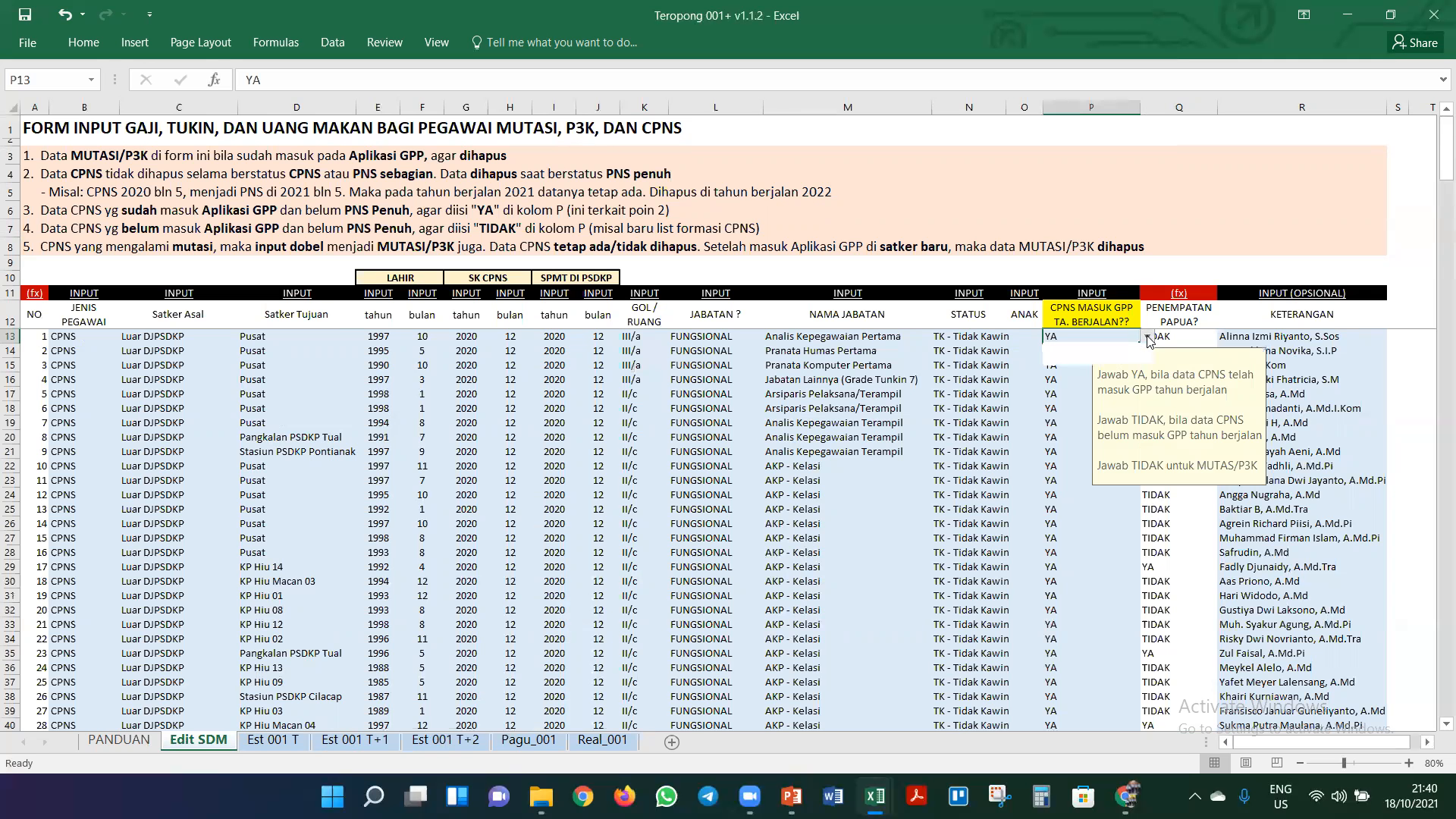
left_click(1062, 364)
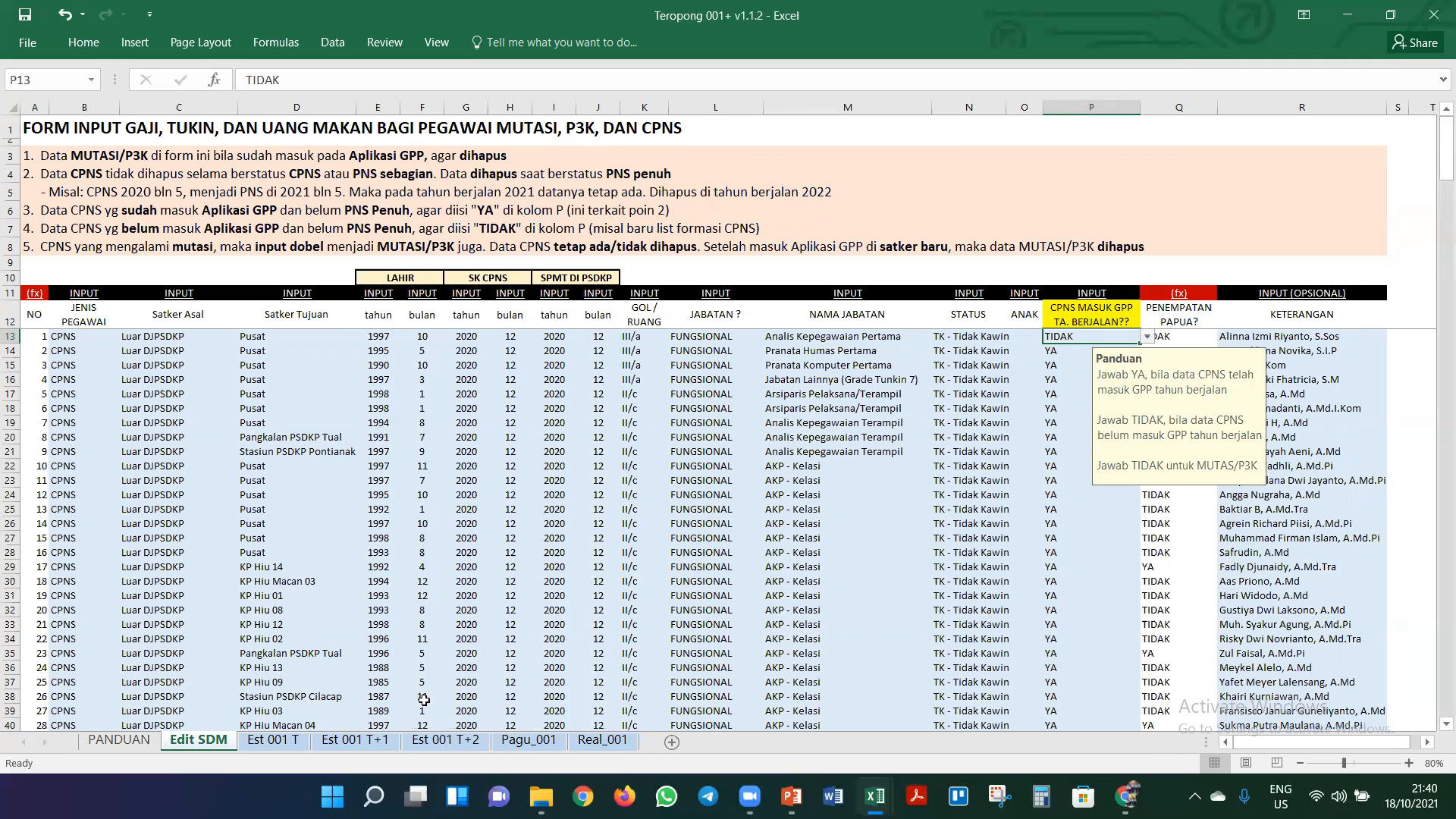
left_click(350, 744)
left_click(612, 326)
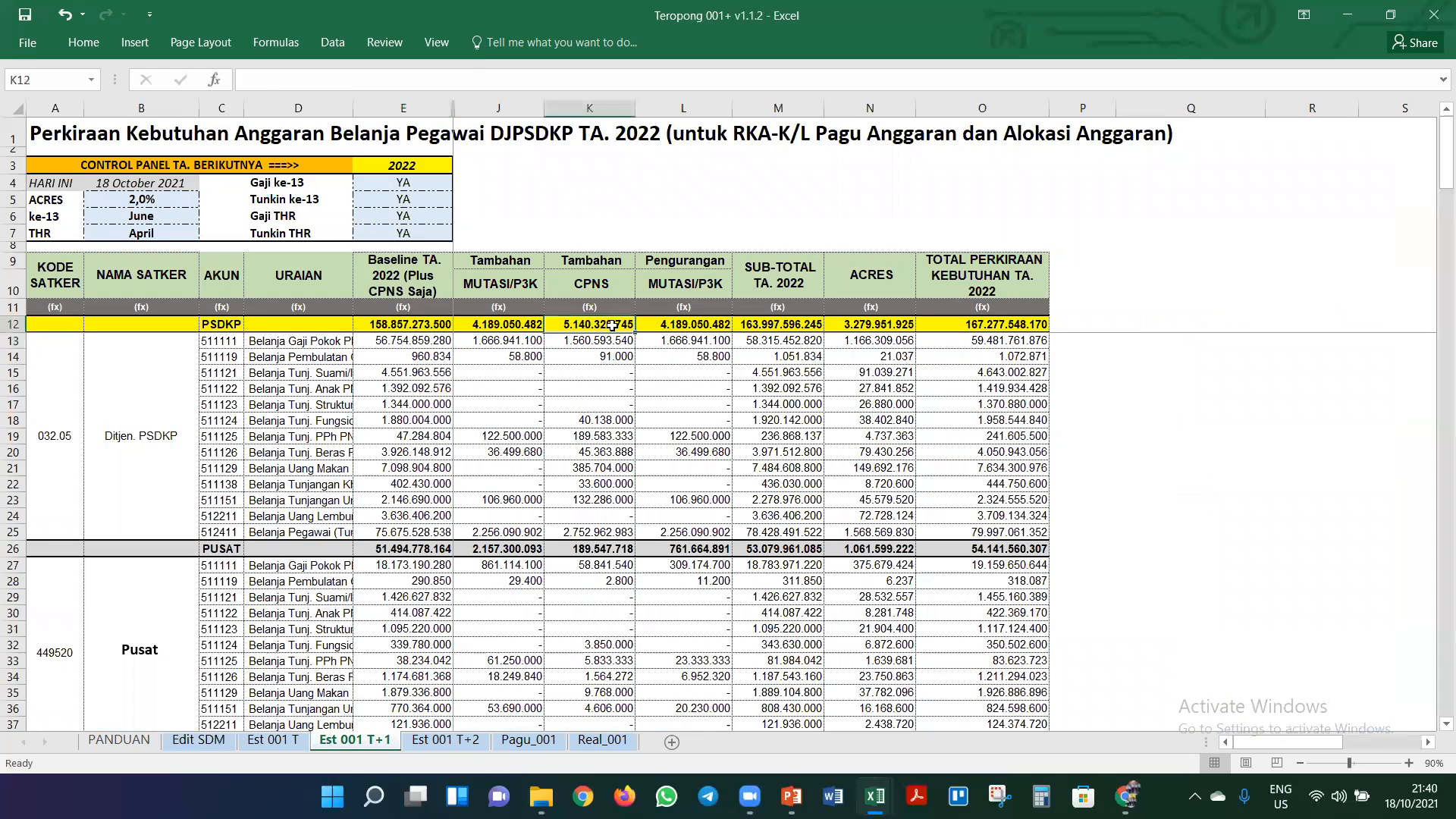
- Set row 13's CPNS MASUK GPP answer back to YA and recheck the Tambahan CPNS figures on Est 001 T+1
left_click(198, 741)
left_click(1148, 338)
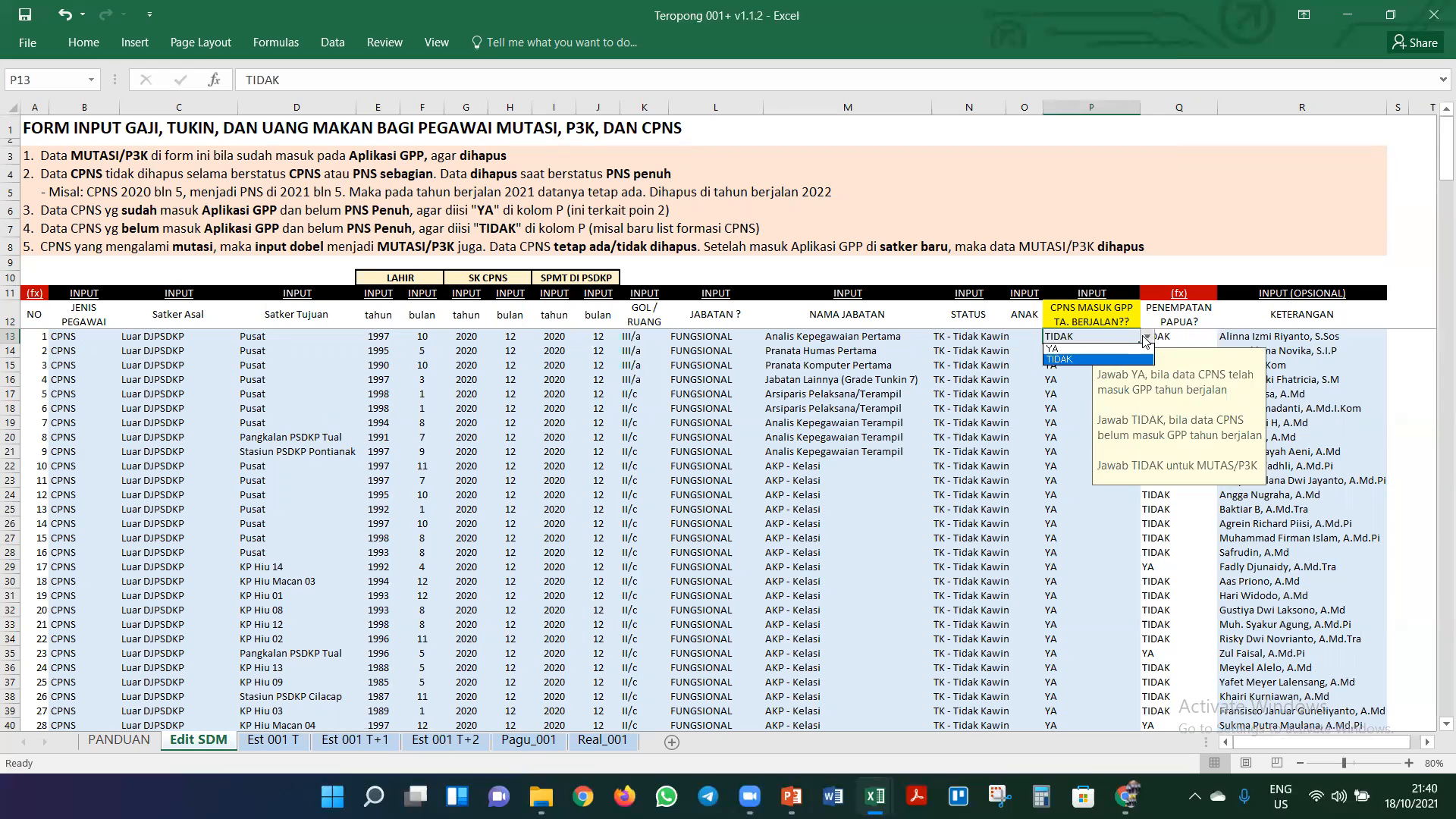
left_click(1129, 351)
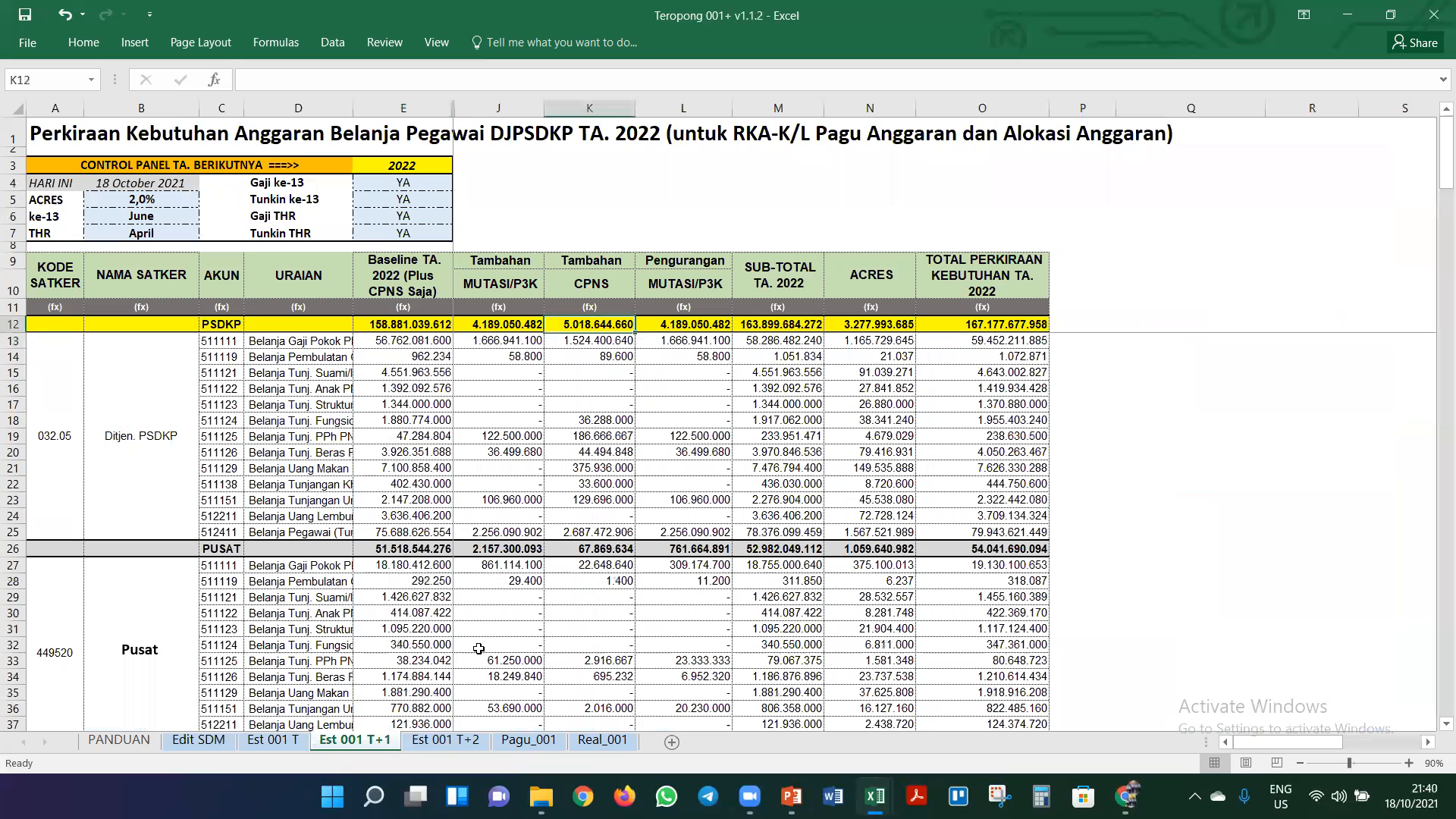
left_click(356, 741)
left_click(603, 340)
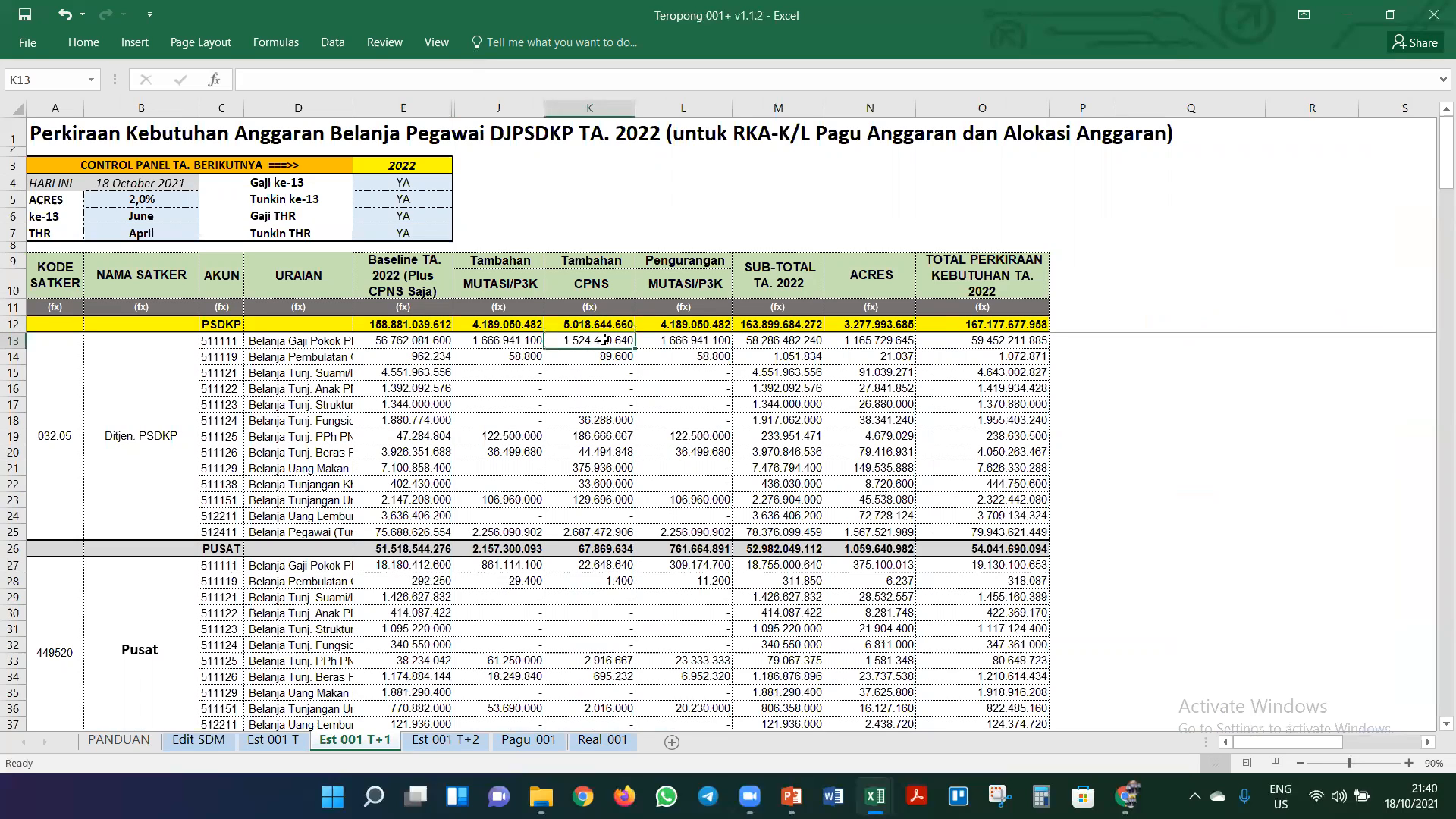
- Set both Tunkin ke-13 and Tunkin THR to TIDAK in the 2022 control panel on Est 001 T+1
left_click(186, 197)
left_click(603, 340)
left_click(421, 206)
left_click(461, 199)
left_click(429, 230)
left_click(428, 232)
left_click(461, 232)
left_click(425, 262)
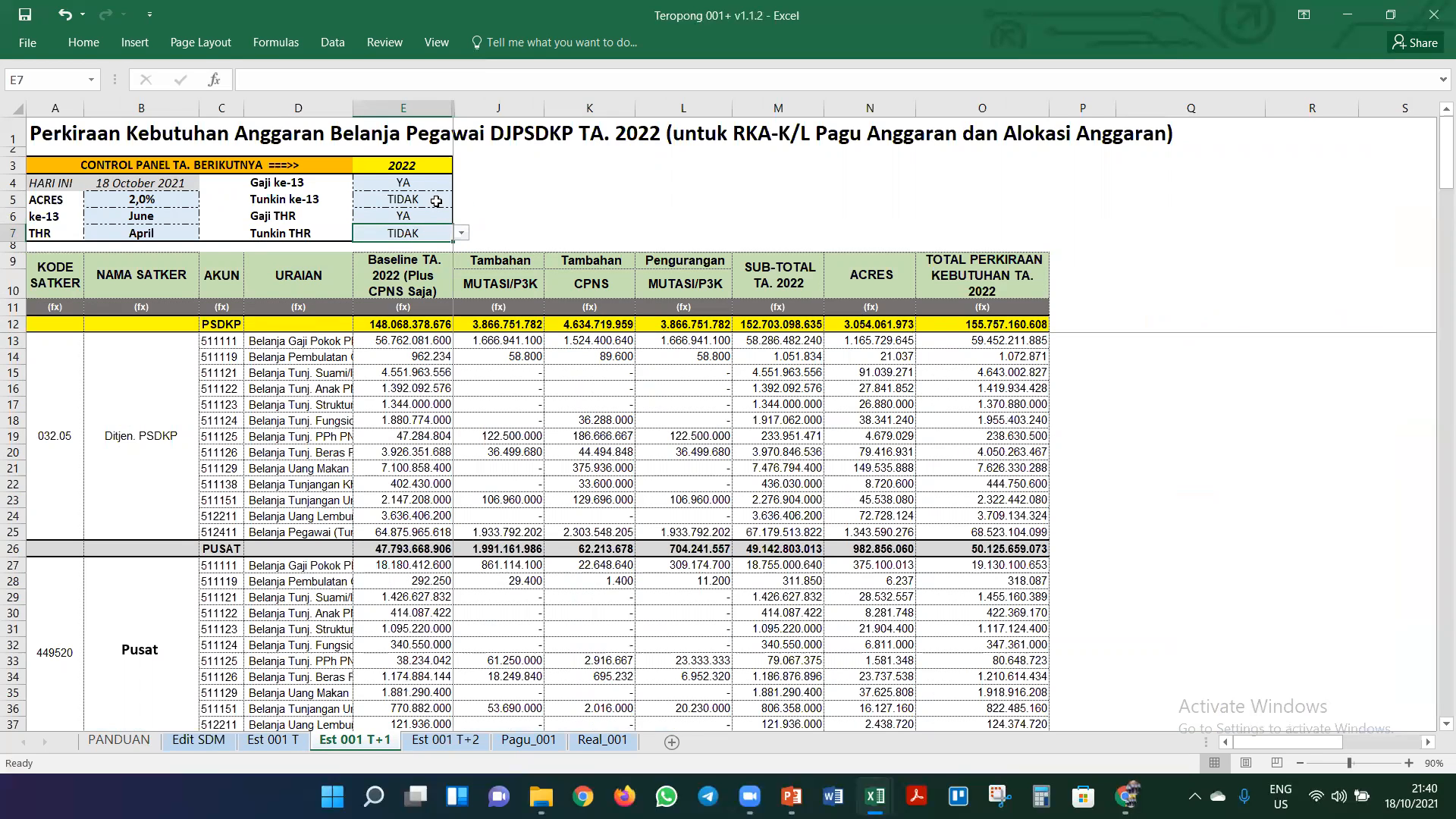
- Examine the Edit SDM employee list down to row 120 and inspect its MUTASI/P3K employee type
left_click(222, 744)
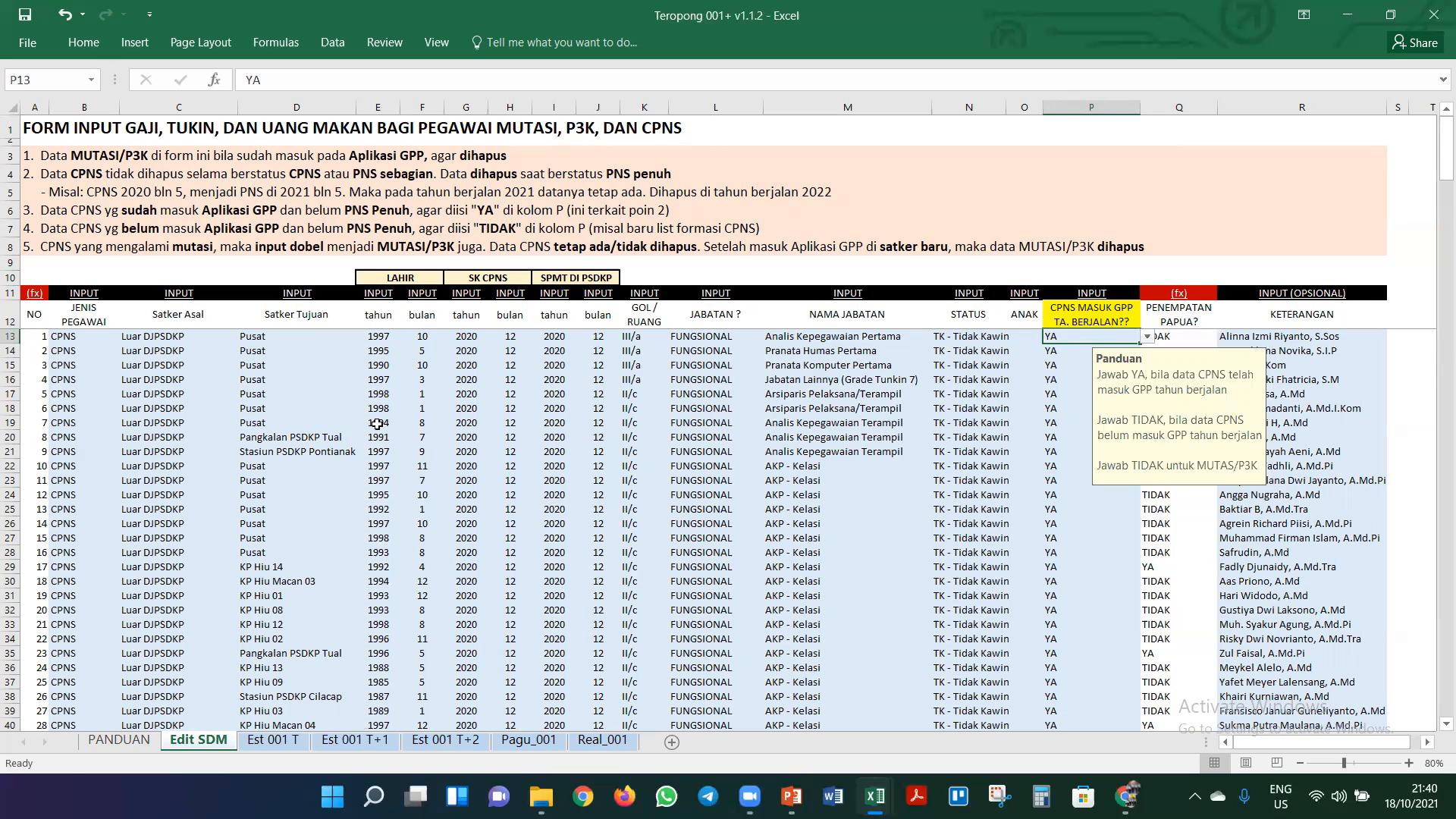
scroll(382, 428, "down", 10)
scroll(381, 432, "down", 16)
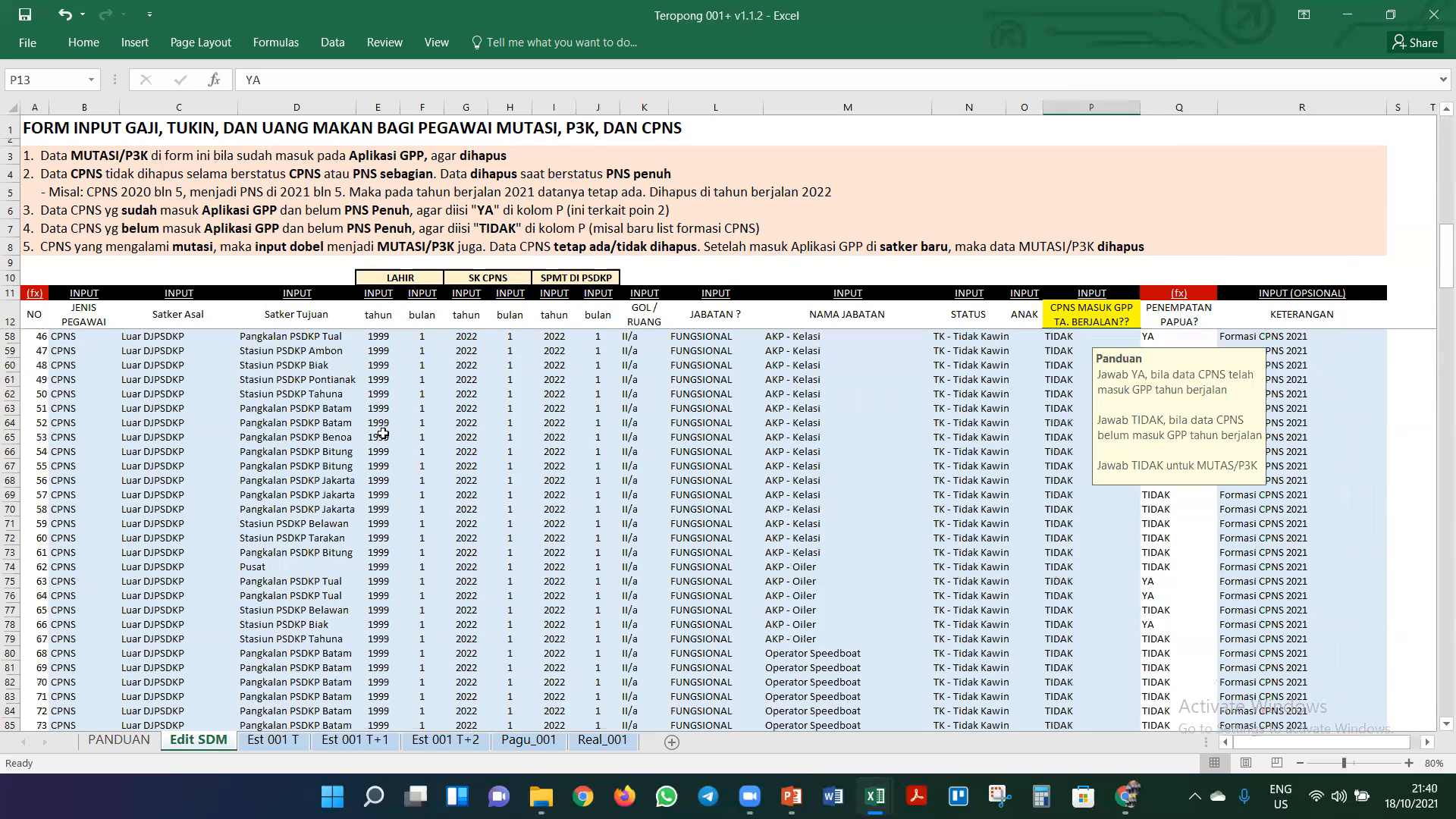
scroll(386, 437, "down", 9)
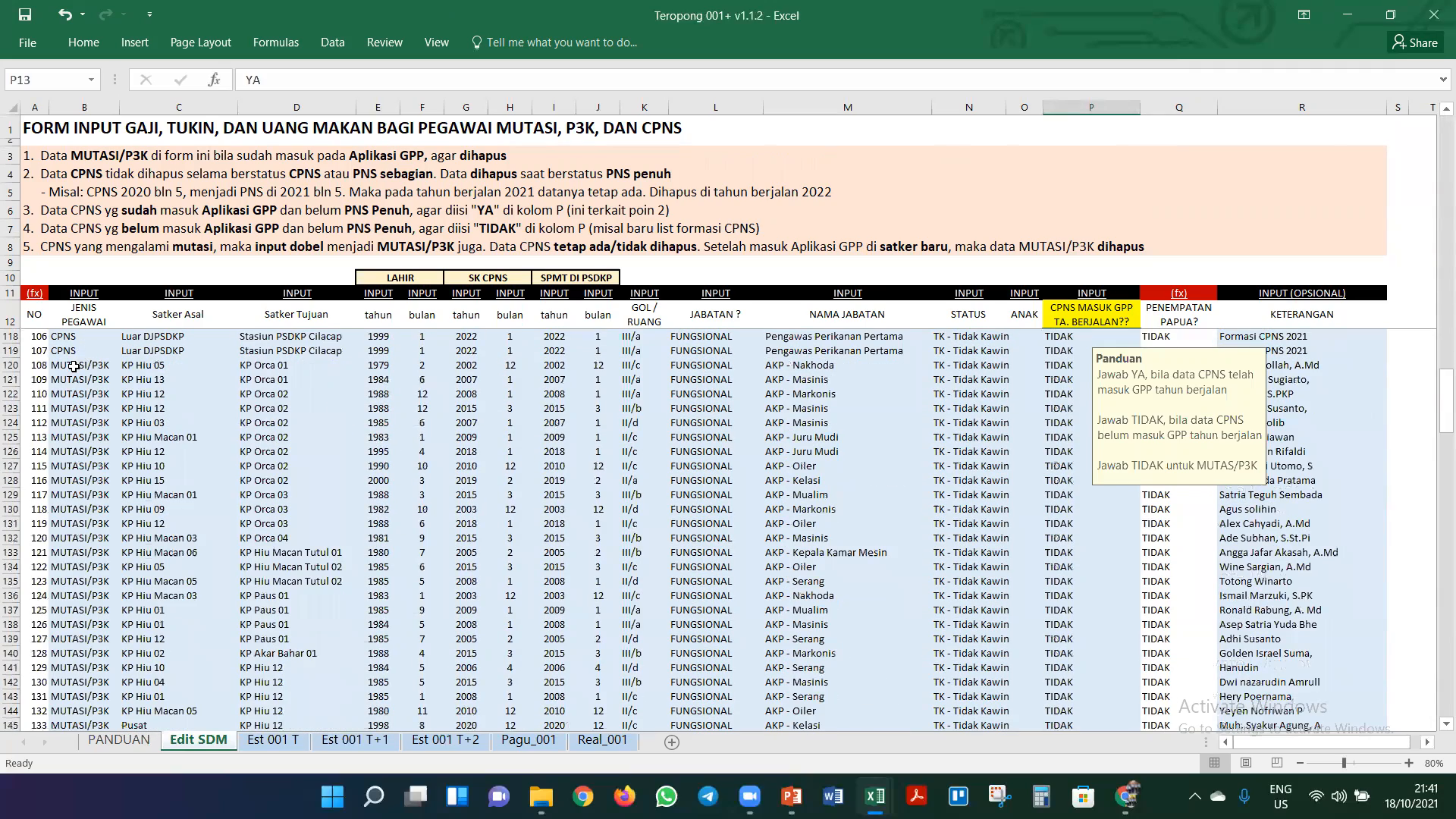
left_click(74, 367)
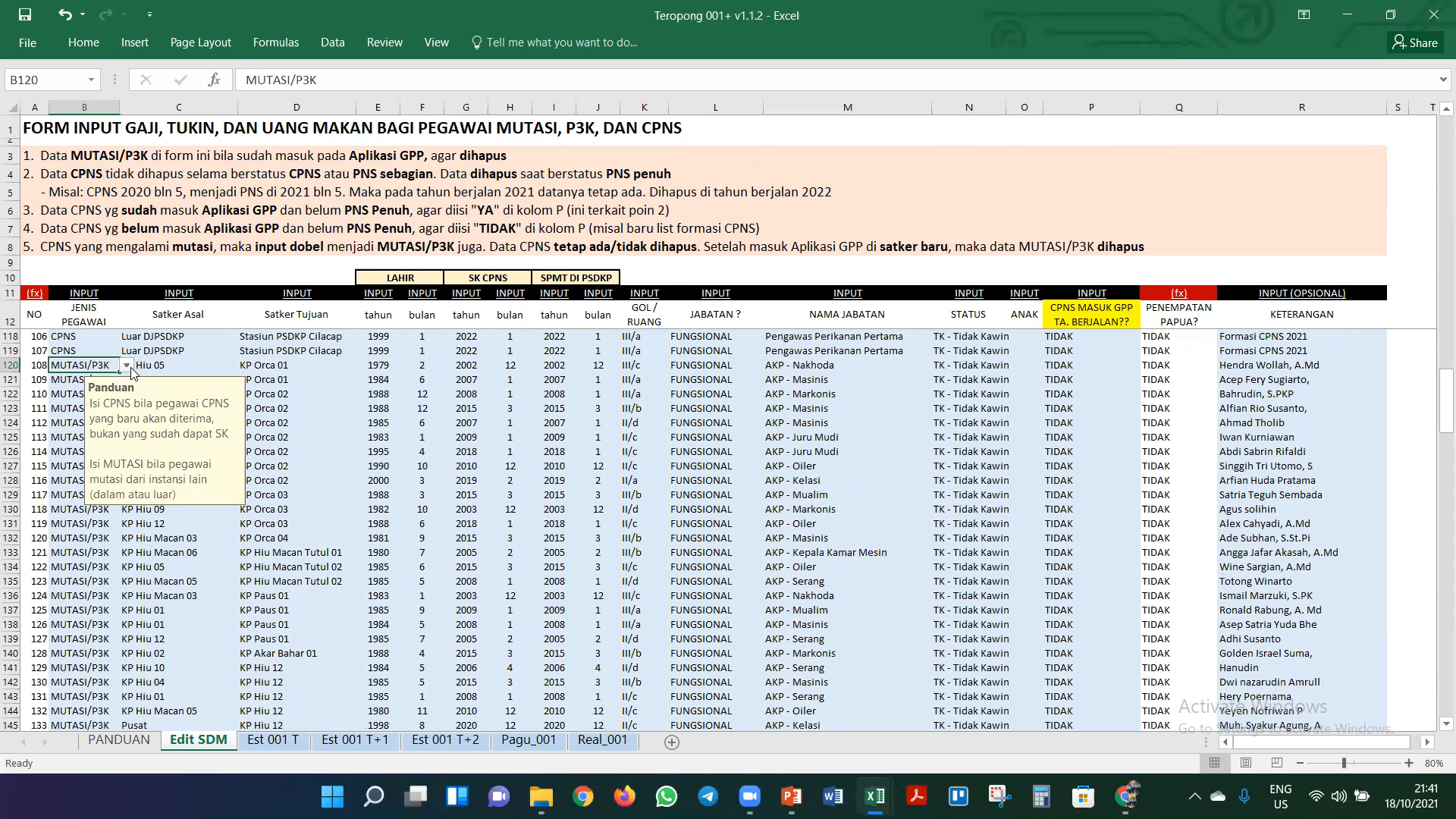
- Browse the available Satker Asal options for the MUTASI/P3K employee in row 120, leaving the entry as KP Hiu 05
left_click(181, 366)
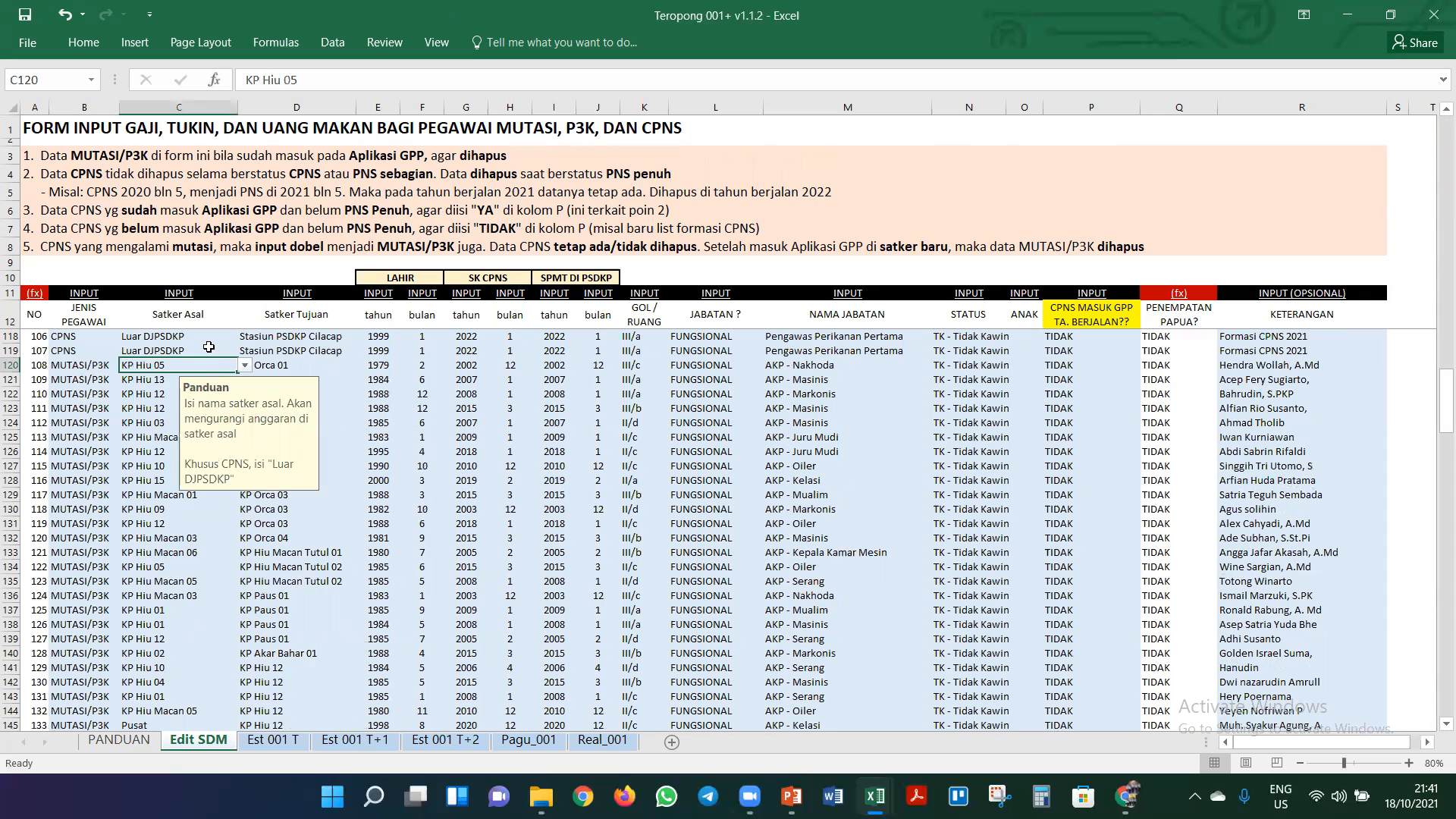
left_click(245, 366)
mouse_move(245, 422)
left_mouse_down()
mouse_move(241, 383)
mouse_move(244, 451)
mouse_move(247, 395)
mouse_move(244, 442)
mouse_move(241, 430)
left_mouse_up()
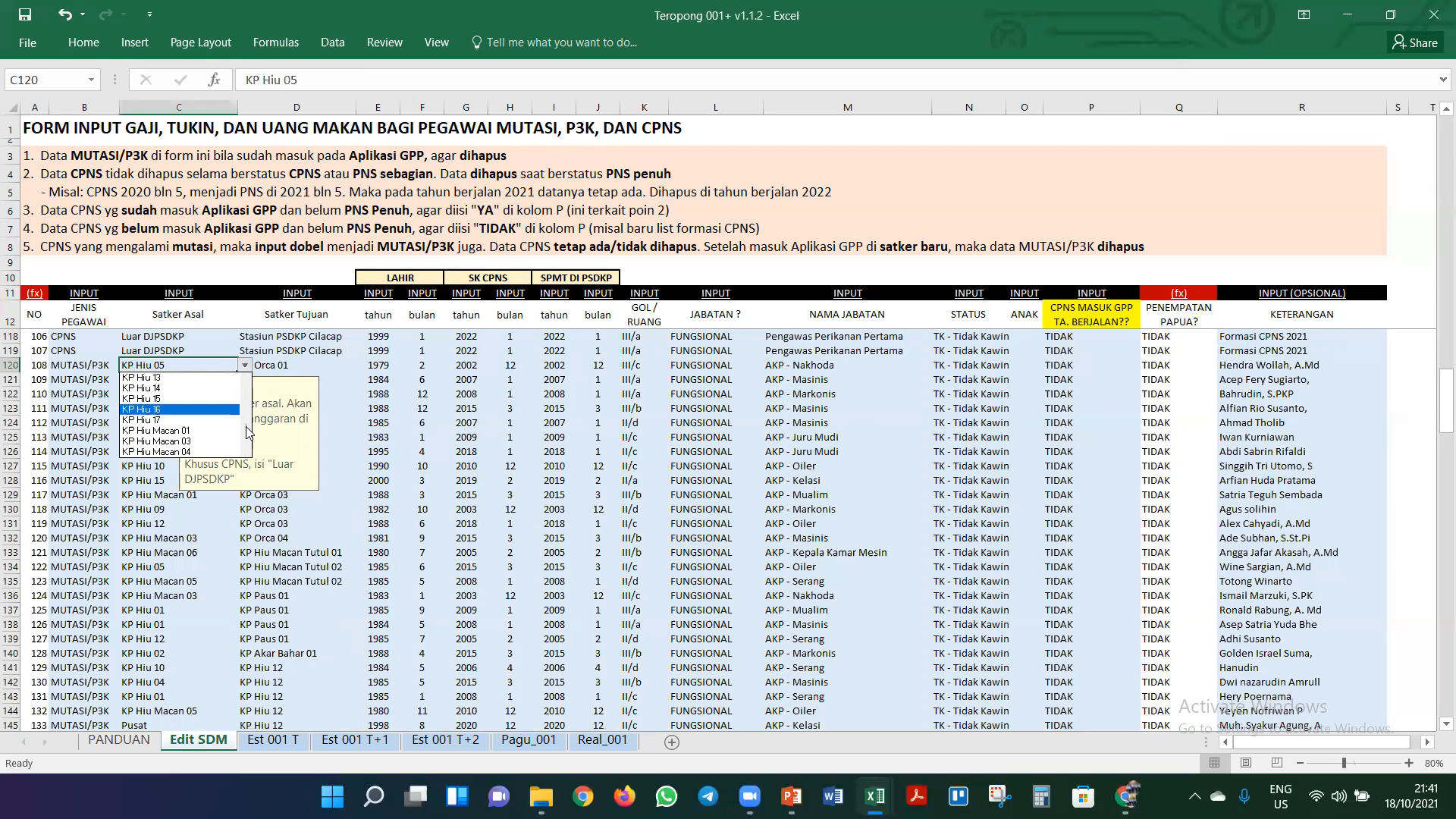
scroll(247, 428, "up", 1)
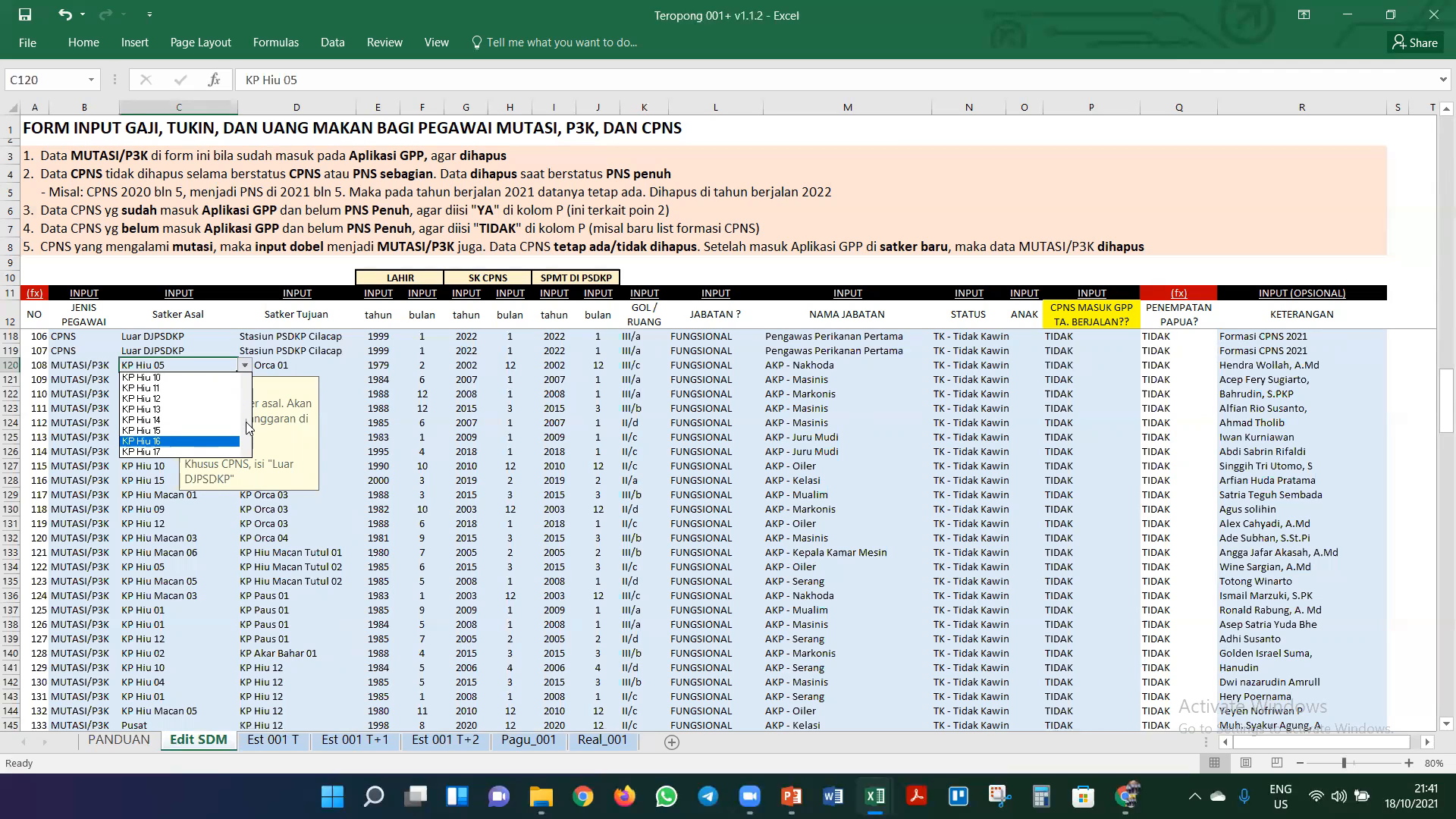
left_click_drag(248, 424, 247, 419)
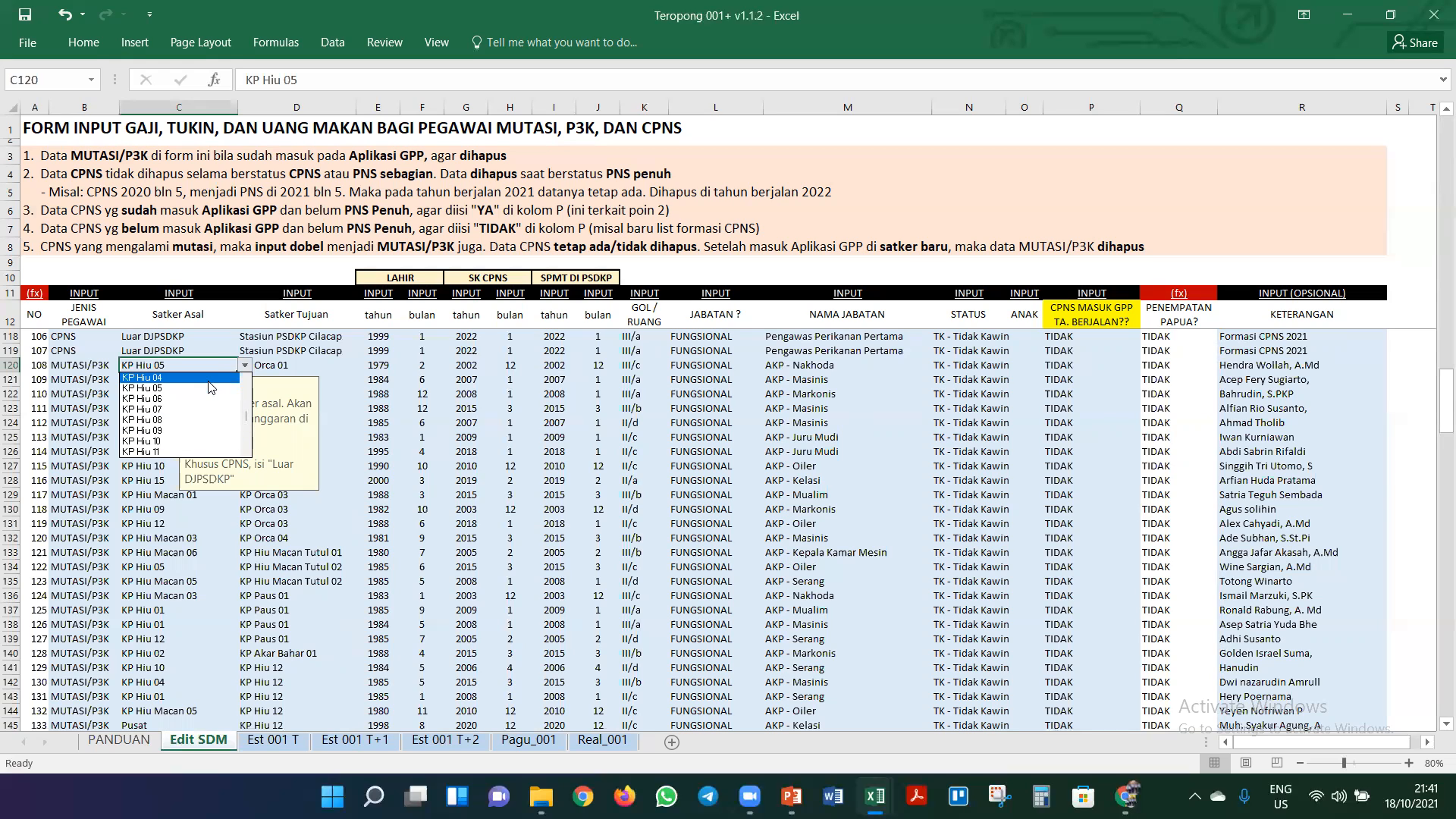
key("Escape")
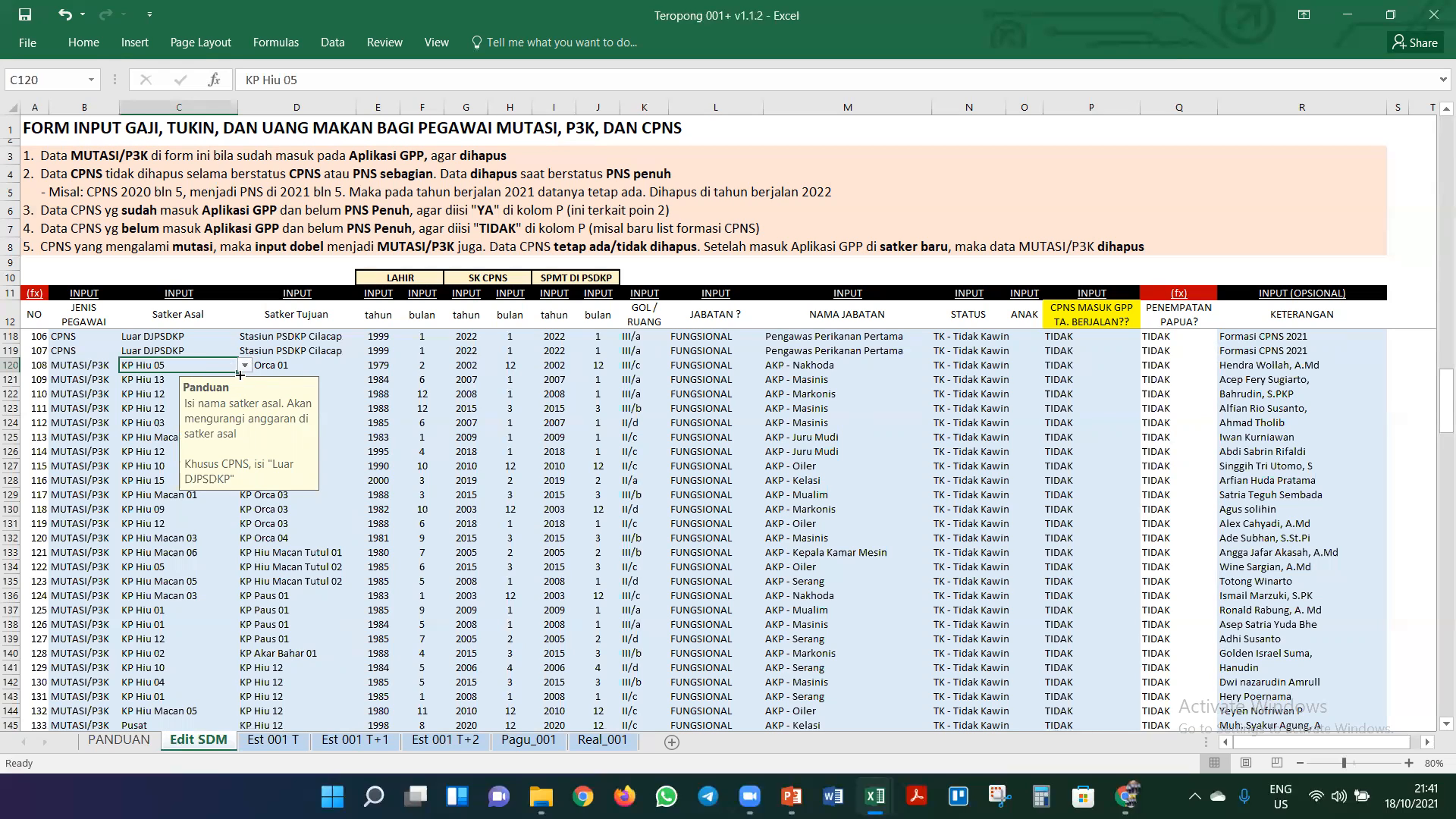
- Compare the Satker Asal entries of rows 119 and 120 and inspect row 120's Satker Tujuan
left_click(205, 352)
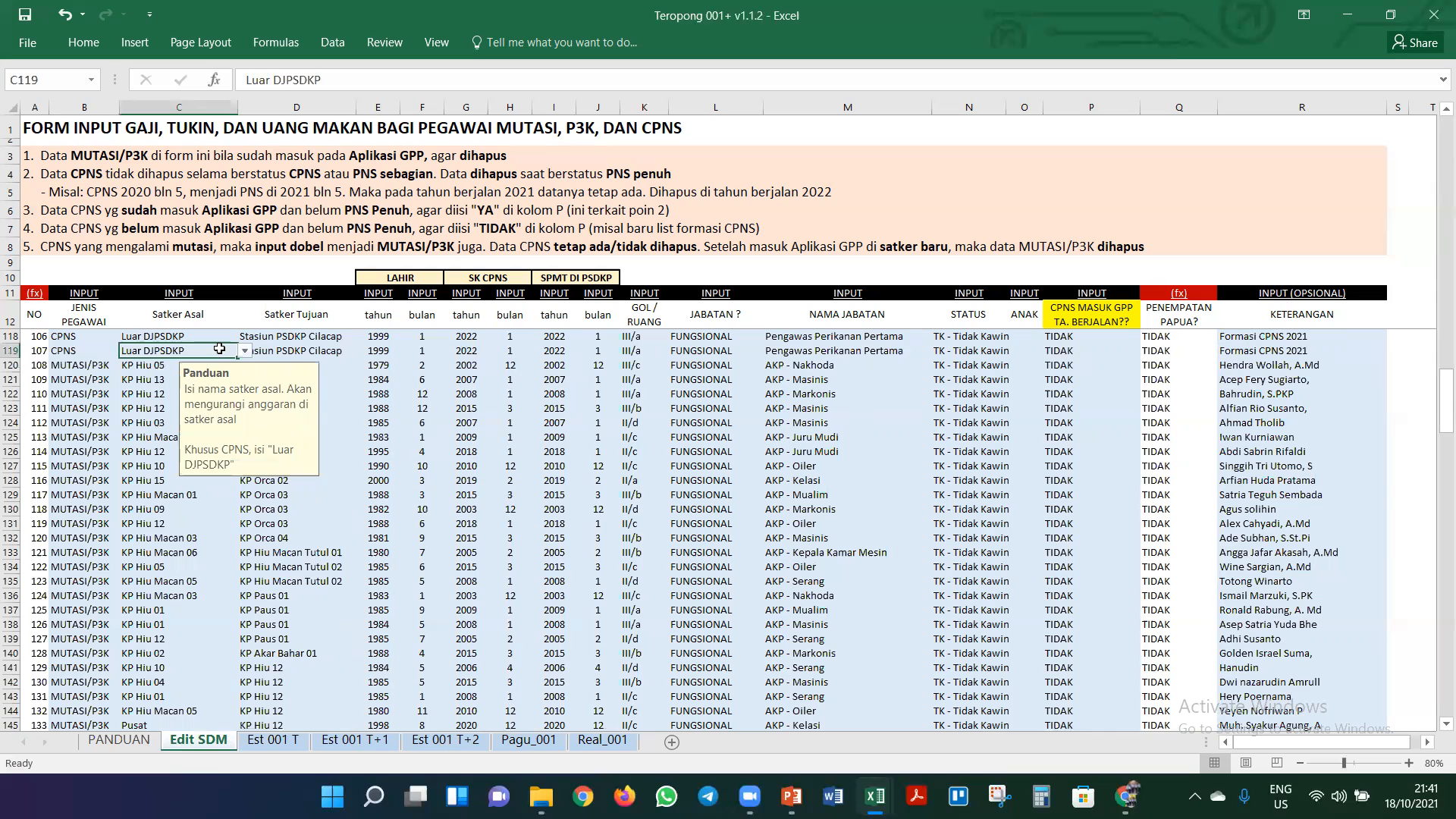
left_click(152, 366)
left_click(294, 369)
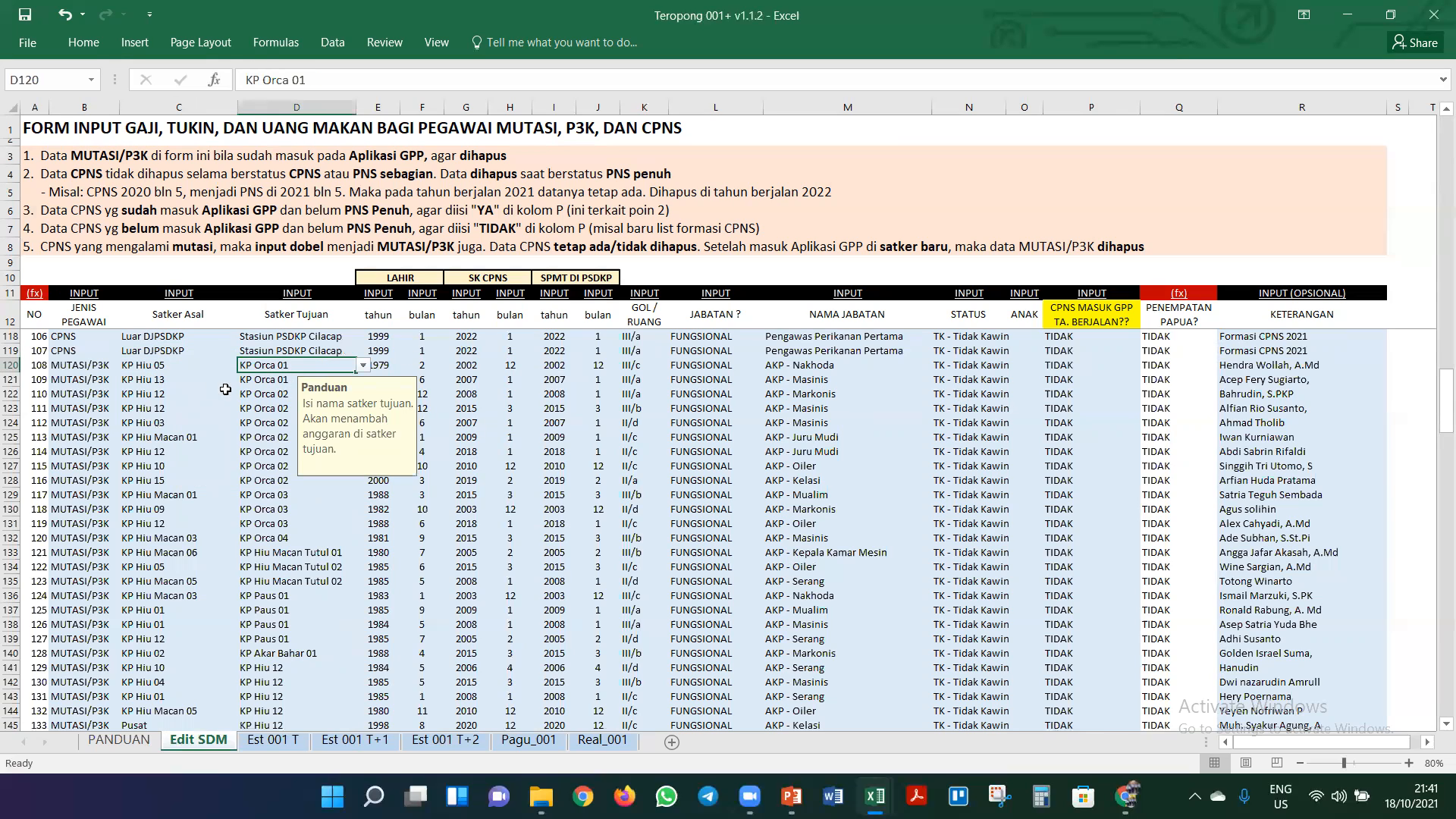
- Inspect row 120's CPNS MASUK GPP TA. BERJALAN?? answer, its guidance and the available options
left_click(1066, 365)
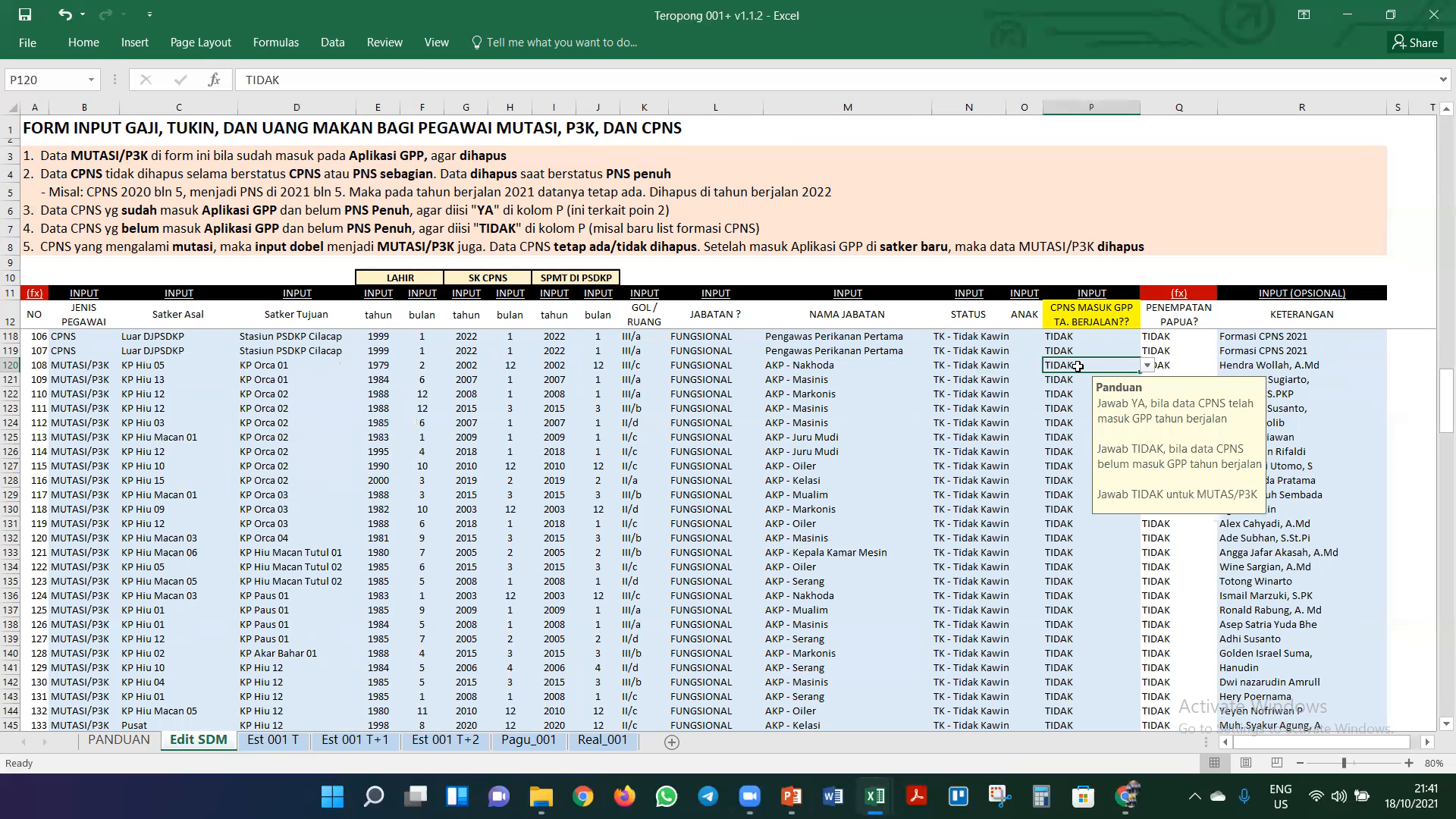
left_click(1148, 367)
left_click(1134, 379)
left_click(1149, 366)
left_click(1149, 367)
- Examine the Tambahan MUTASI/P3K column on Est 001 T from the PSDKP total down to the UPT section
left_click(272, 741)
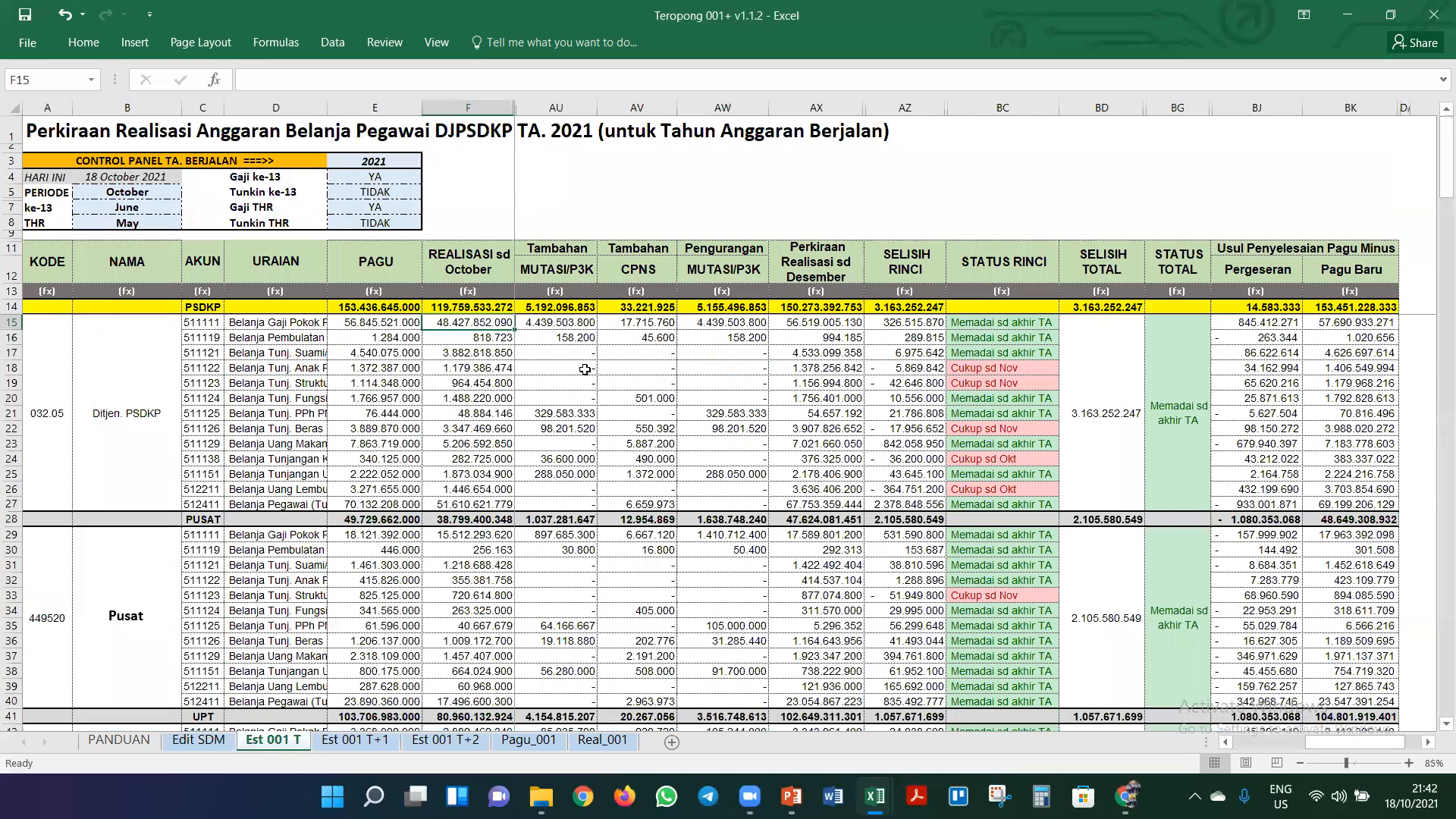
left_click(553, 305)
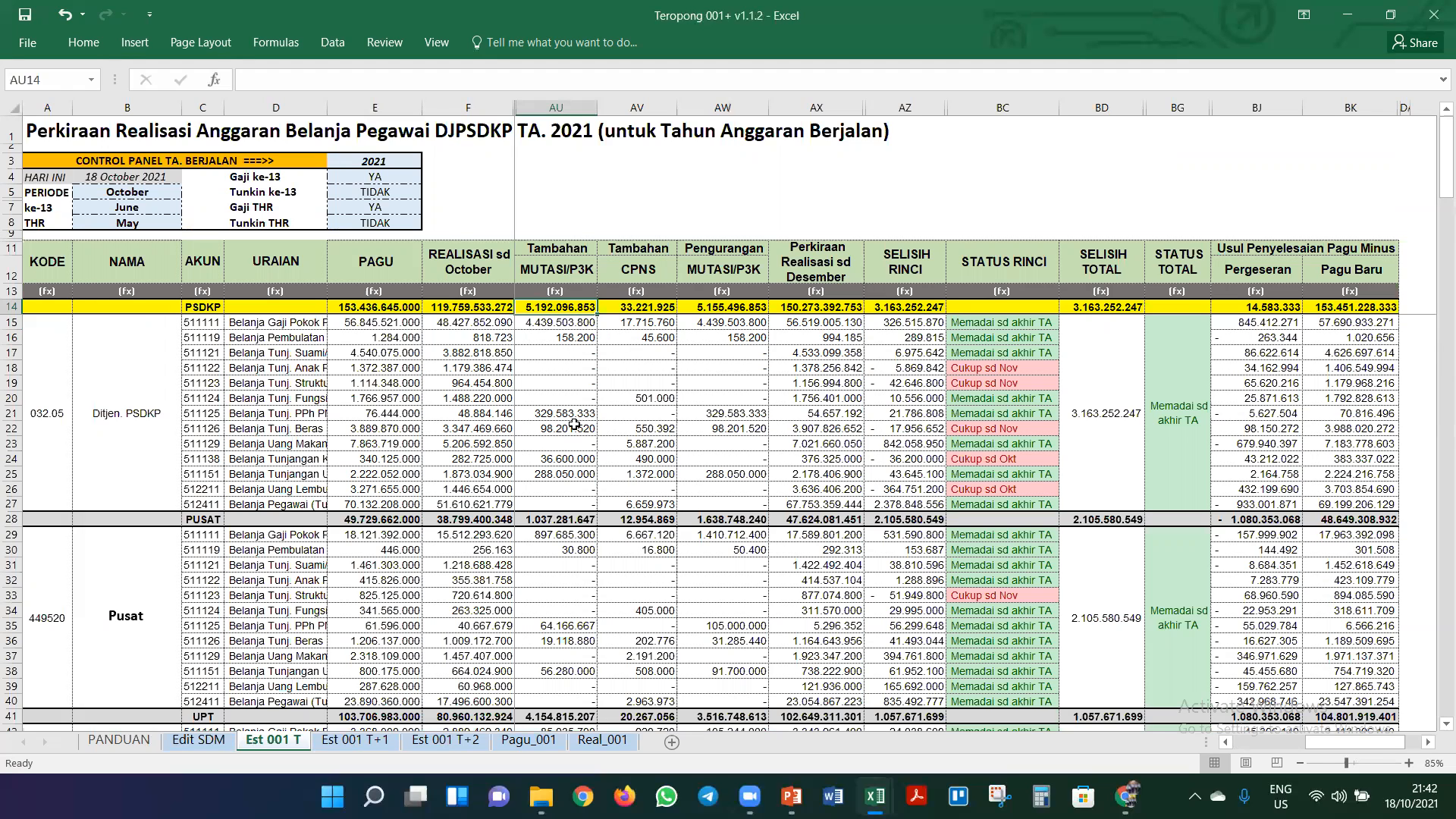
scroll(743, 540, "down", 3)
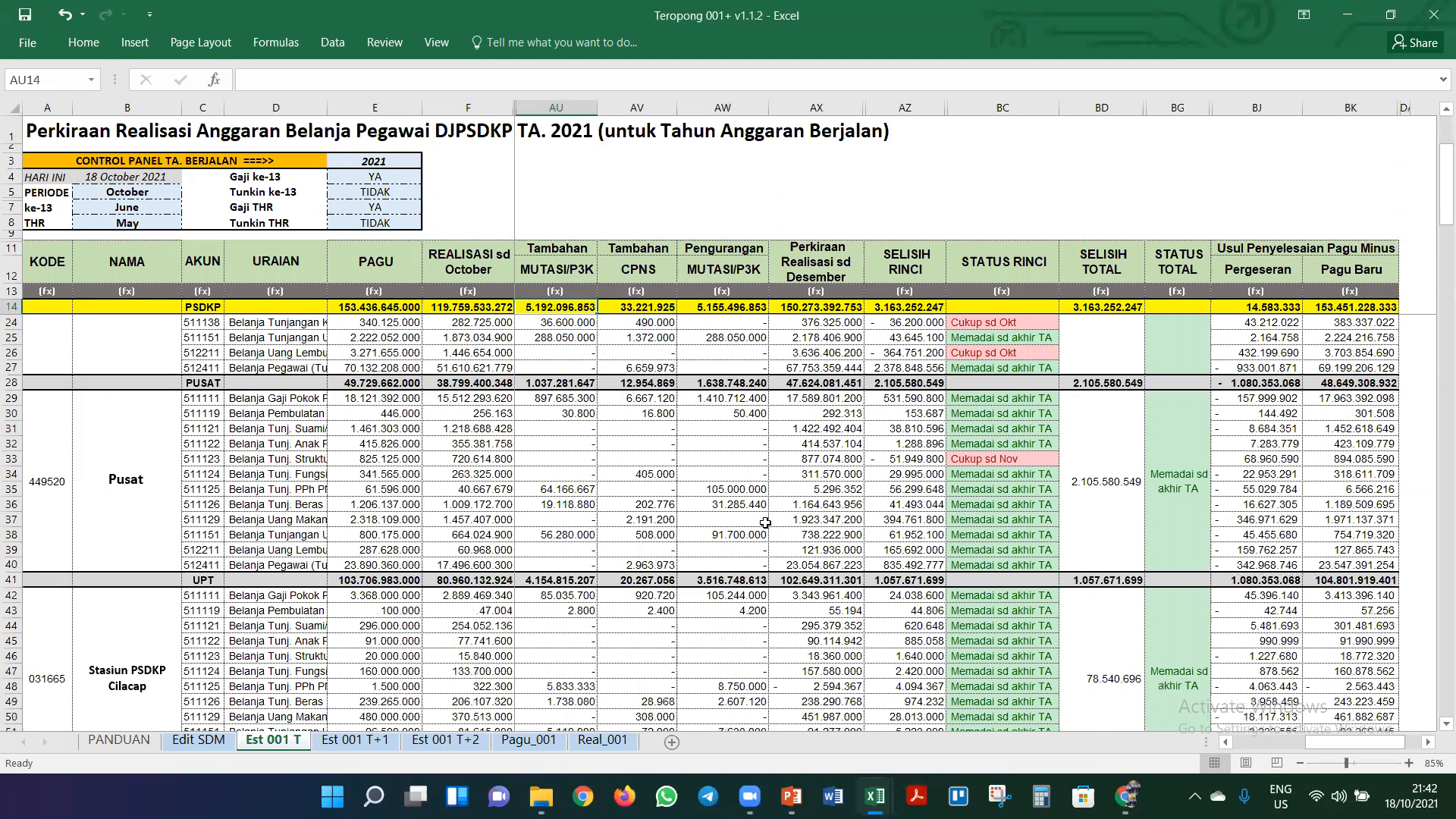
- Return to Edit SDM and check which CPNS MASUK GPP TA. BERJALAN?? options are available for the MUTASI/P3K employee in row 120
left_click(186, 743)
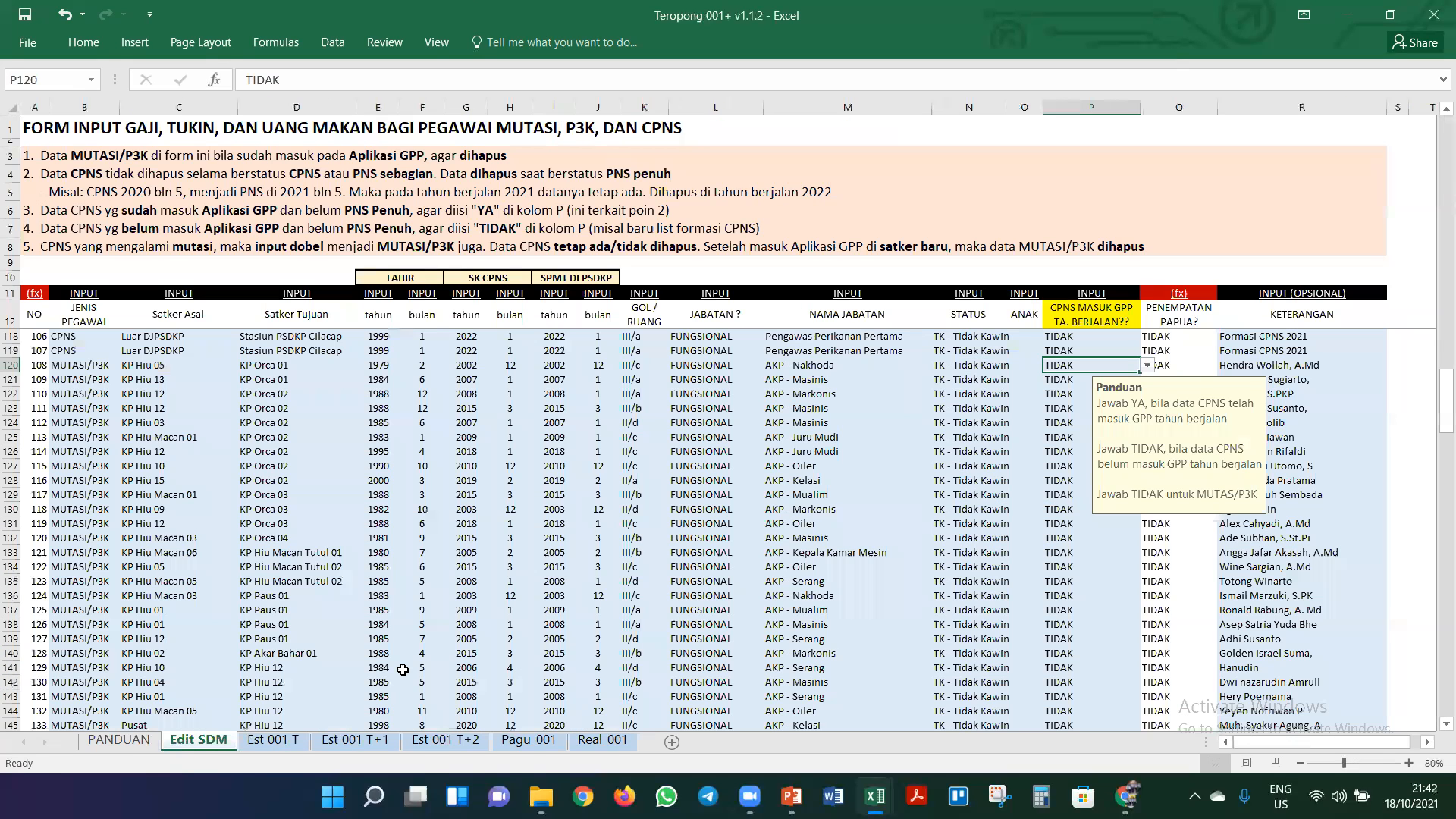
left_click(1148, 365)
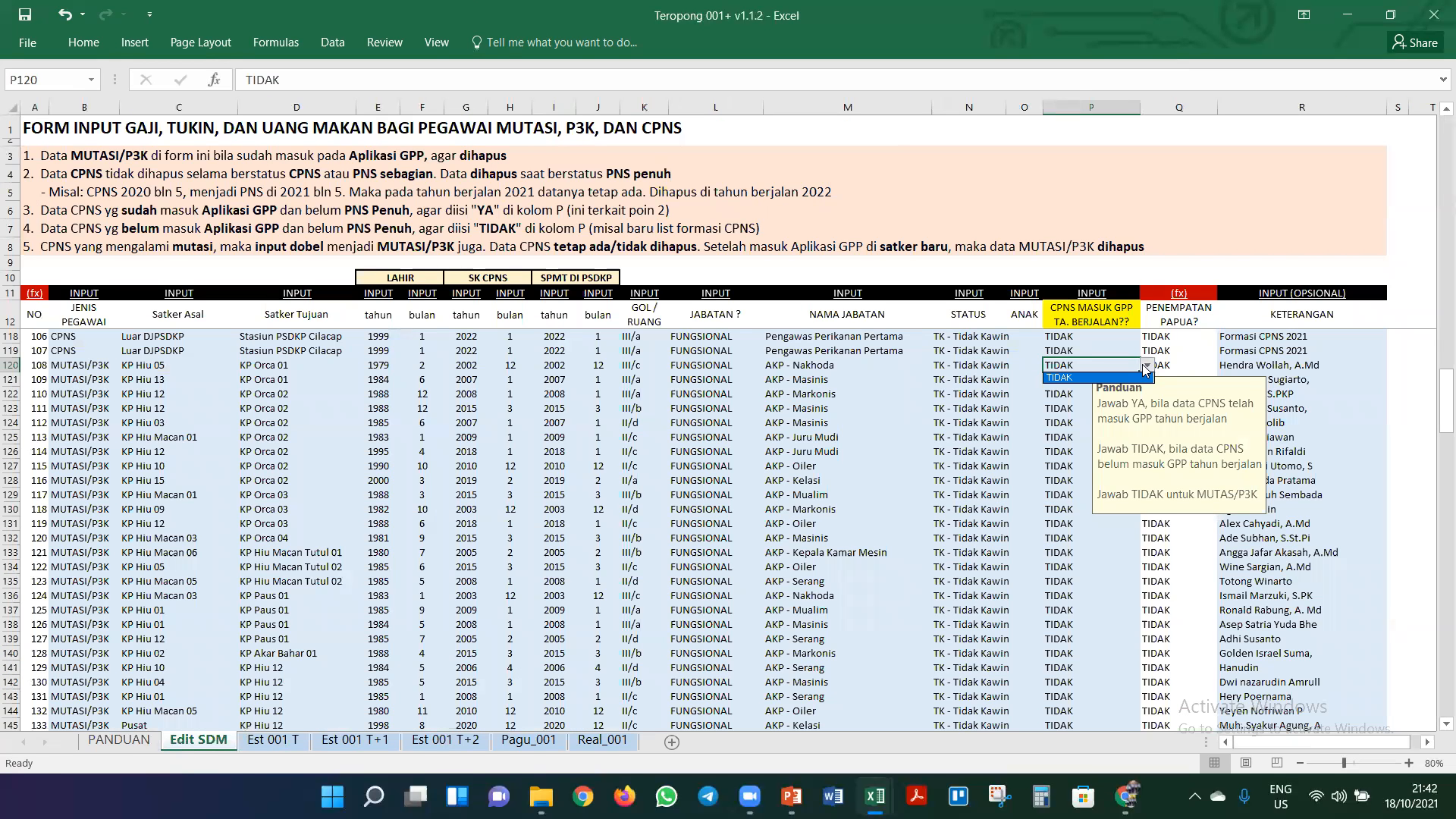
left_click(1138, 377)
key("Home")
- Compare the GPP answer options of the CPNS employee in row 119 with row 120's answer, checking row 119's JENIS PEGAWAI
left_click(1093, 366)
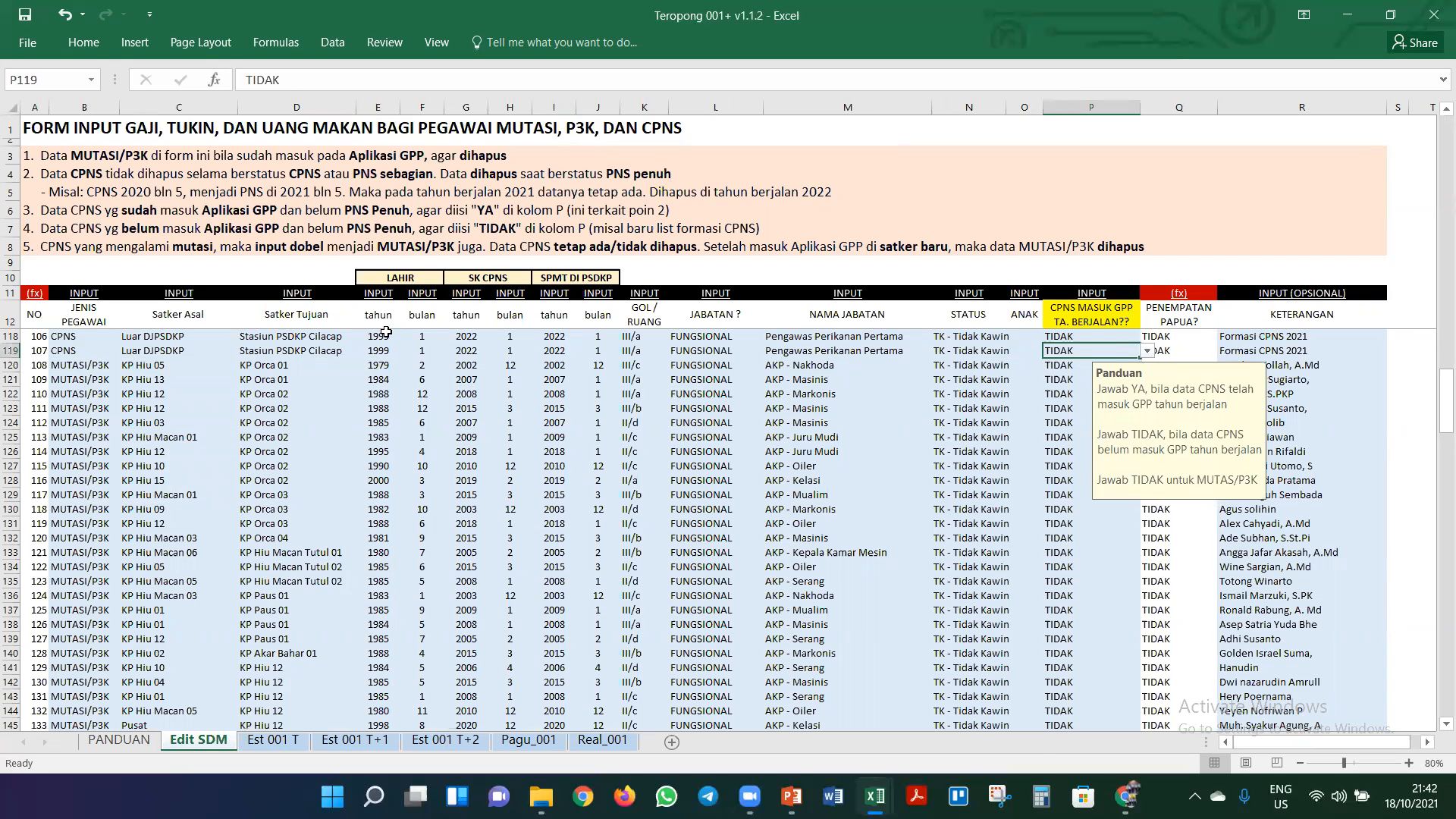
left_click(92, 351)
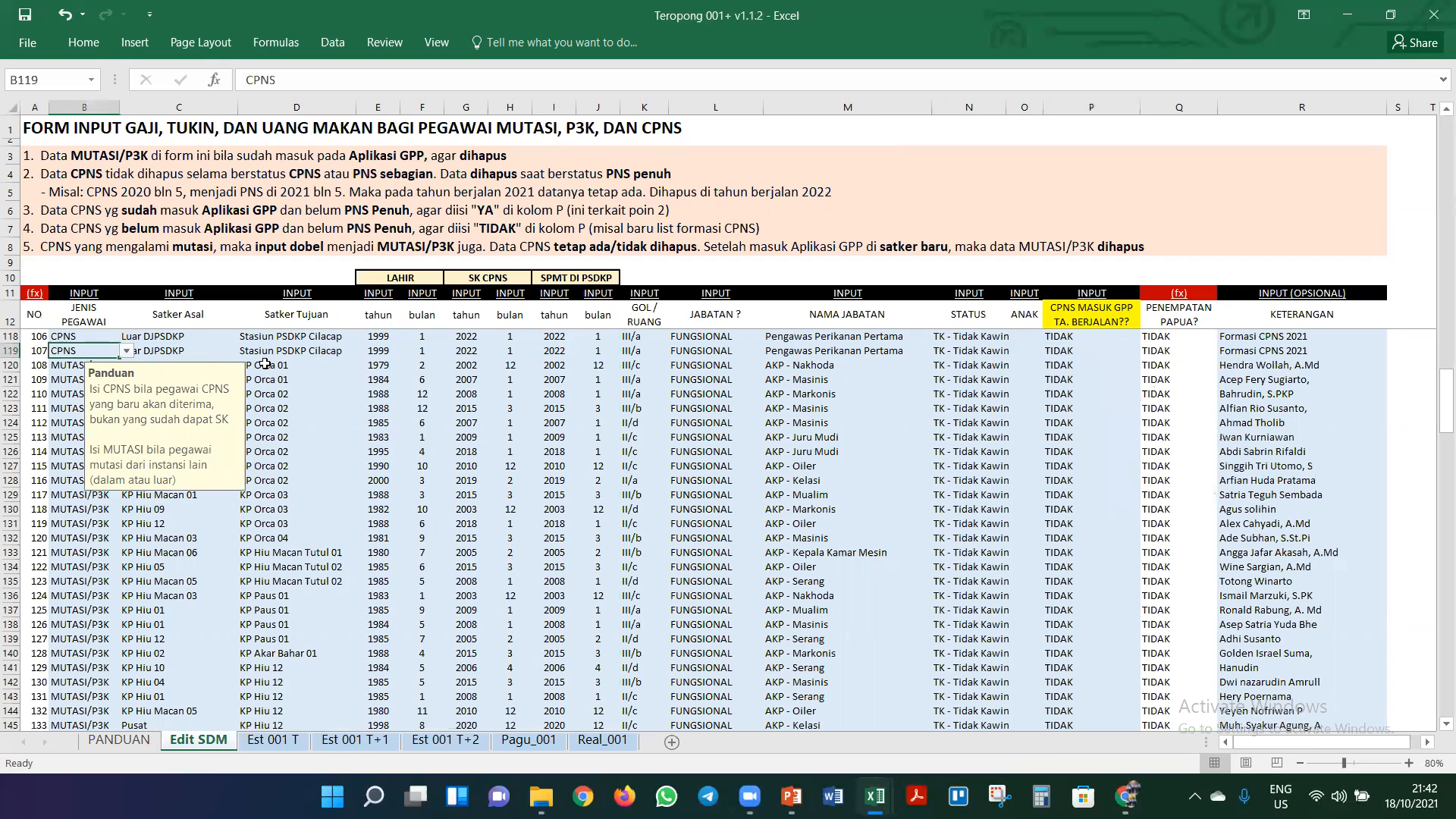
left_click(1112, 351)
left_click(1148, 355)
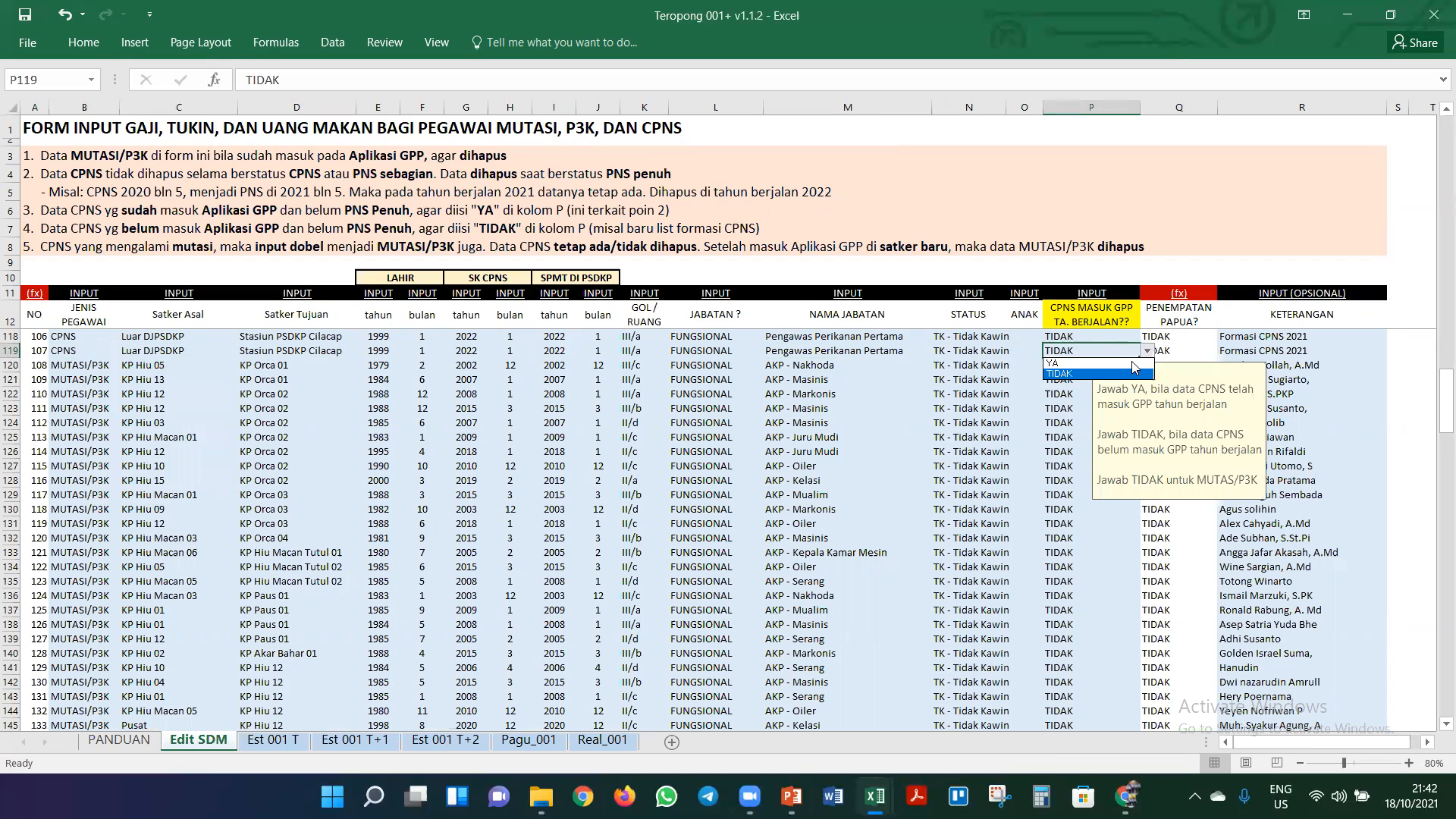
left_click(1020, 409)
left_click(1060, 365)
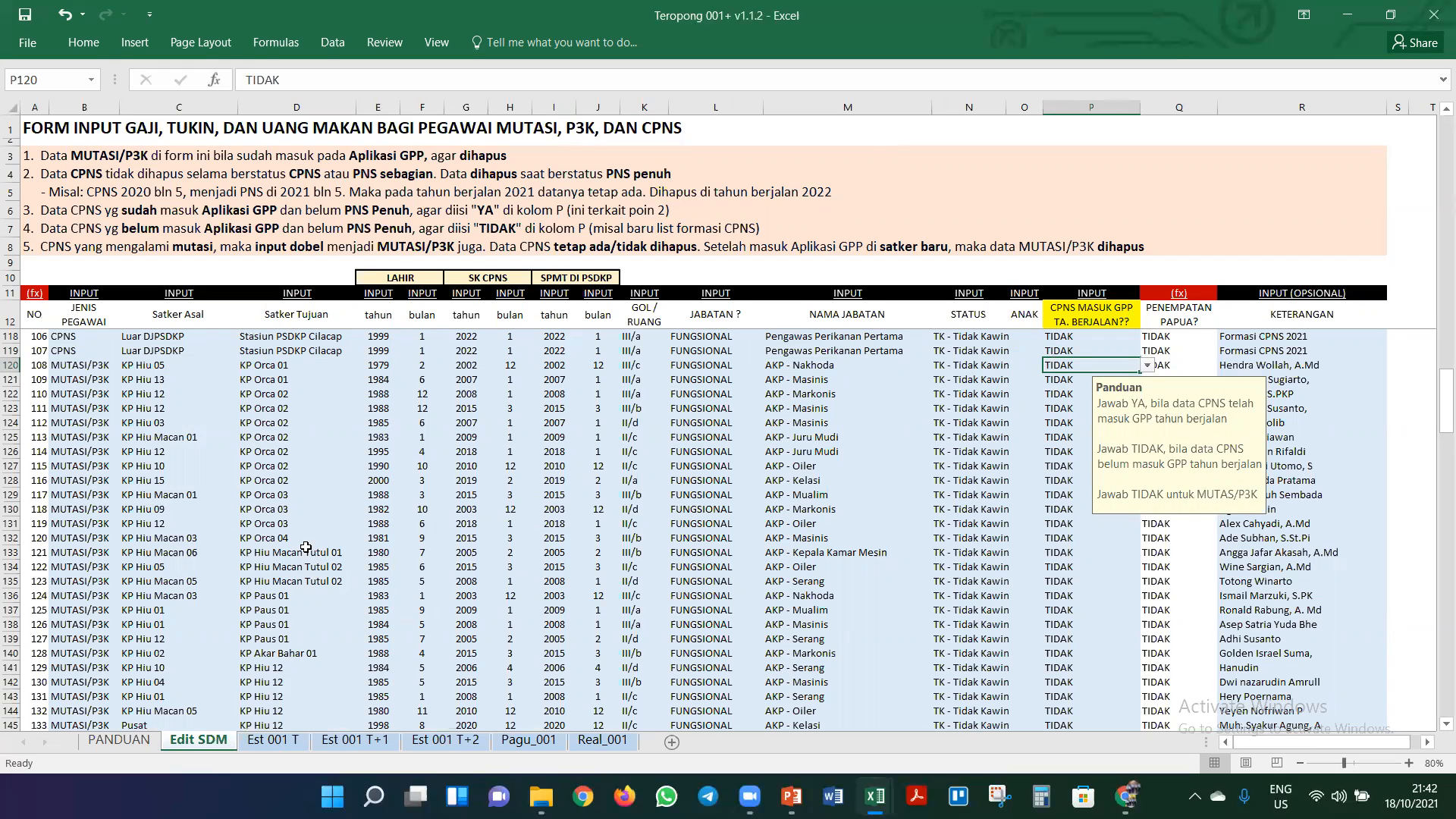
- Review the MUTASI/P3K rows below row 120 and inspect row 145's SPMT year and KETERANGAN entry
scroll(533, 482, "down", 4)
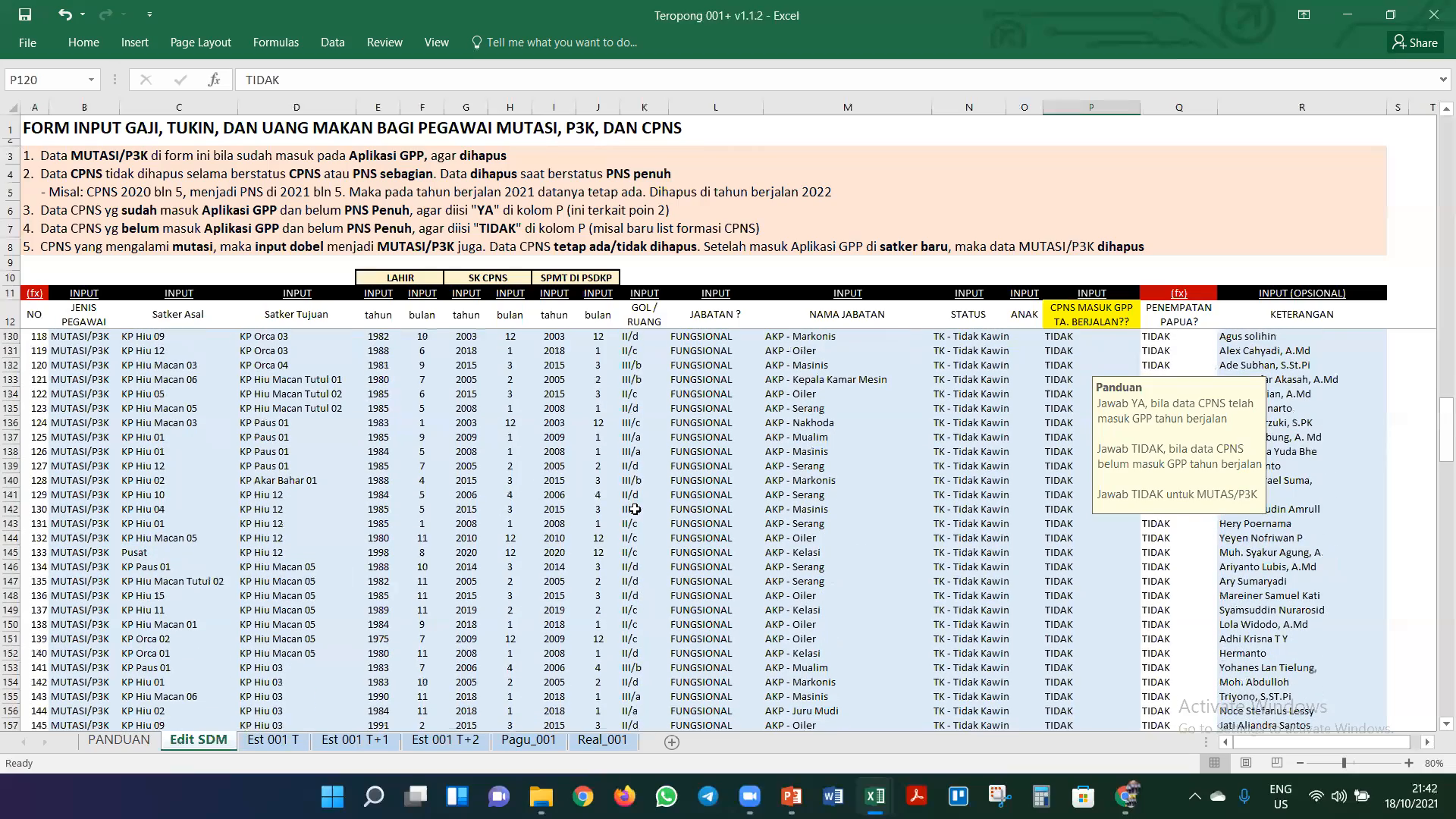
scroll(621, 477, "down", 3)
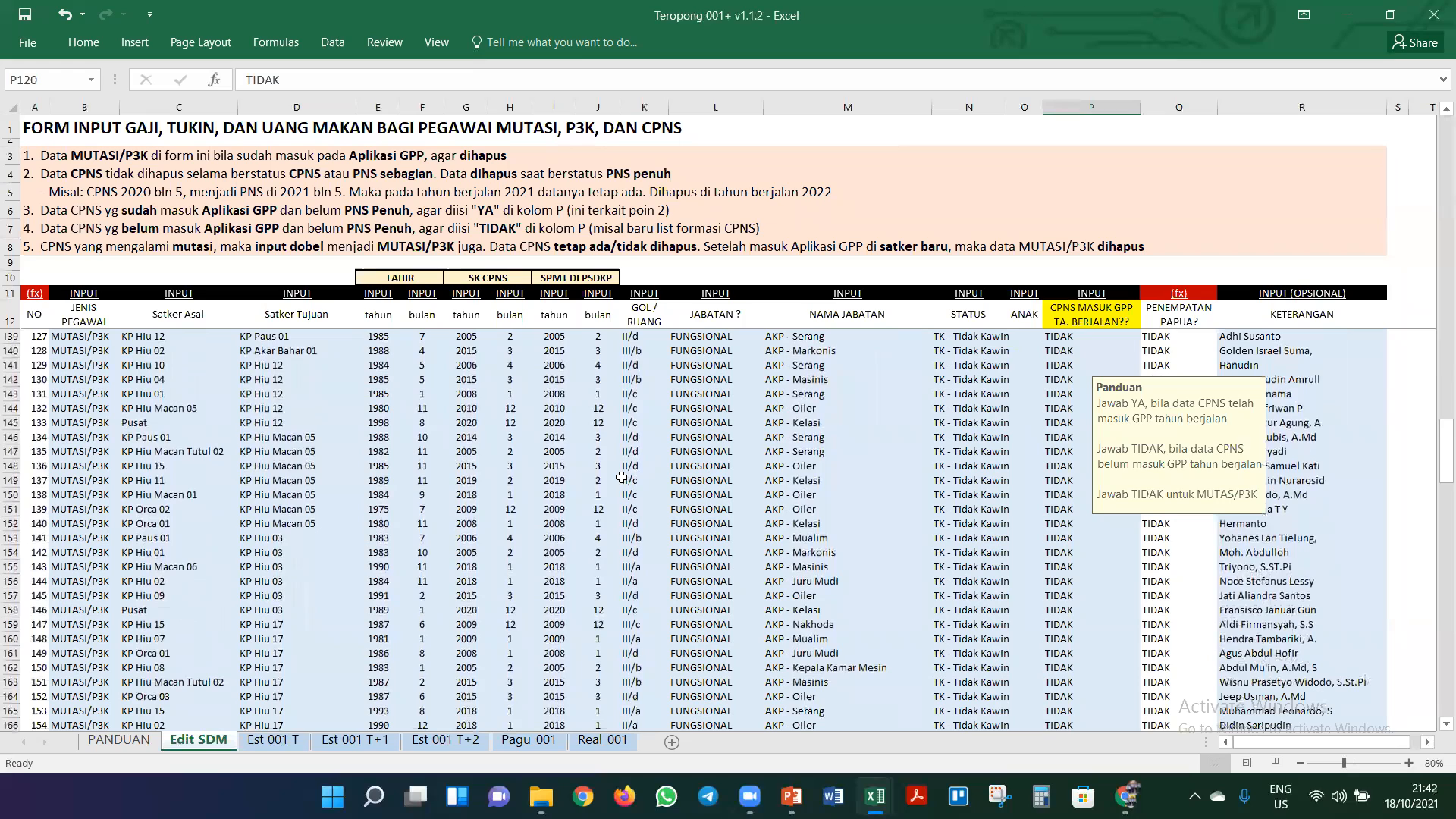
left_click(560, 422)
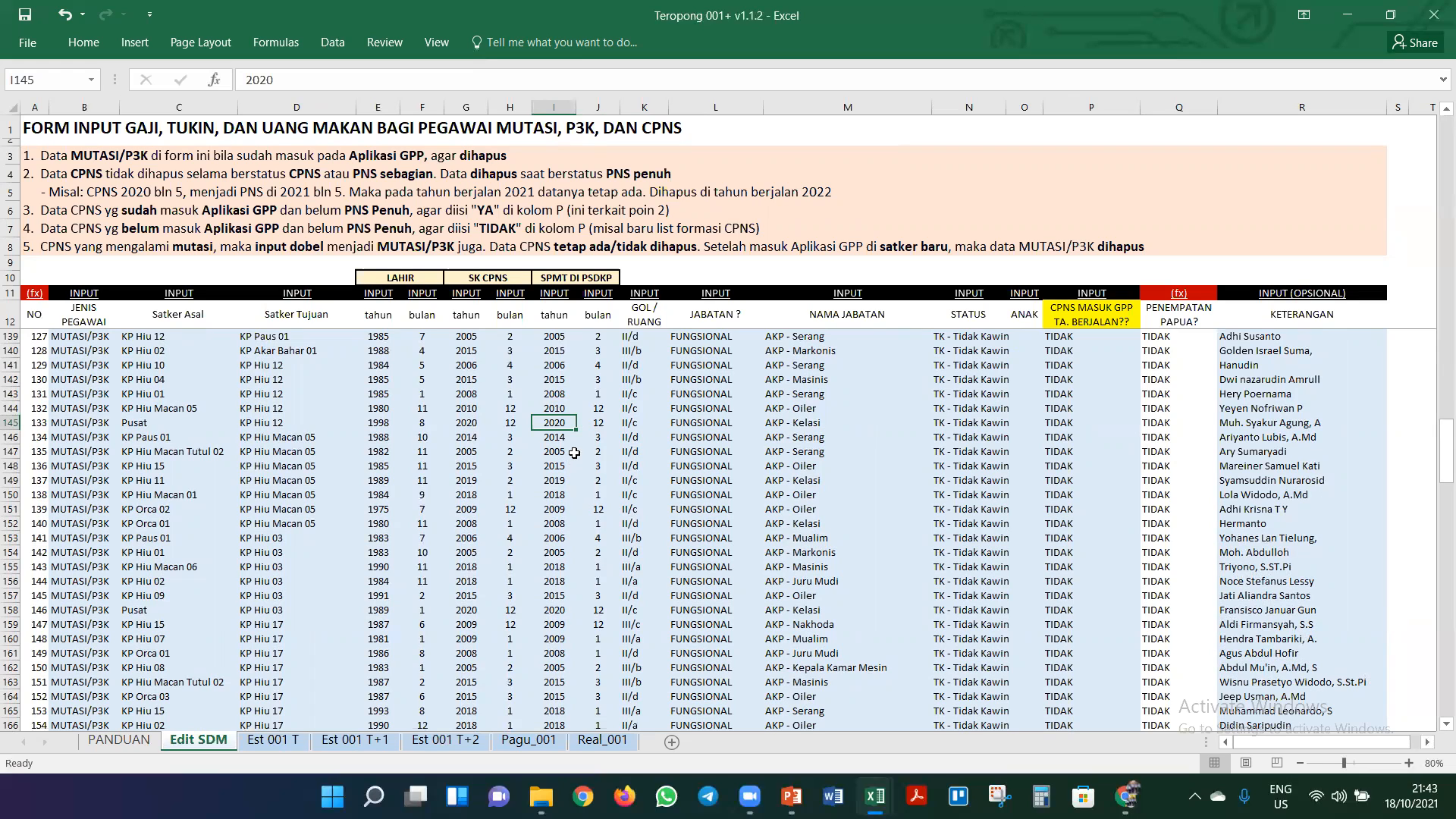
scroll(575, 453, "down", 3)
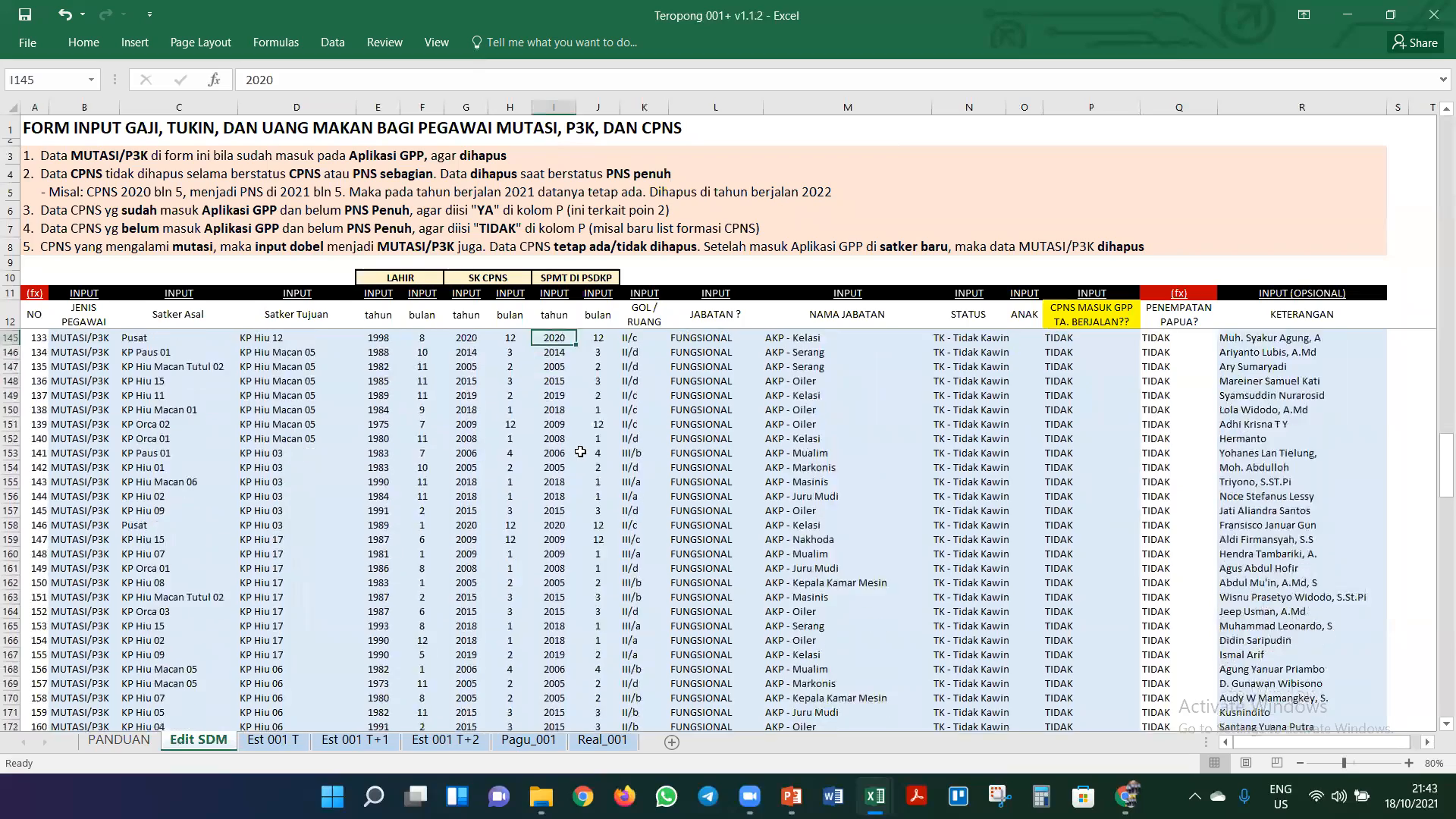
scroll(581, 444, "up", 2)
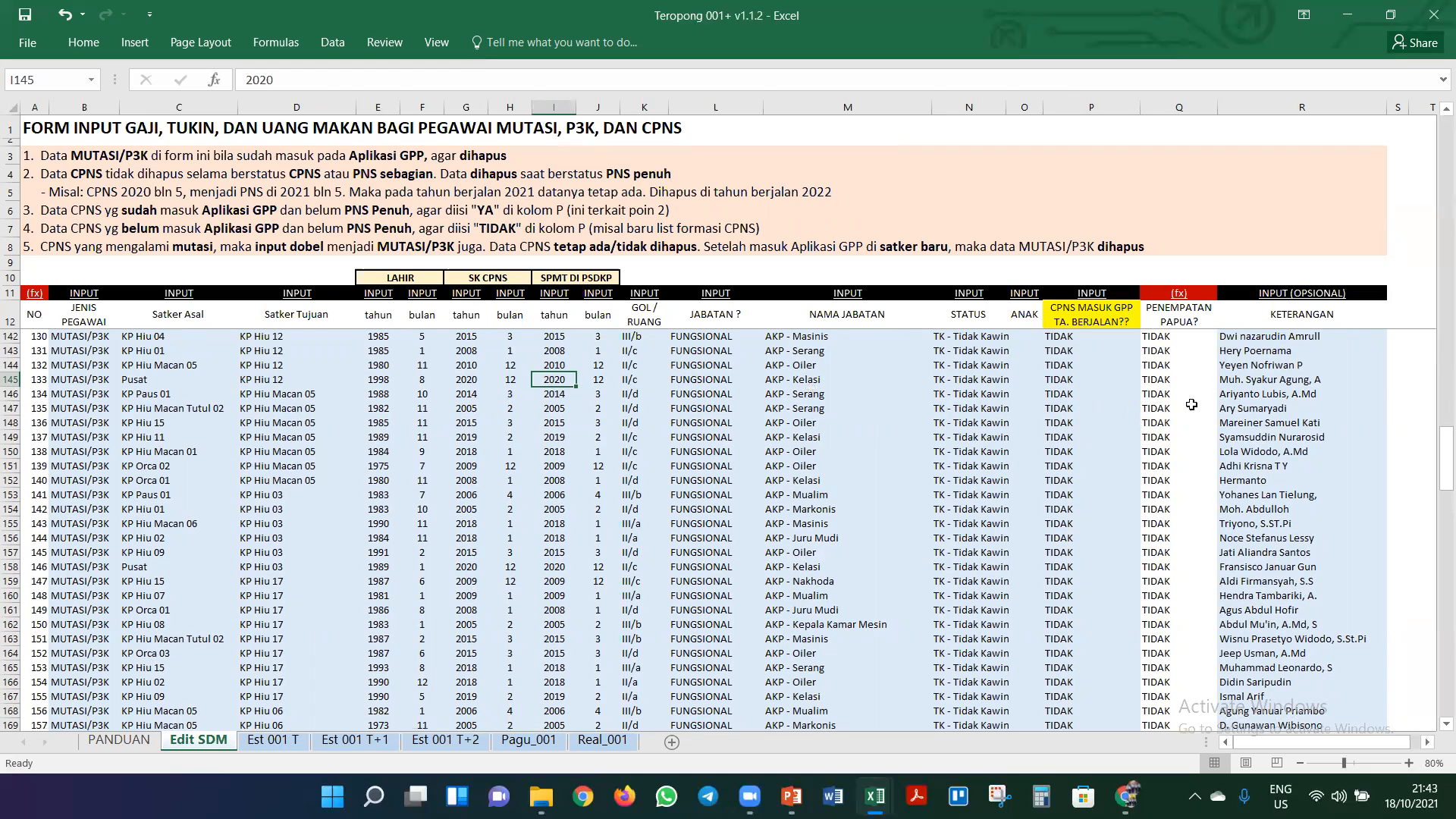
left_click(1244, 378)
- Locate the row 145 employee's matching CPNS entry in row 33 and highlight it from JENIS PEGAWAI to CPNS MASUK GPP TA. BERJALAN??
scroll(1237, 423, "up", 16)
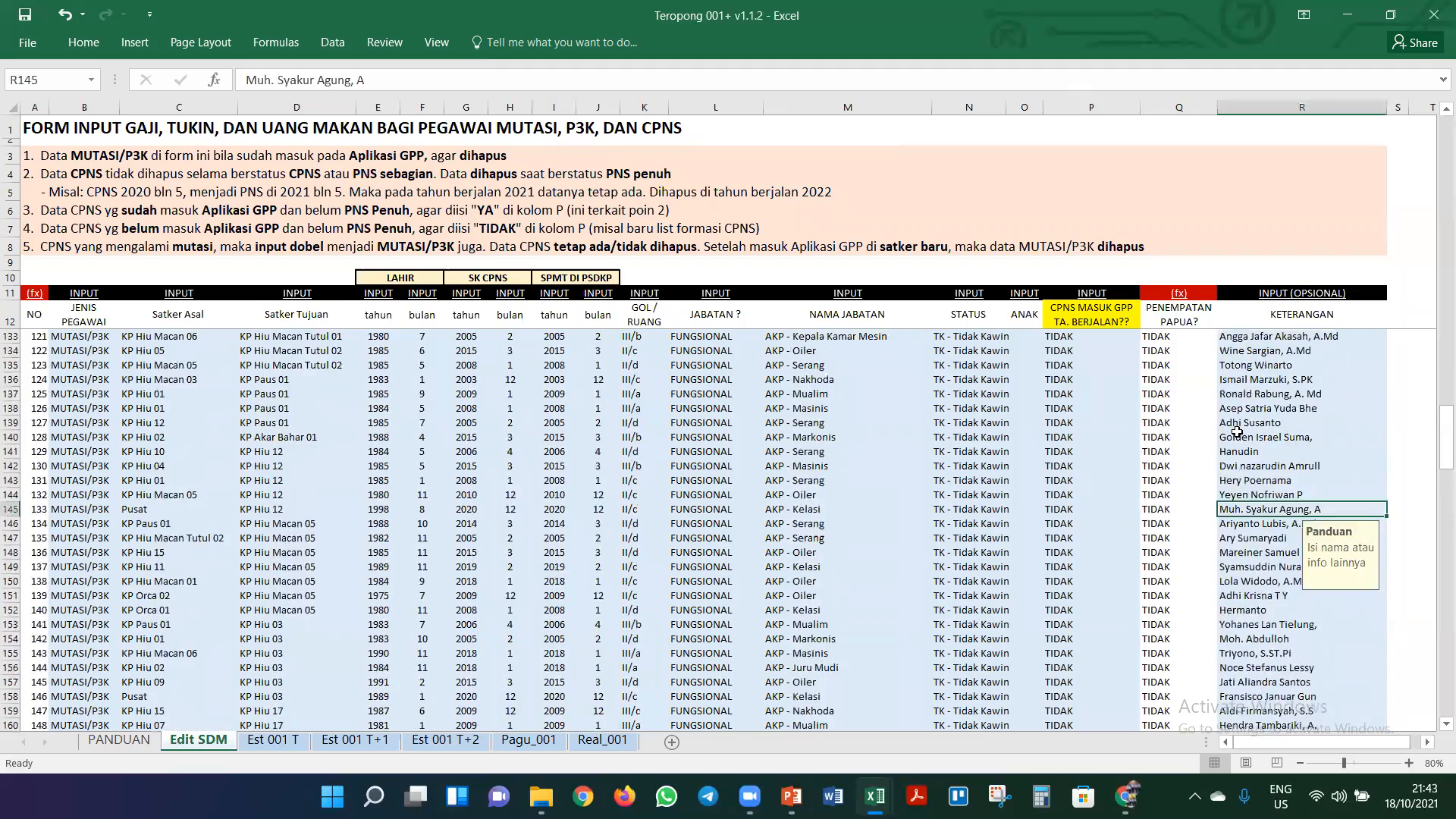
scroll(1237, 431, "up", 15)
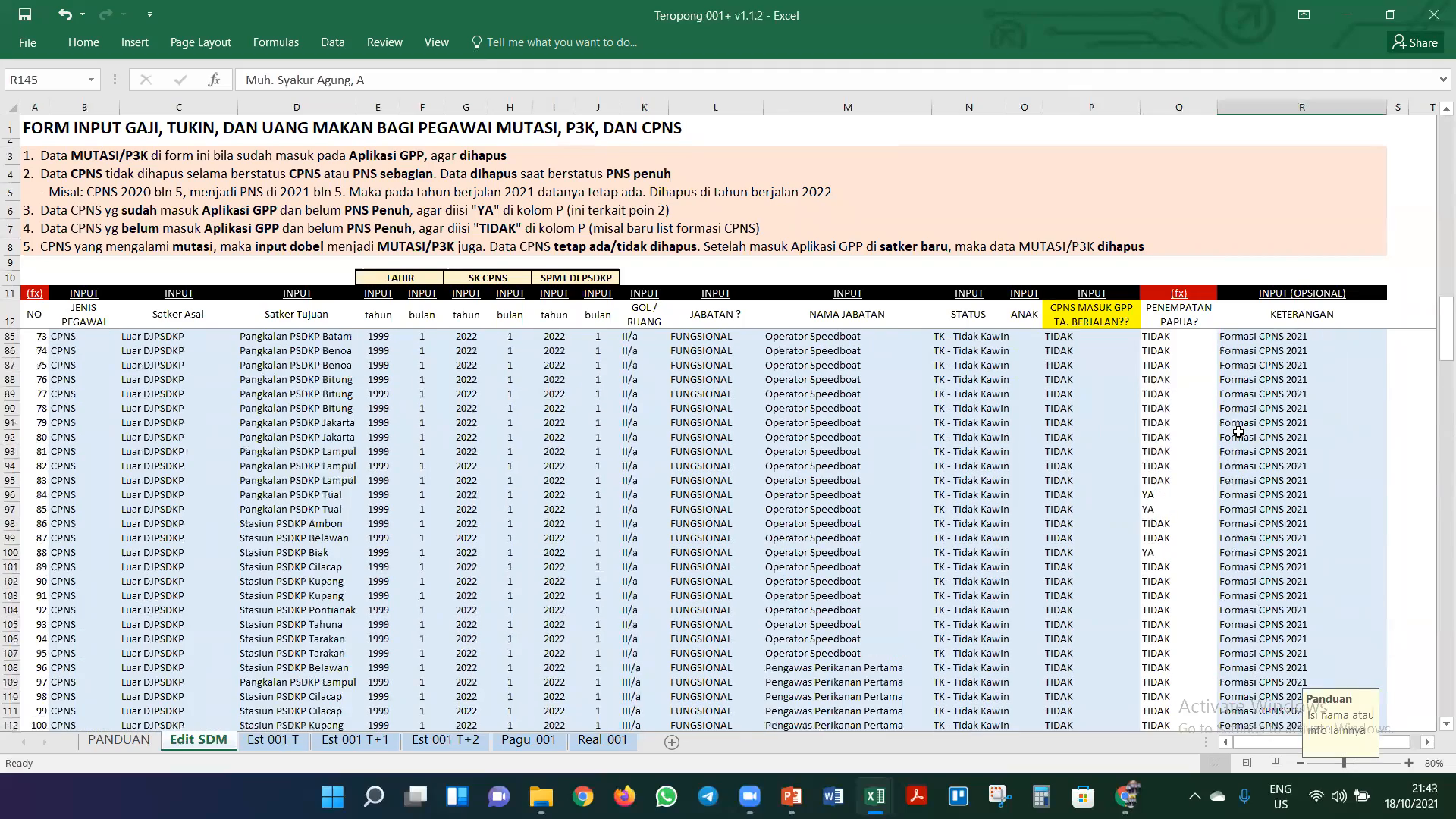
scroll(1282, 454, "up", 4)
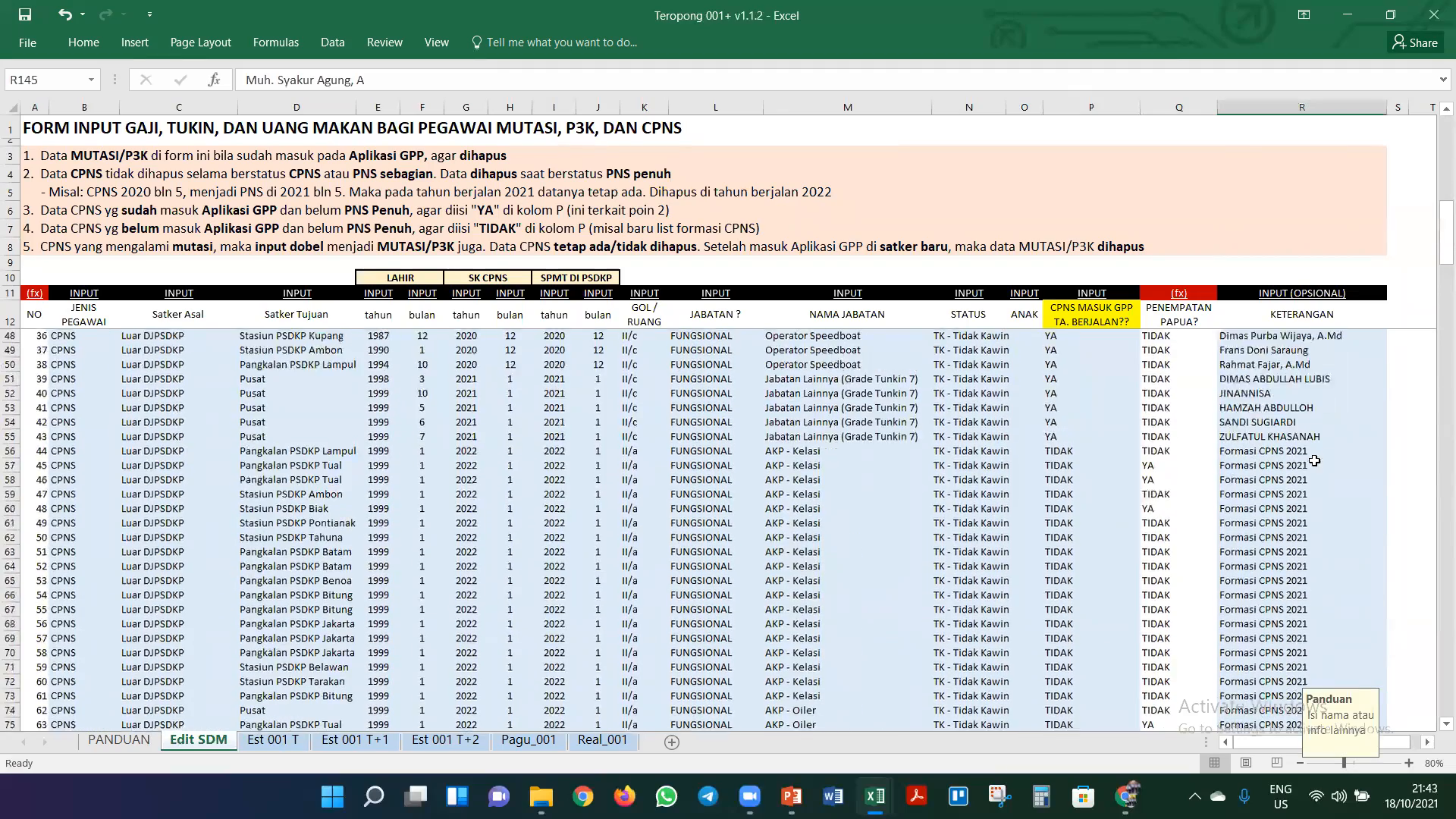
scroll(1314, 464, "up", 2)
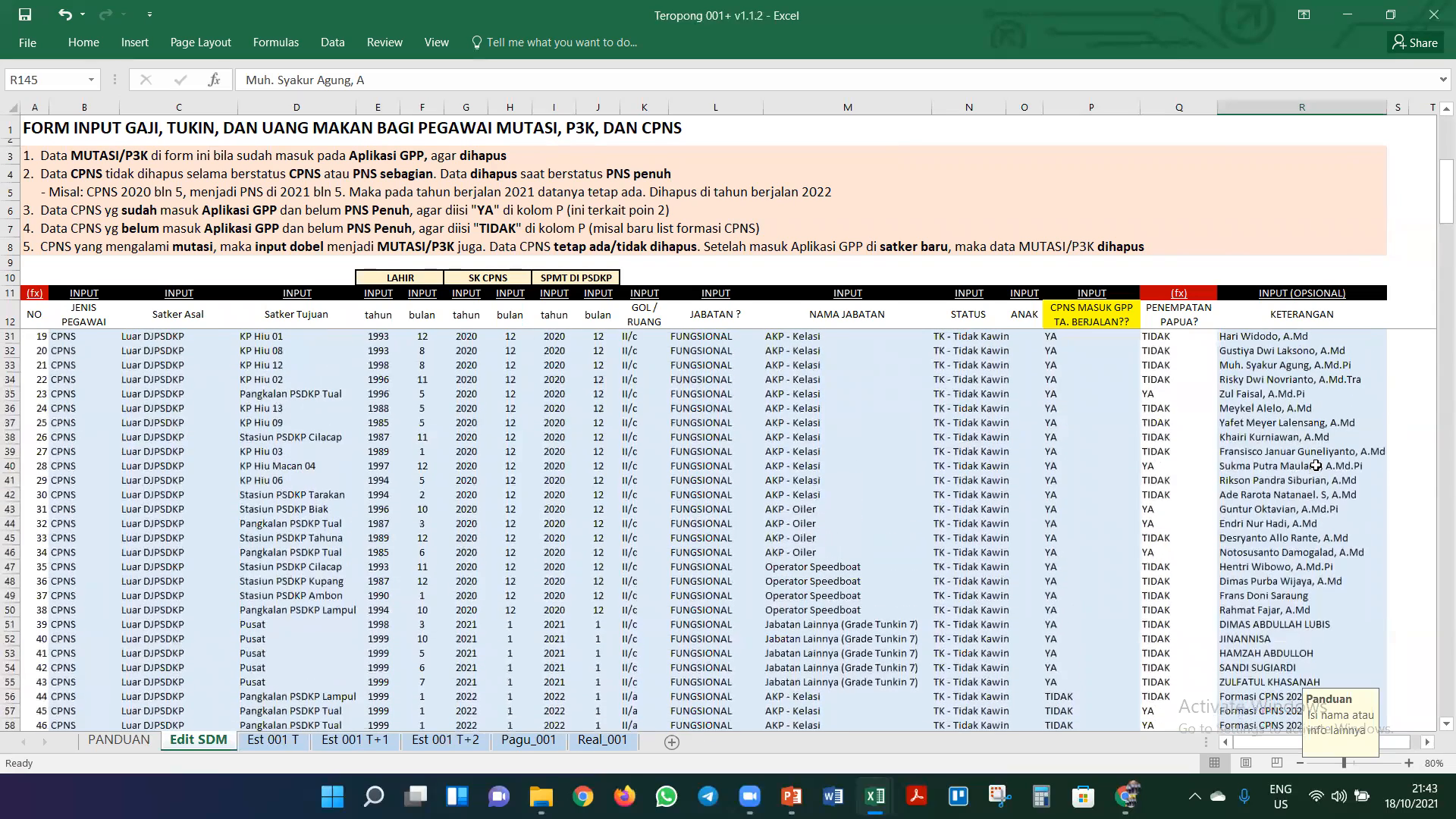
left_click(1286, 366)
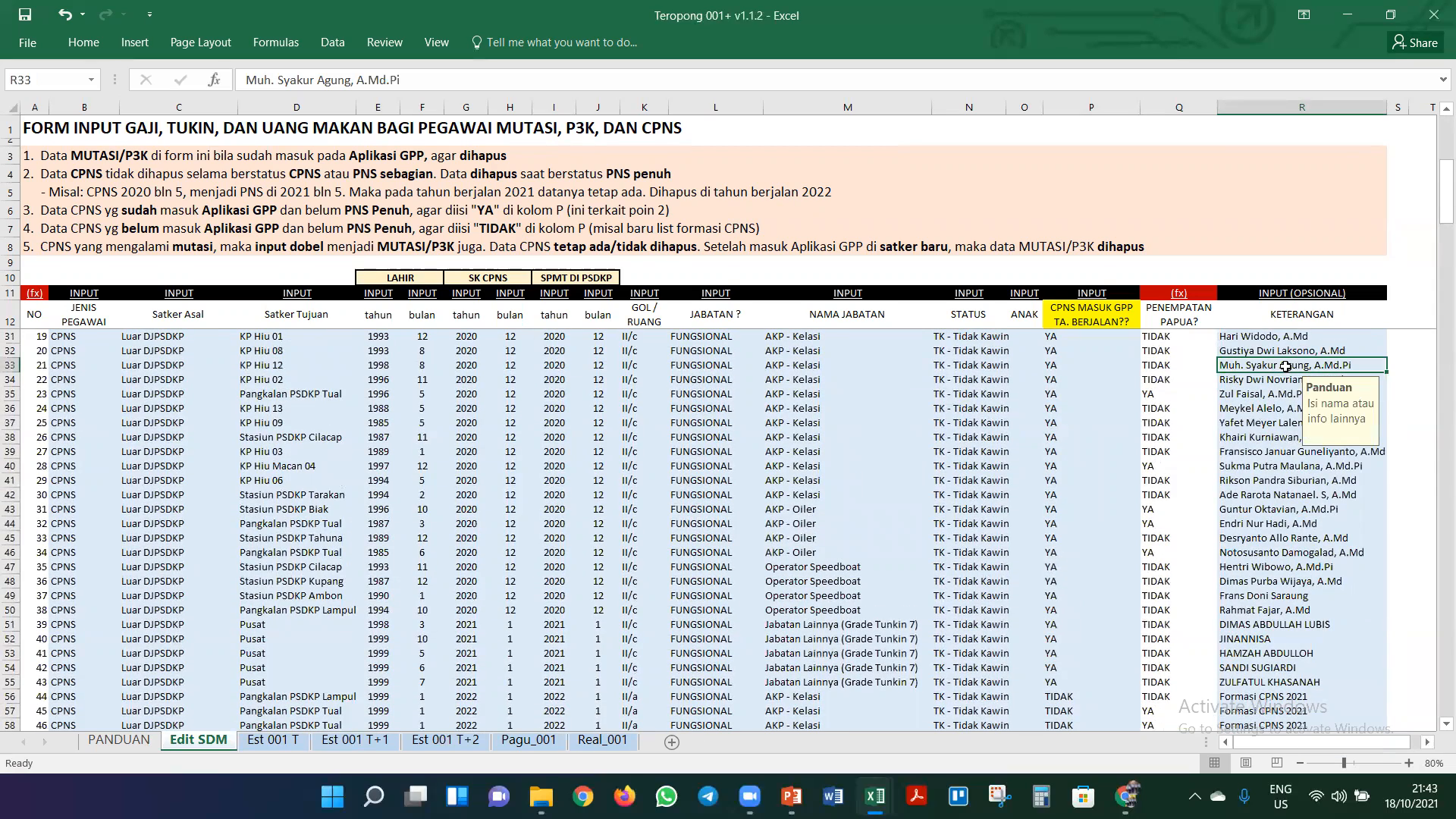
left_click_drag(72, 363, 1103, 371)
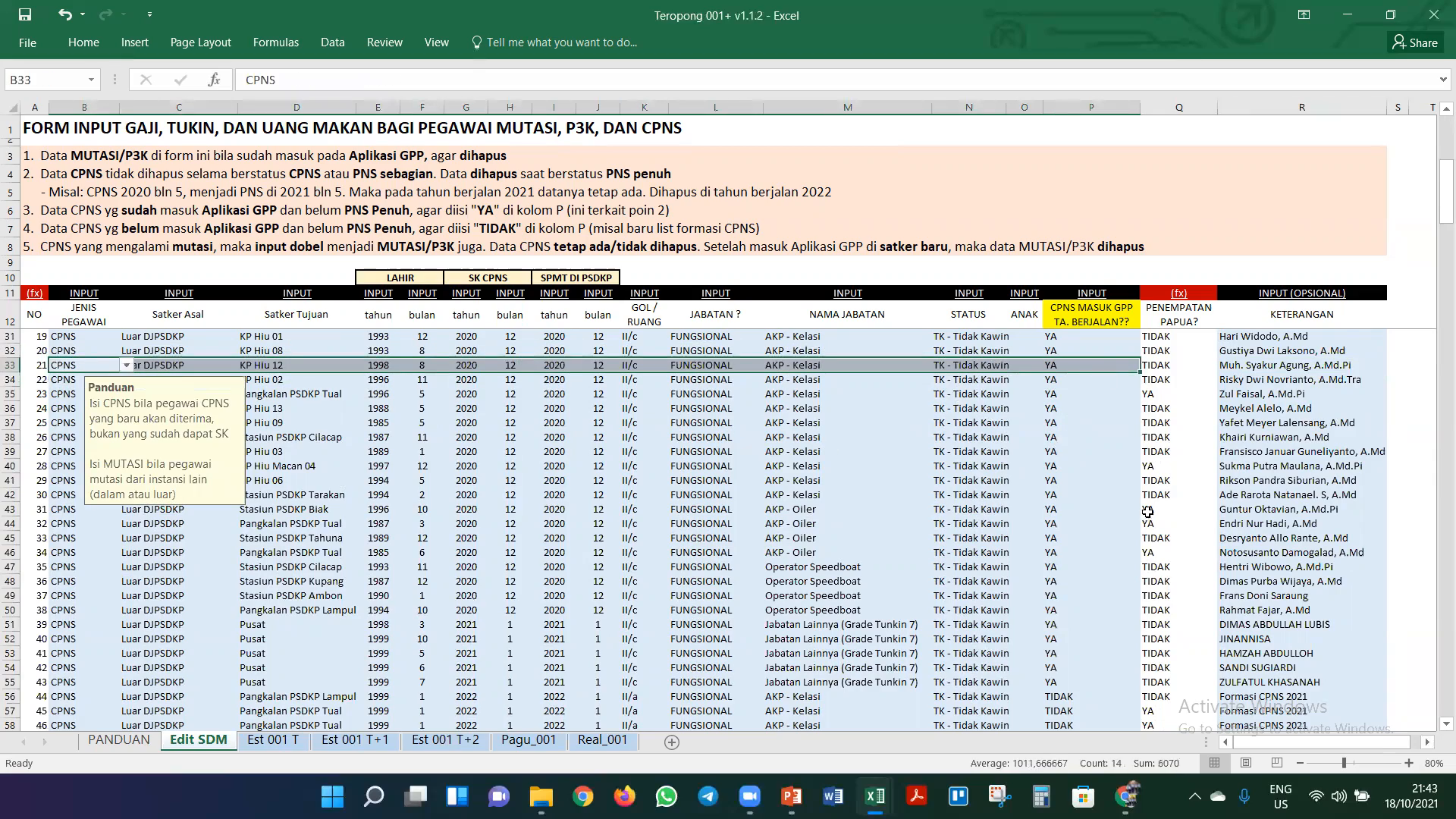
- Look over the CPNS rows around row 33 and inspect row 33's CPNS MASUK GPP TA. BERJALAN?? answer
scroll(1062, 500, "down", 7)
scroll(888, 480, "up", 5)
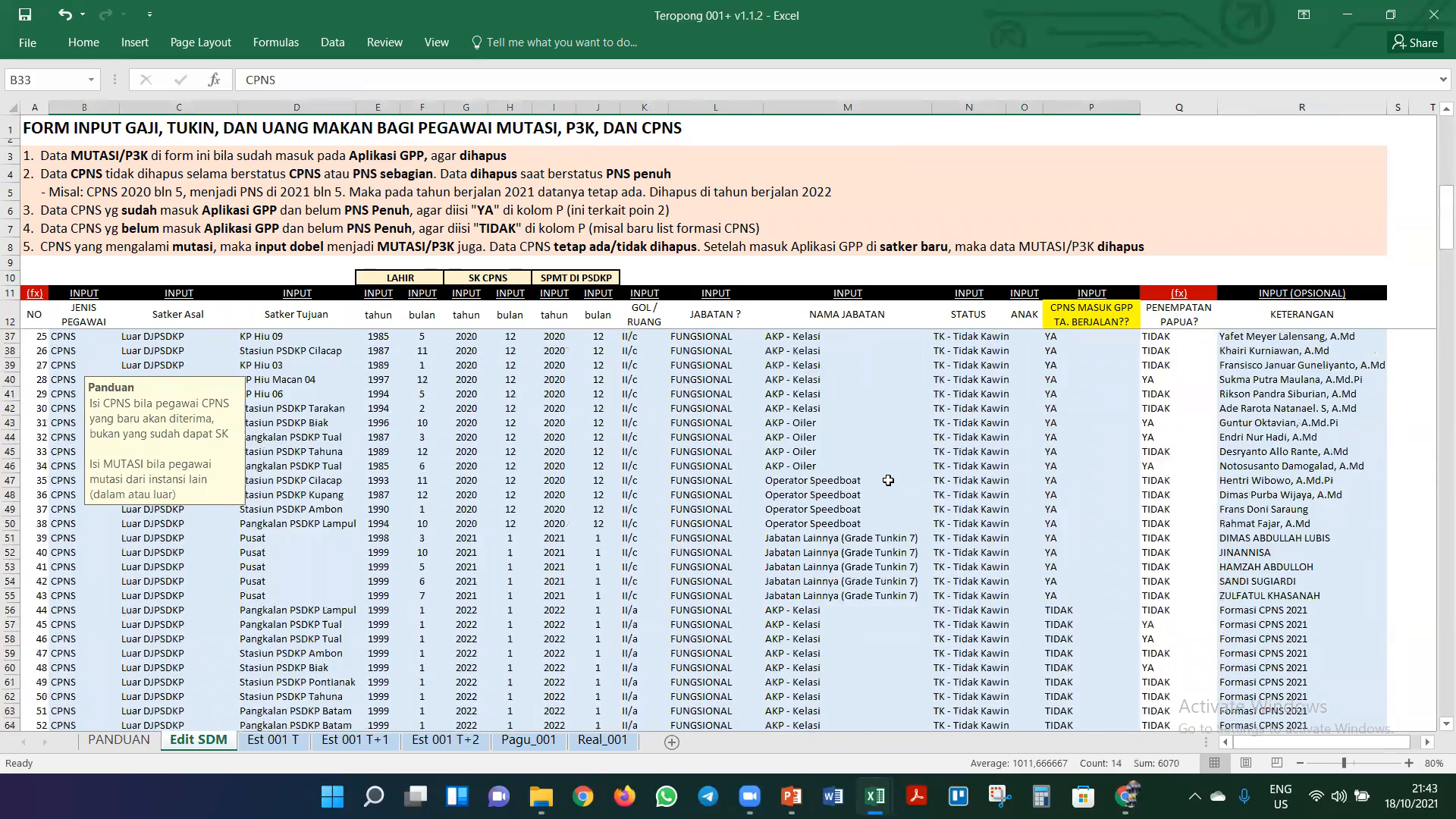
scroll(888, 480, "up", 7)
left_click(1056, 582)
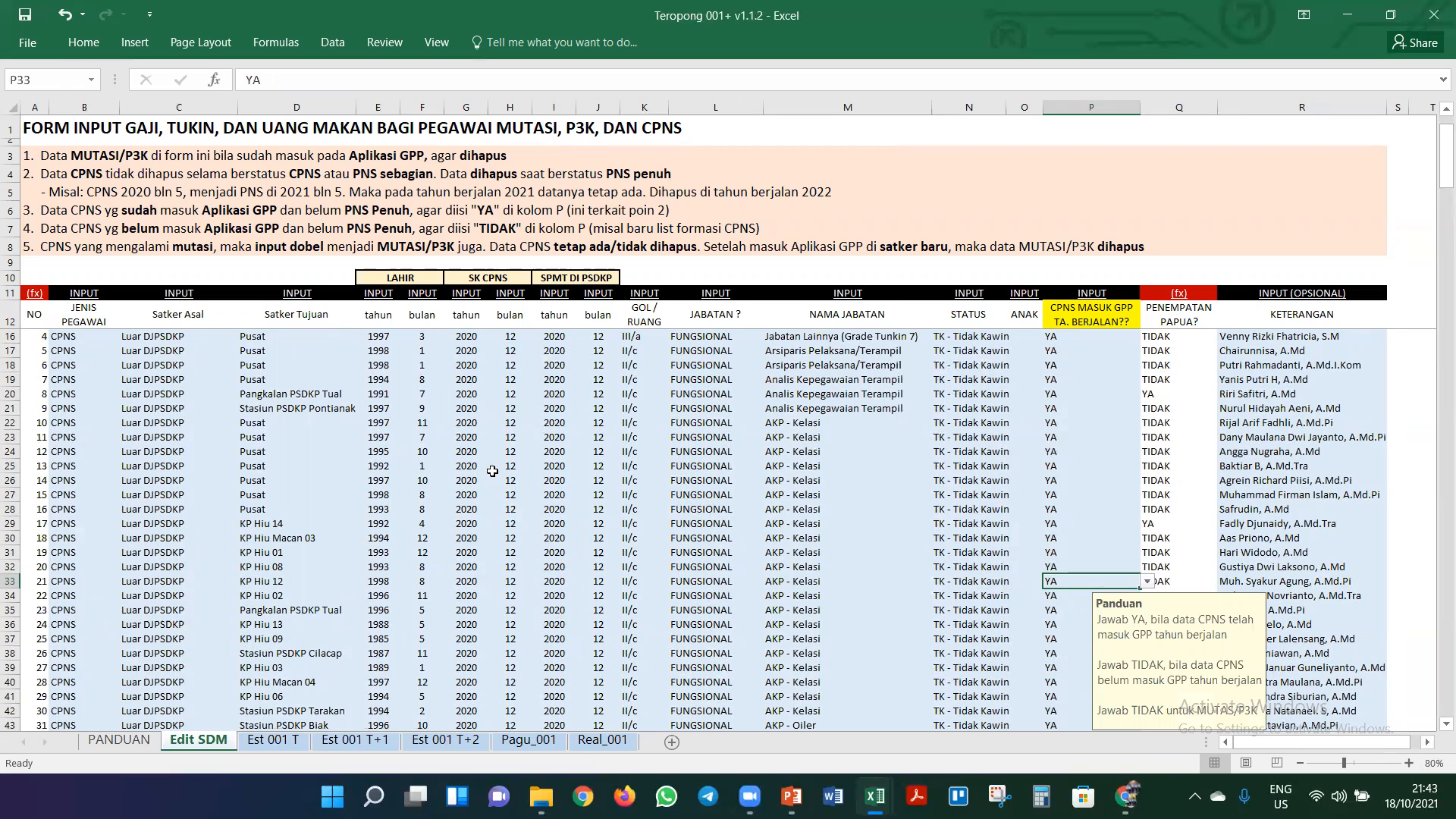
- Go back to the MUTASI/P3K block starting at row 120 and inspect row 145's SK CPNS year and KETERANGAN entry
scroll(1028, 607, "down", 1)
scroll(1027, 607, "down", 5)
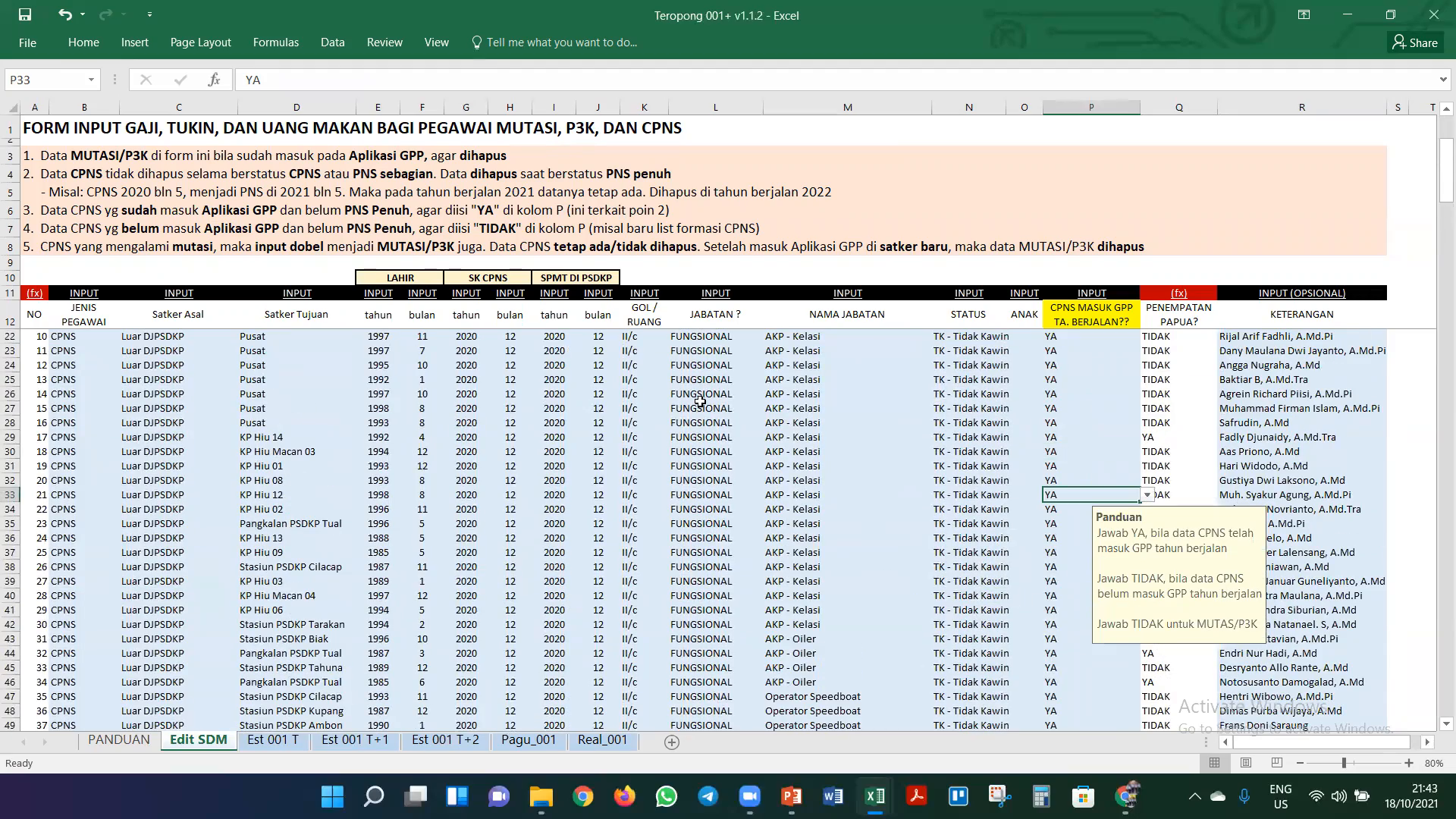
scroll(727, 537, "down", 13)
scroll(727, 537, "down", 17)
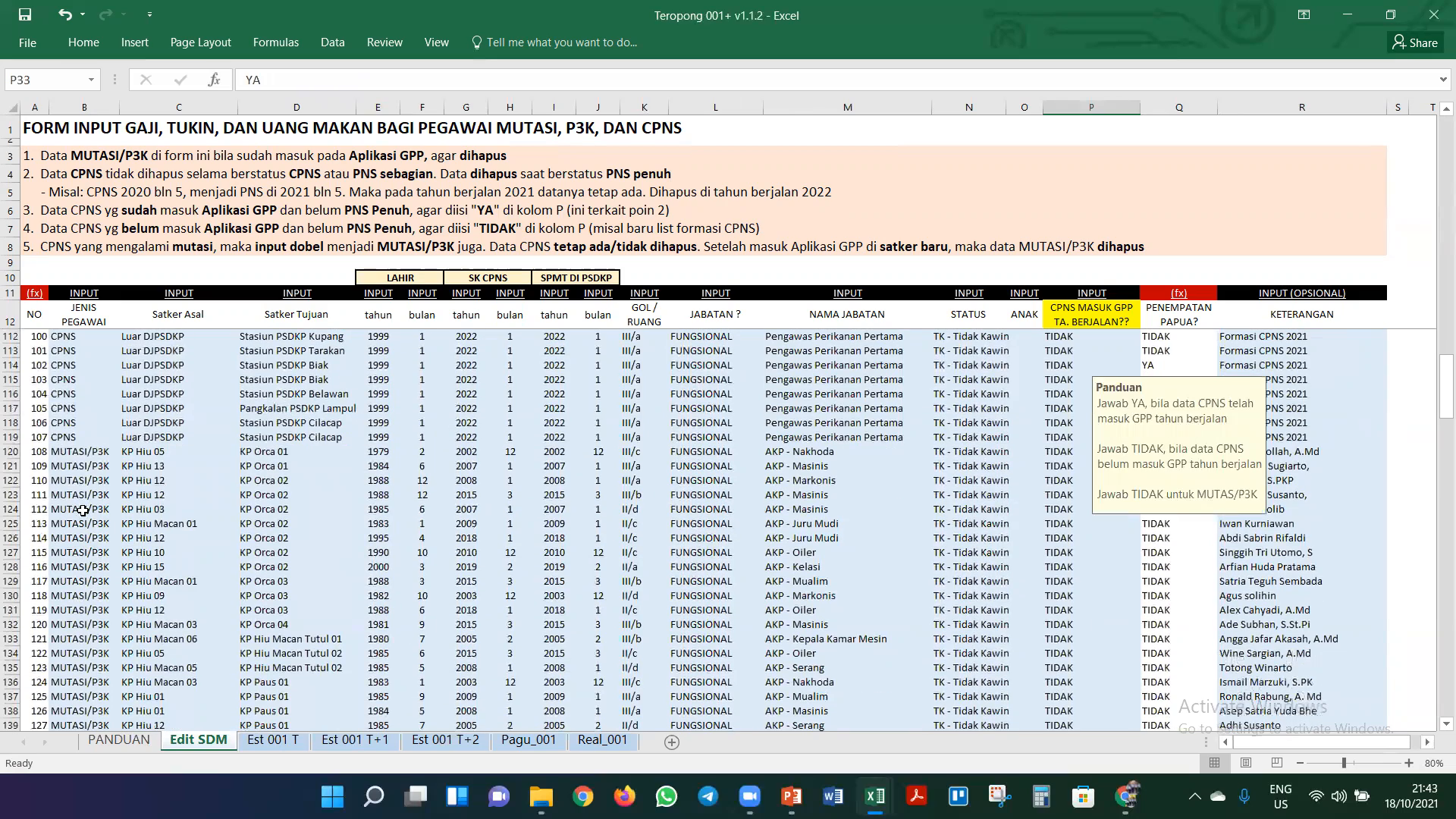
left_click(84, 451)
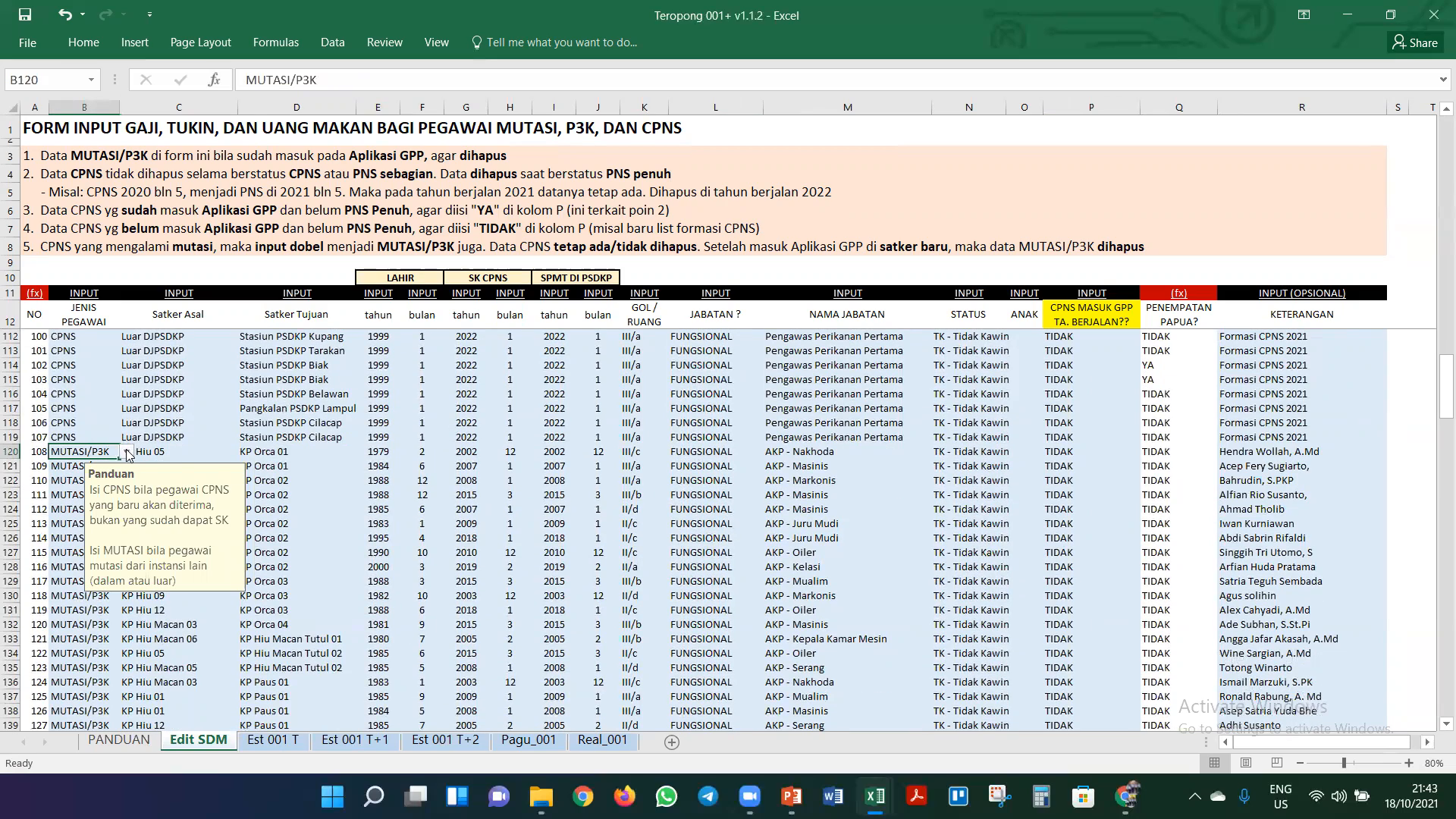
scroll(127, 455, "down", 7)
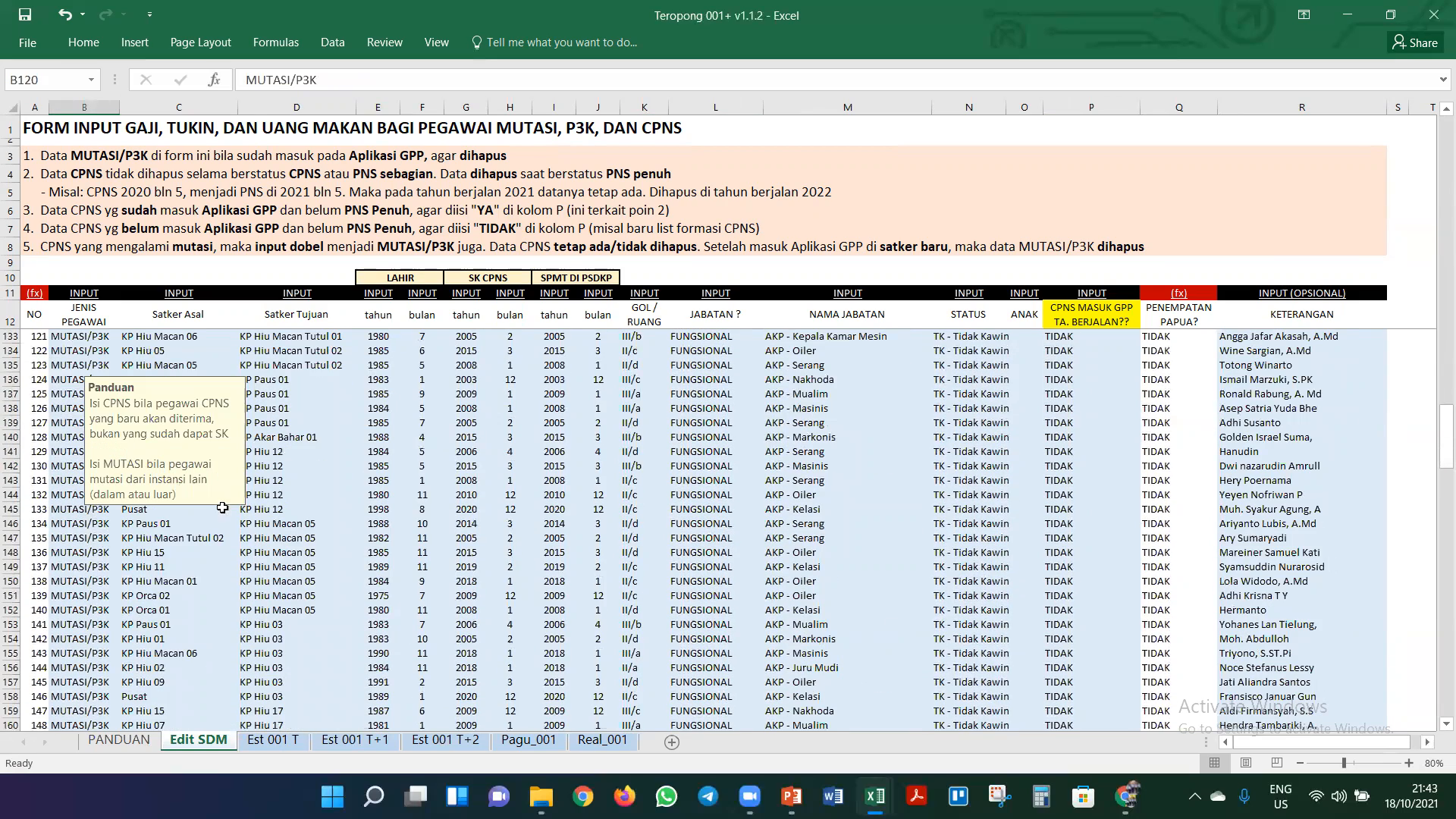
left_click(469, 510)
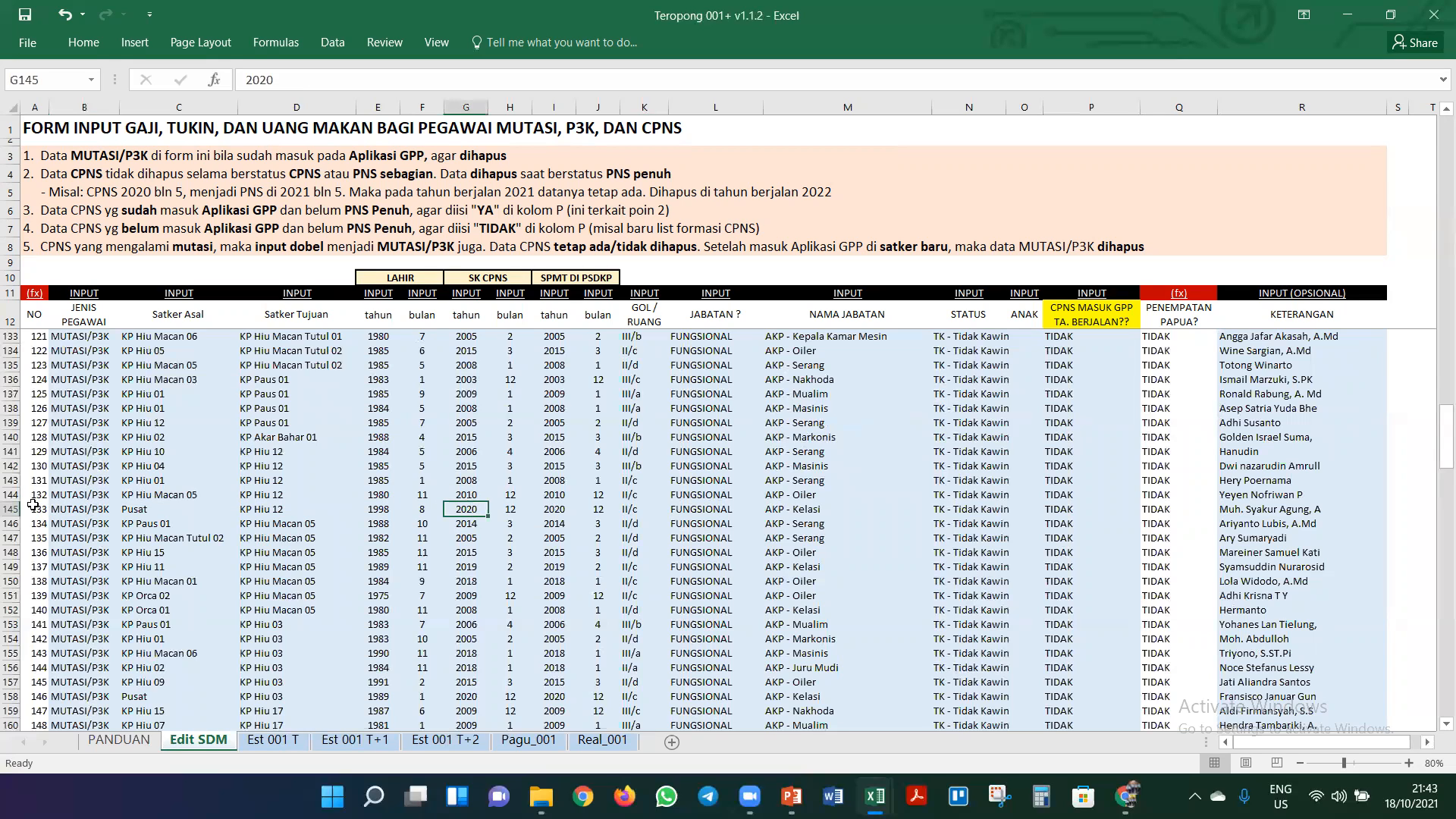
left_click(1253, 509)
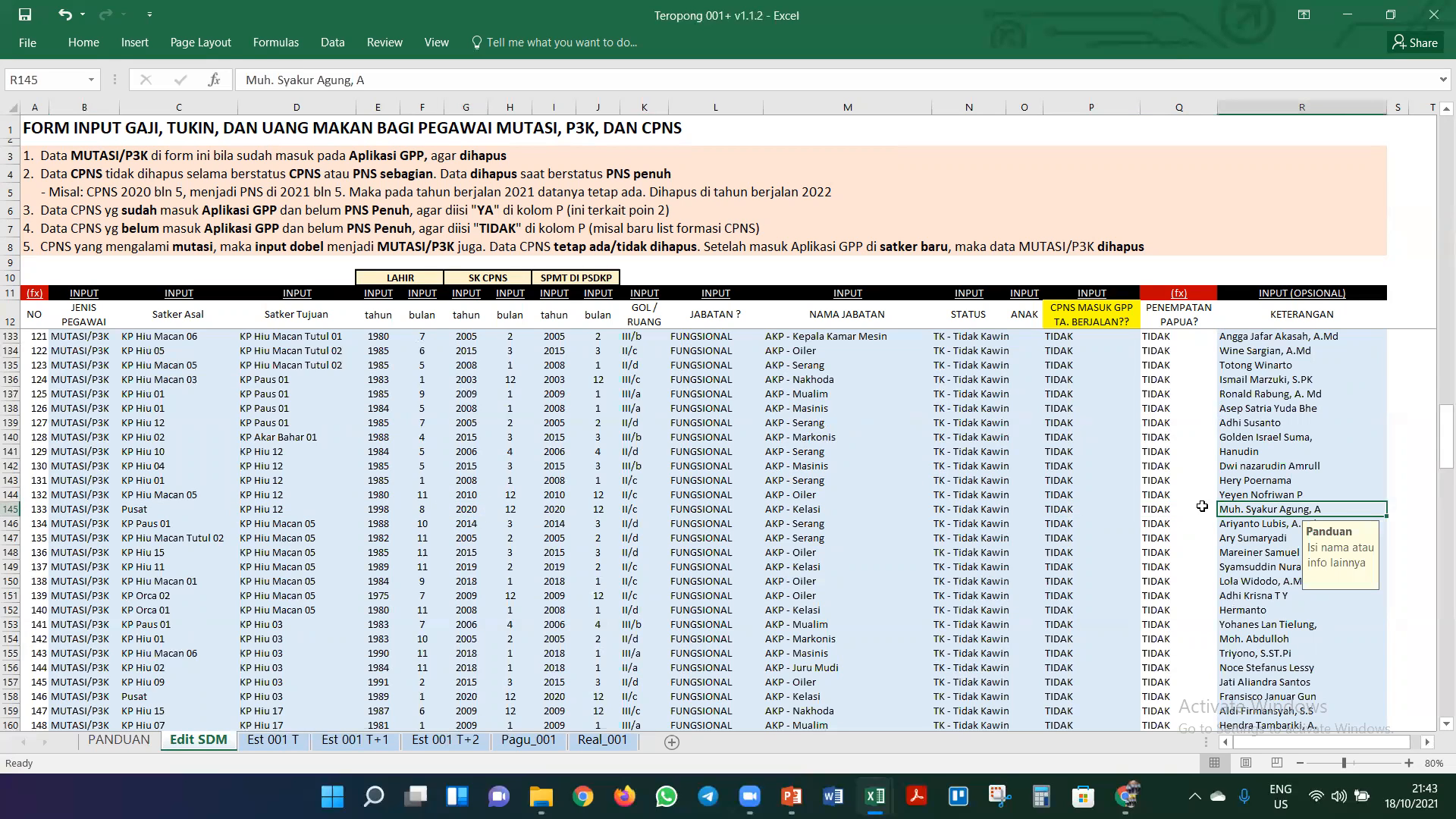
- Inspect row 145's JENIS PEGAWAI, Satker Asal, Satker Tujuan and CPNS MASUK GPP TA. BERJALAN?? entries with their guidance
left_click(73, 515)
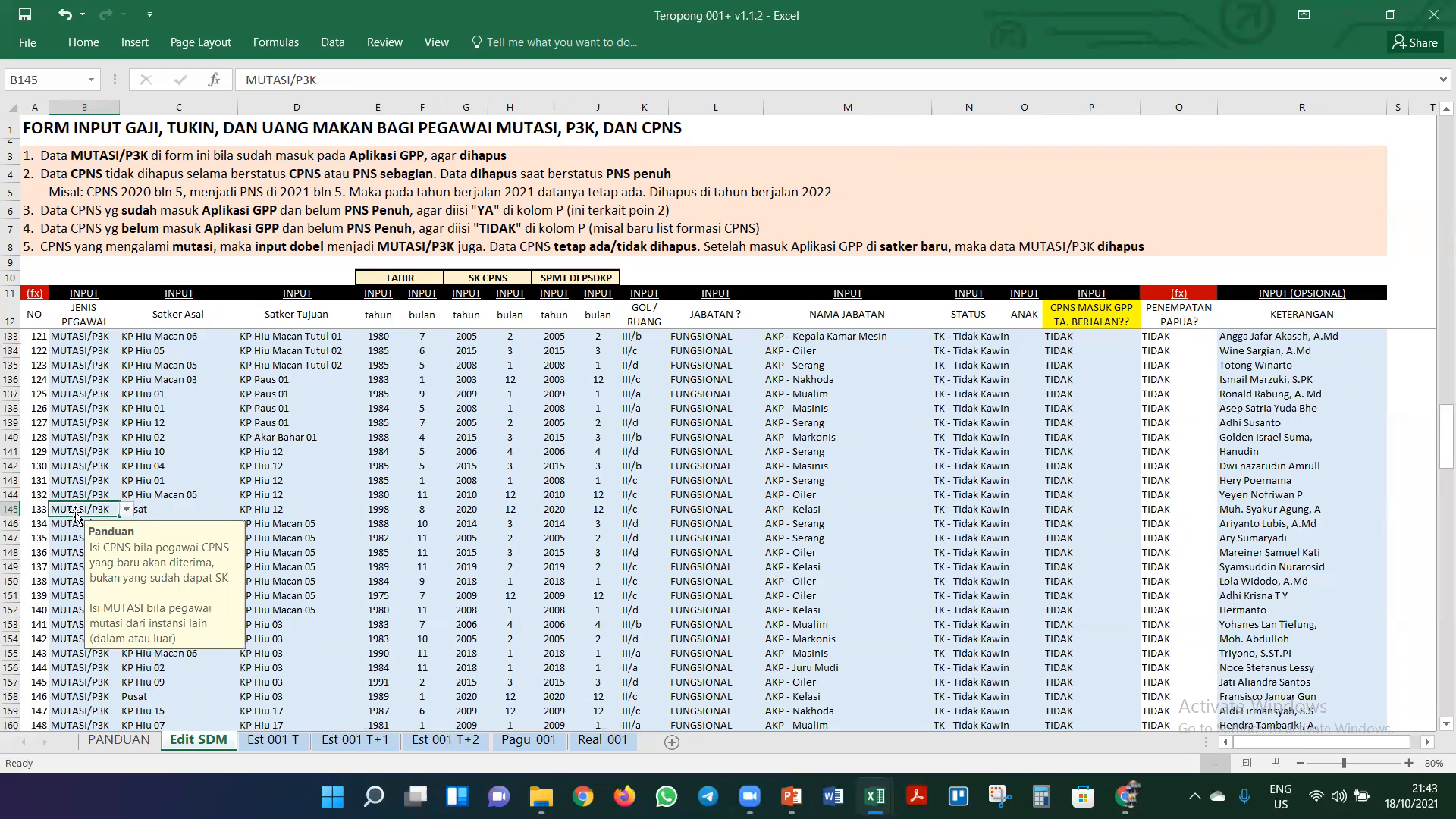
left_click(157, 508)
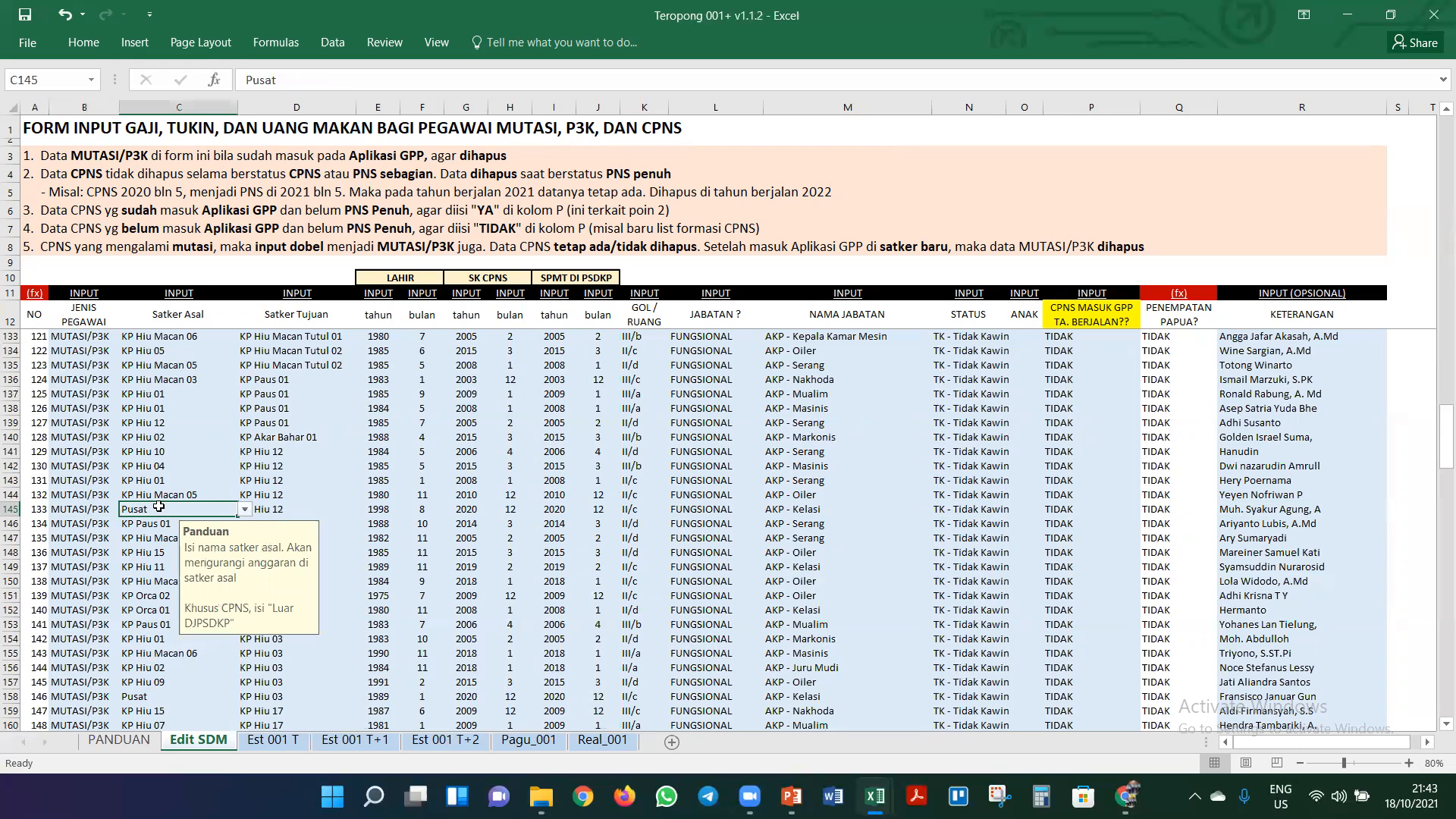
left_click(288, 508)
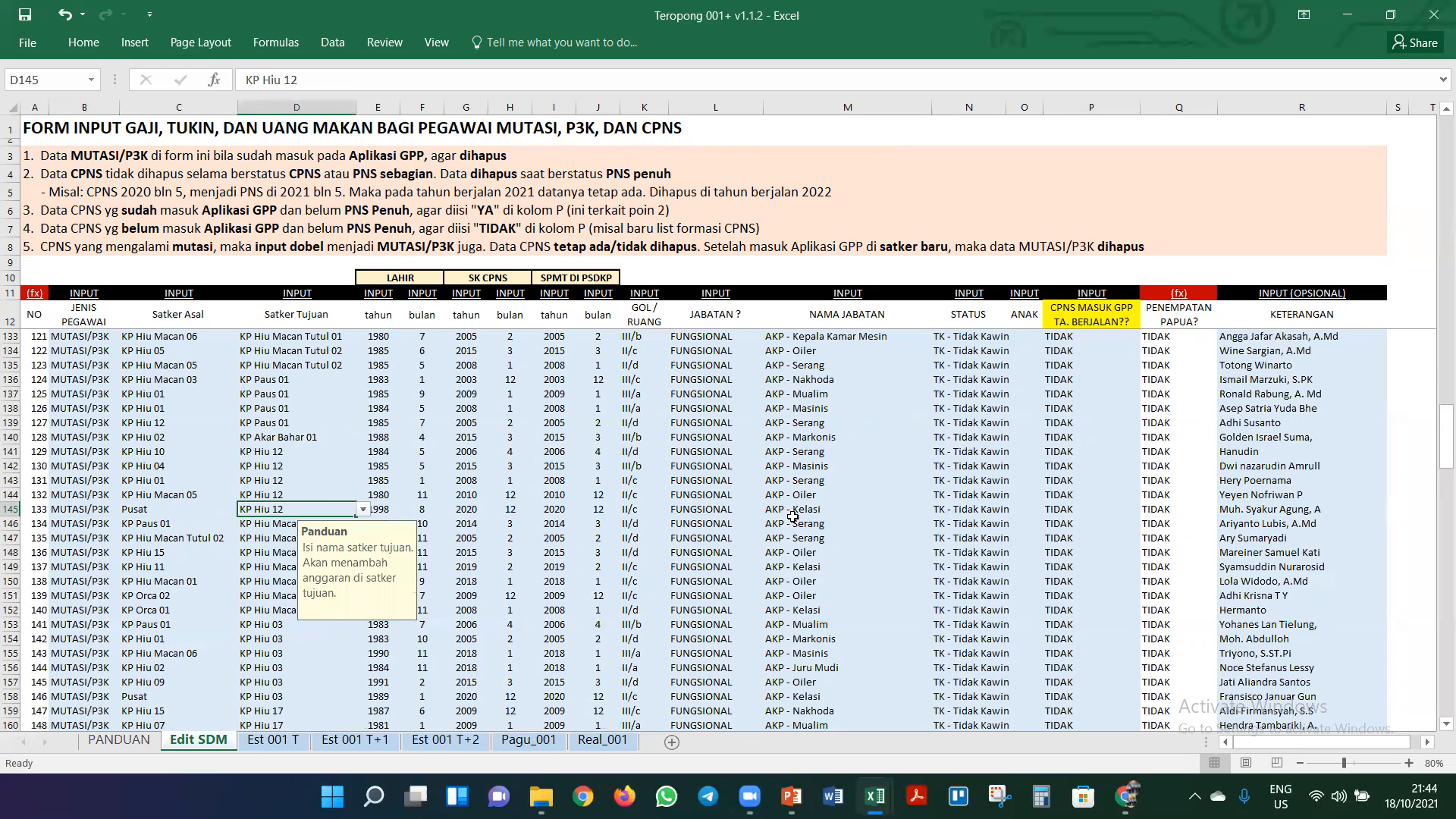
left_click(1090, 510)
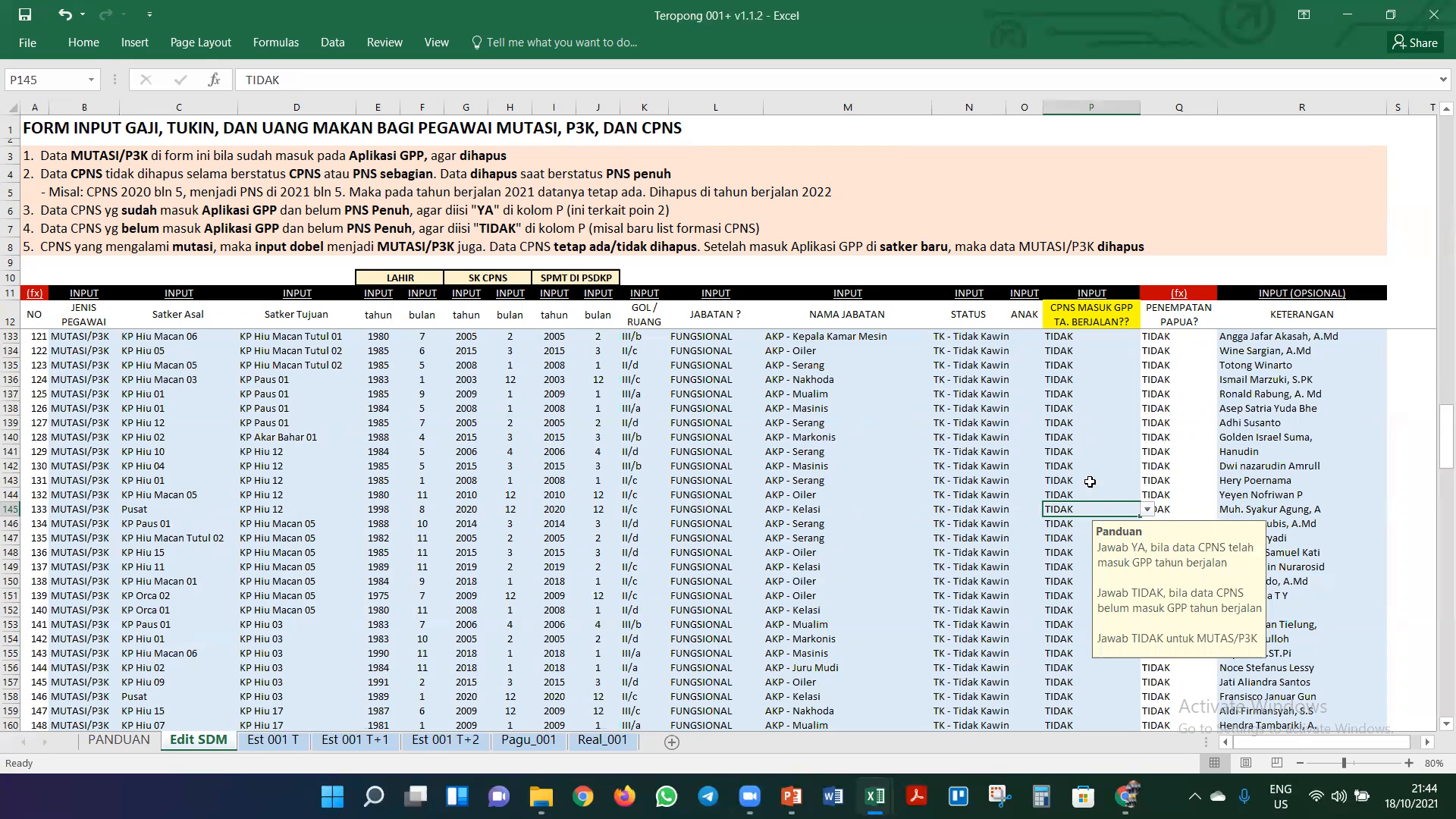
- Inspect the JENIS PEGAWAI and Satker Tujuan entries of the MUTASI/P3K employee in row 144
left_click(84, 494)
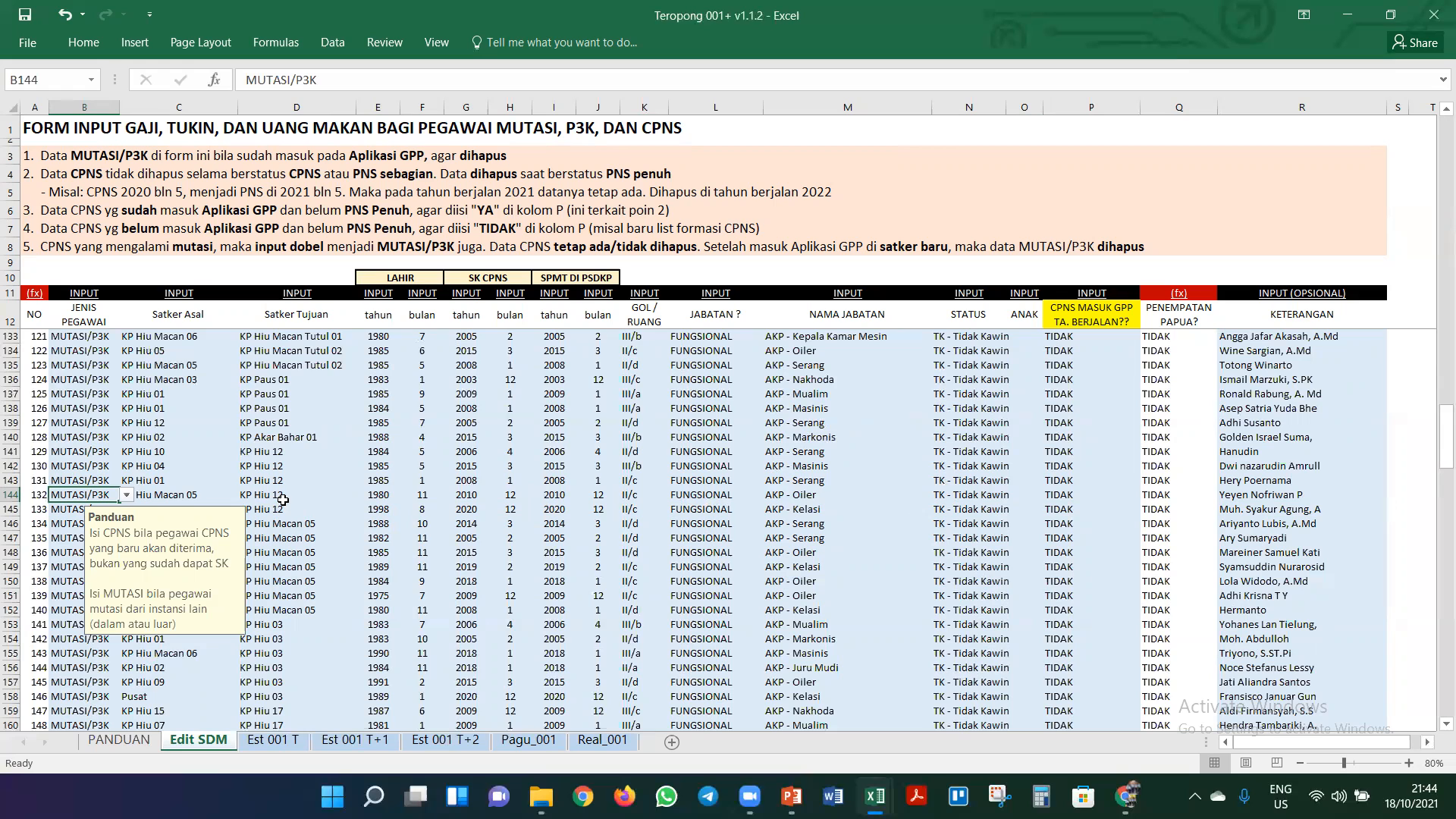
left_click(285, 740)
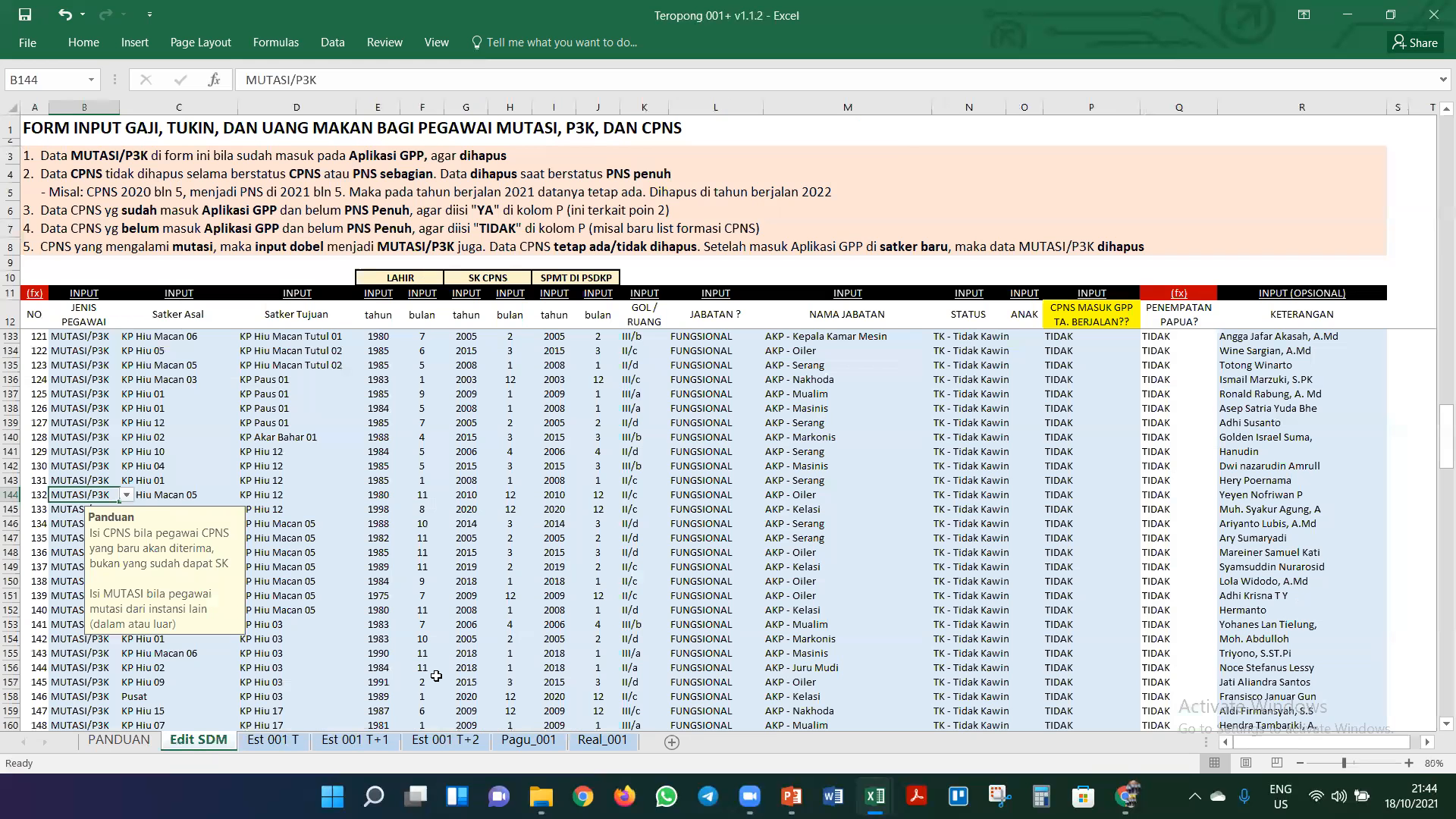
left_click(193, 747)
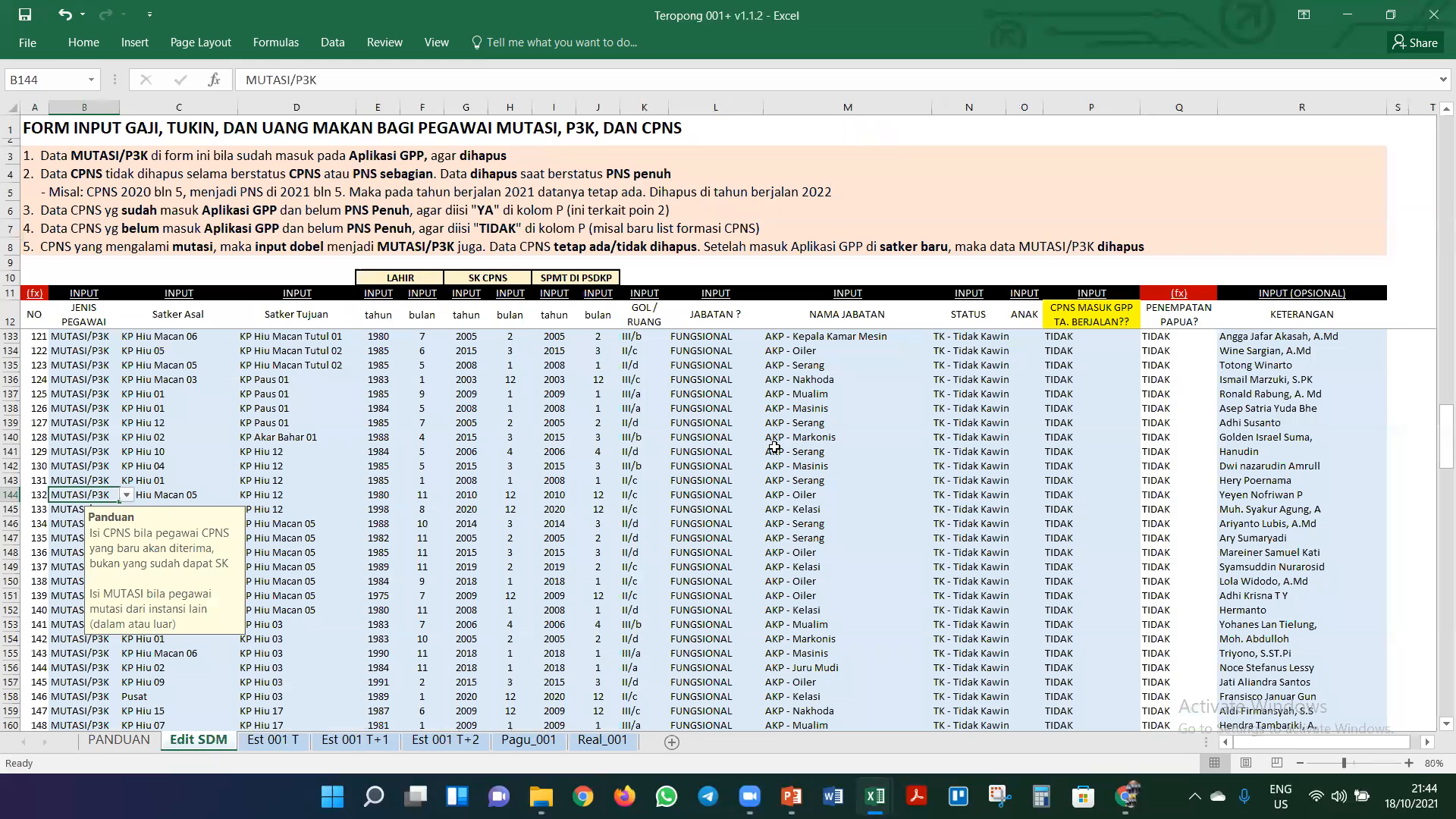
left_click(328, 497)
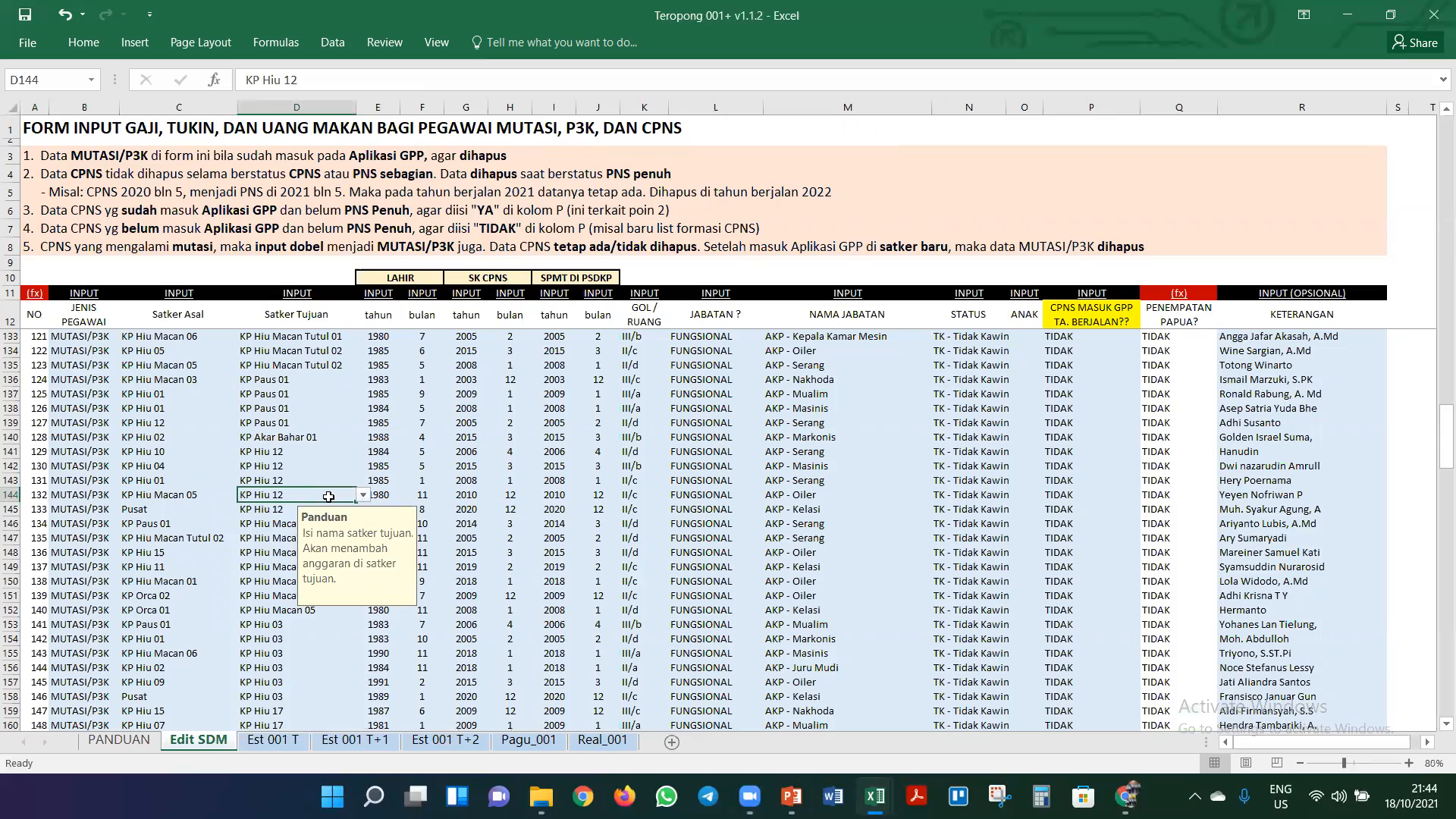
- Return to the CPNS rows on Edit SDM and inspect row 33's KETERANGAN entry
scroll(328, 497, "up", 20)
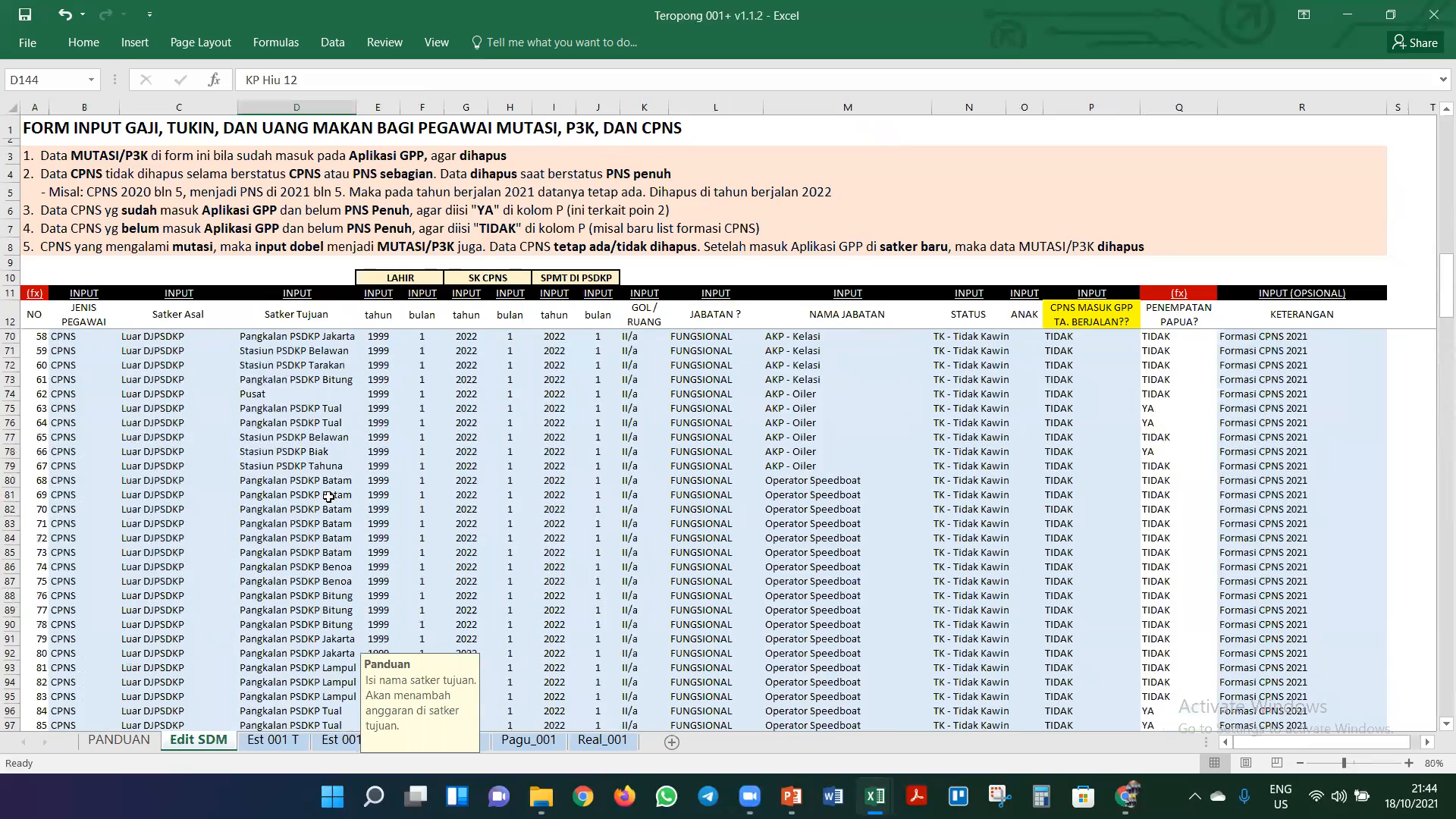
scroll(328, 497, "up", 15)
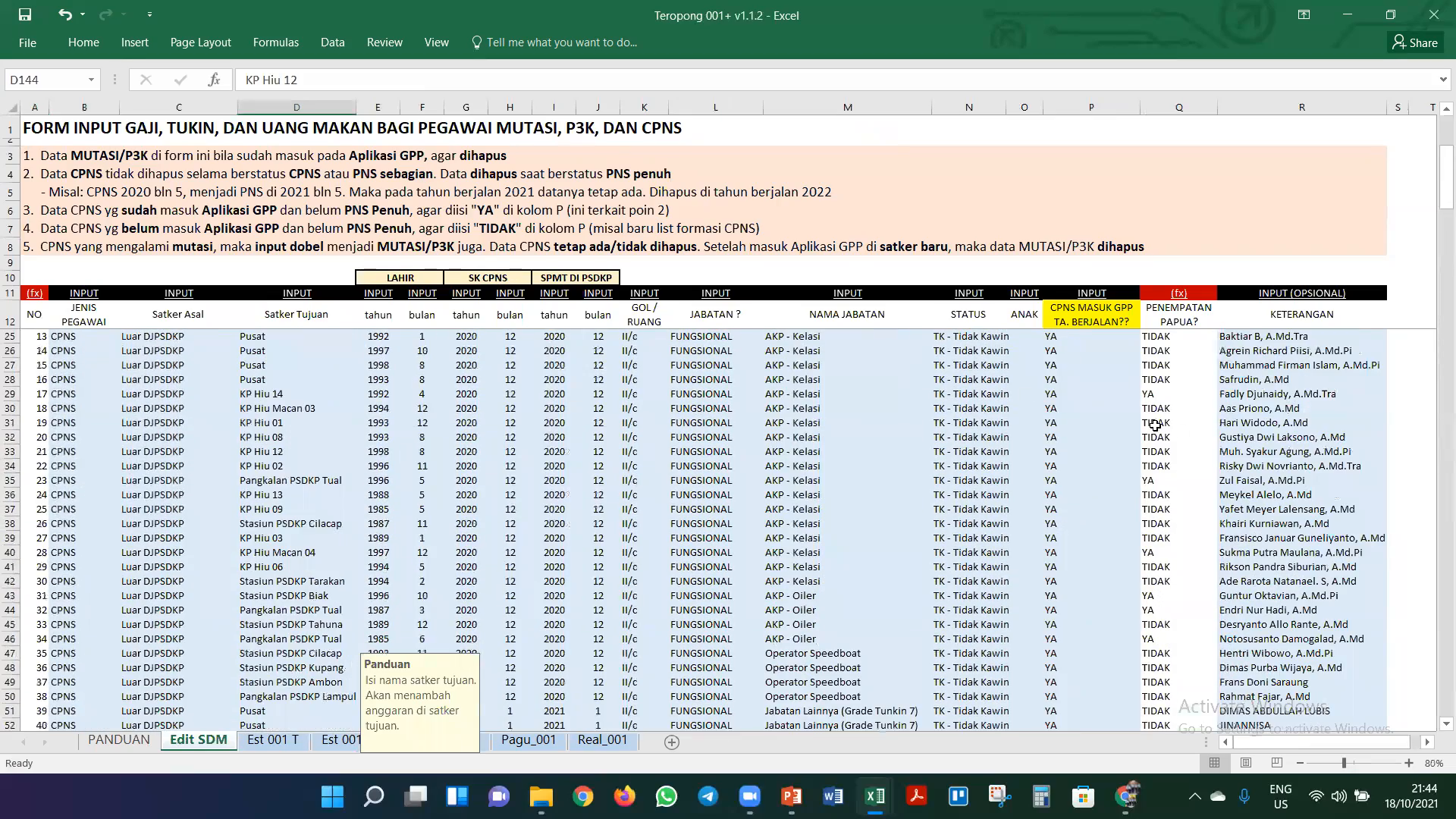
left_click(1252, 453)
- Go to the MUTASI/P3K block, highlight B120:P135, and inspect row 120's CPNS MASUK GPP TA. BERJALAN?? answer with its guidance
scroll(603, 527, "down", 2)
scroll(603, 527, "down", 20)
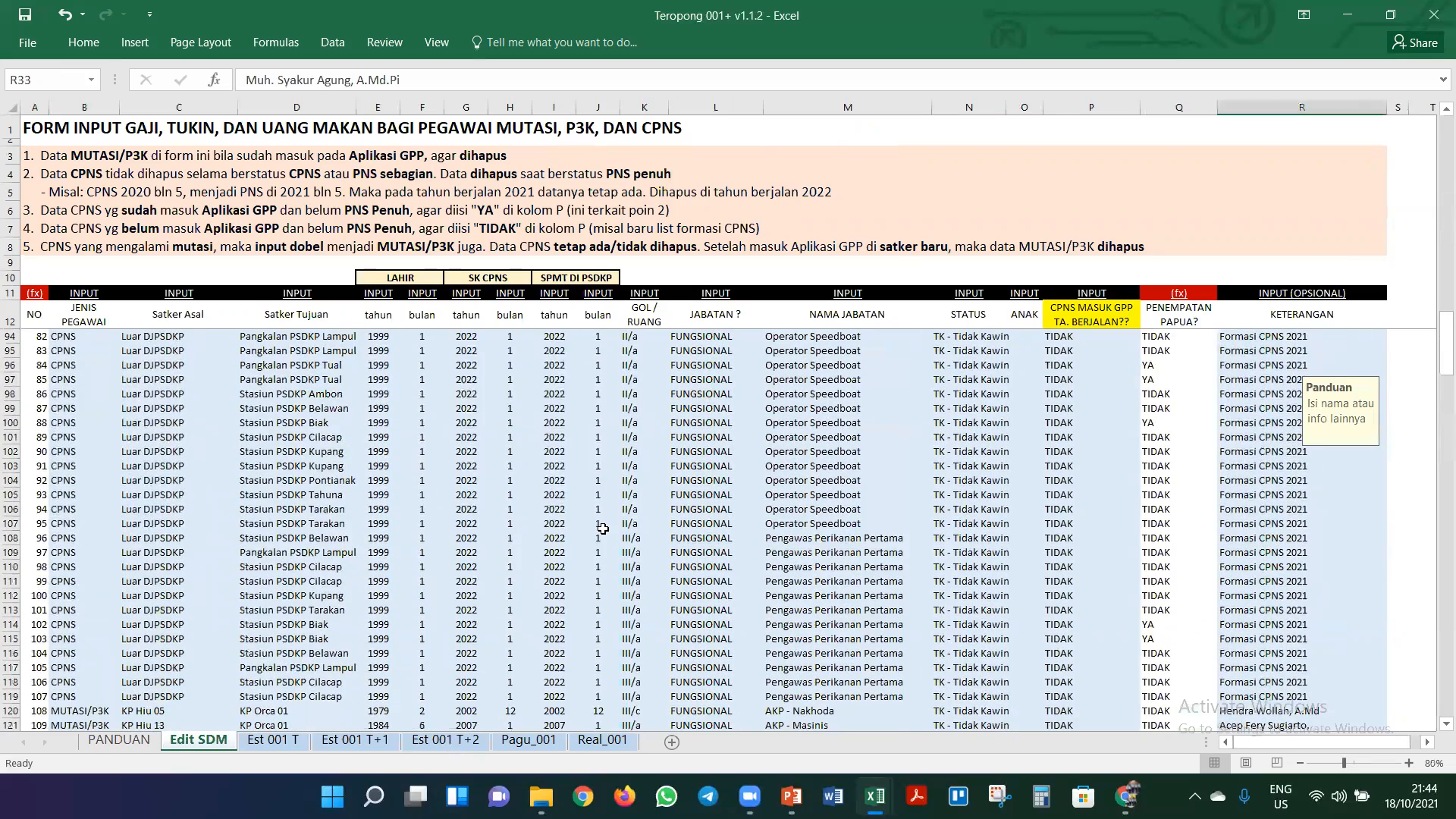
scroll(603, 528, "down", 7)
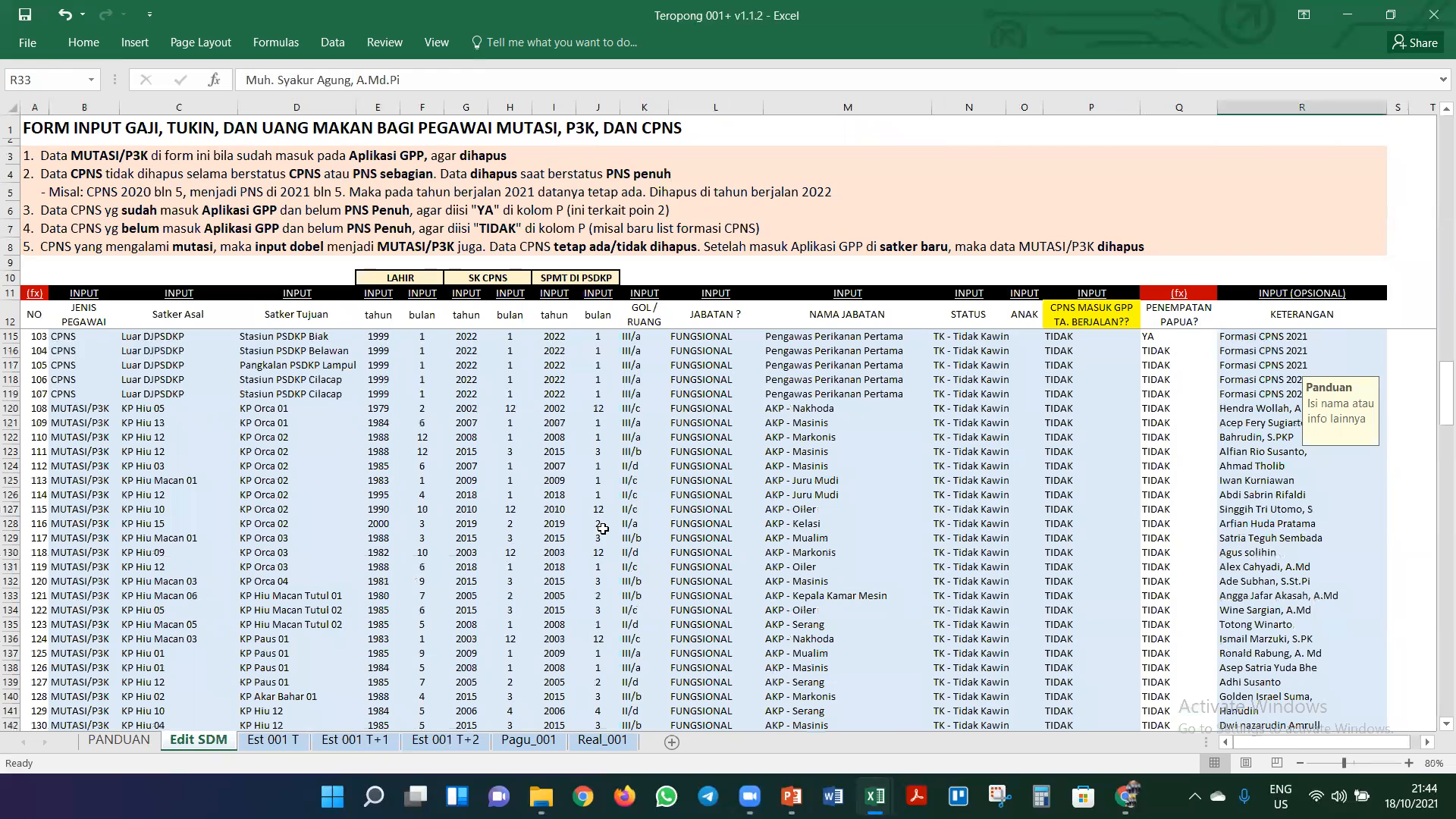
left_click(103, 409)
left_click_drag(102, 410, 1093, 624)
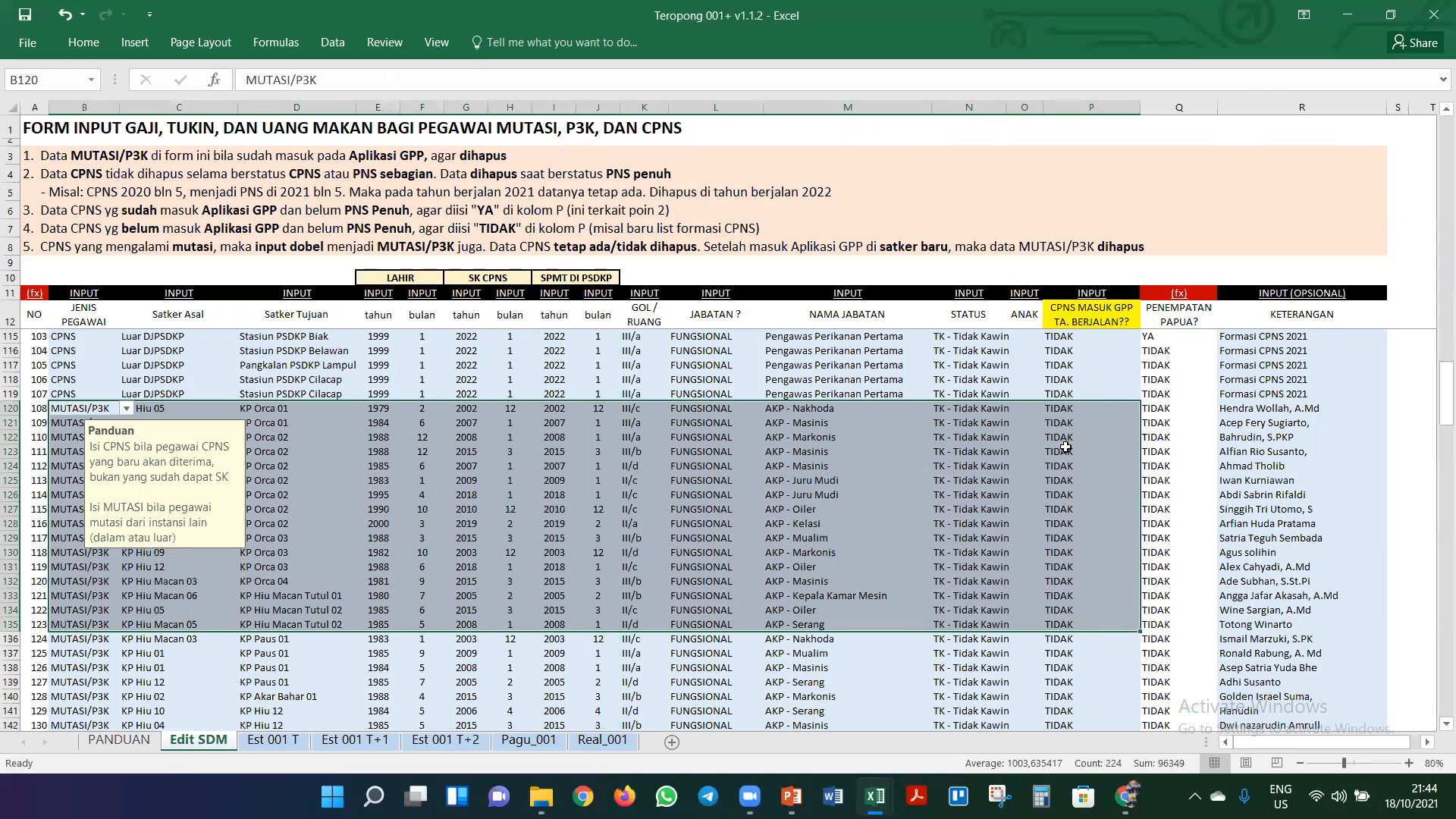
left_click(1058, 410)
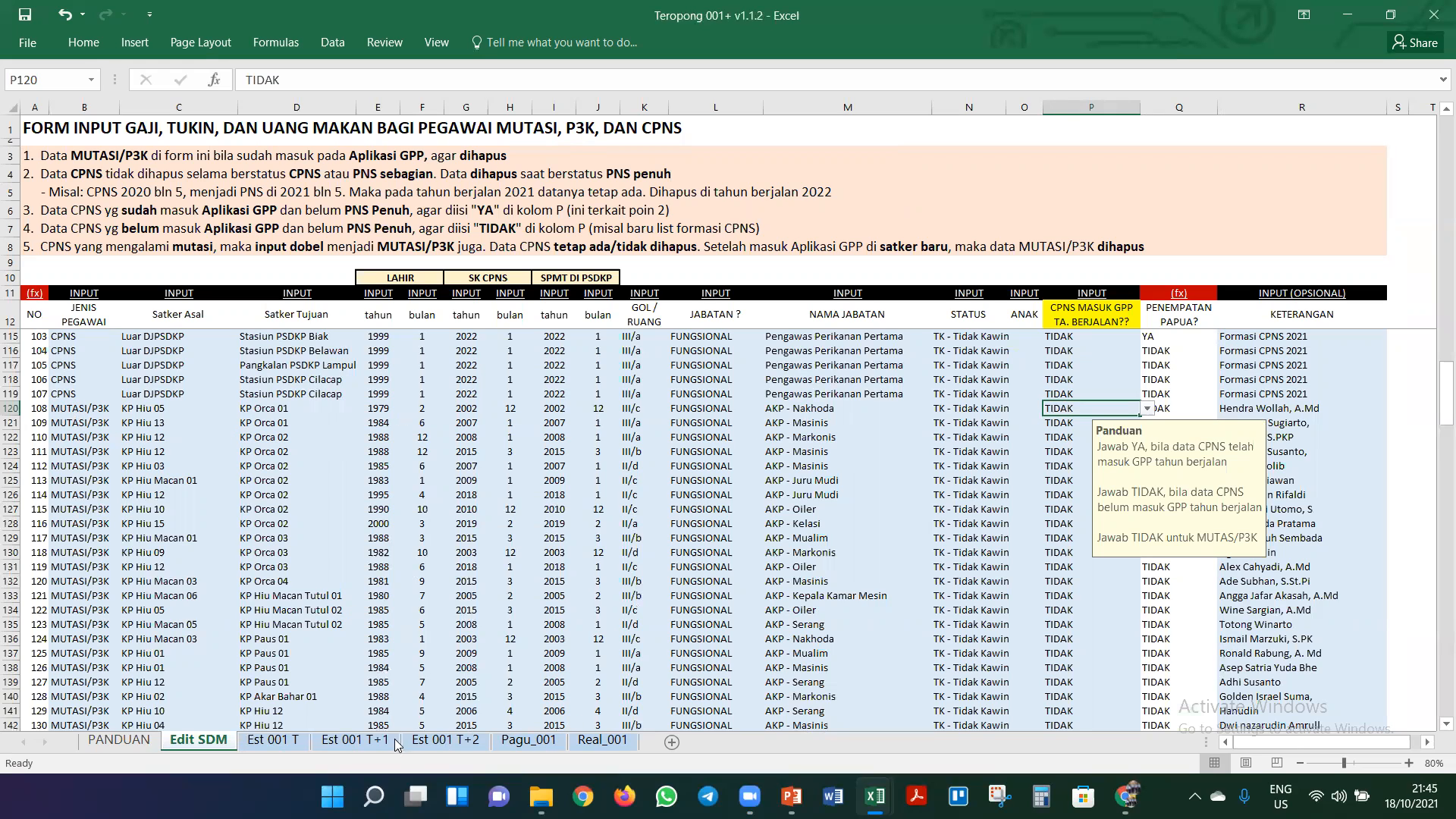
- Compare the MUTASI/P3K rows from row 120 on Edit SDM with the Tambahan and Pengurangan MUTASI/P3K amounts on Est 001 T
left_click(269, 741)
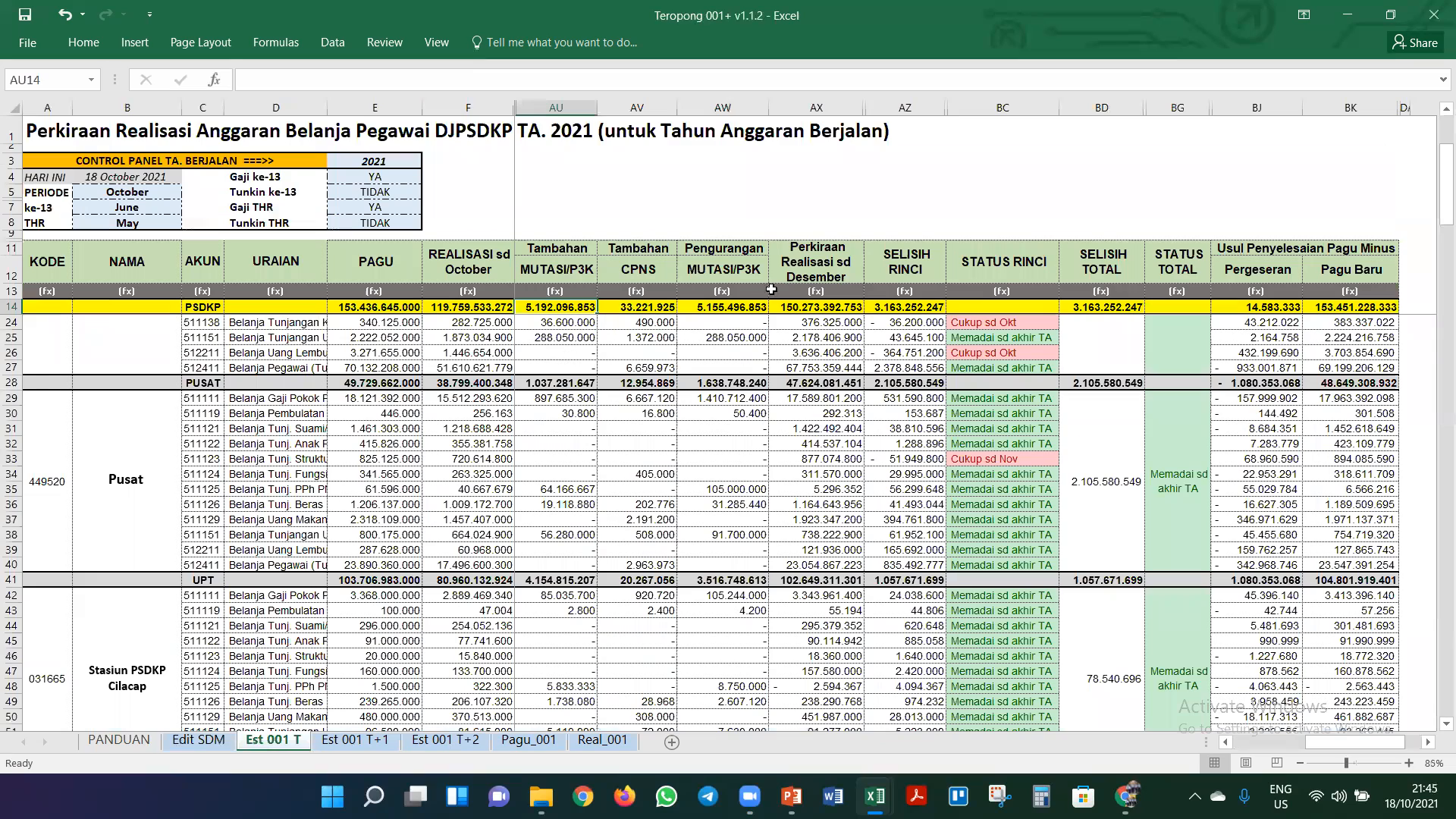
left_click(209, 747)
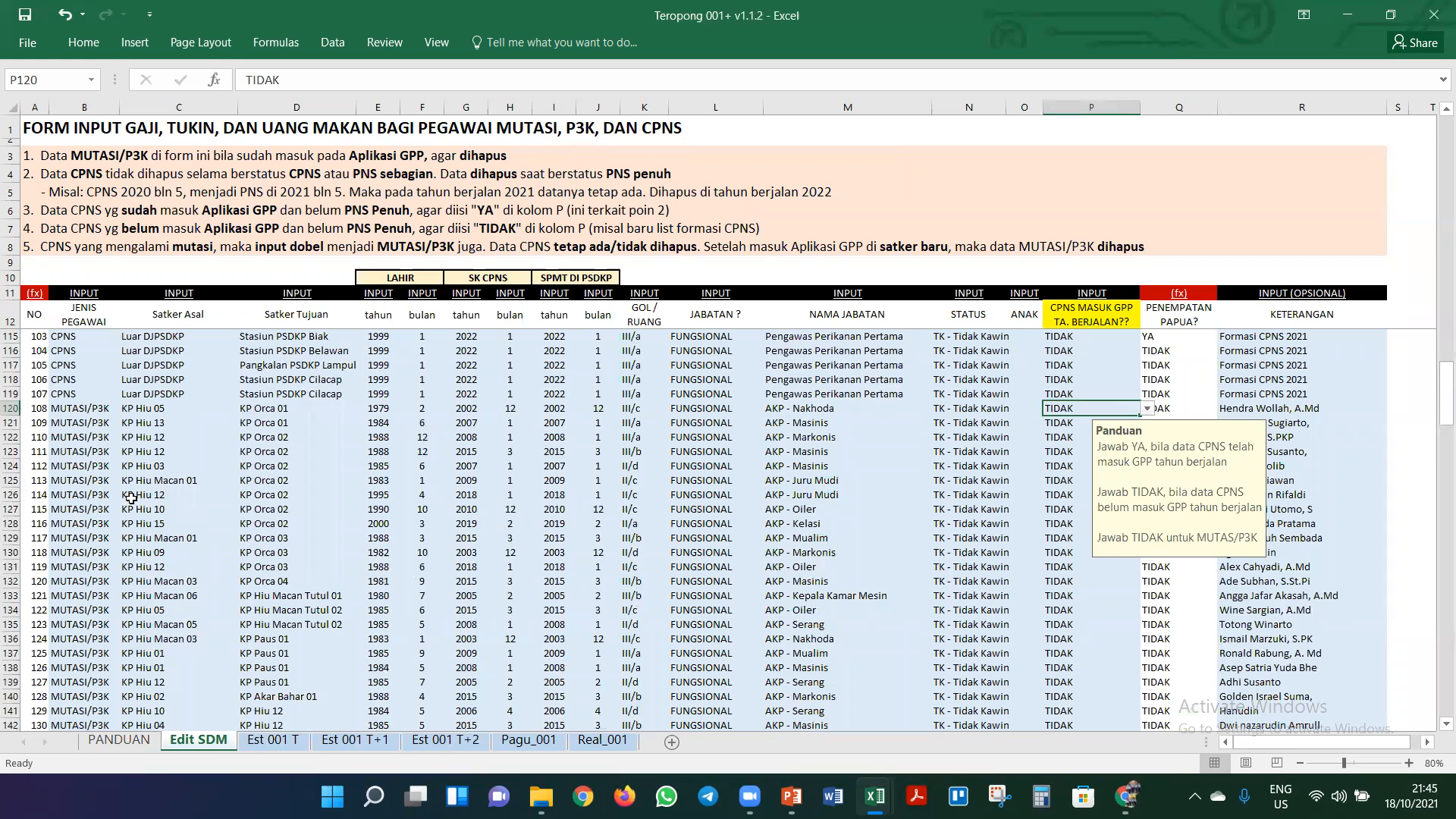
left_click_drag(87, 409, 929, 476)
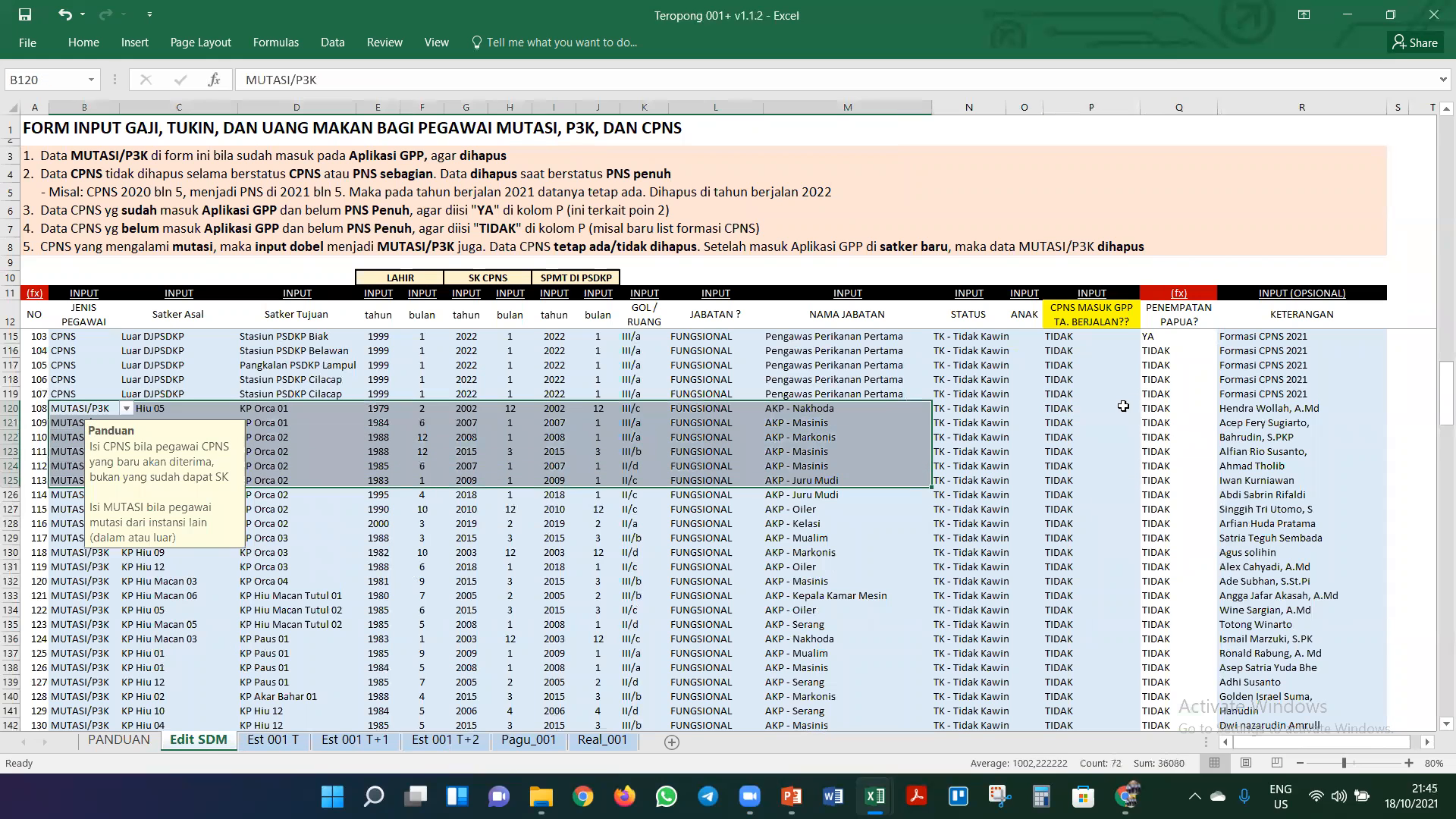
left_click(1094, 407)
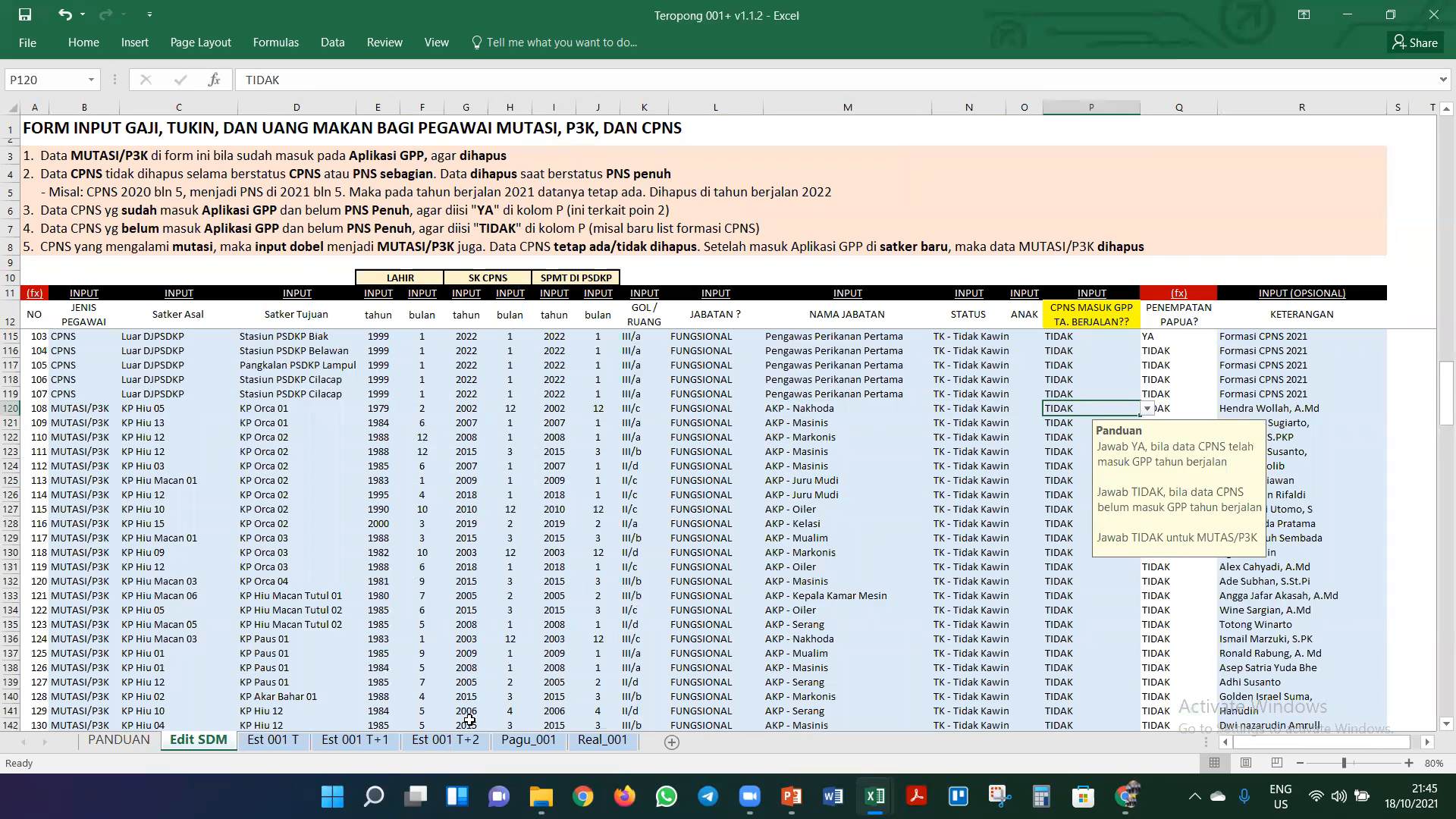
left_click(285, 745)
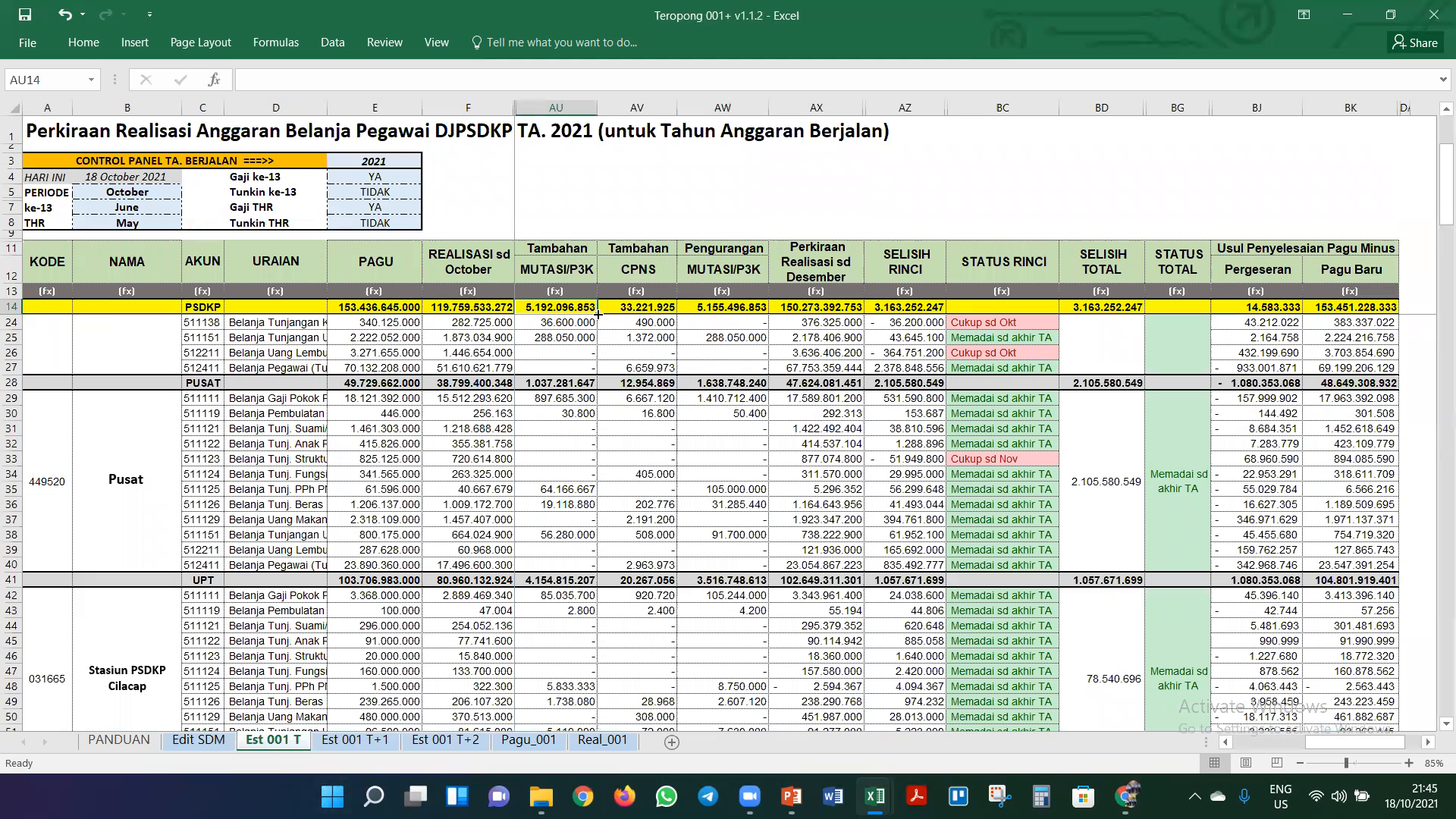
left_click(704, 307)
left_click(197, 742)
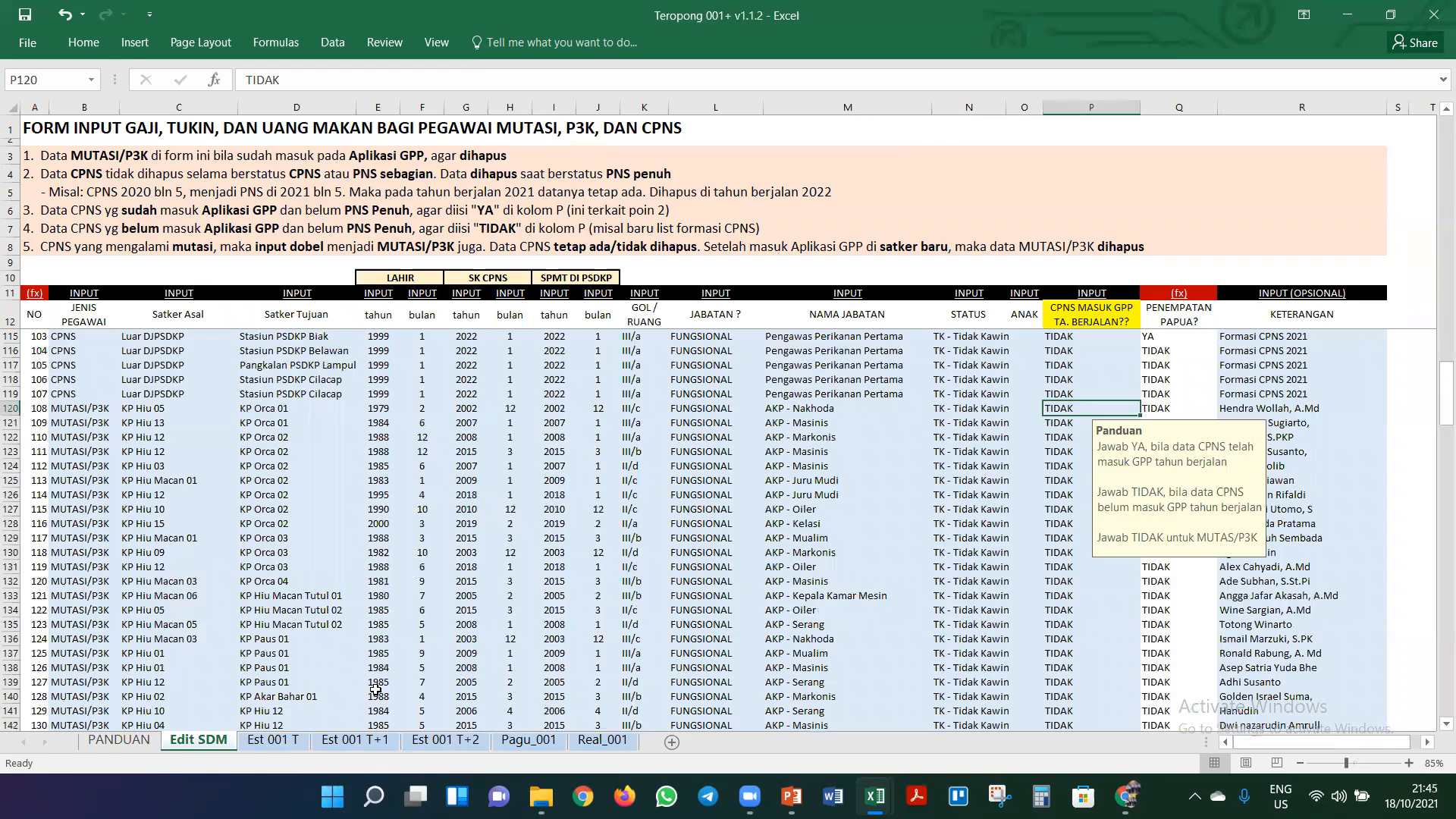
- Clear all MUTASI/P3K input entries in B120:P232 on the Edit SDM sheet
left_click_drag(84, 422, 1134, 540)
left_click(71, 412)
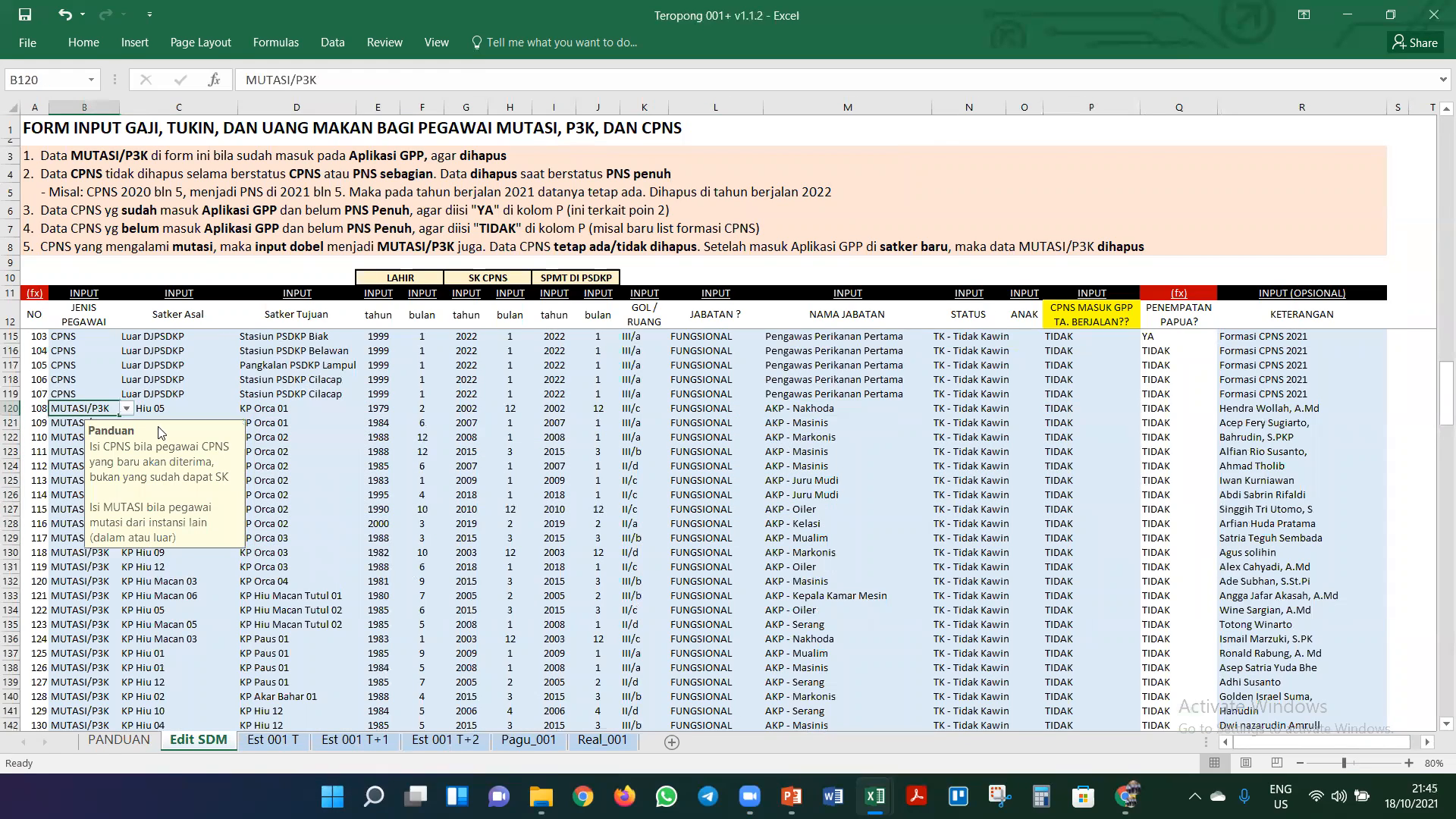
scroll(497, 488, "down", 2)
scroll(513, 491, "down", 17)
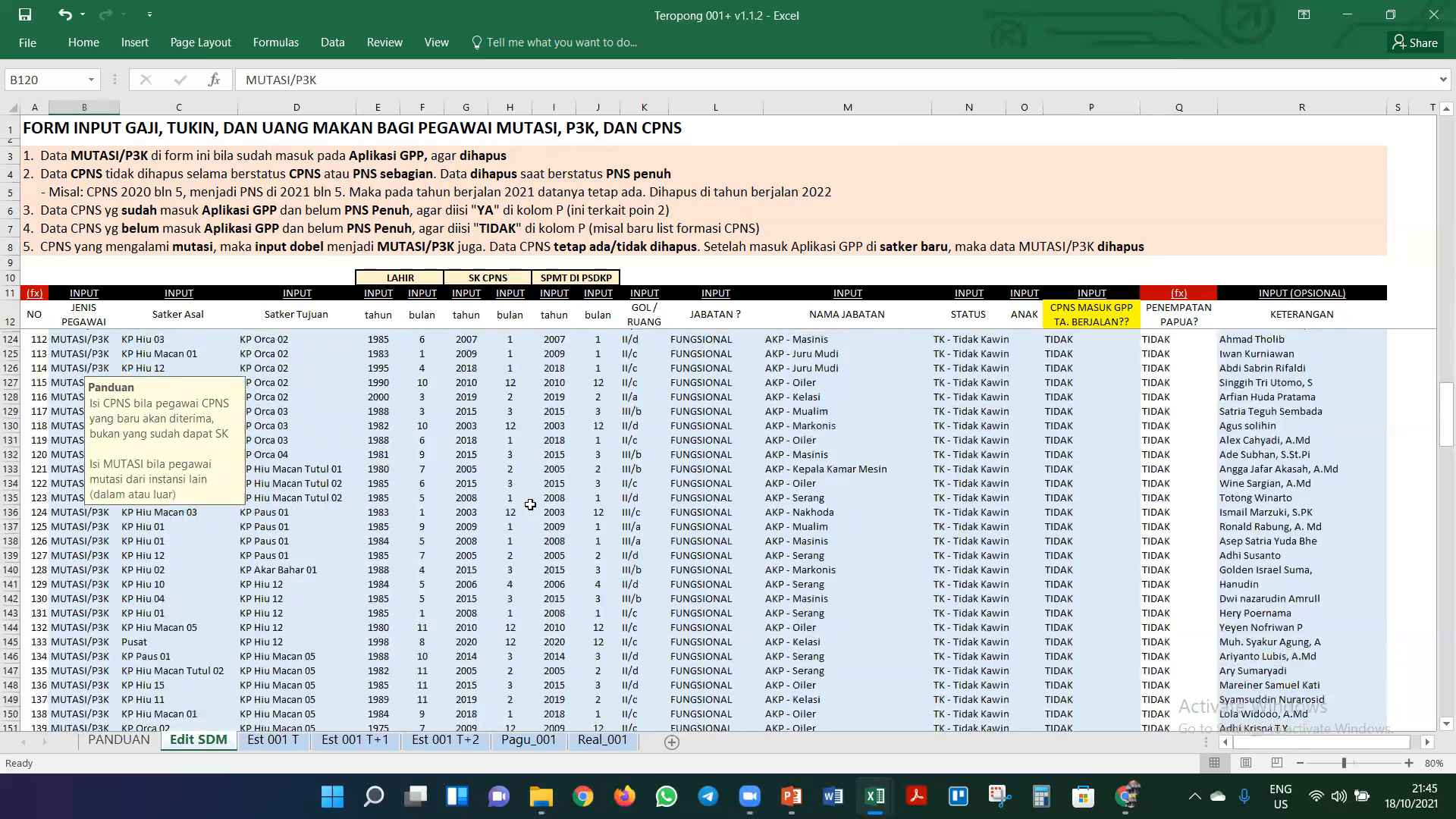
scroll(829, 583, "down", 14)
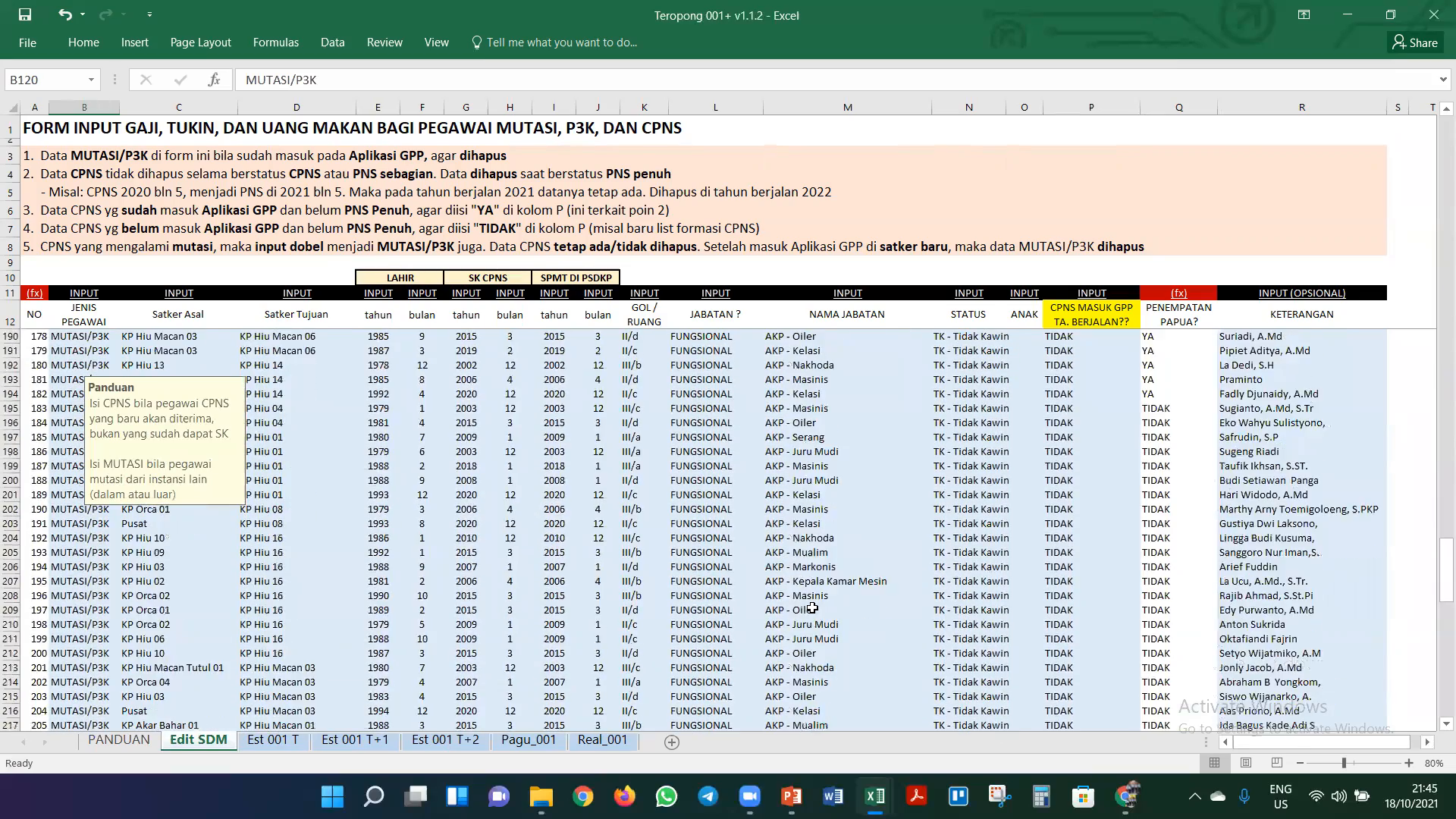
left_click(1111, 595, "shift")
key("Delete")
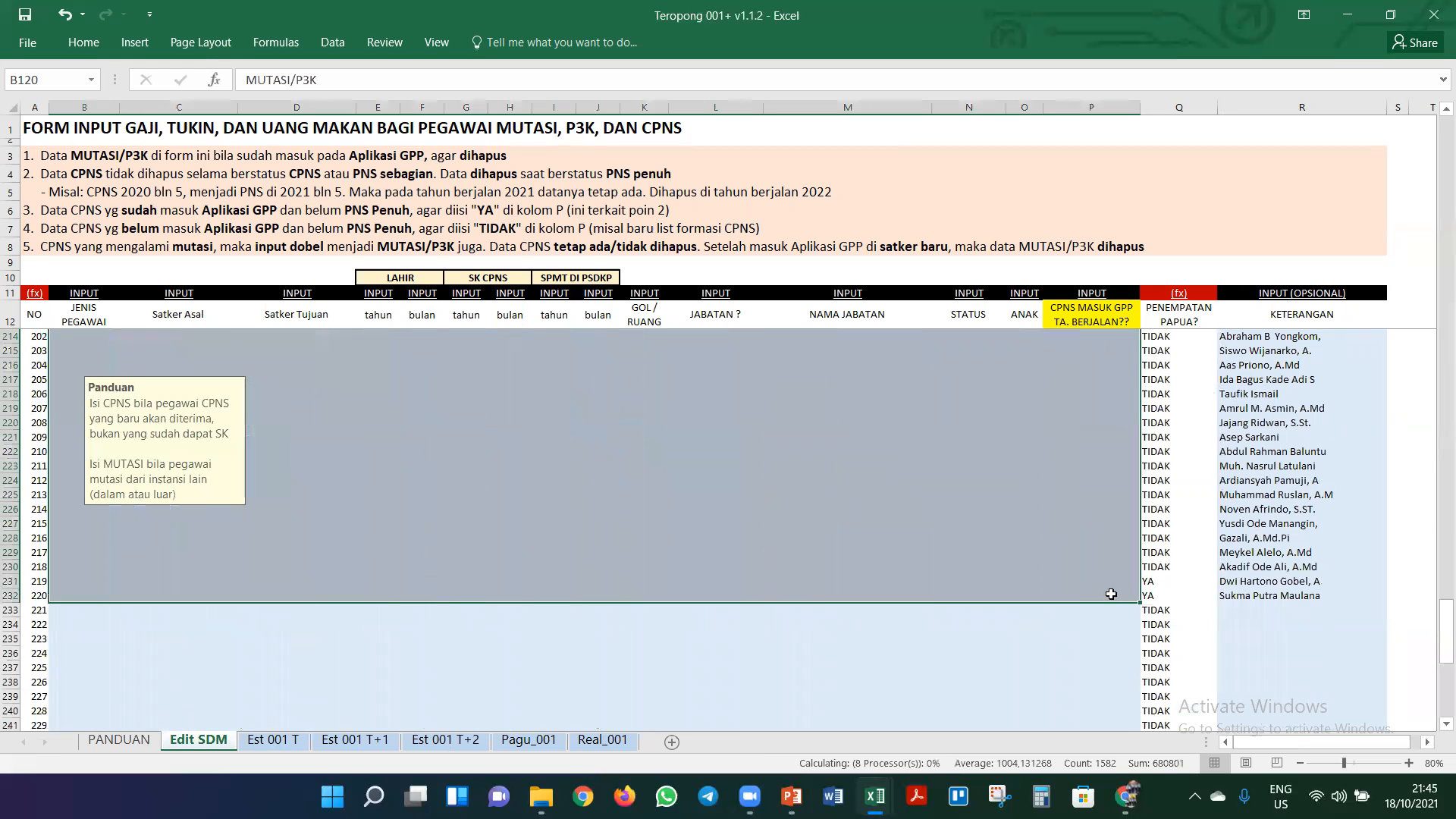
- Check the Tambahan and Pengurangan MUTASI/P3K columns on Est 001 T with the MUTASI/P3K entries cleared
scroll(1111, 594, "up", 14)
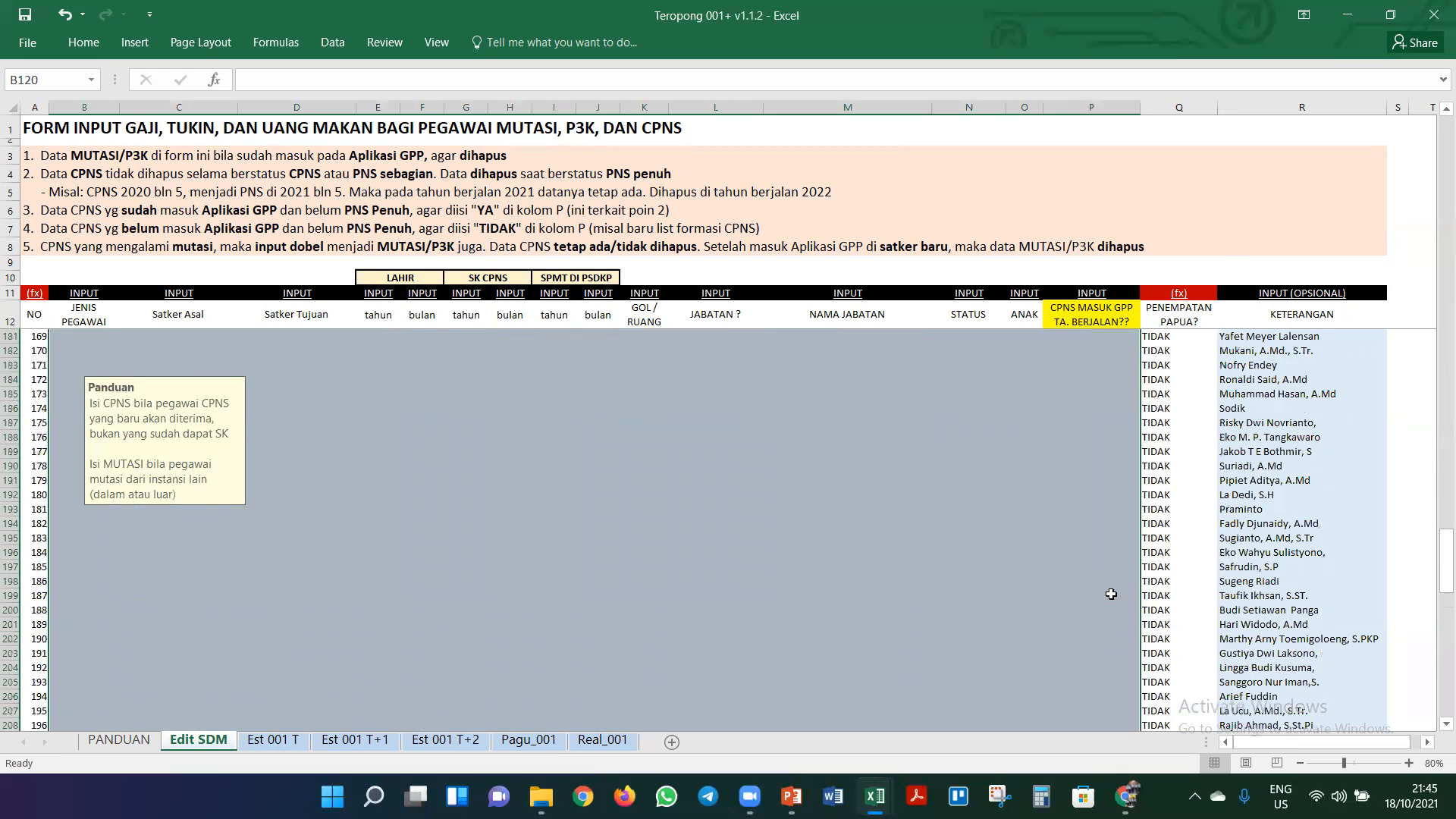
scroll(1111, 594, "up", 5)
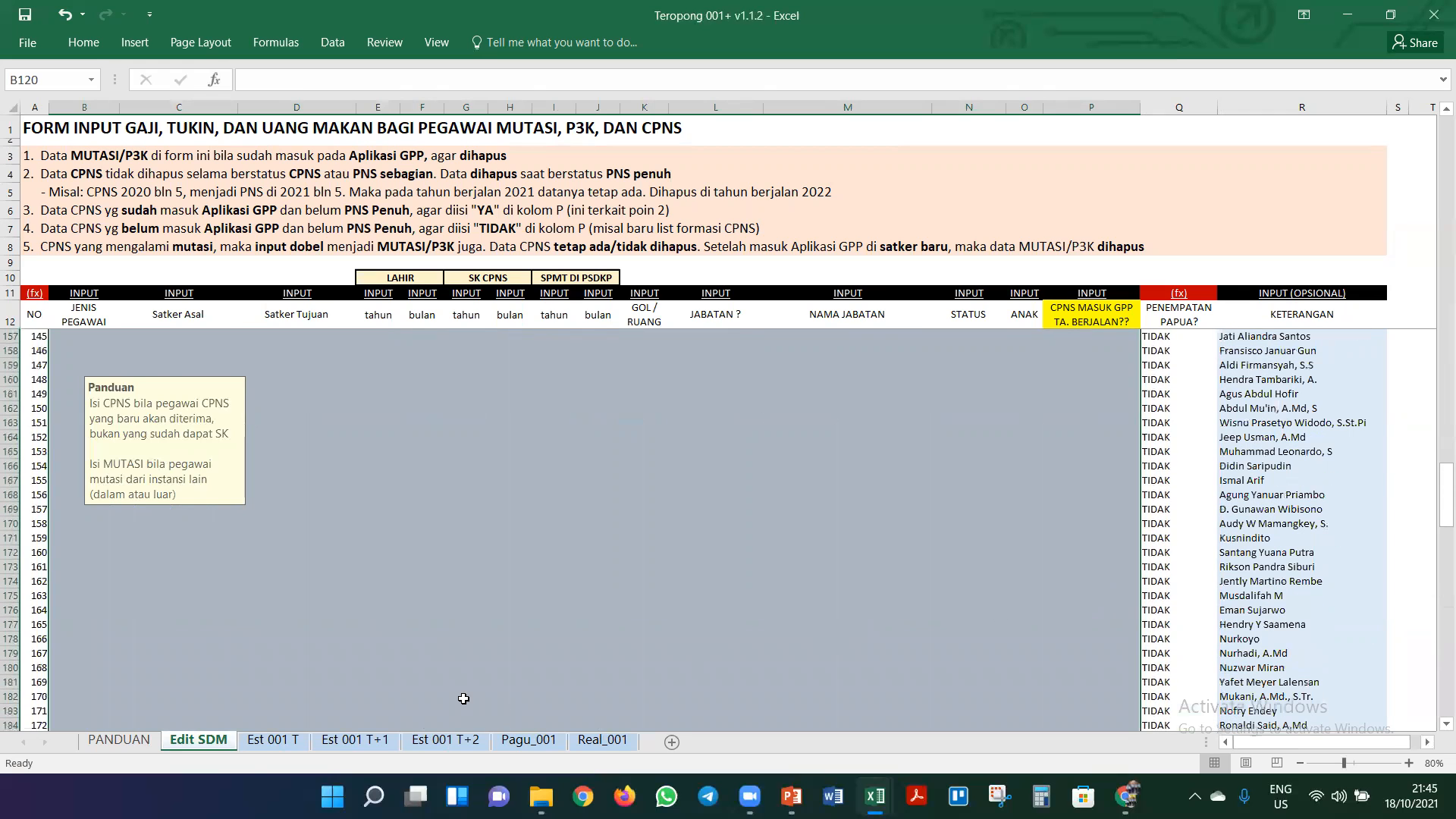
left_click(267, 744)
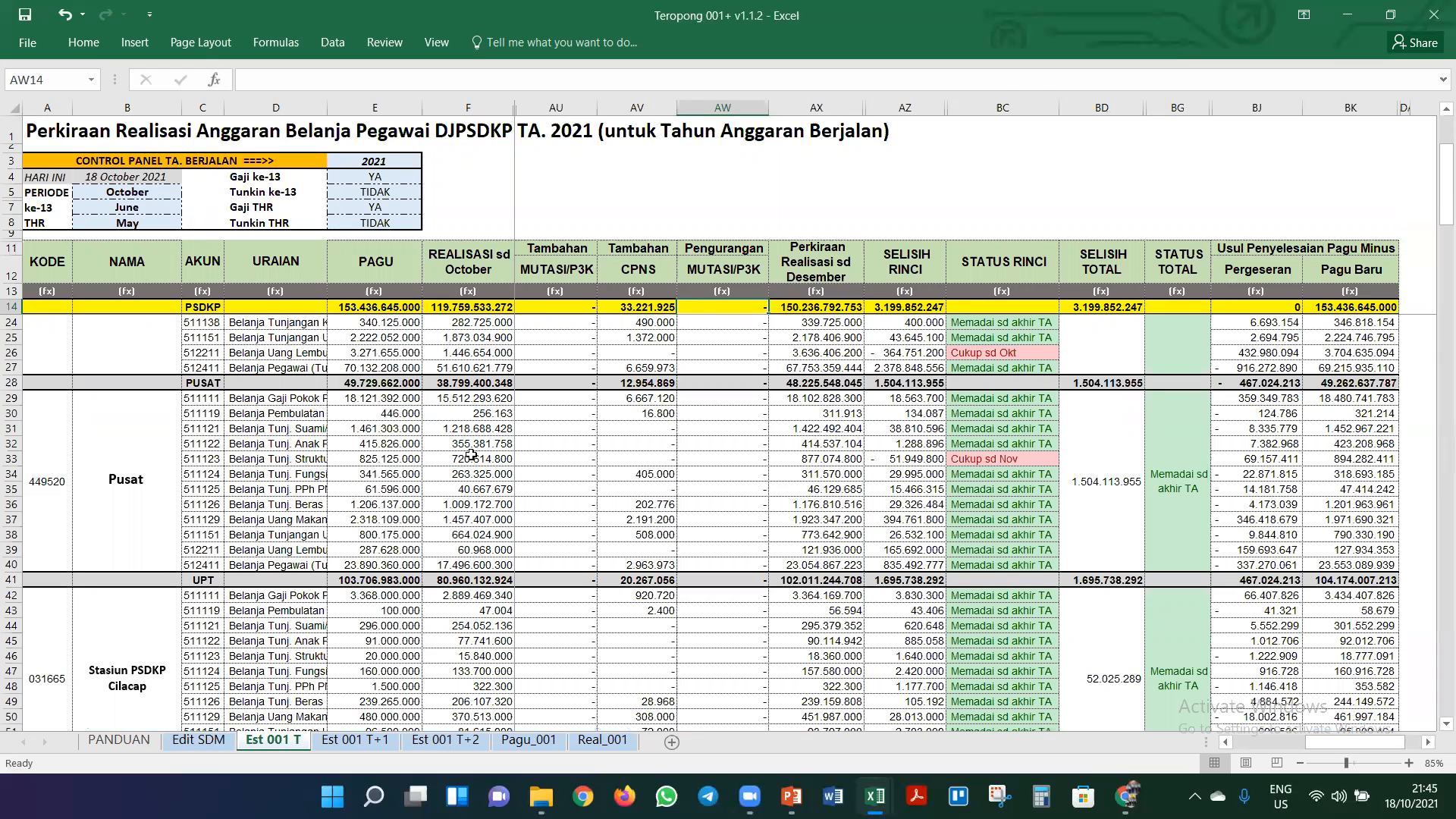
- Go back to Edit SDM and undo the clearing of the MUTASI/P3K entries
left_click(212, 739)
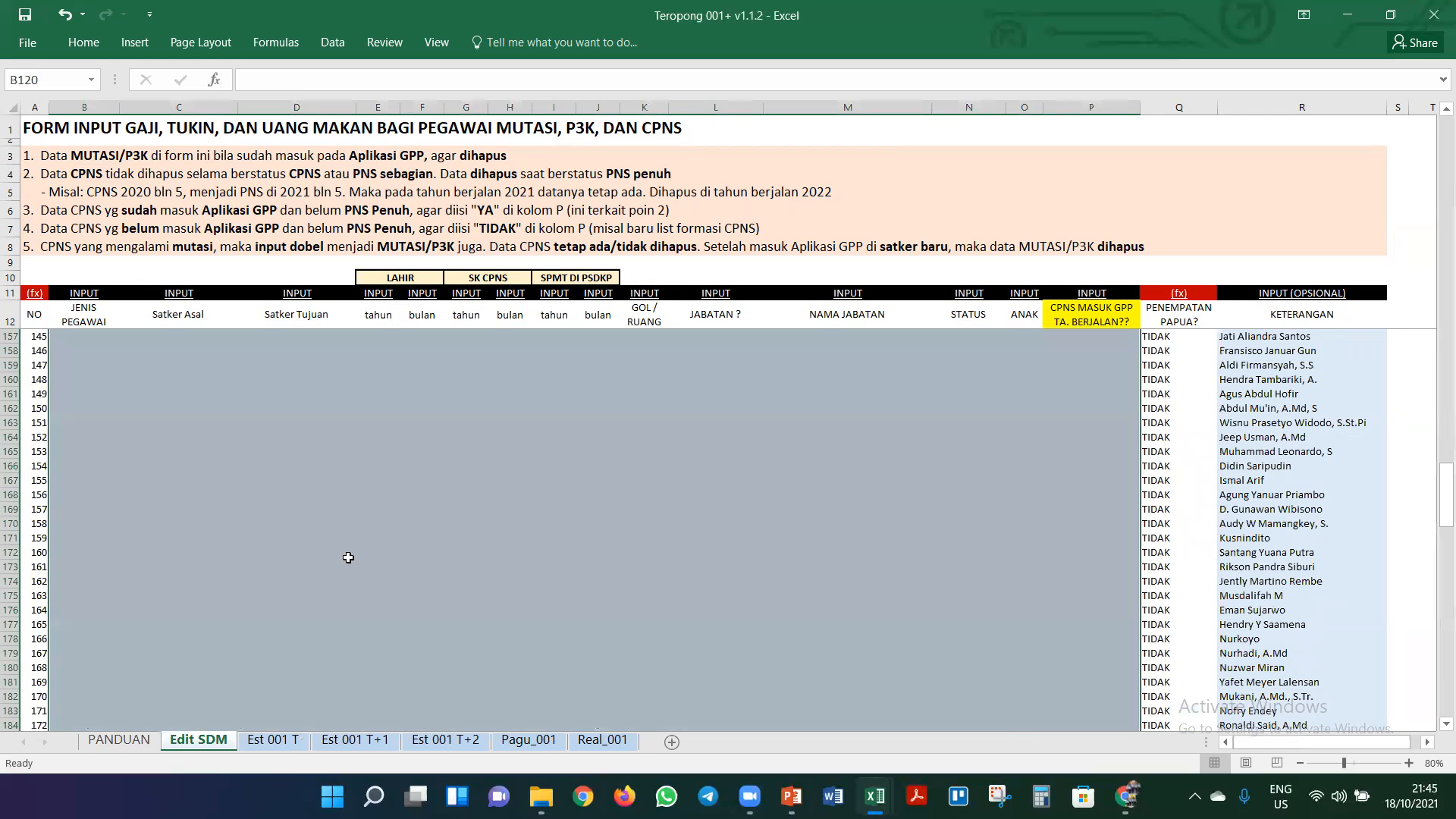
left_click(326, 546)
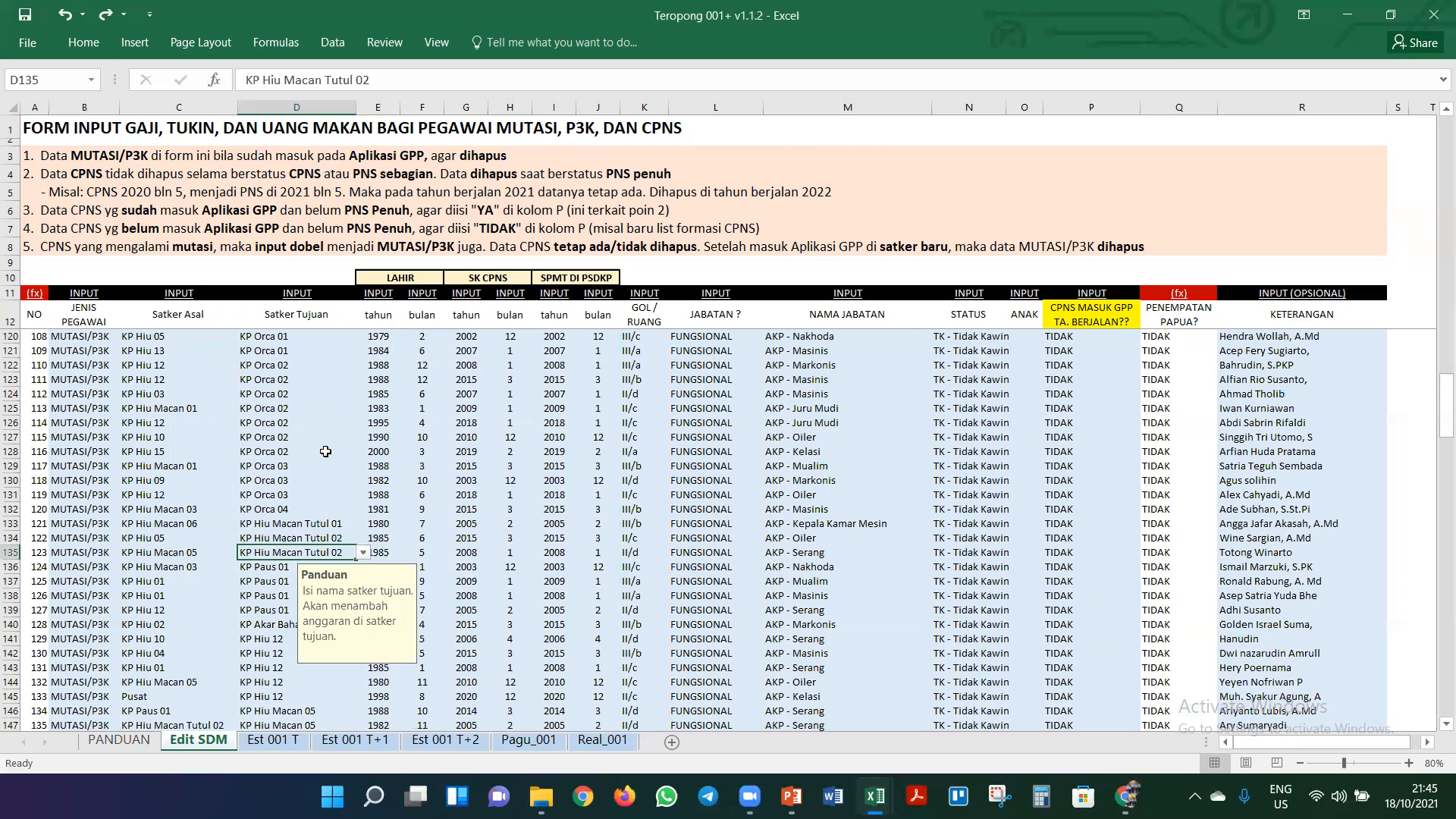
scroll(326, 451, "up", 4)
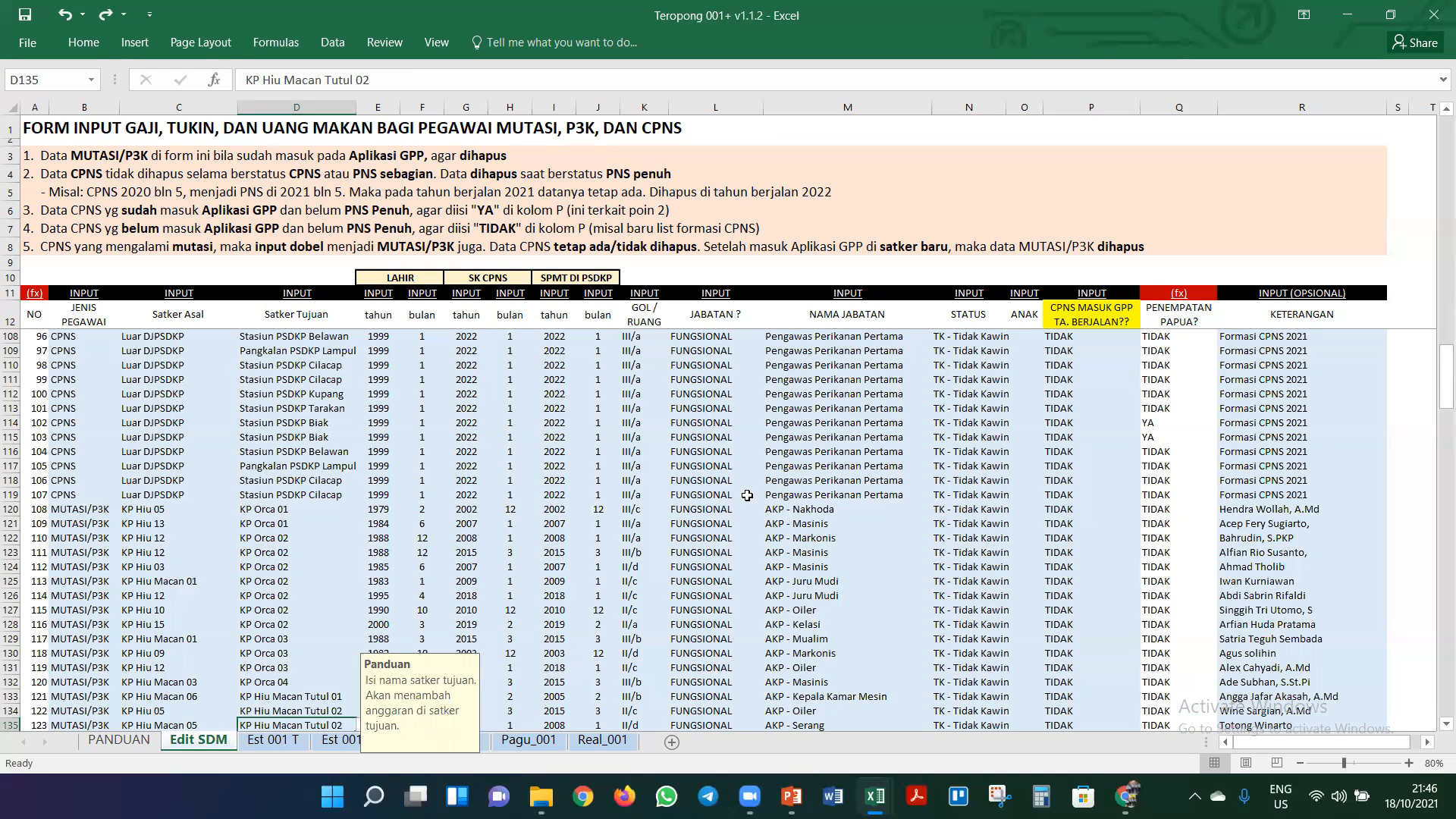
- Review the MUTASI/P3K and CPNS amounts on the Est 001 T, Est 001 T+1 and Est 001 T+2 sheets
left_click(274, 744)
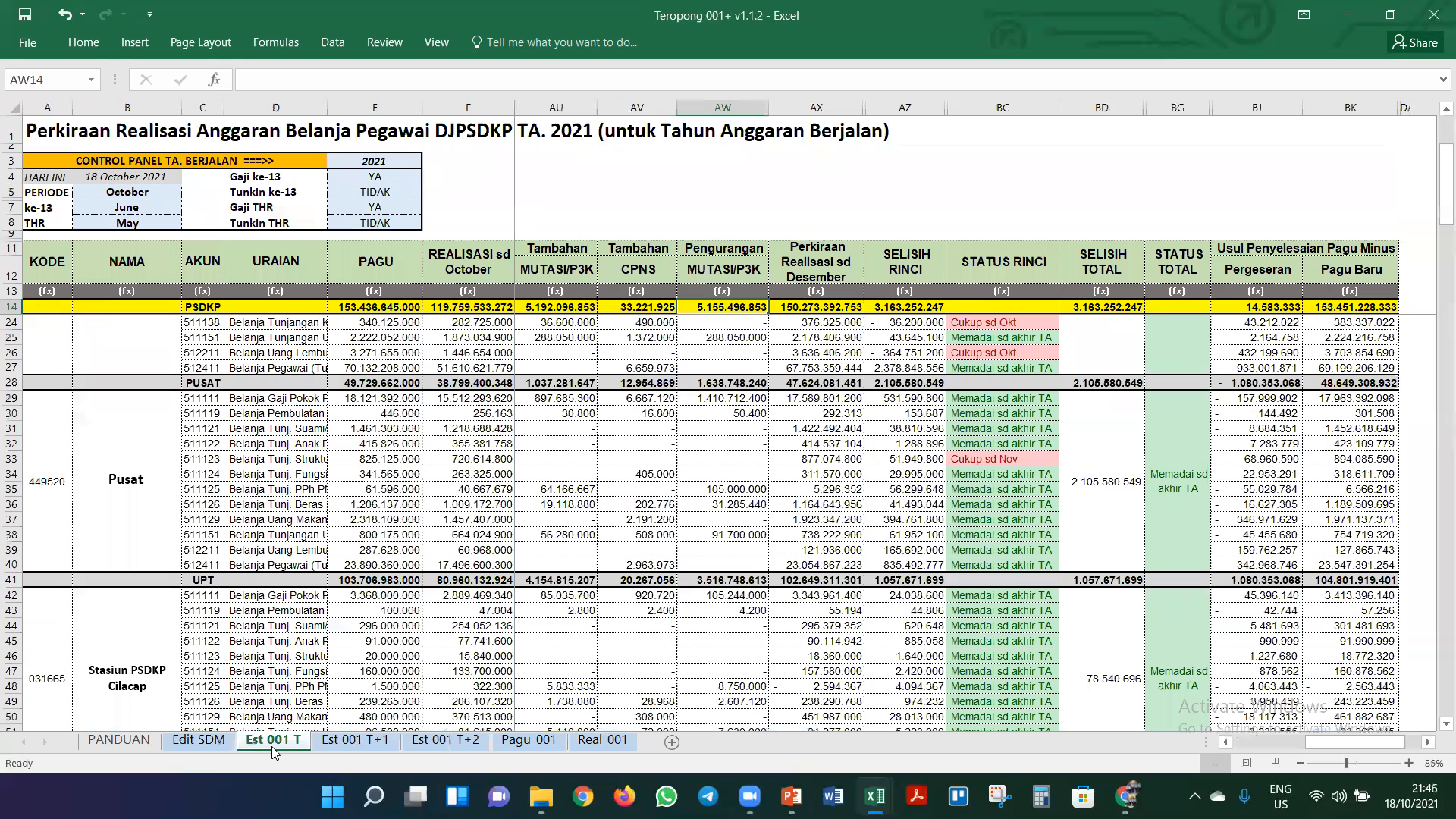
left_click(958, 415)
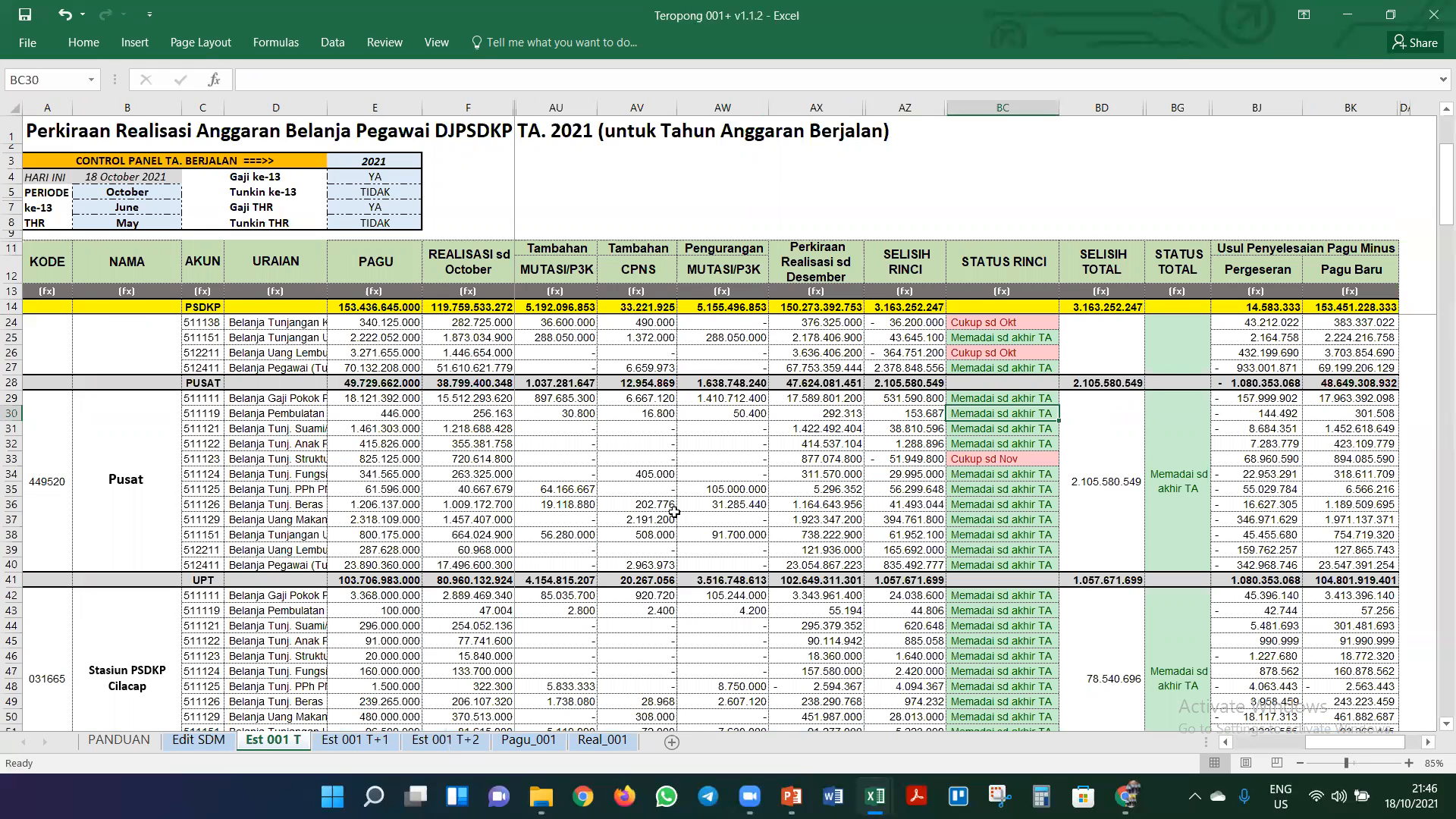
left_click(387, 742)
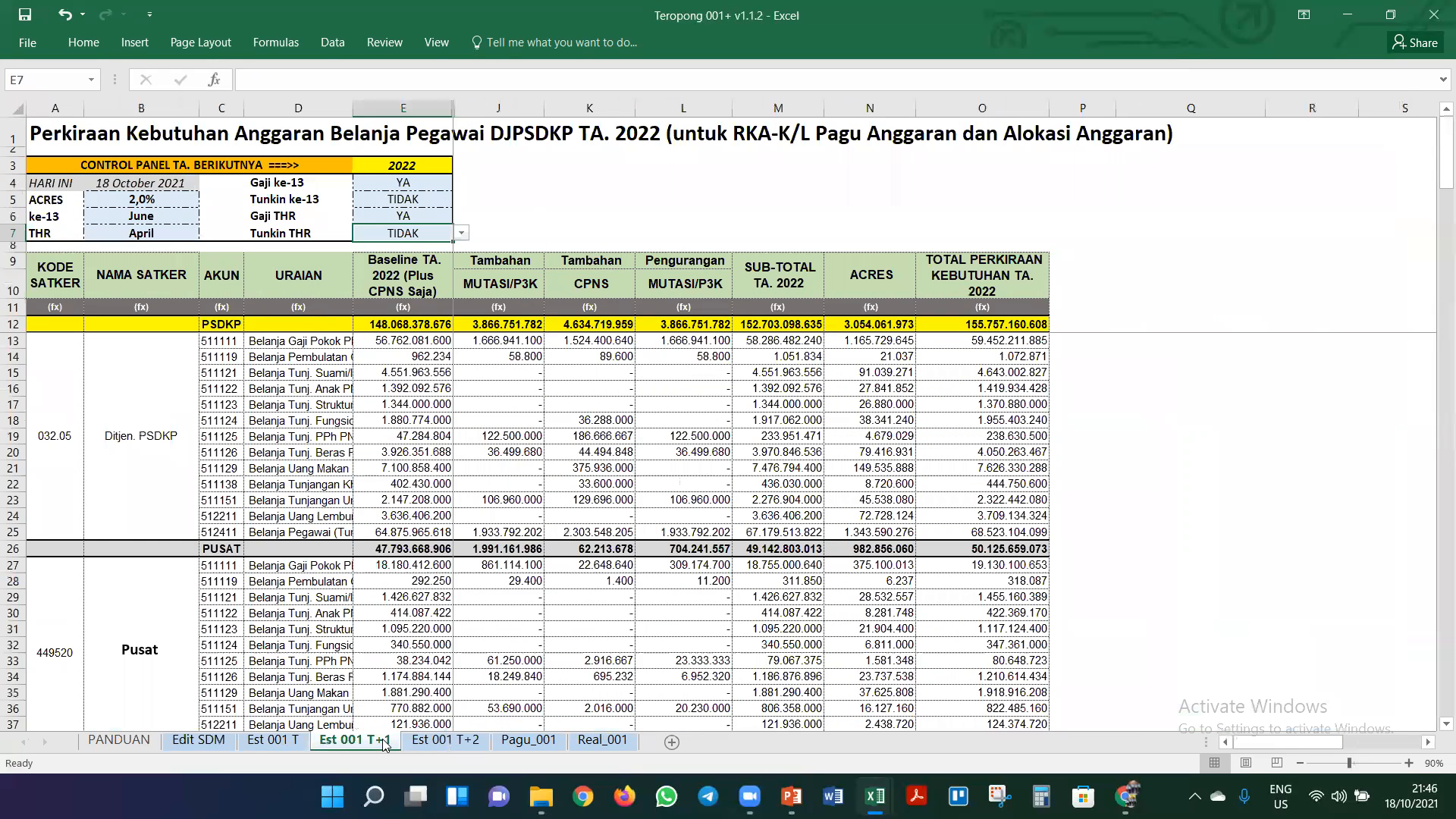
left_click(437, 739)
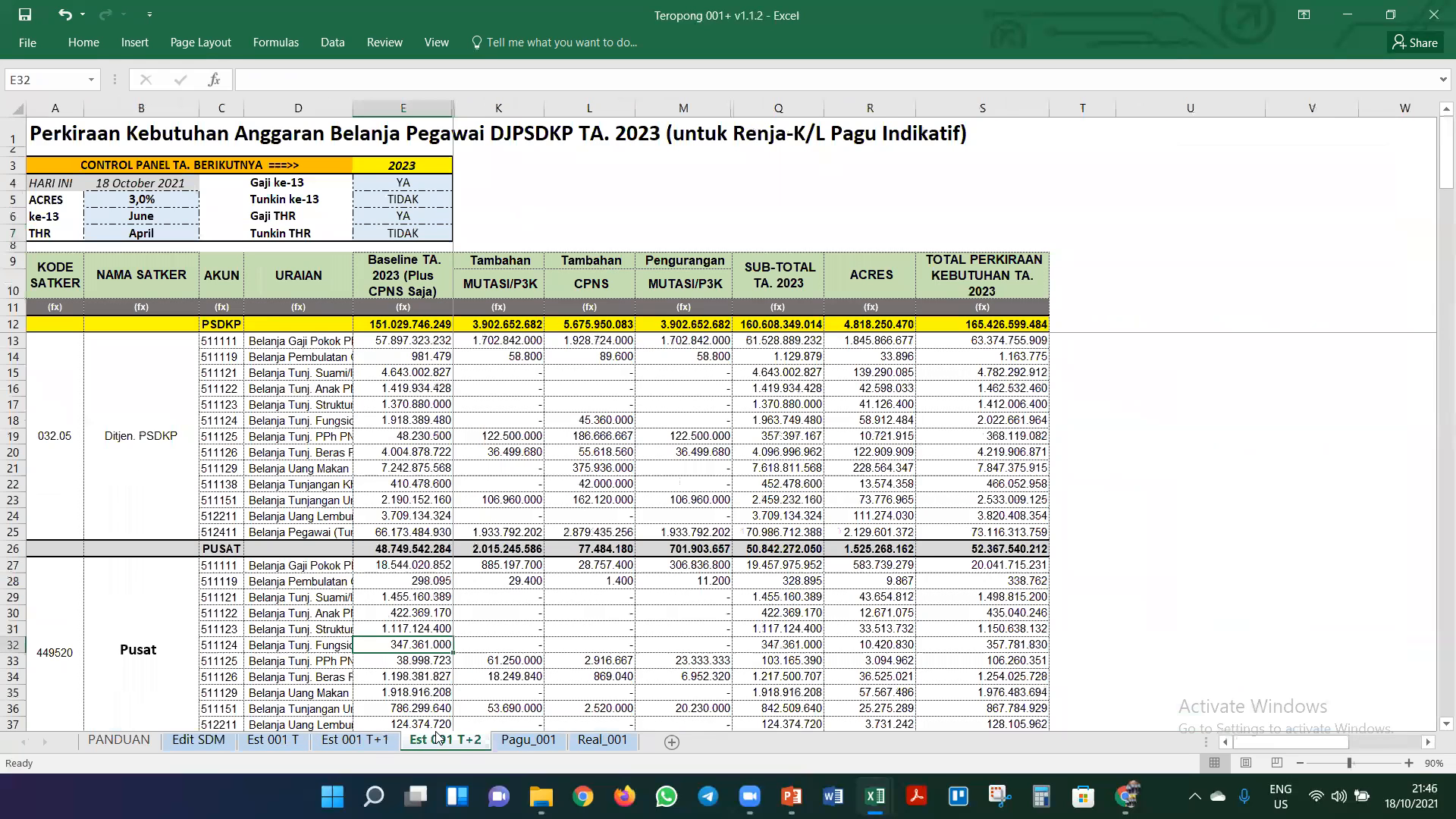
- Return to Edit SDM and inspect row 119's Satker Tujuan and row 120's NAMA JABATAN entries with their guidance
left_click(225, 744)
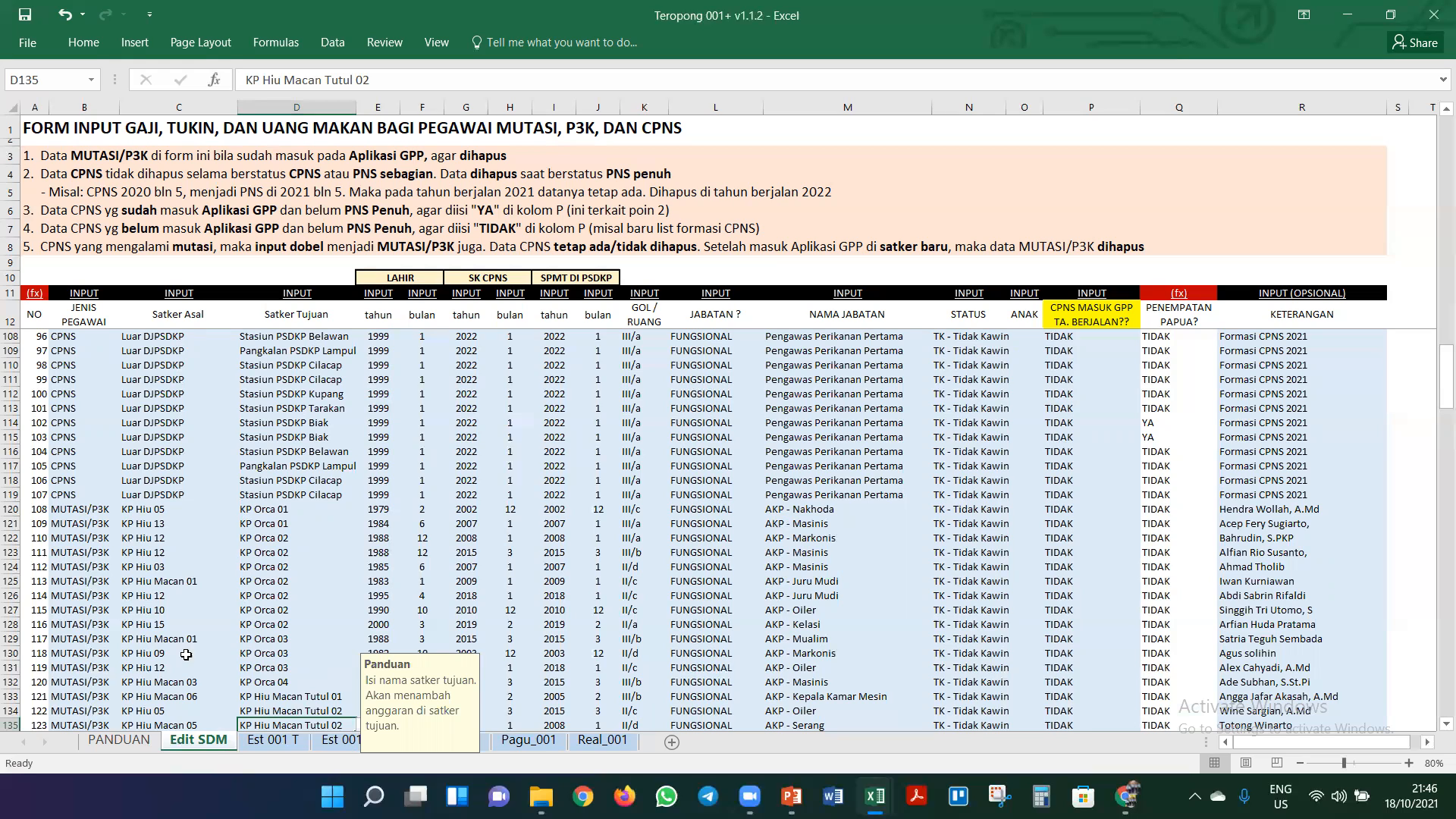
left_click(269, 497)
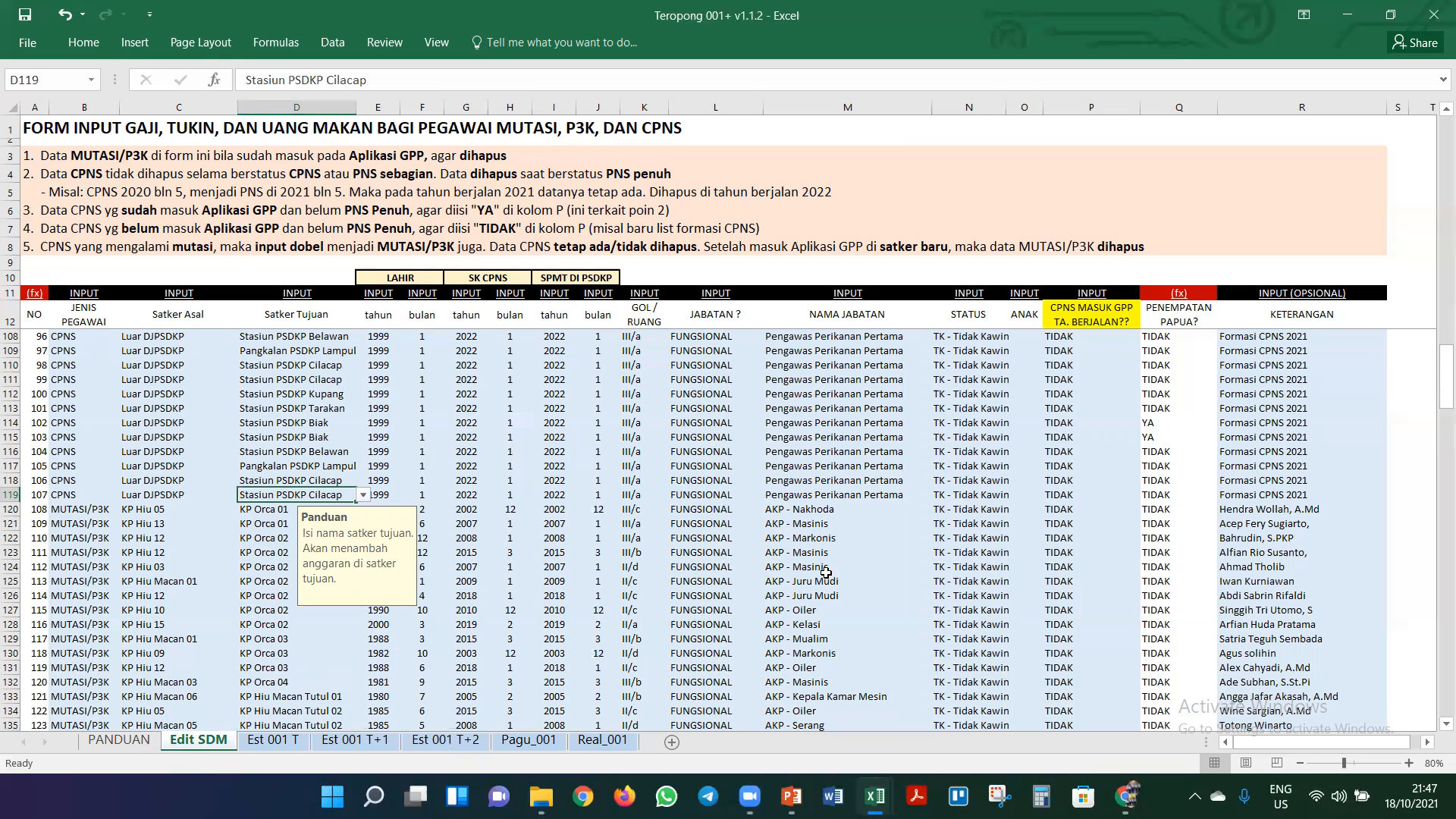
left_click(841, 509)
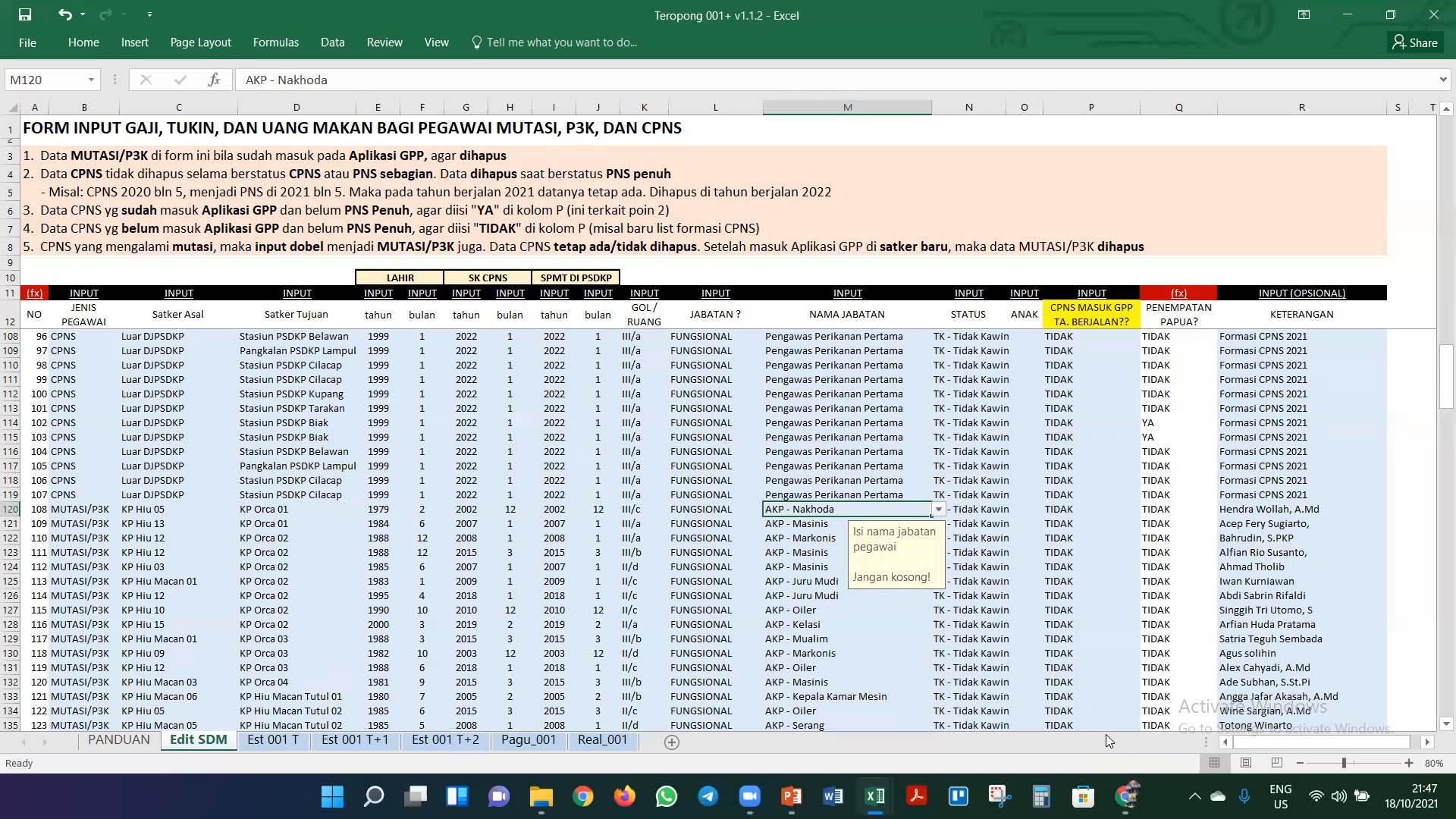
mouse_move(1118, 789)
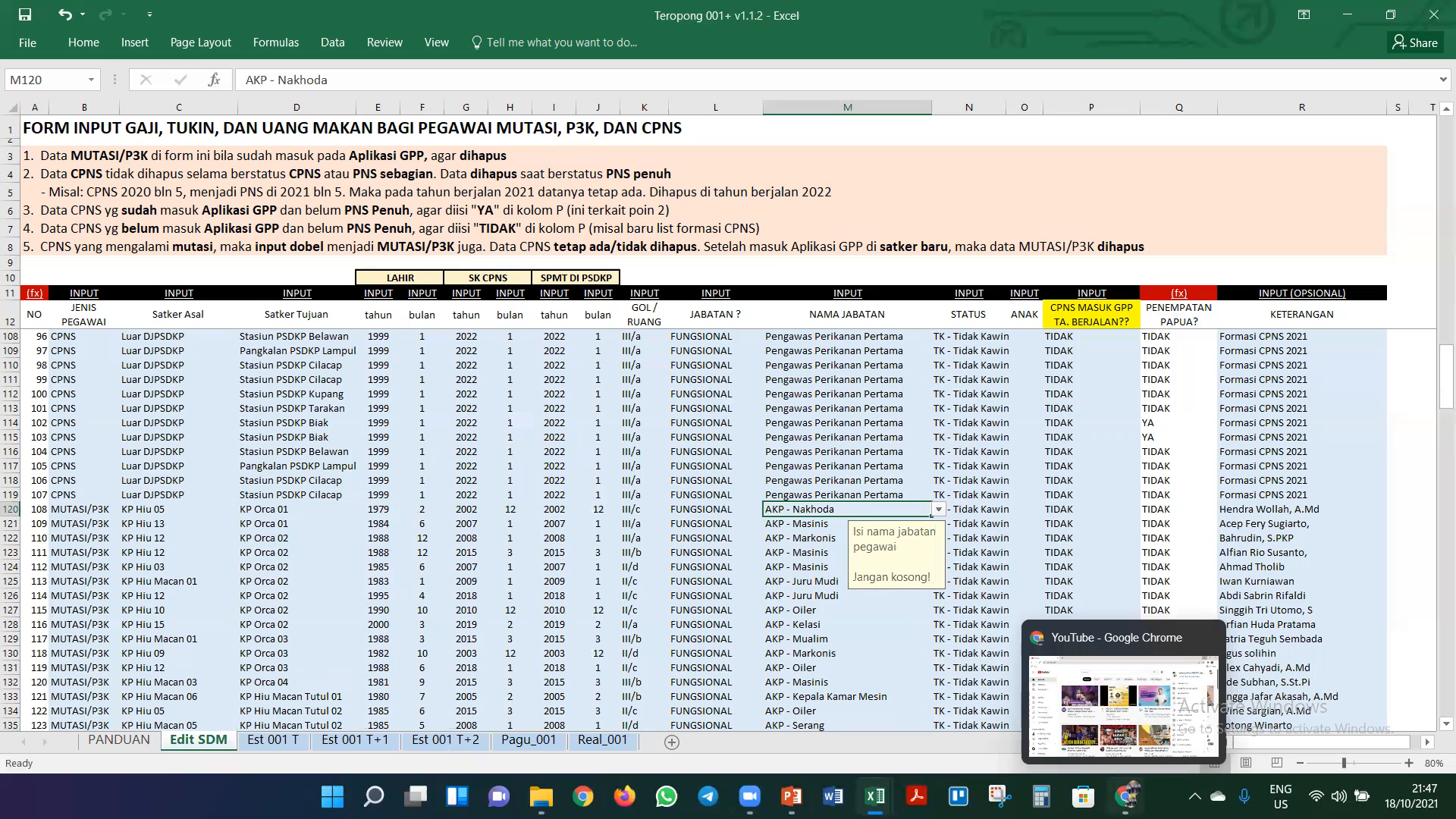